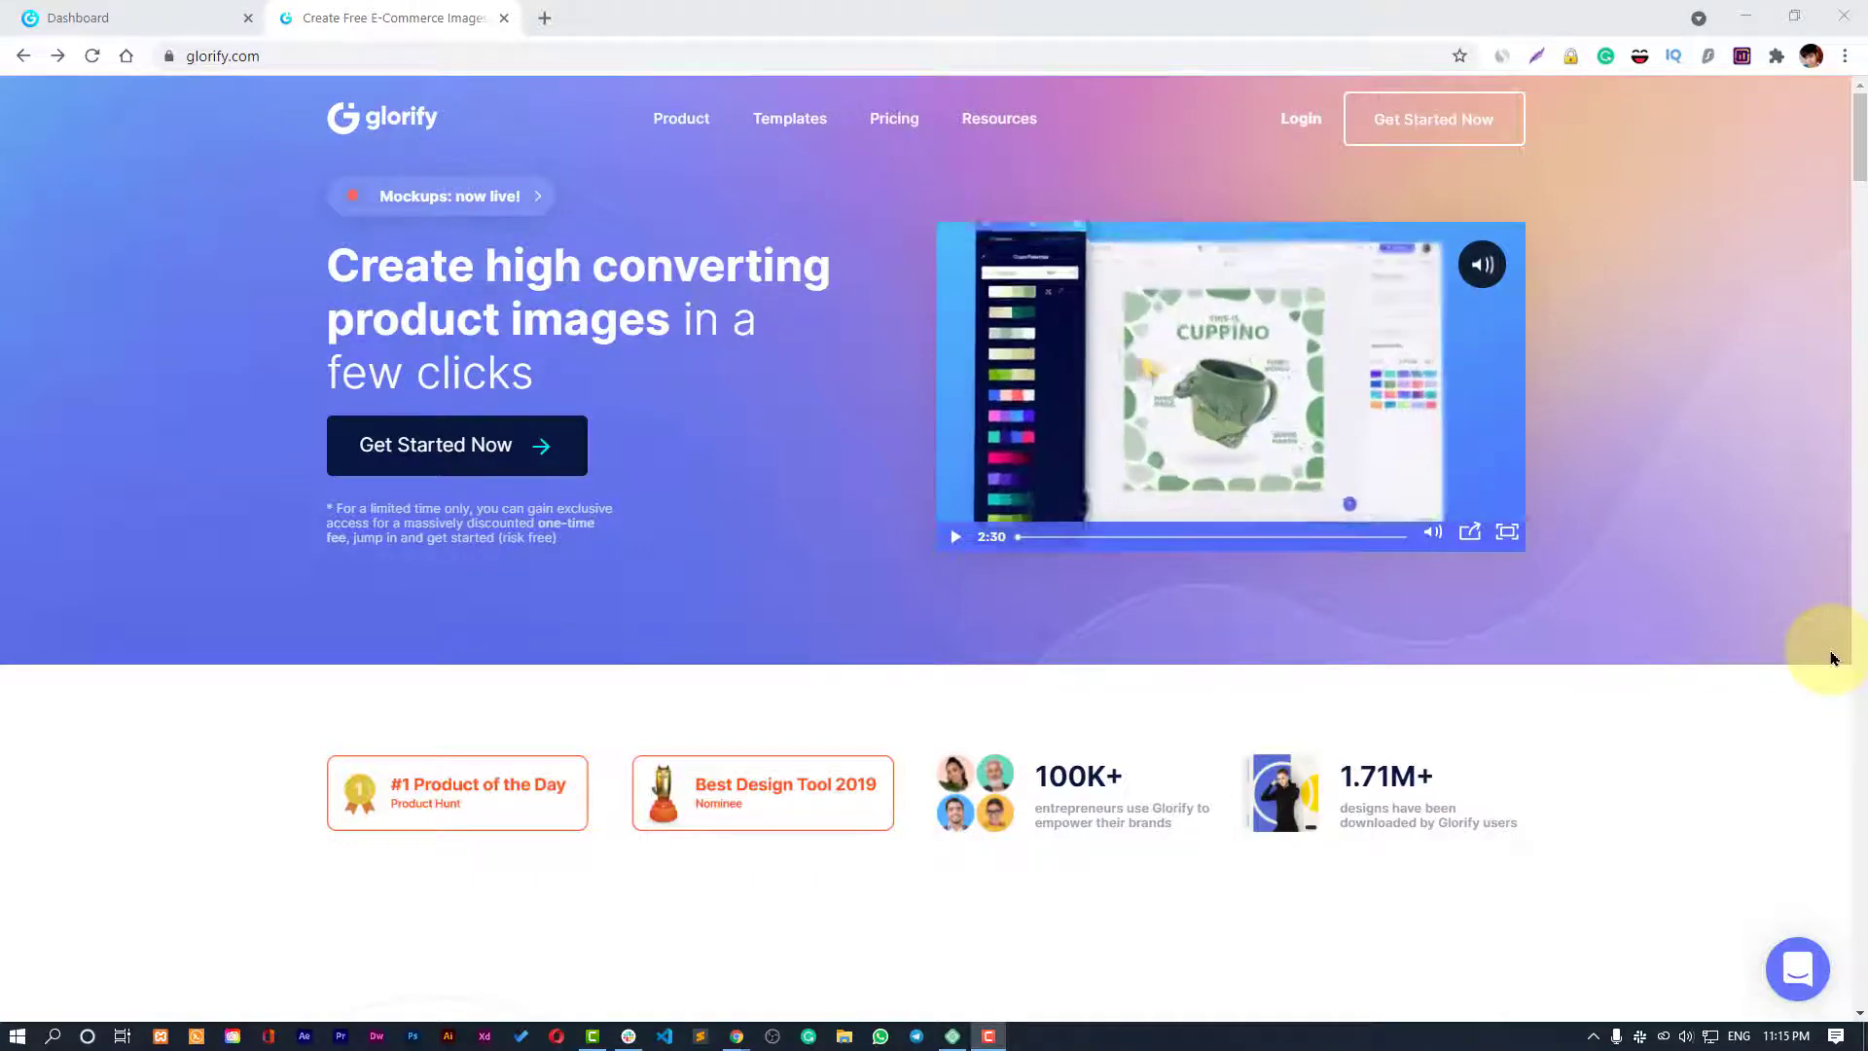
Browse the home page, then view the Pricing page comparing Free Forever with the 97$ Lifetime Deal.
scroll(815, 875, down, 1)
scroll(847, 881, down, 2)
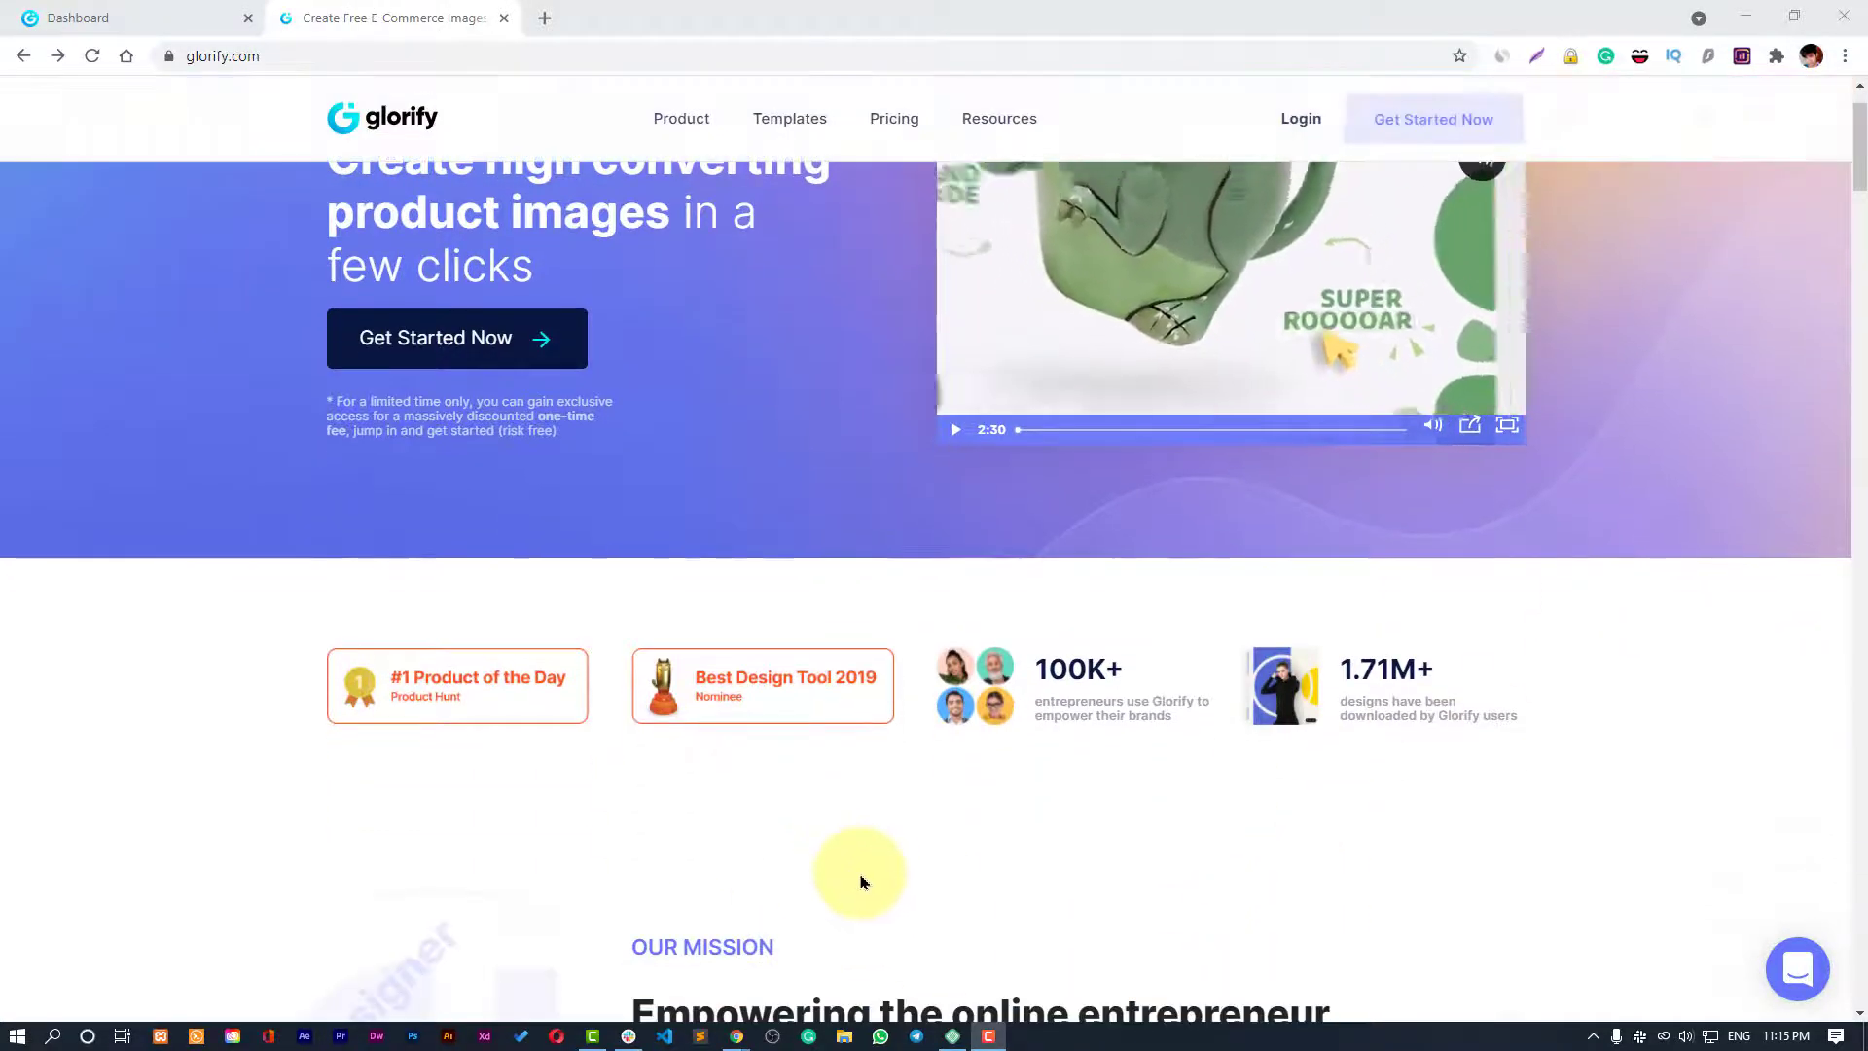
scroll(1381, 705, down, 3)
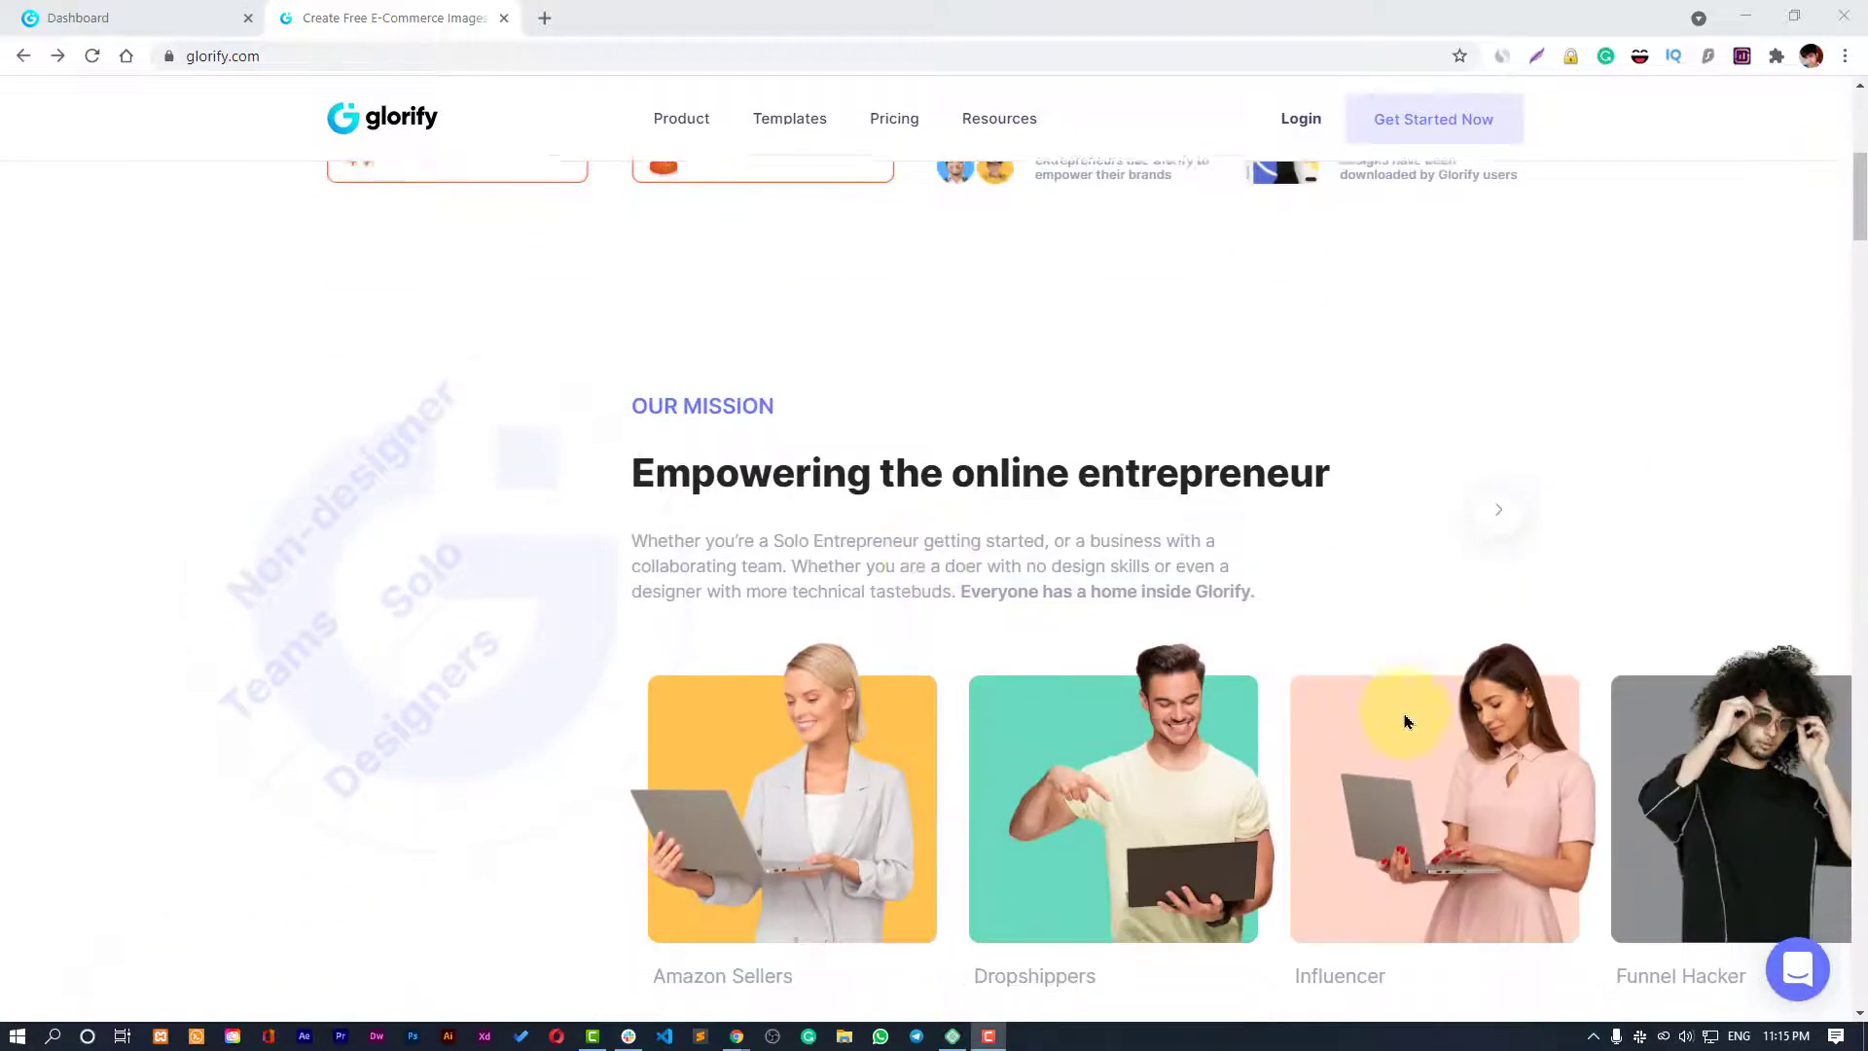
scroll(1403, 722, down, 3)
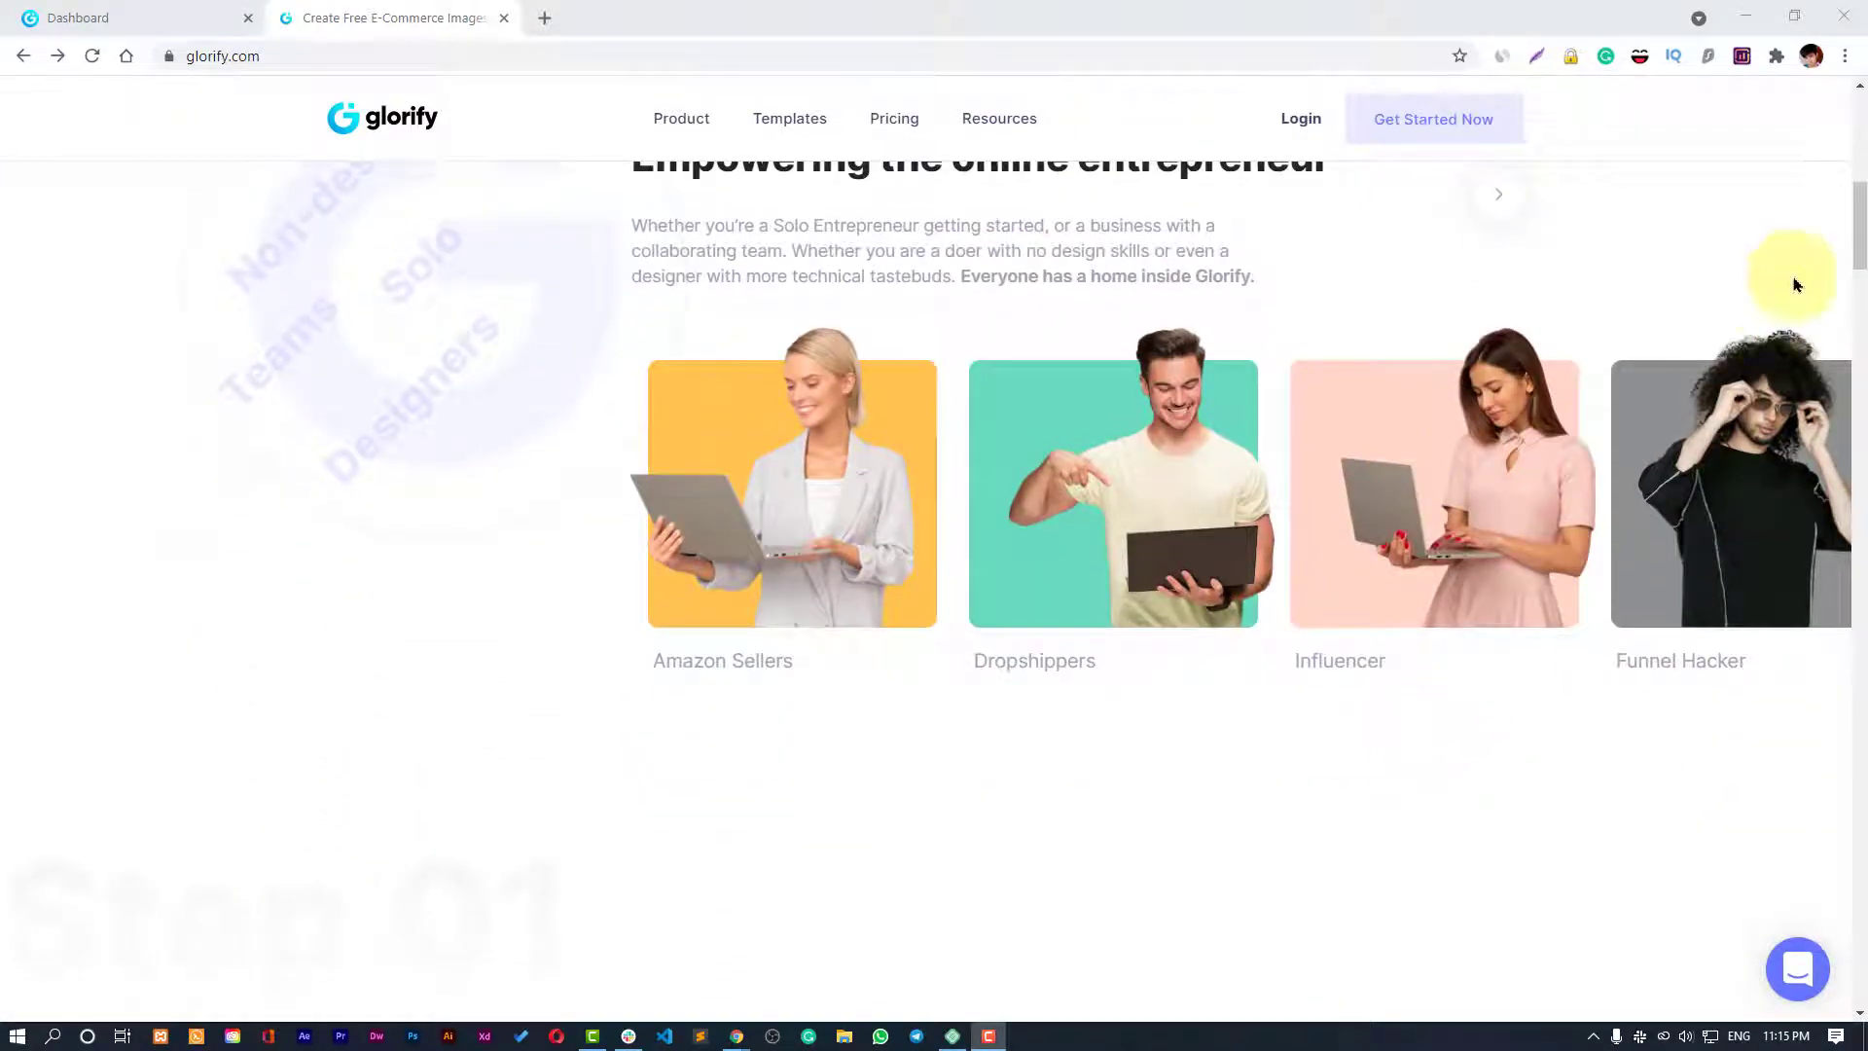
scroll(1853, 233, down, 1)
drag(1853, 232, 1854, 132)
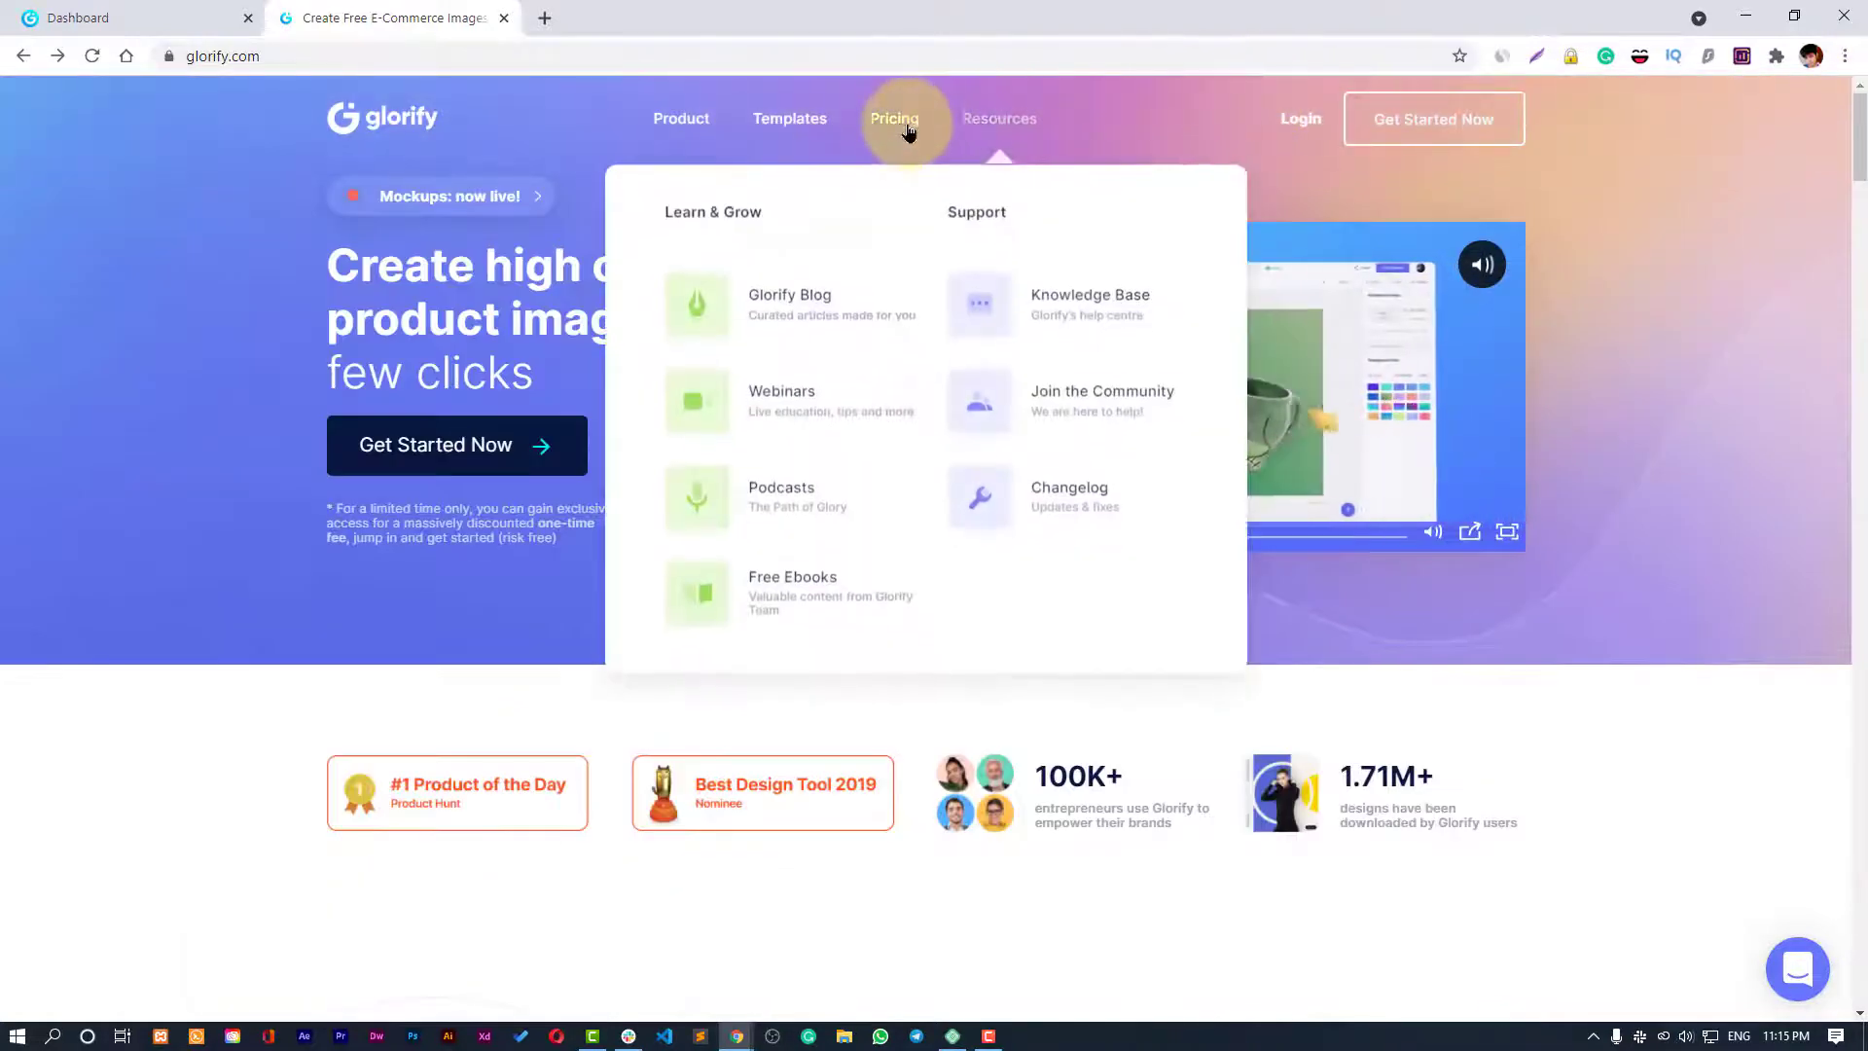
click(897, 124)
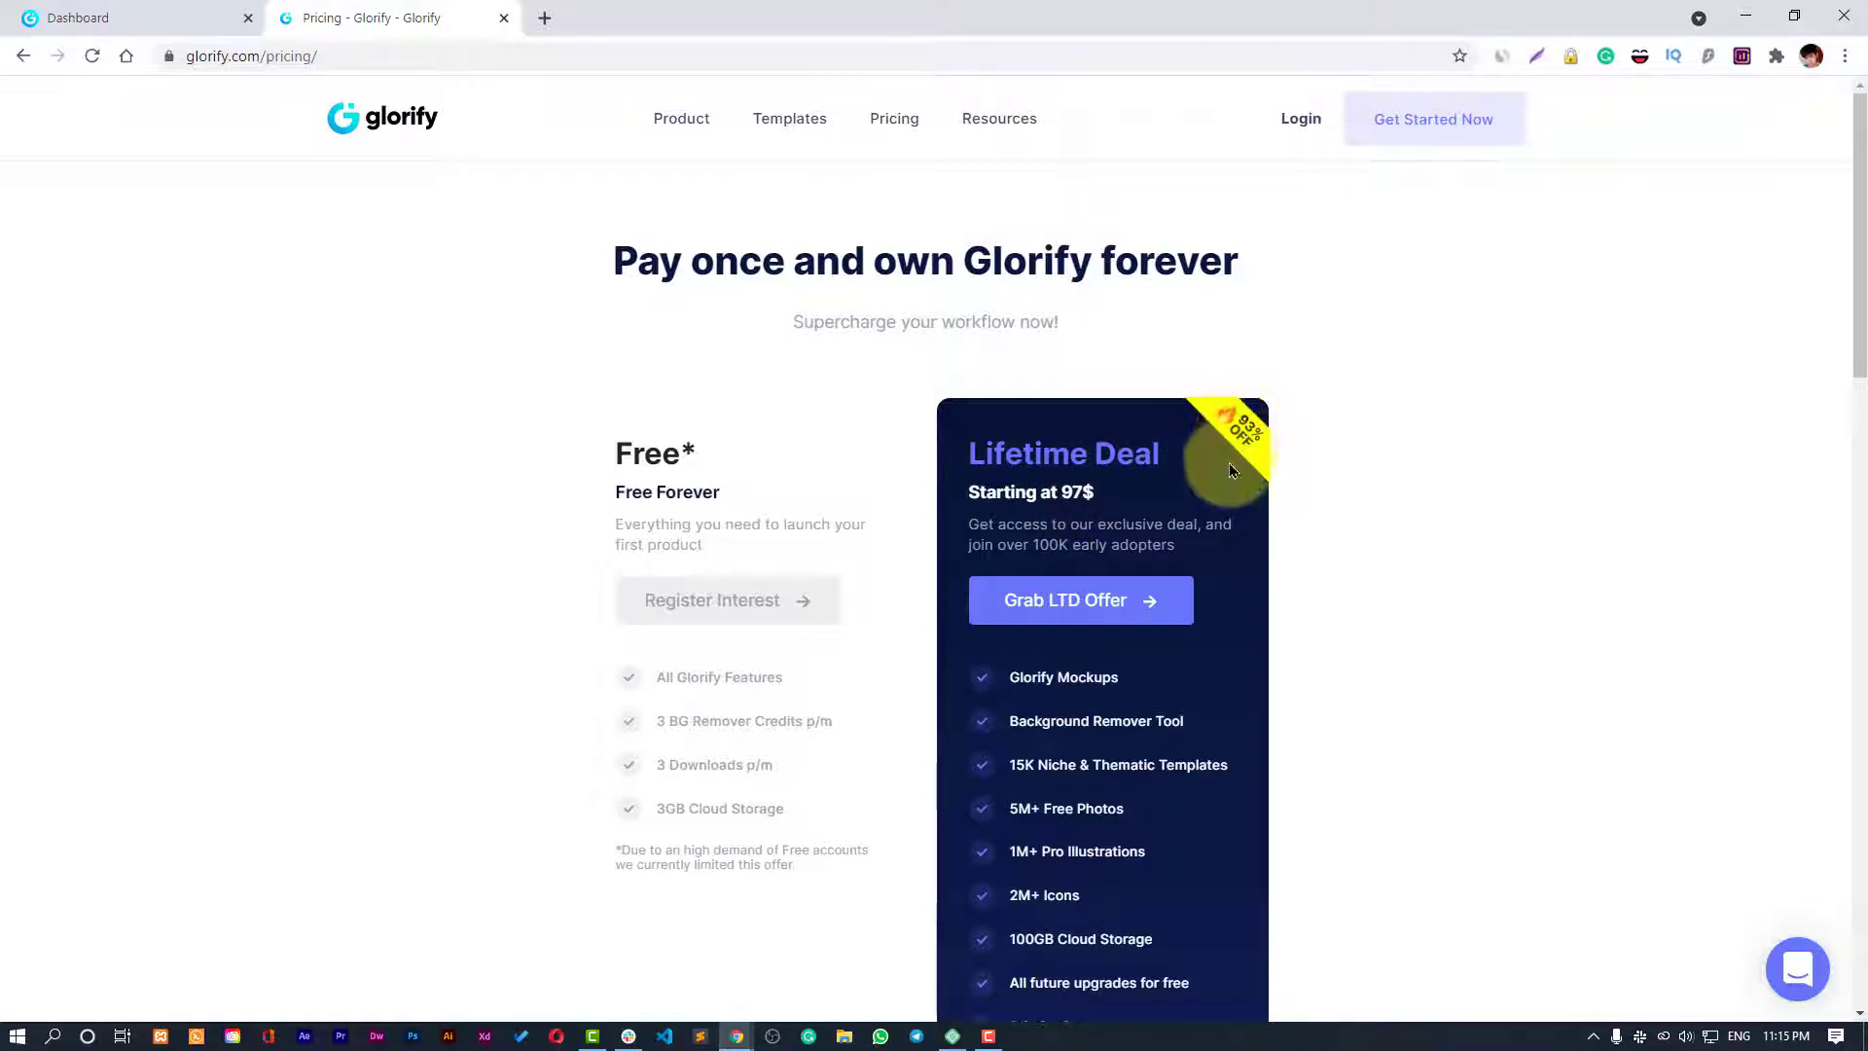
scroll(1230, 525, down, 3)
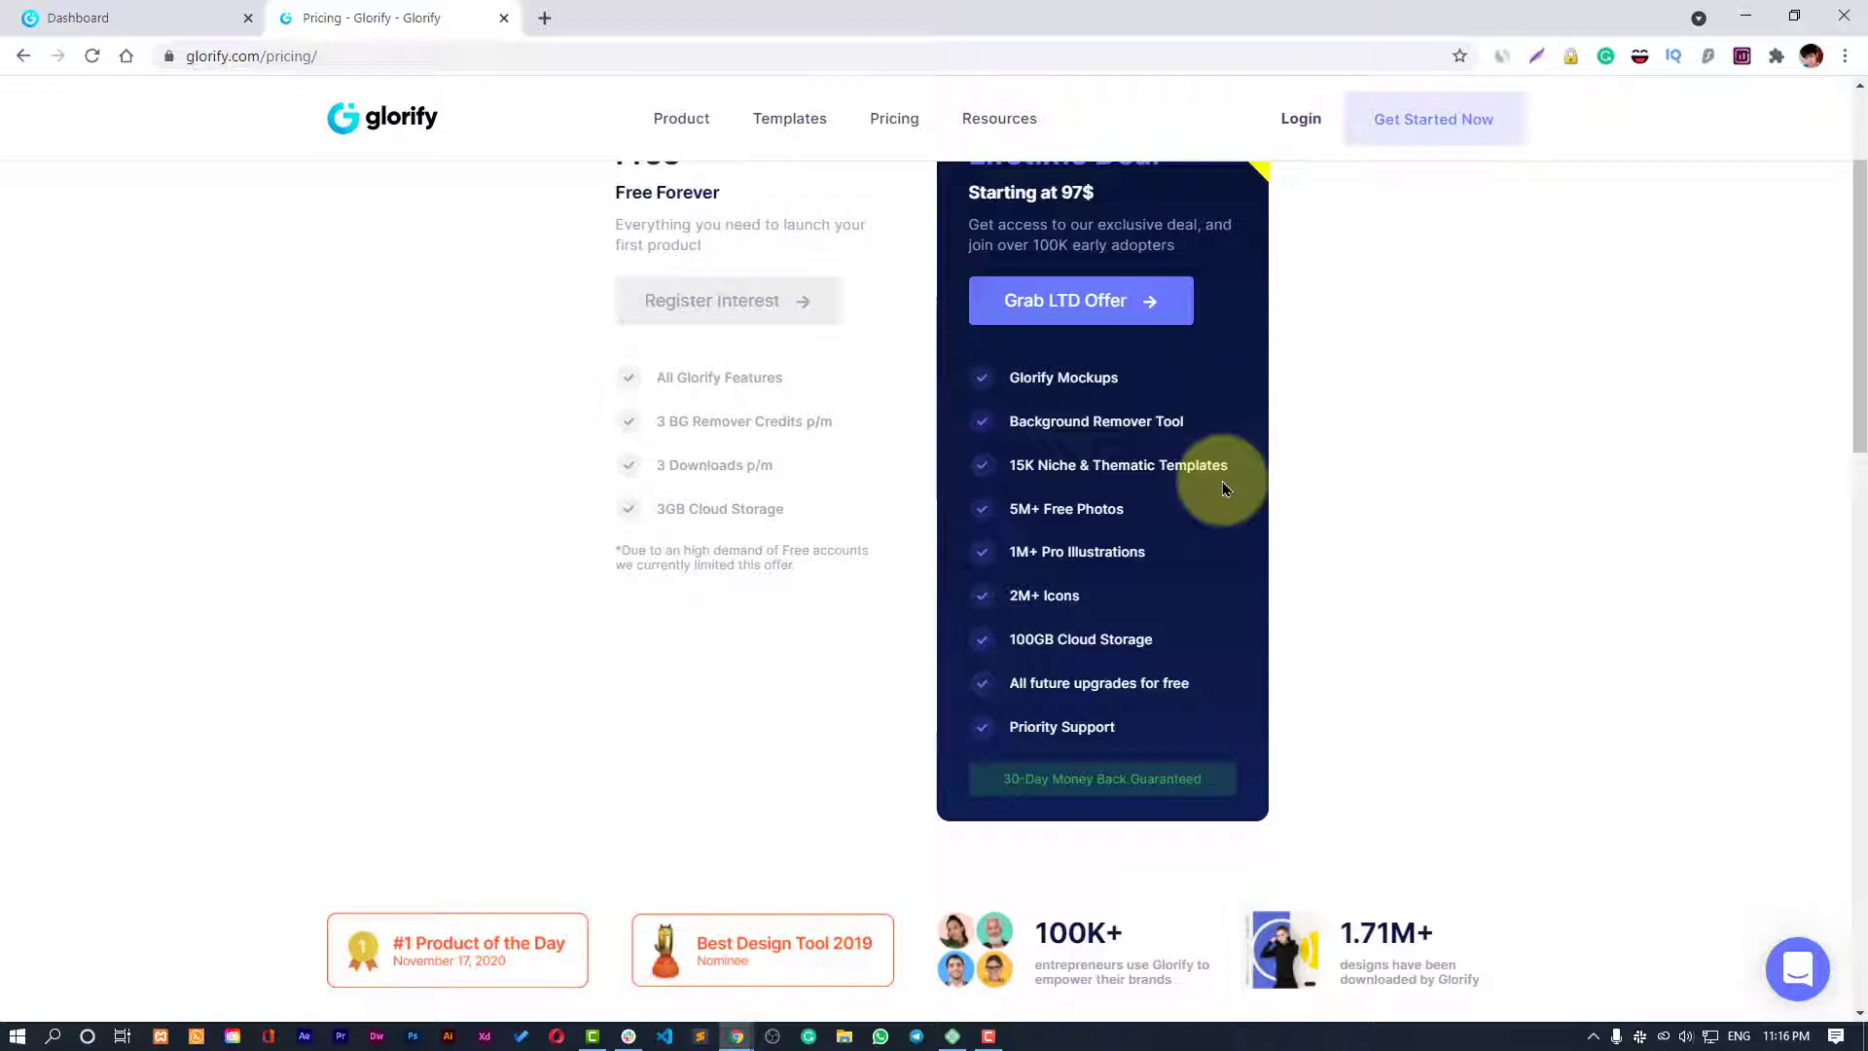
scroll(1309, 422, up, 3)
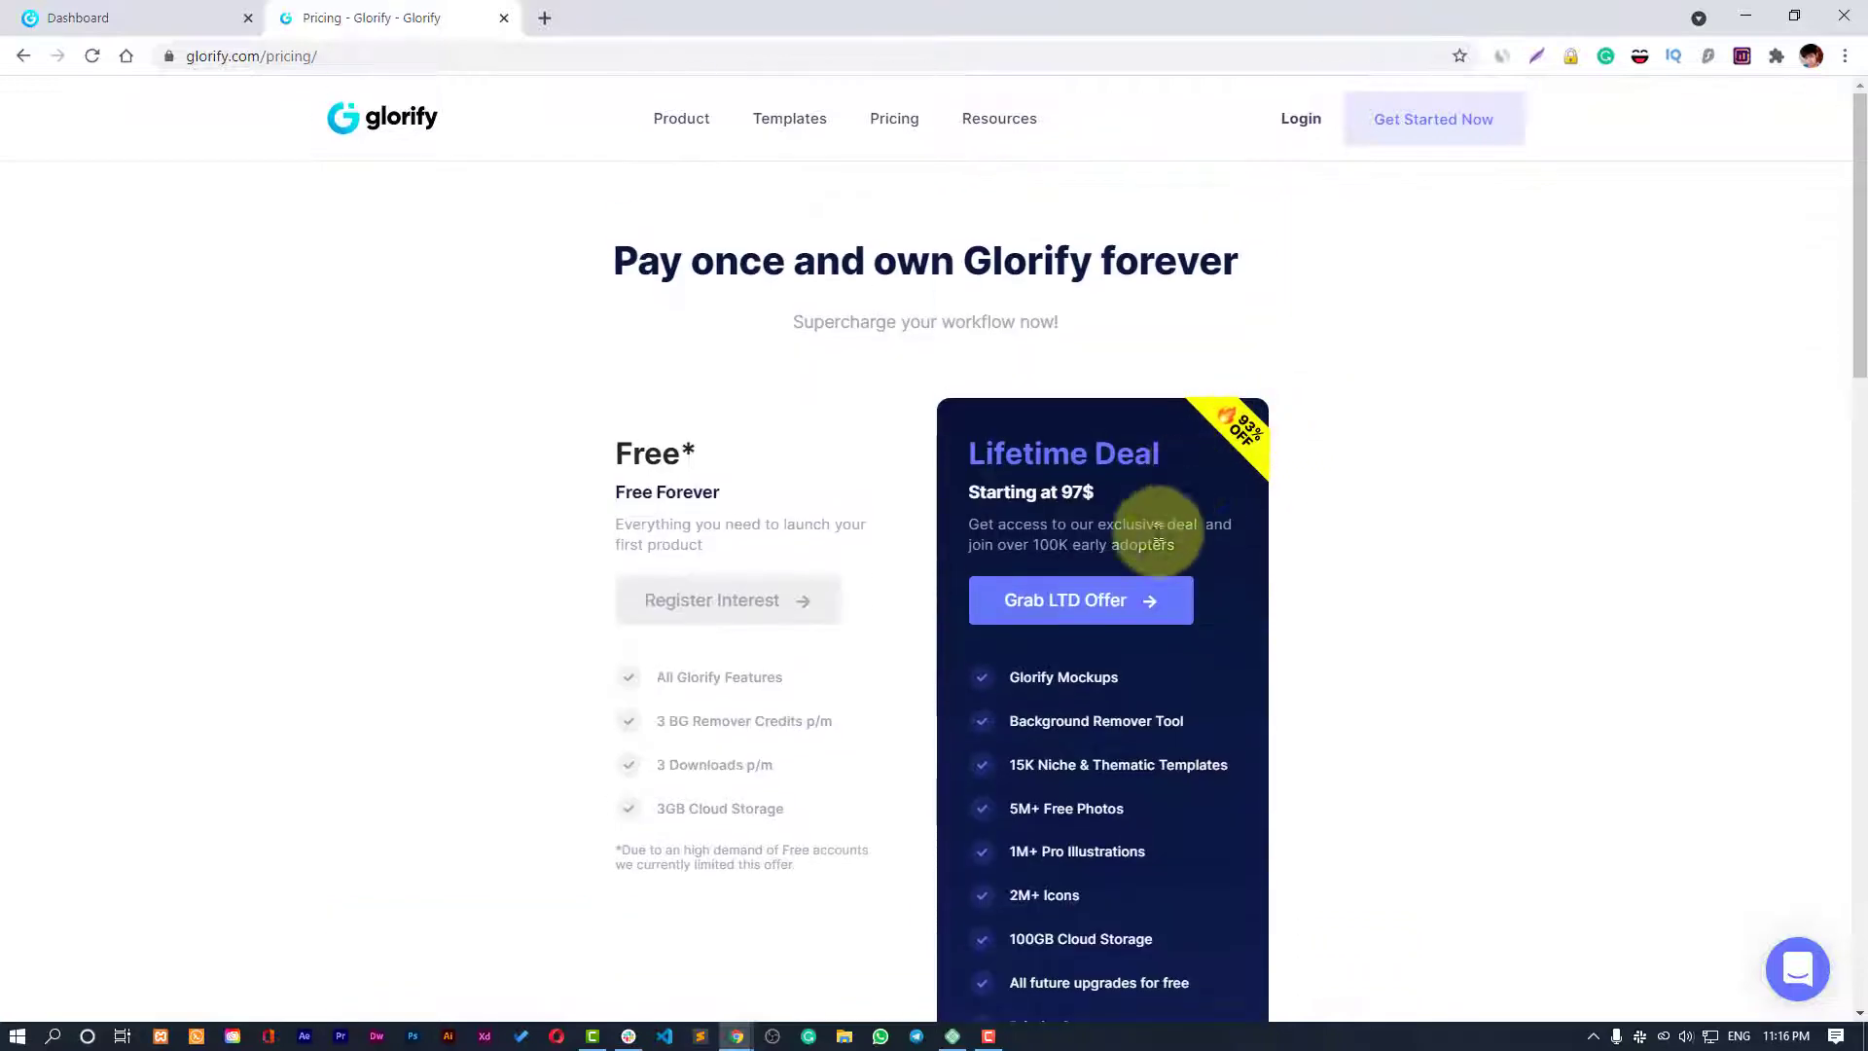
Open the Lifetime Deal offer and move from the X2 tier to the X4 tier.
click(1105, 597)
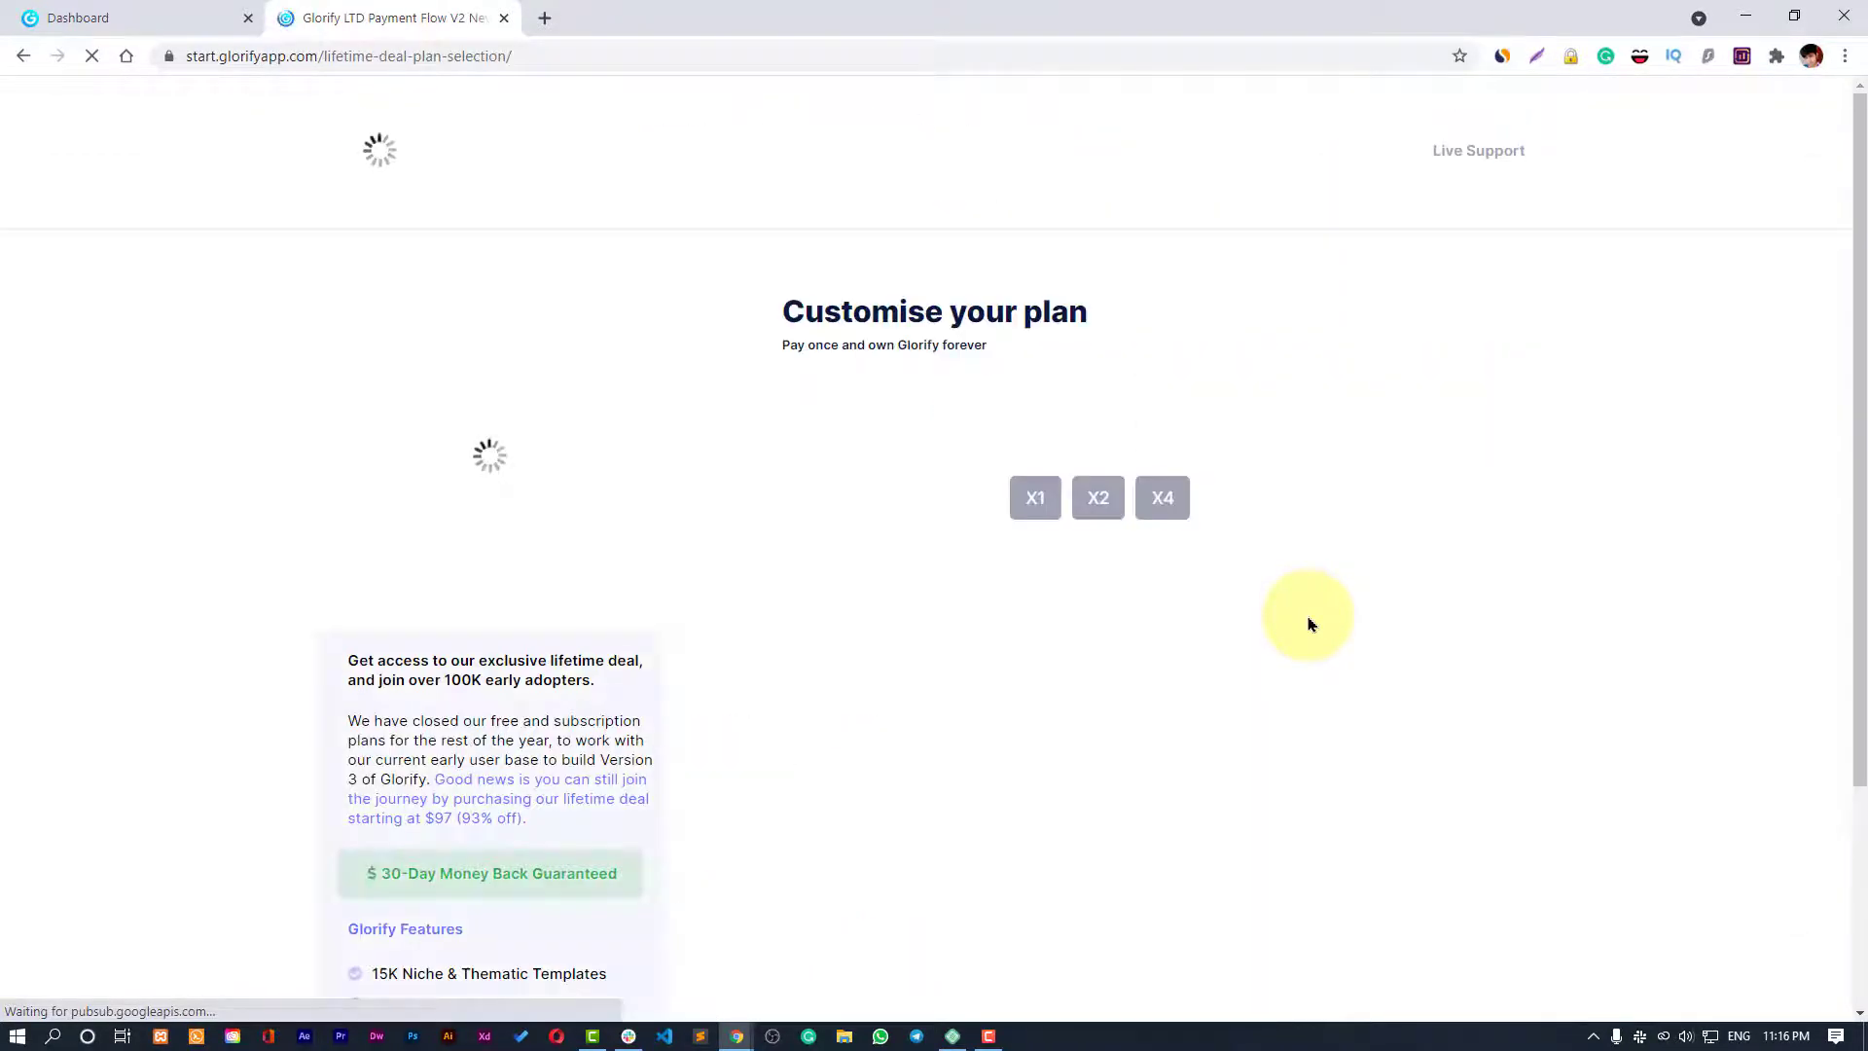
click(1110, 434)
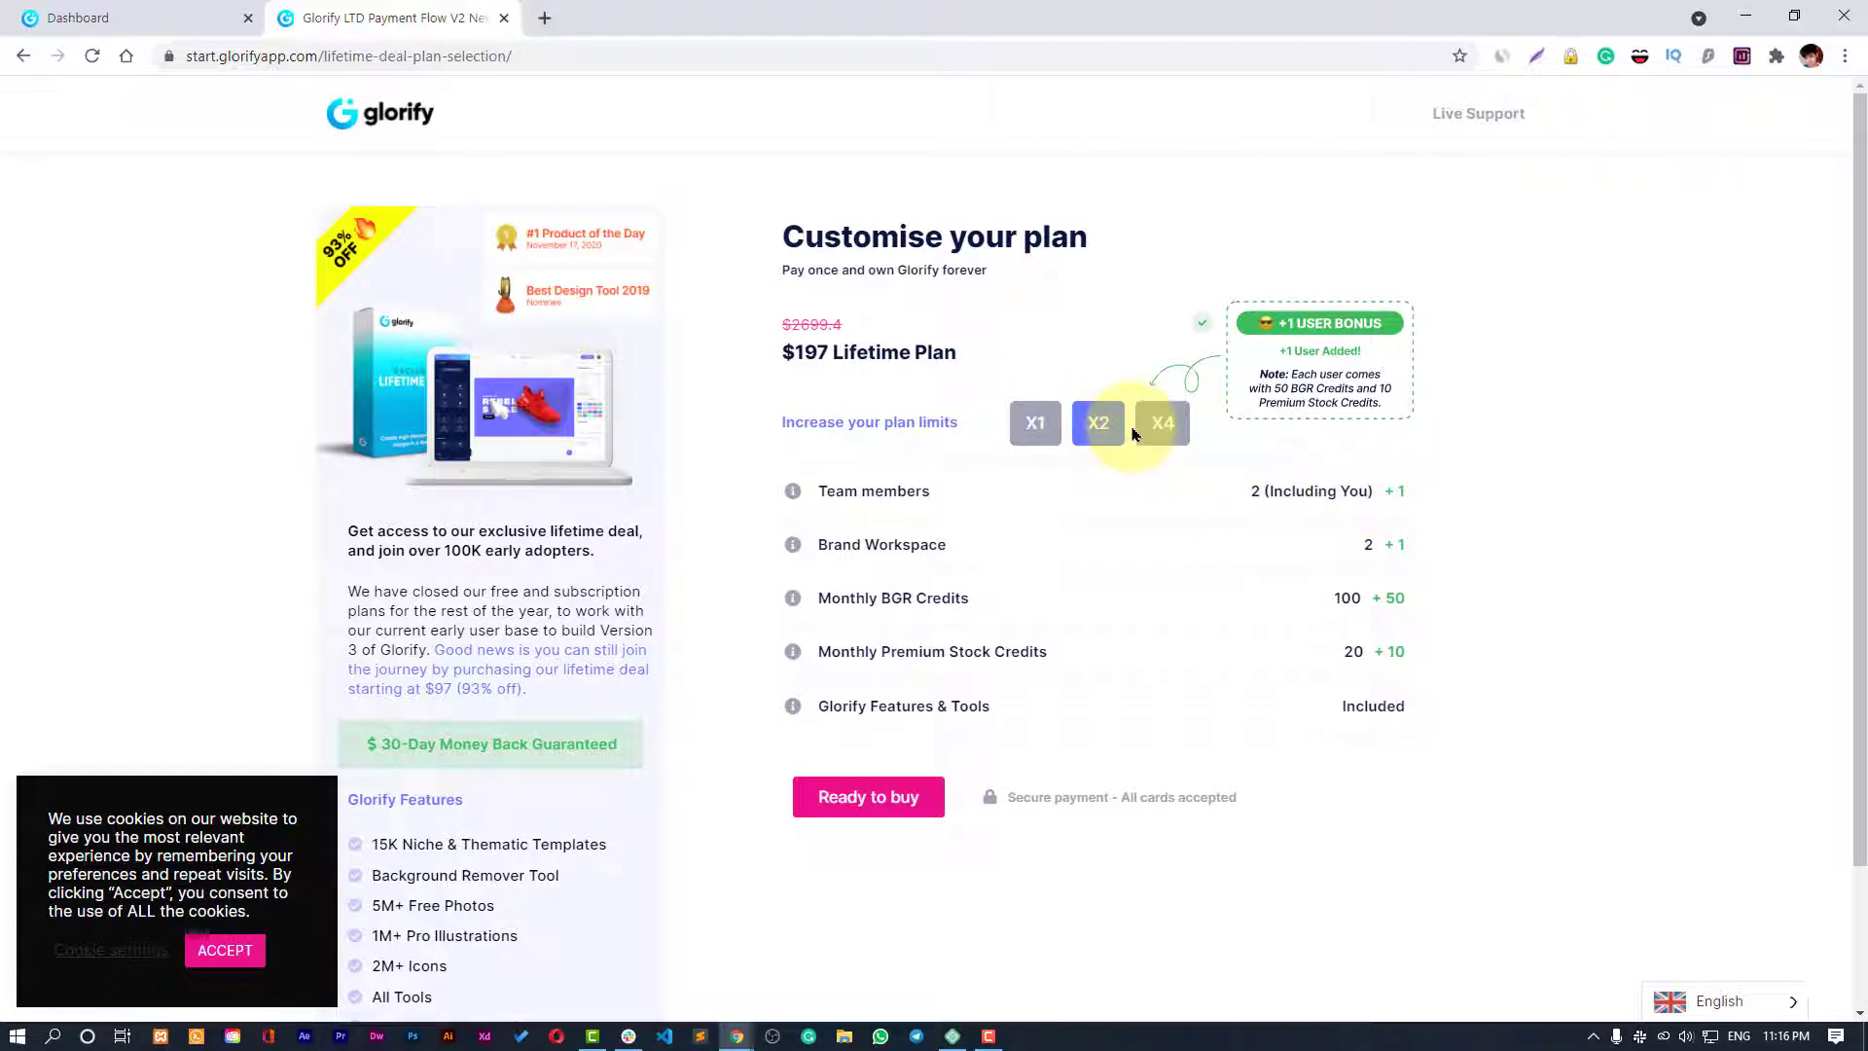
click(1162, 425)
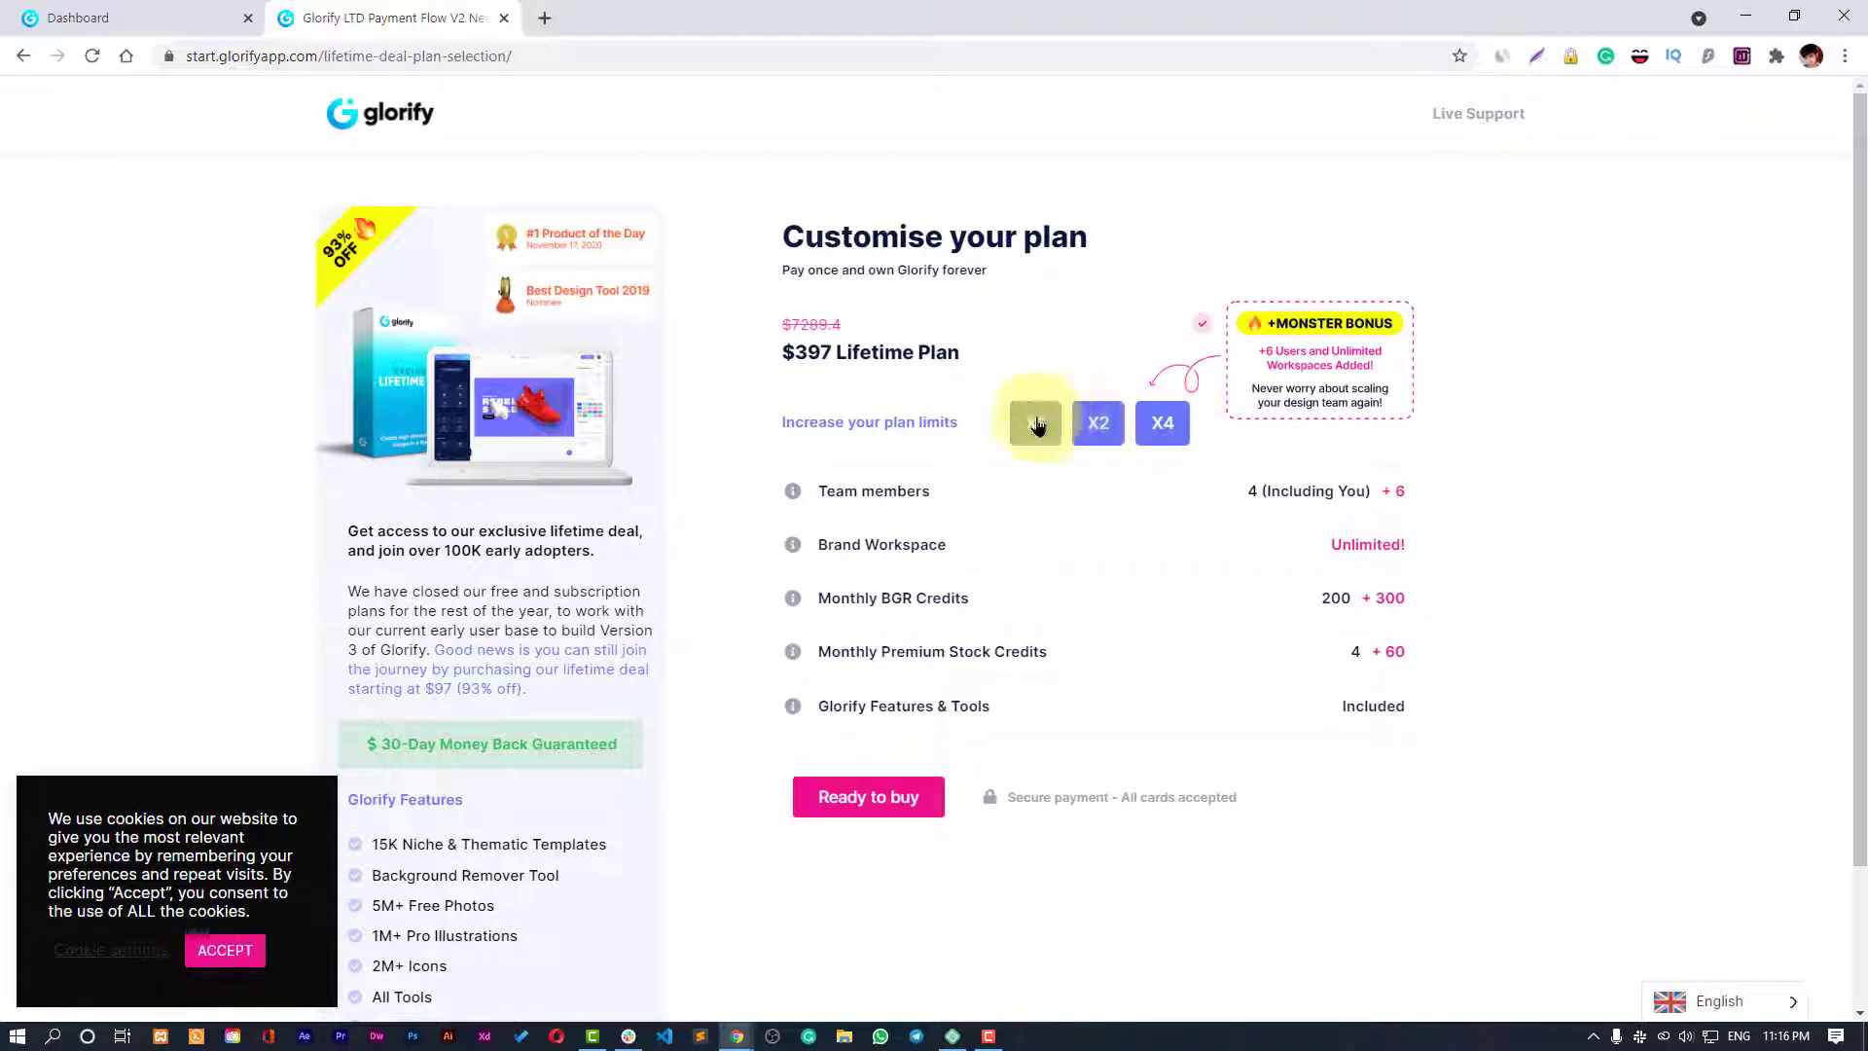
Highlight the X4 values: +6 team members, unlimited workspaces, +300 BGR credits and the $397 price.
triple_click(1401, 493)
drag(1446, 558, 1255, 549)
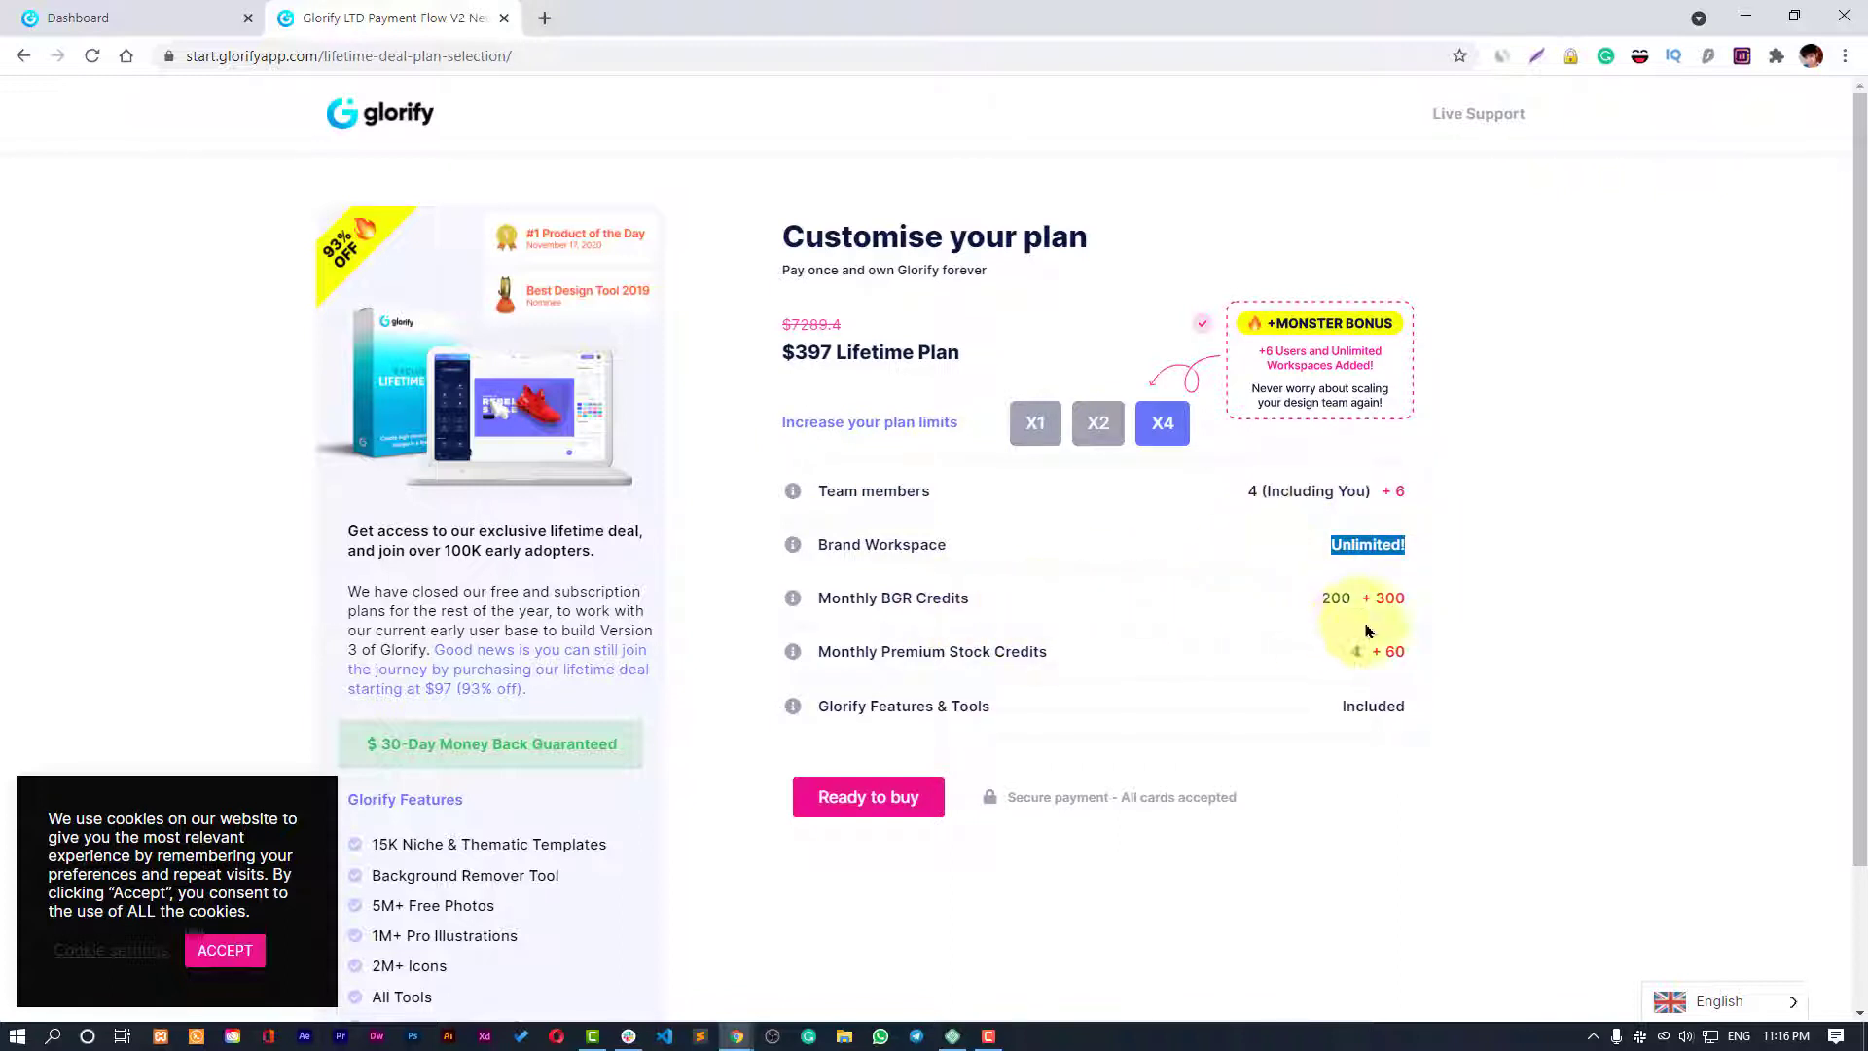
triple_click(1380, 600)
click(1428, 618)
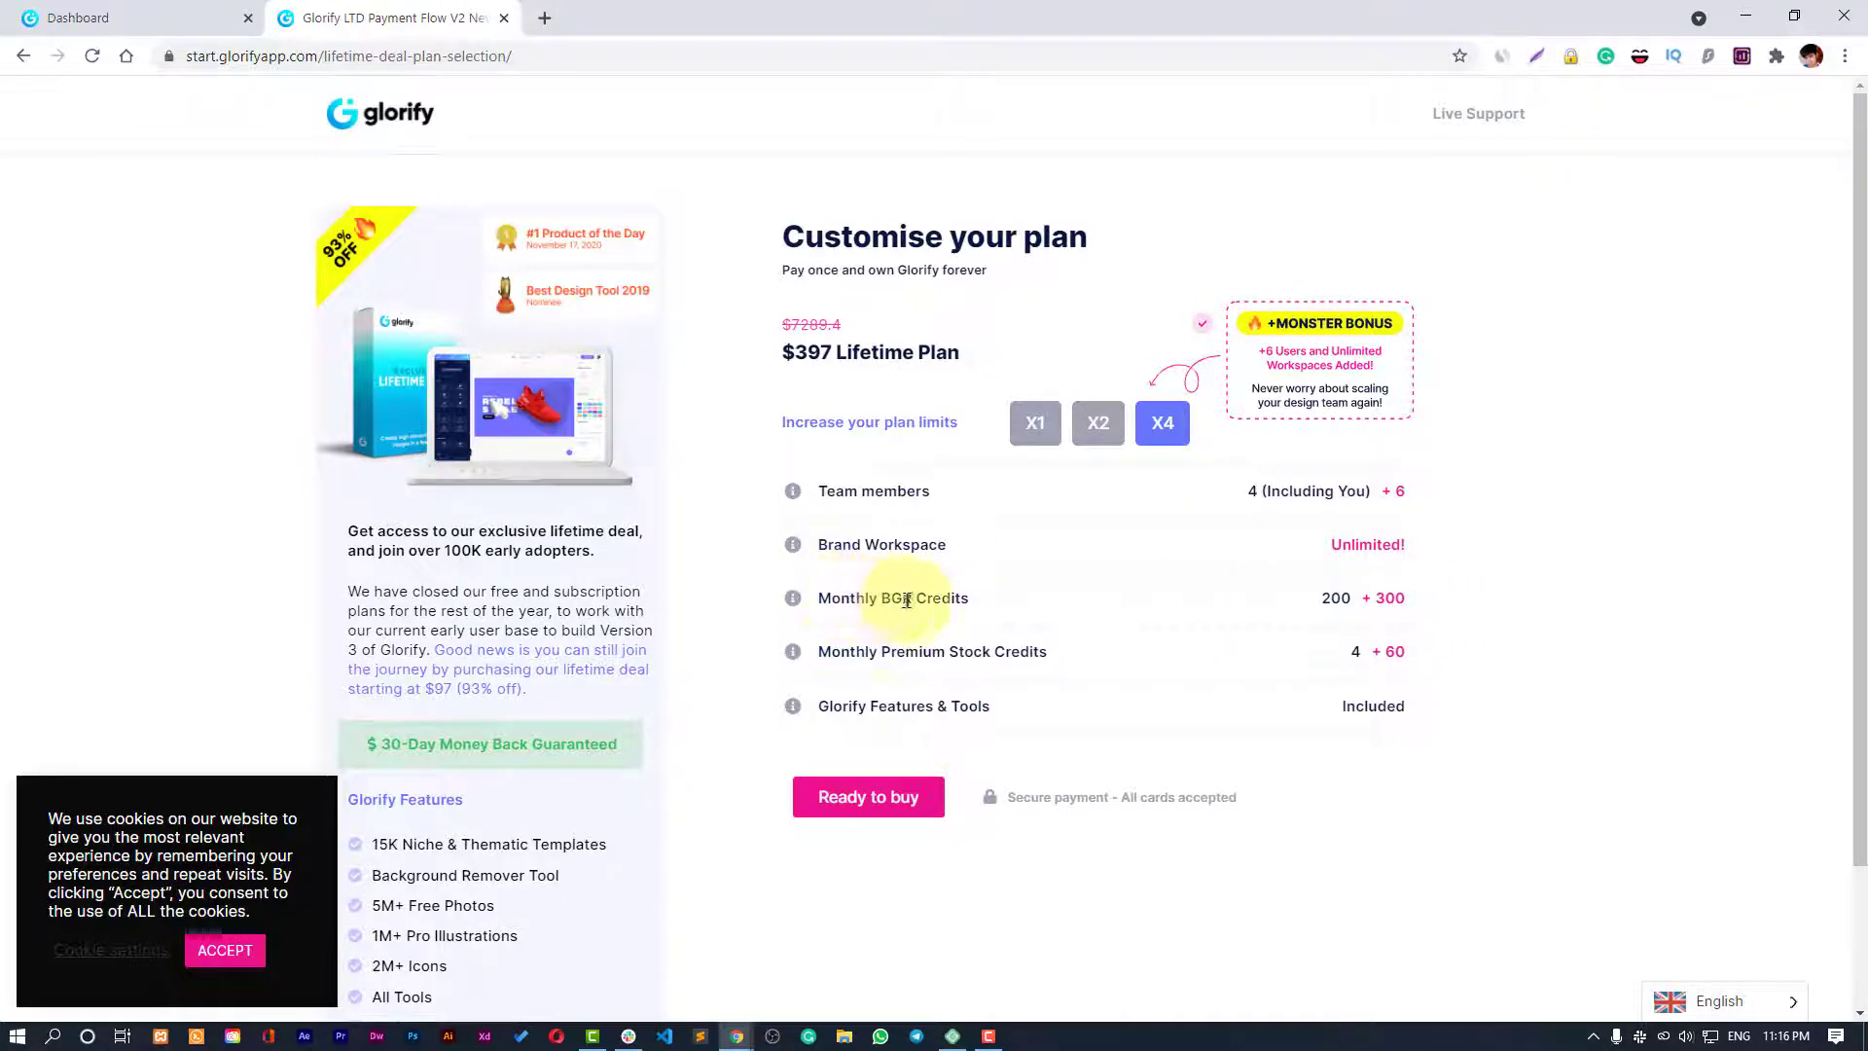
drag(1360, 603, 1415, 605)
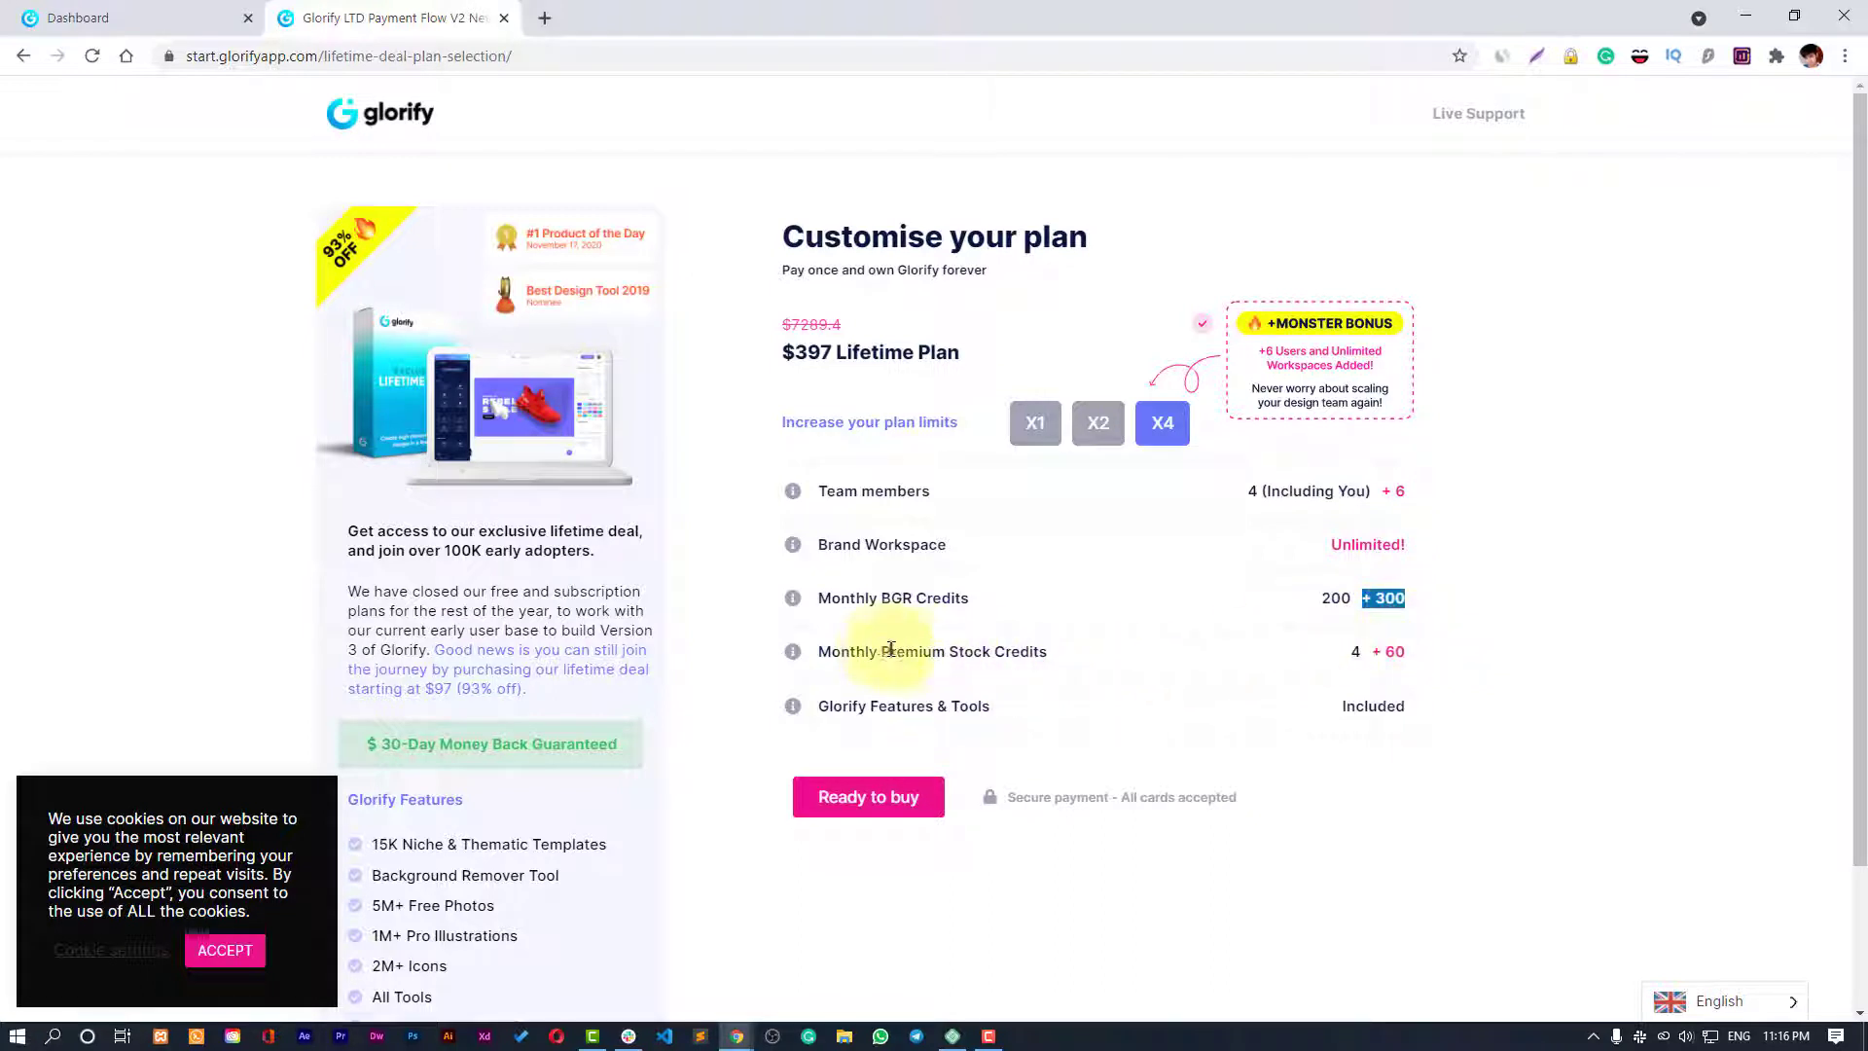
drag(918, 654, 1277, 665)
click(1416, 655)
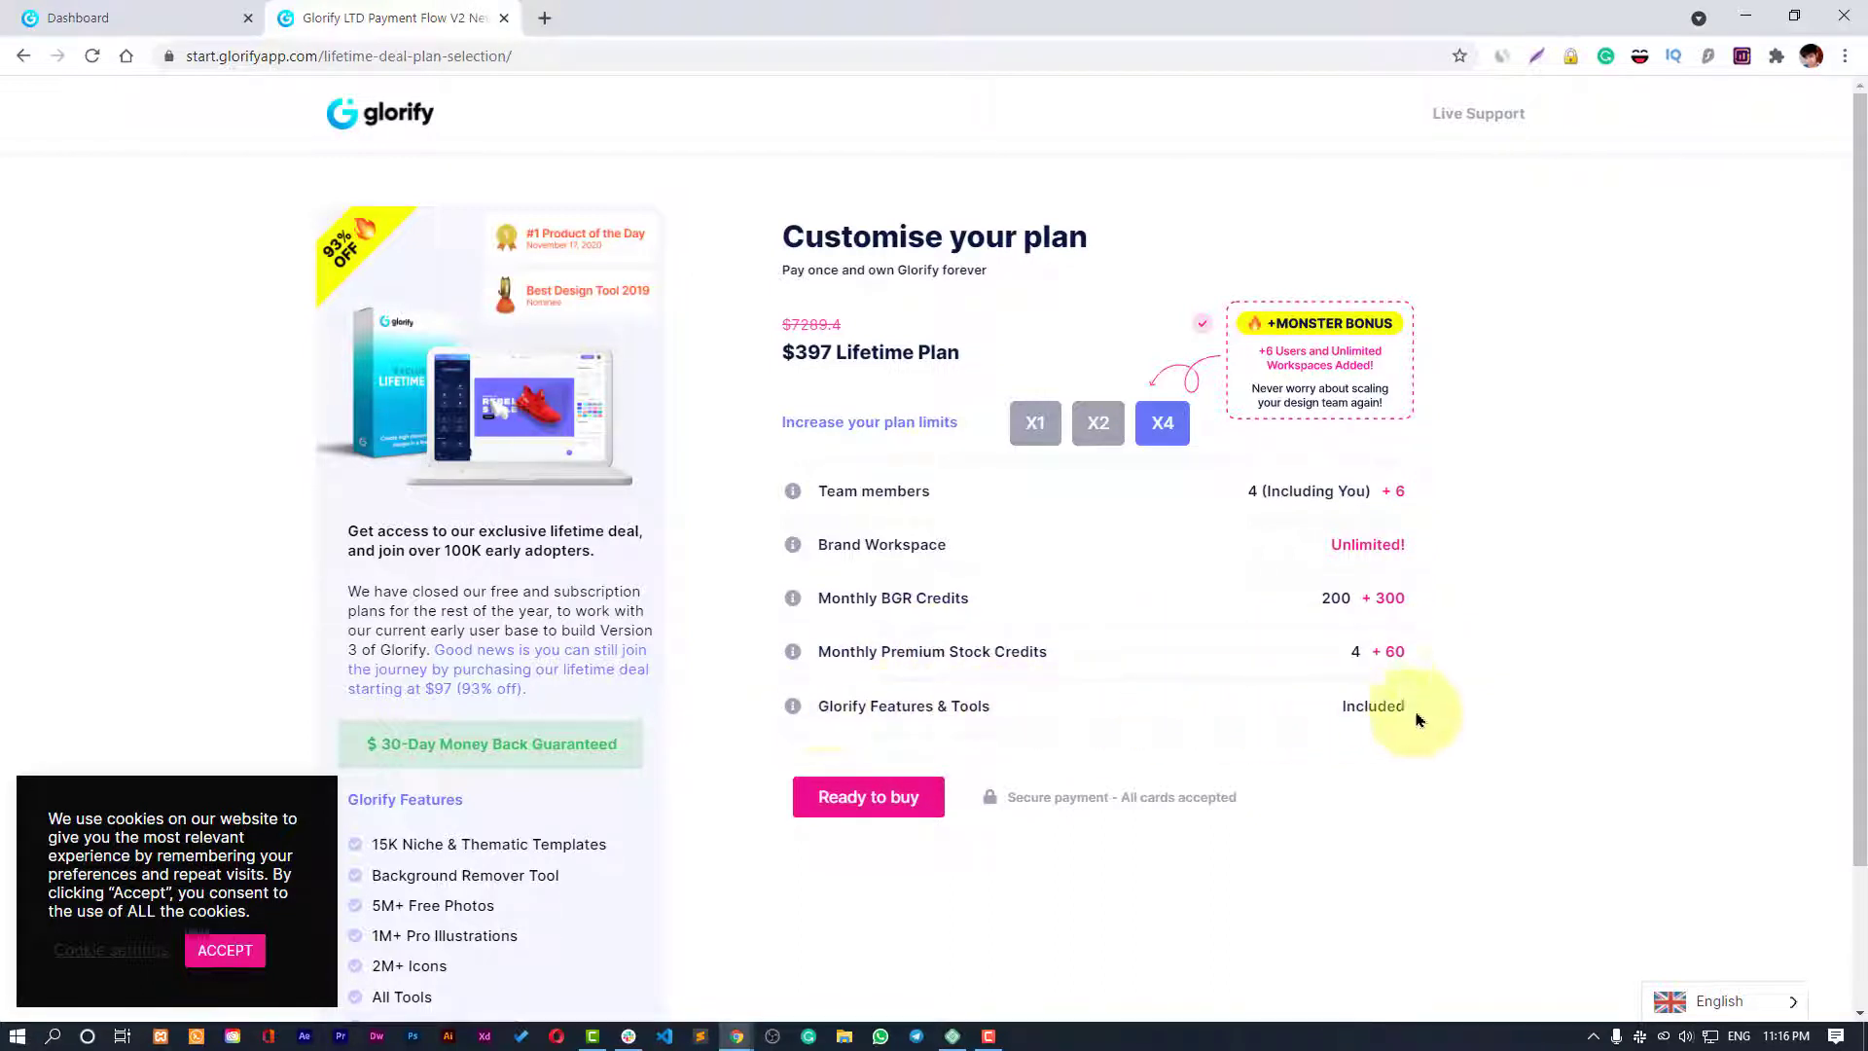
drag(1415, 718, 1315, 717)
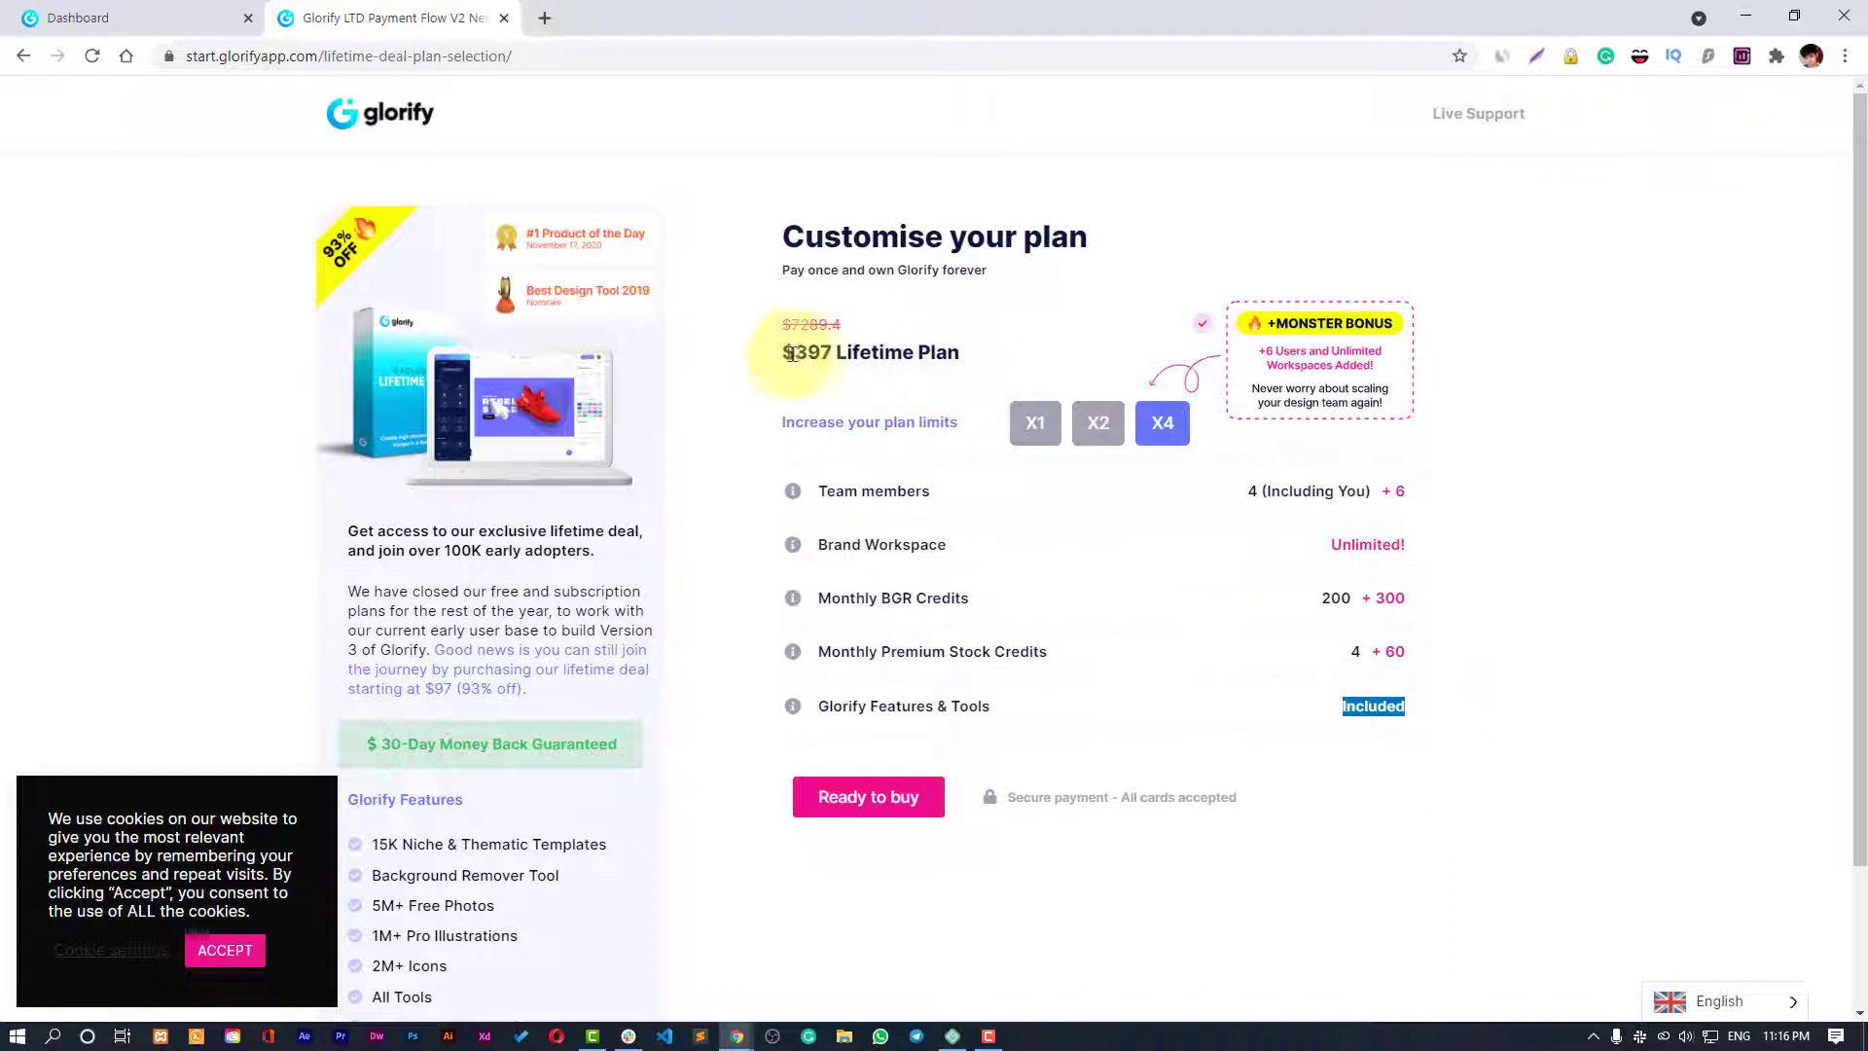
drag(784, 353, 833, 360)
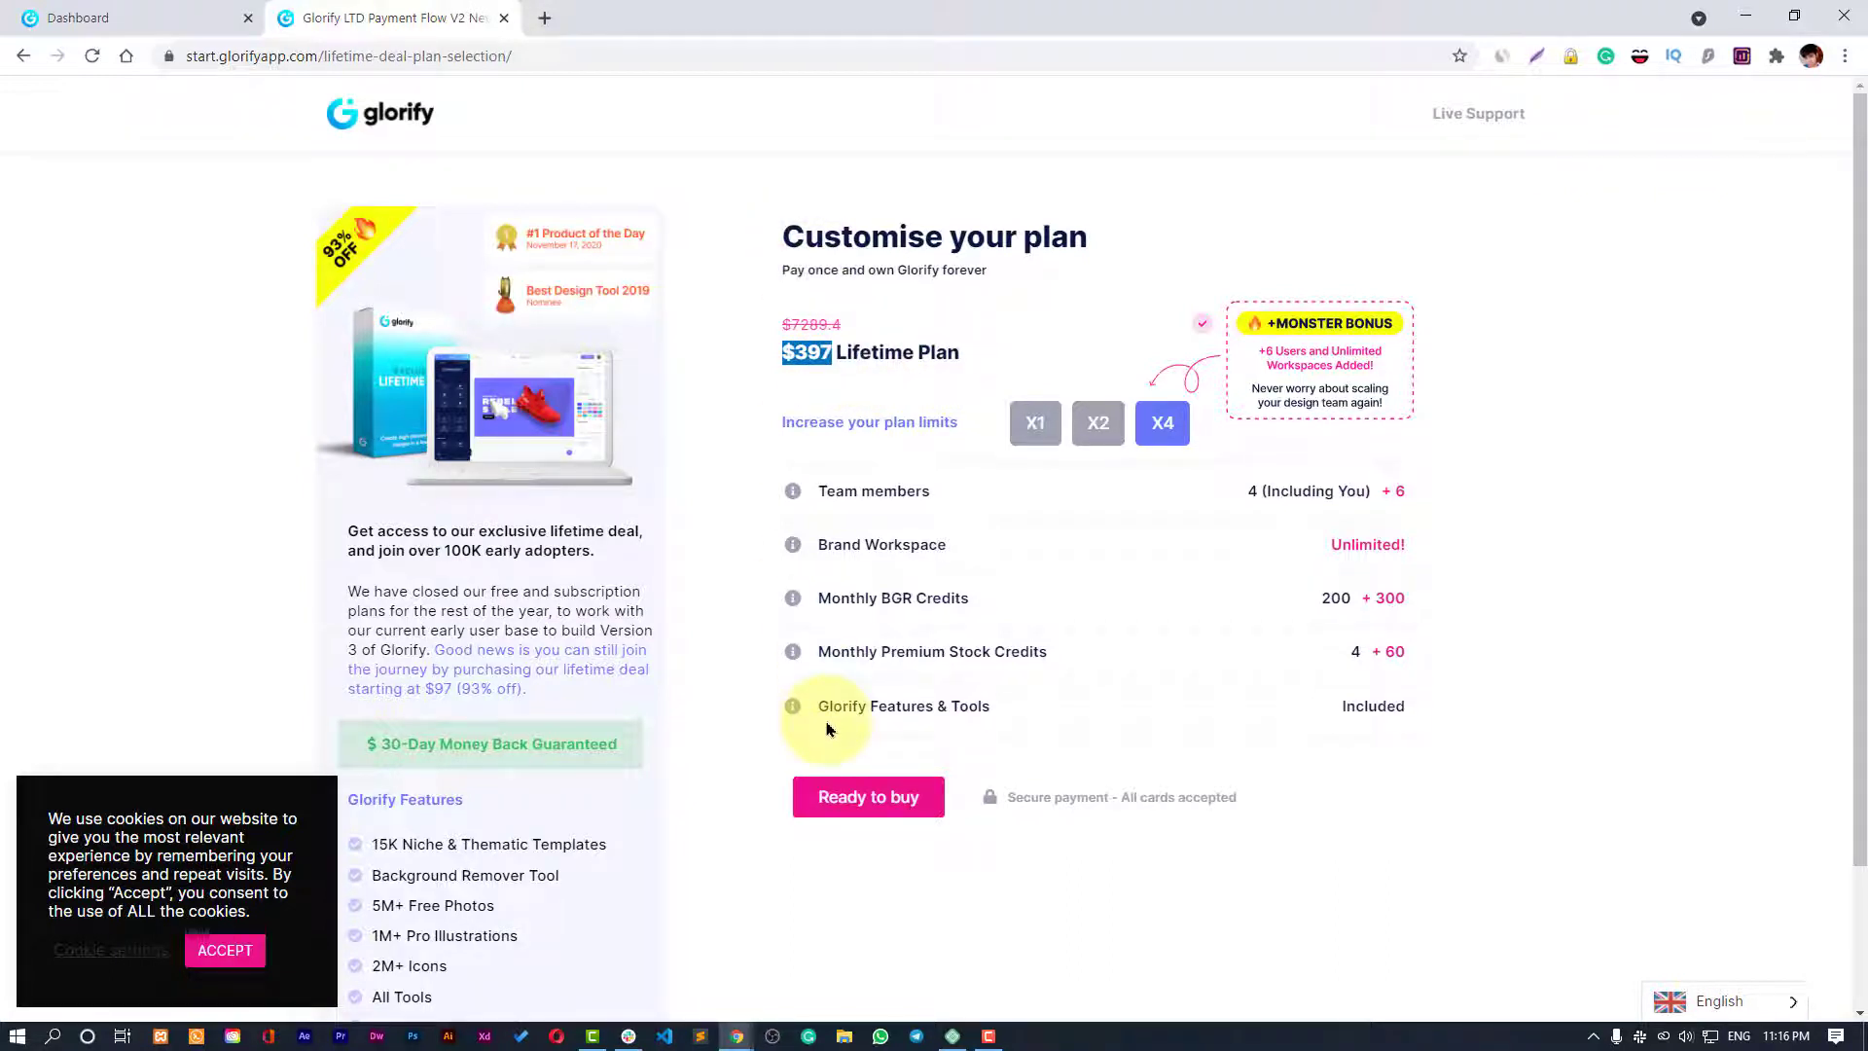
scroll(905, 710, down, 2)
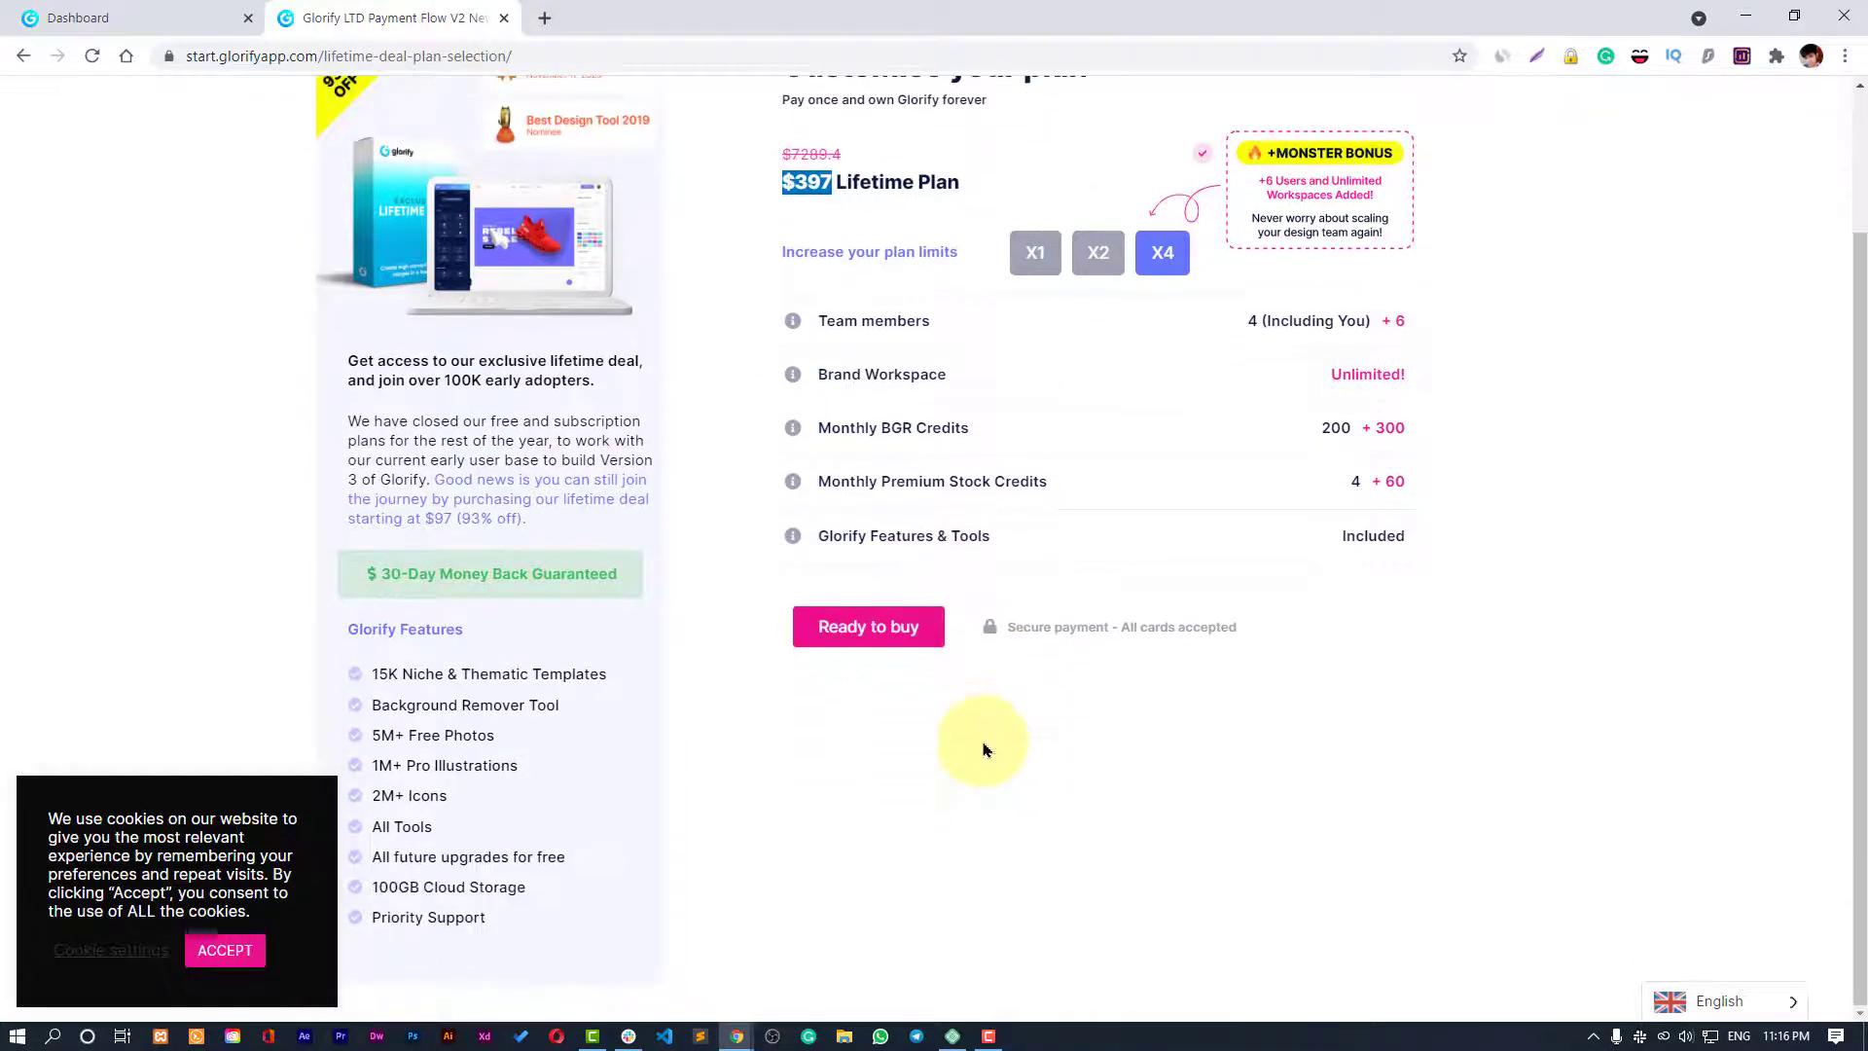
scroll(1479, 710, up, 2)
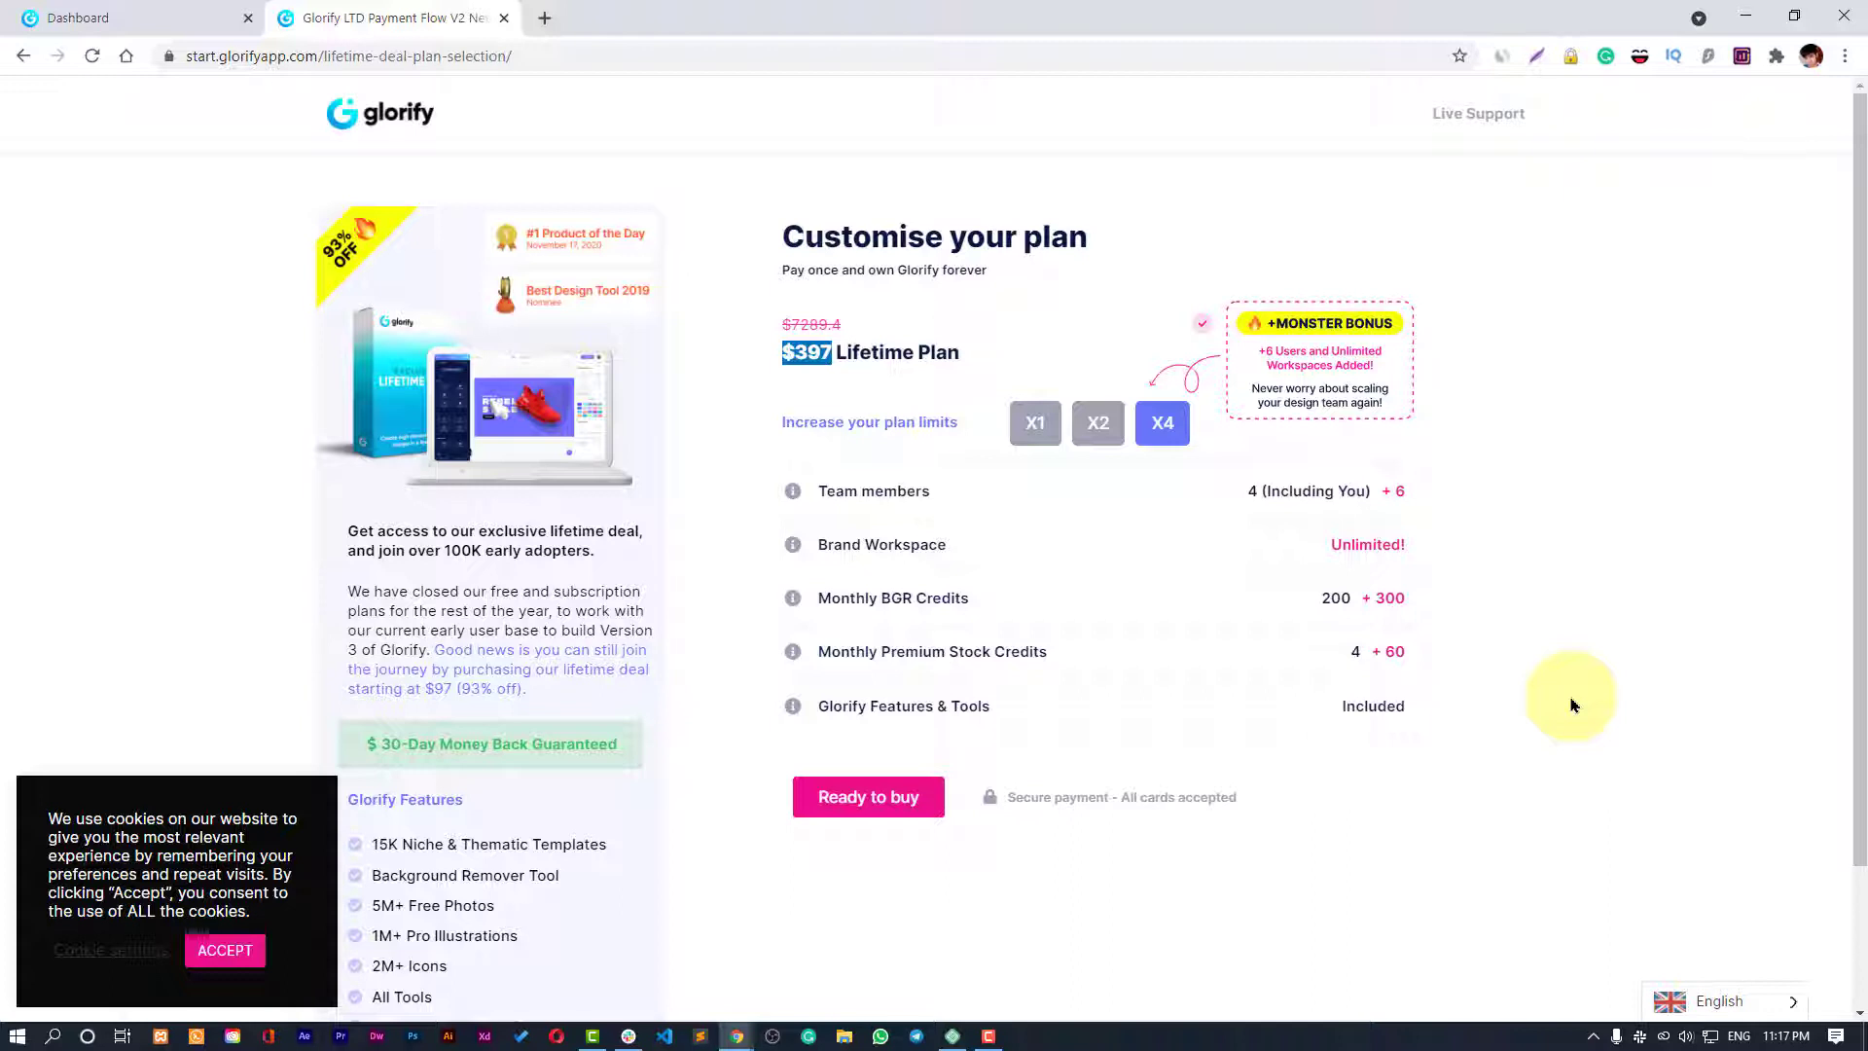
Return to the dashboard and, via Add new workspace, open the existing DC brand for editing.
key(ctrl+Tab)
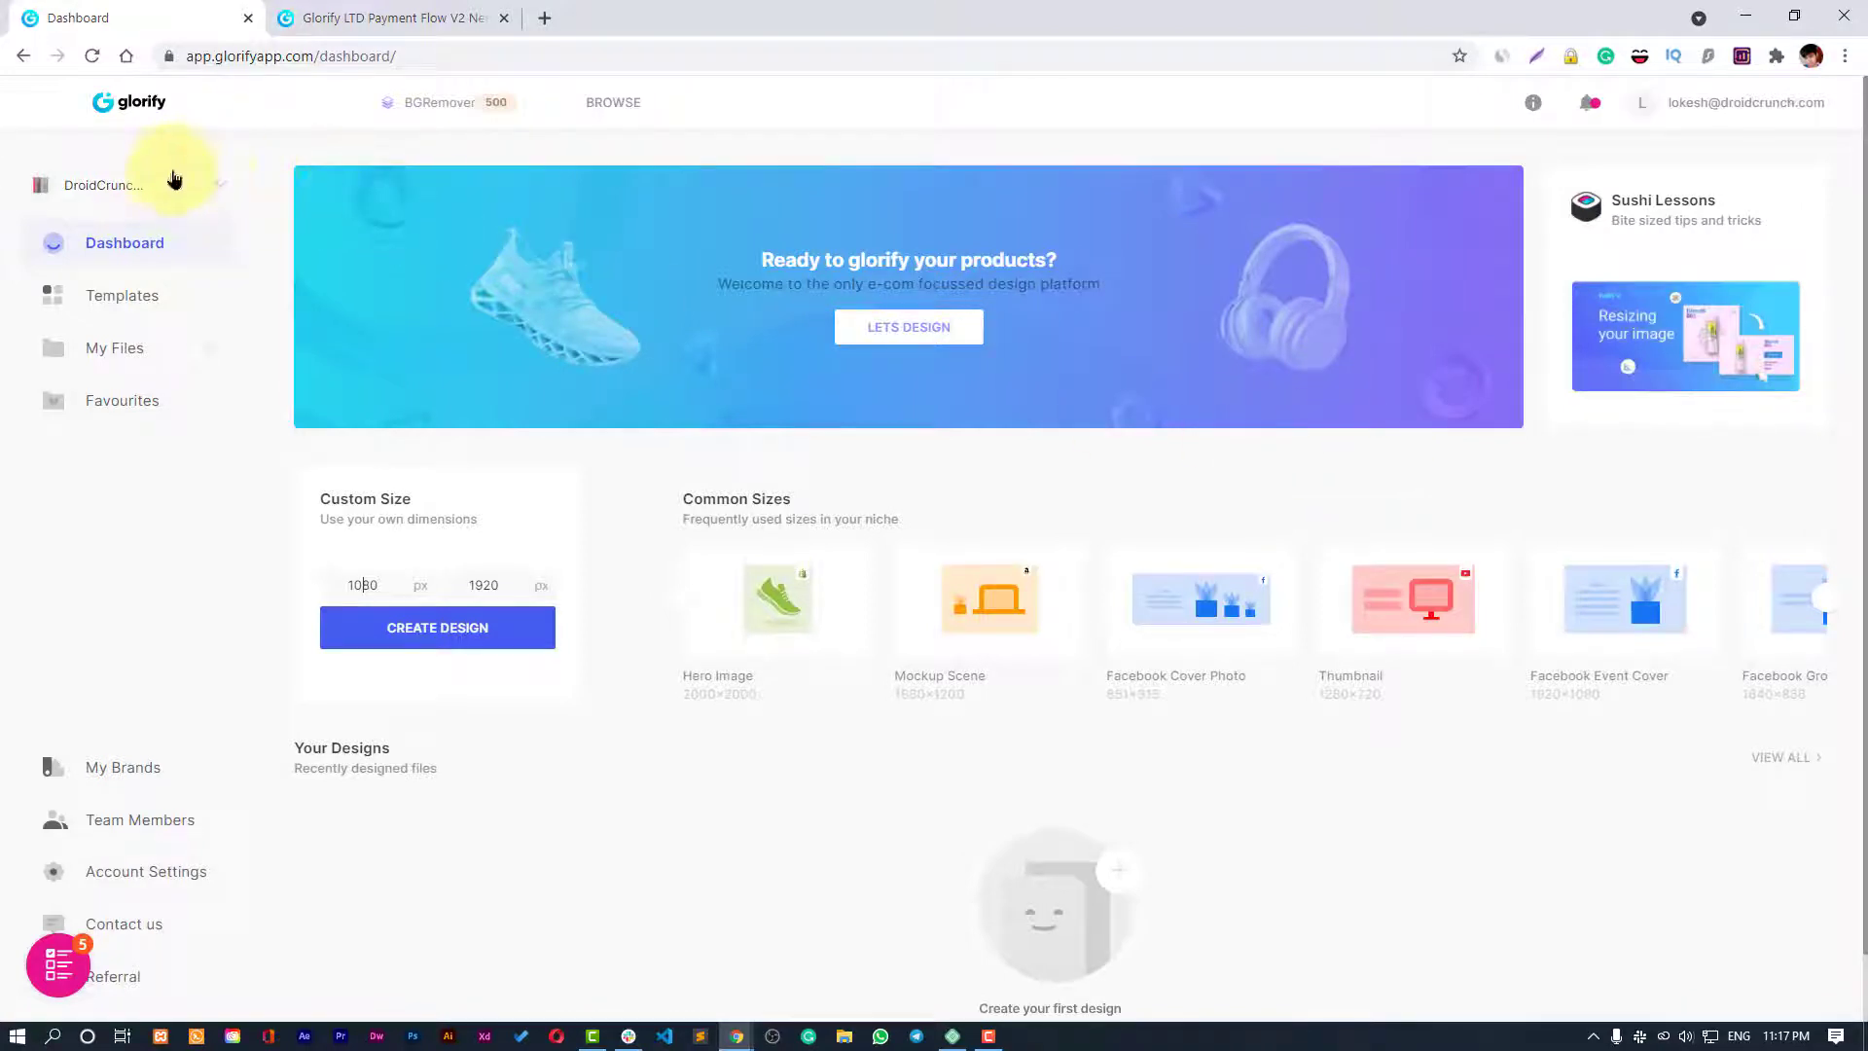
click(173, 183)
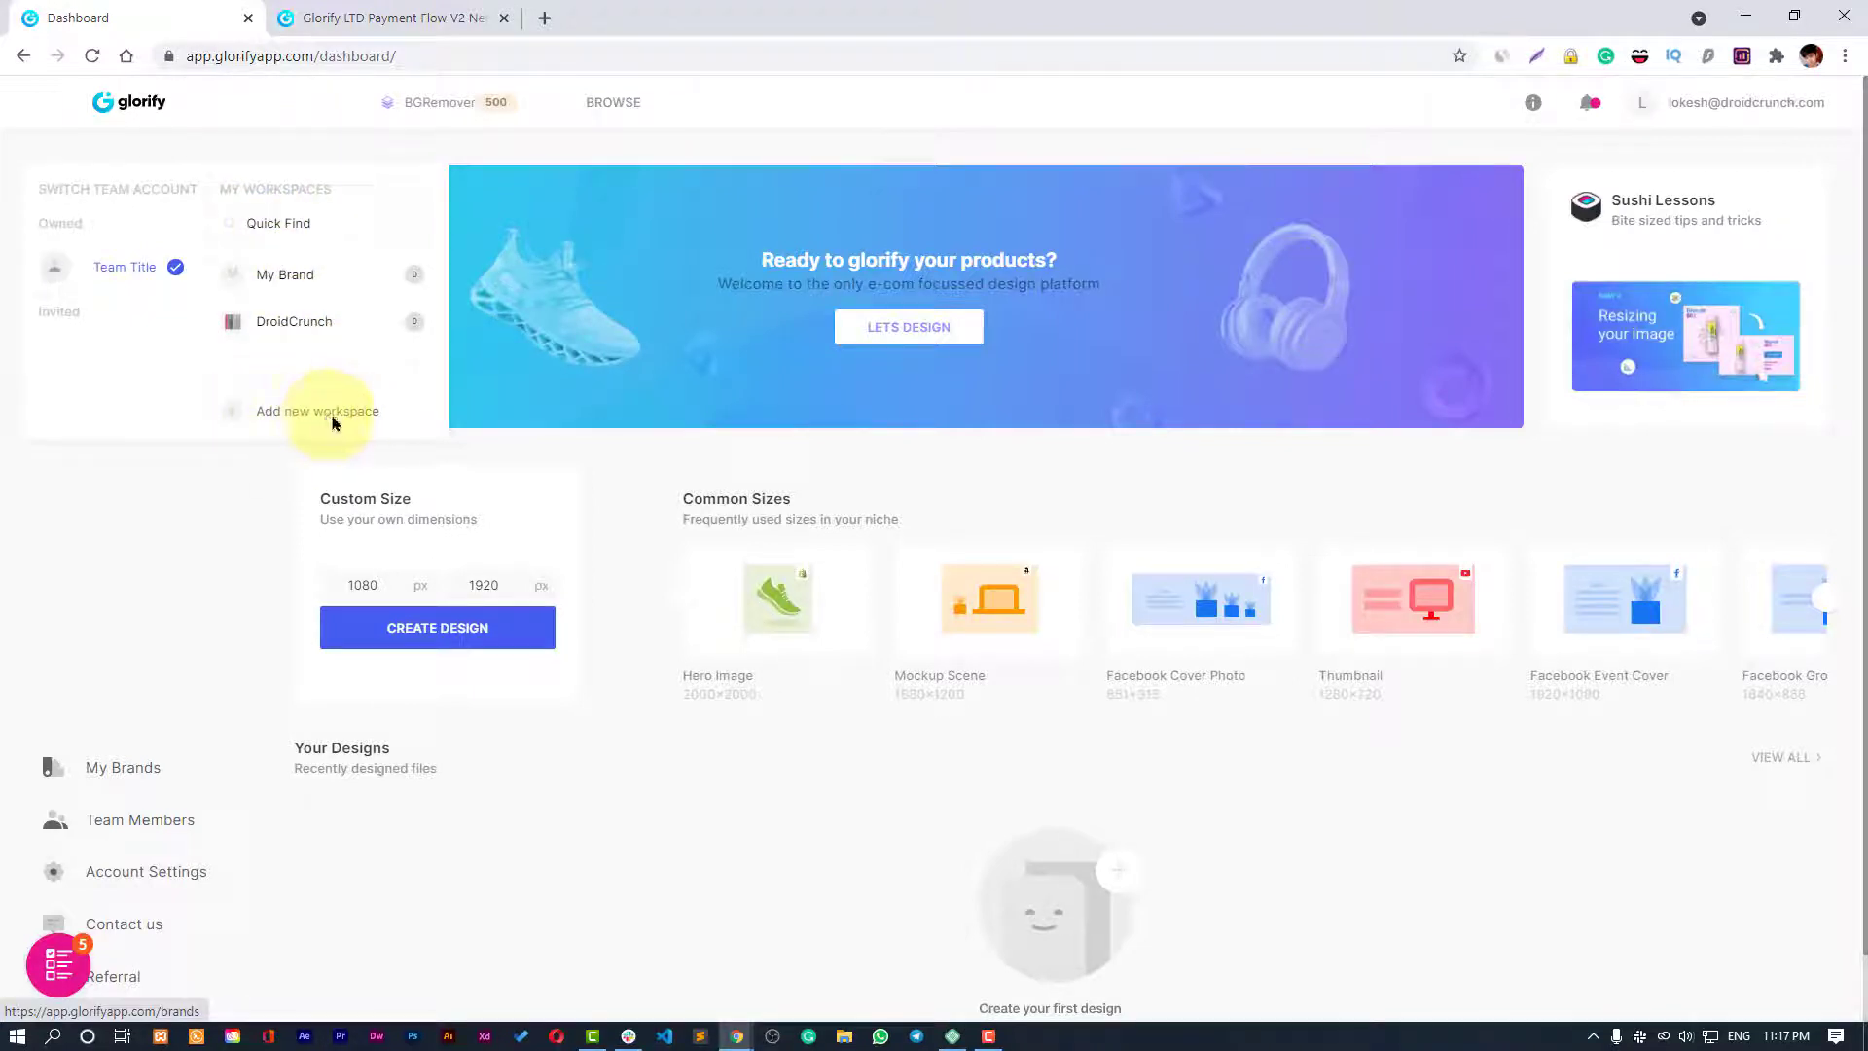
click(328, 417)
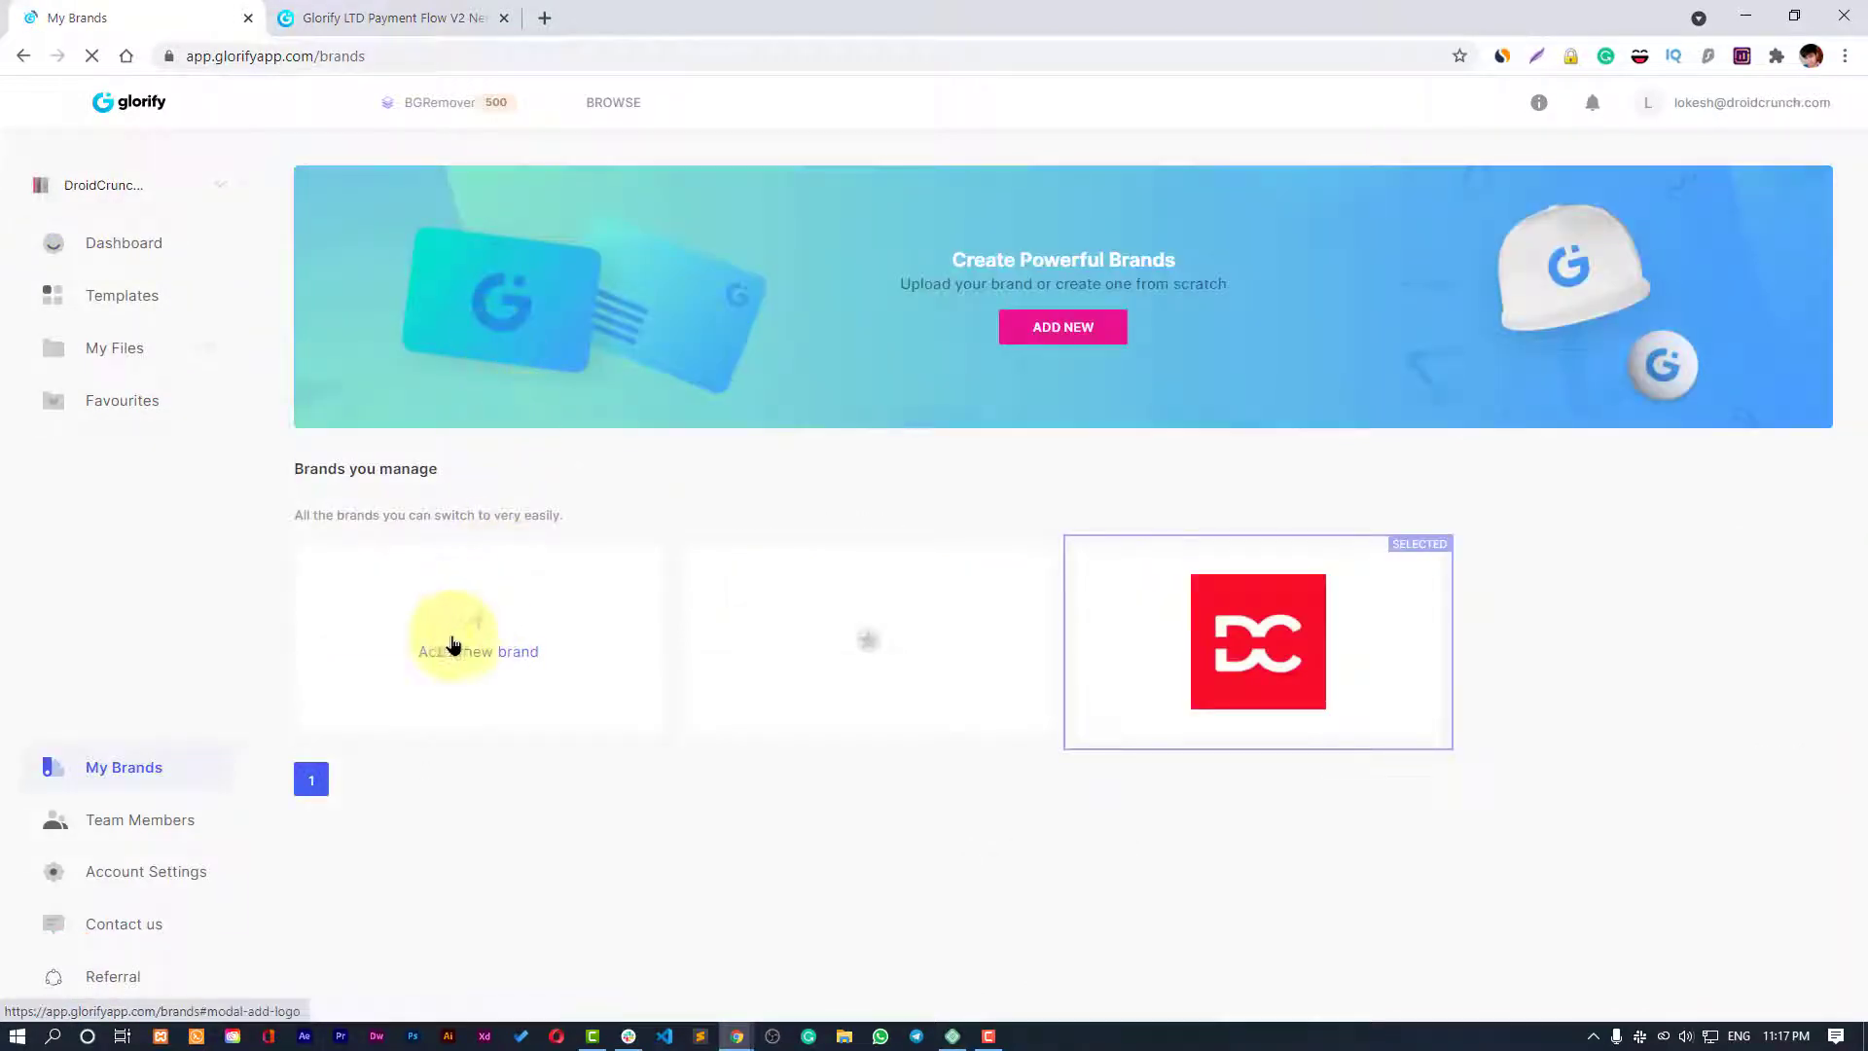
click(467, 634)
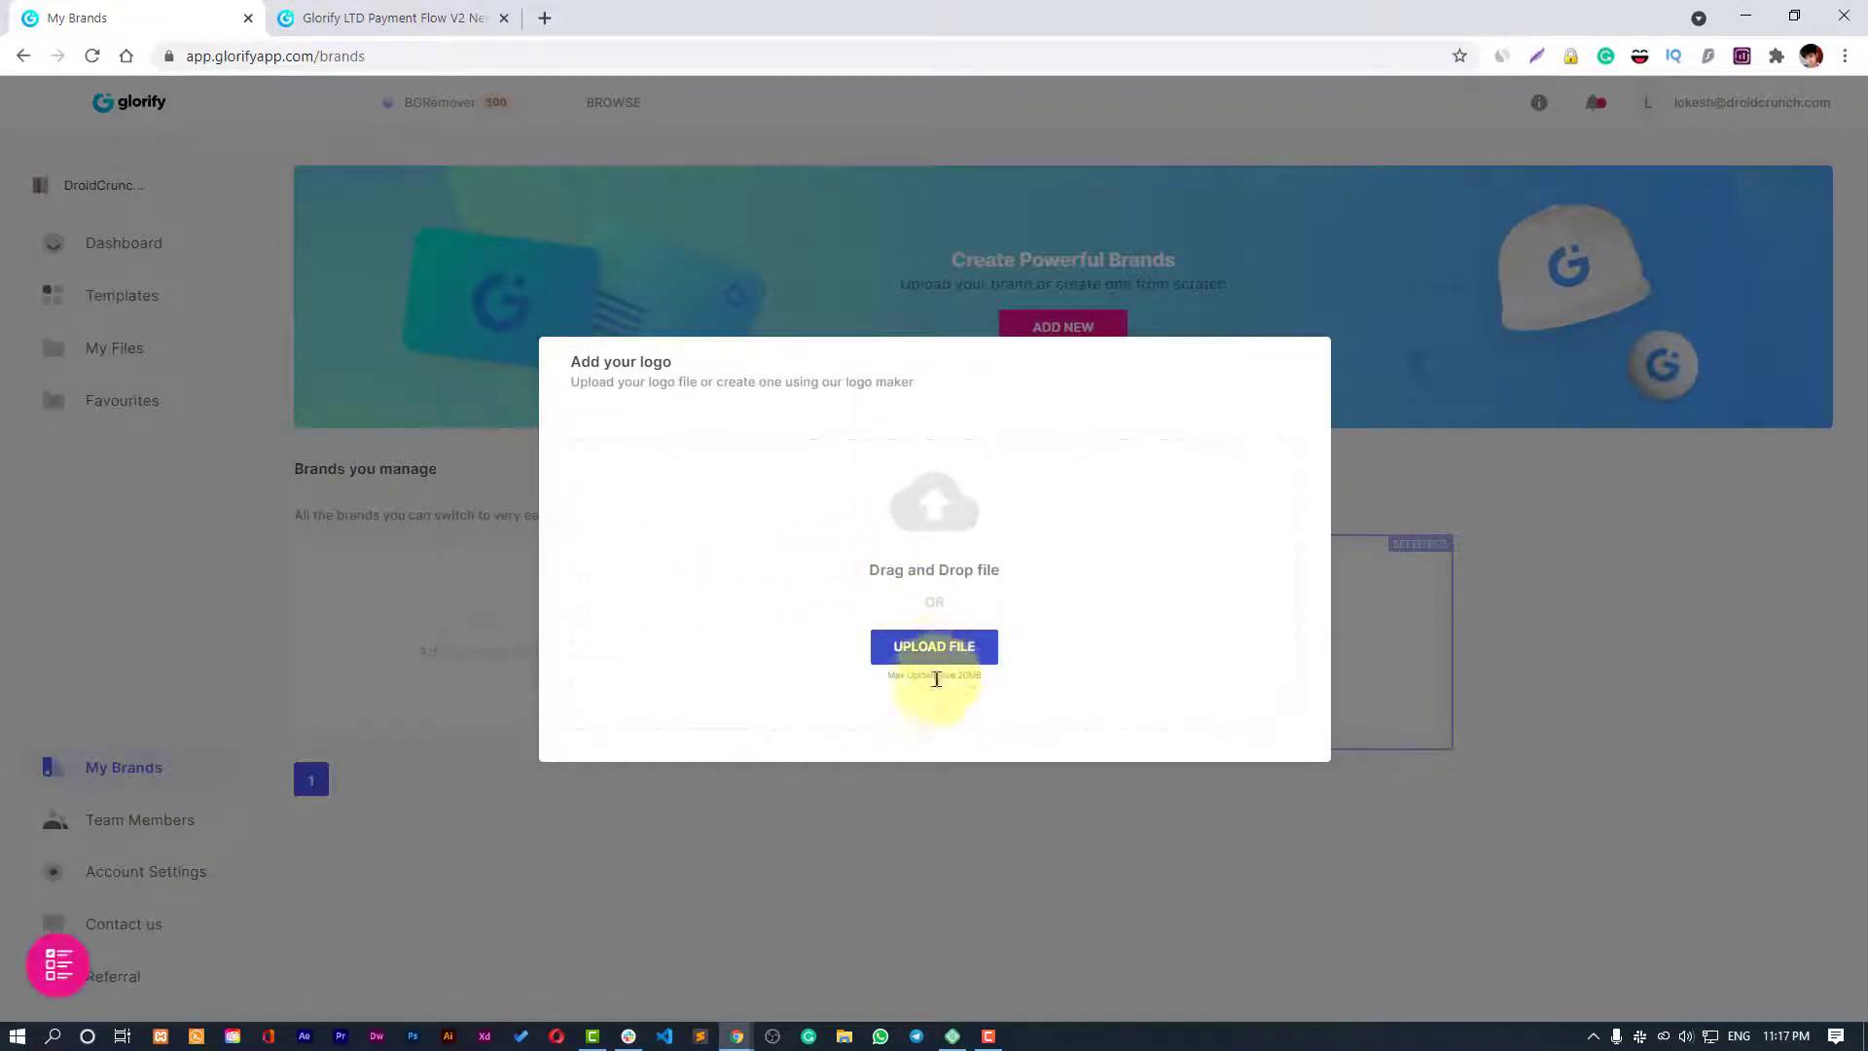
click(925, 813)
click(1197, 669)
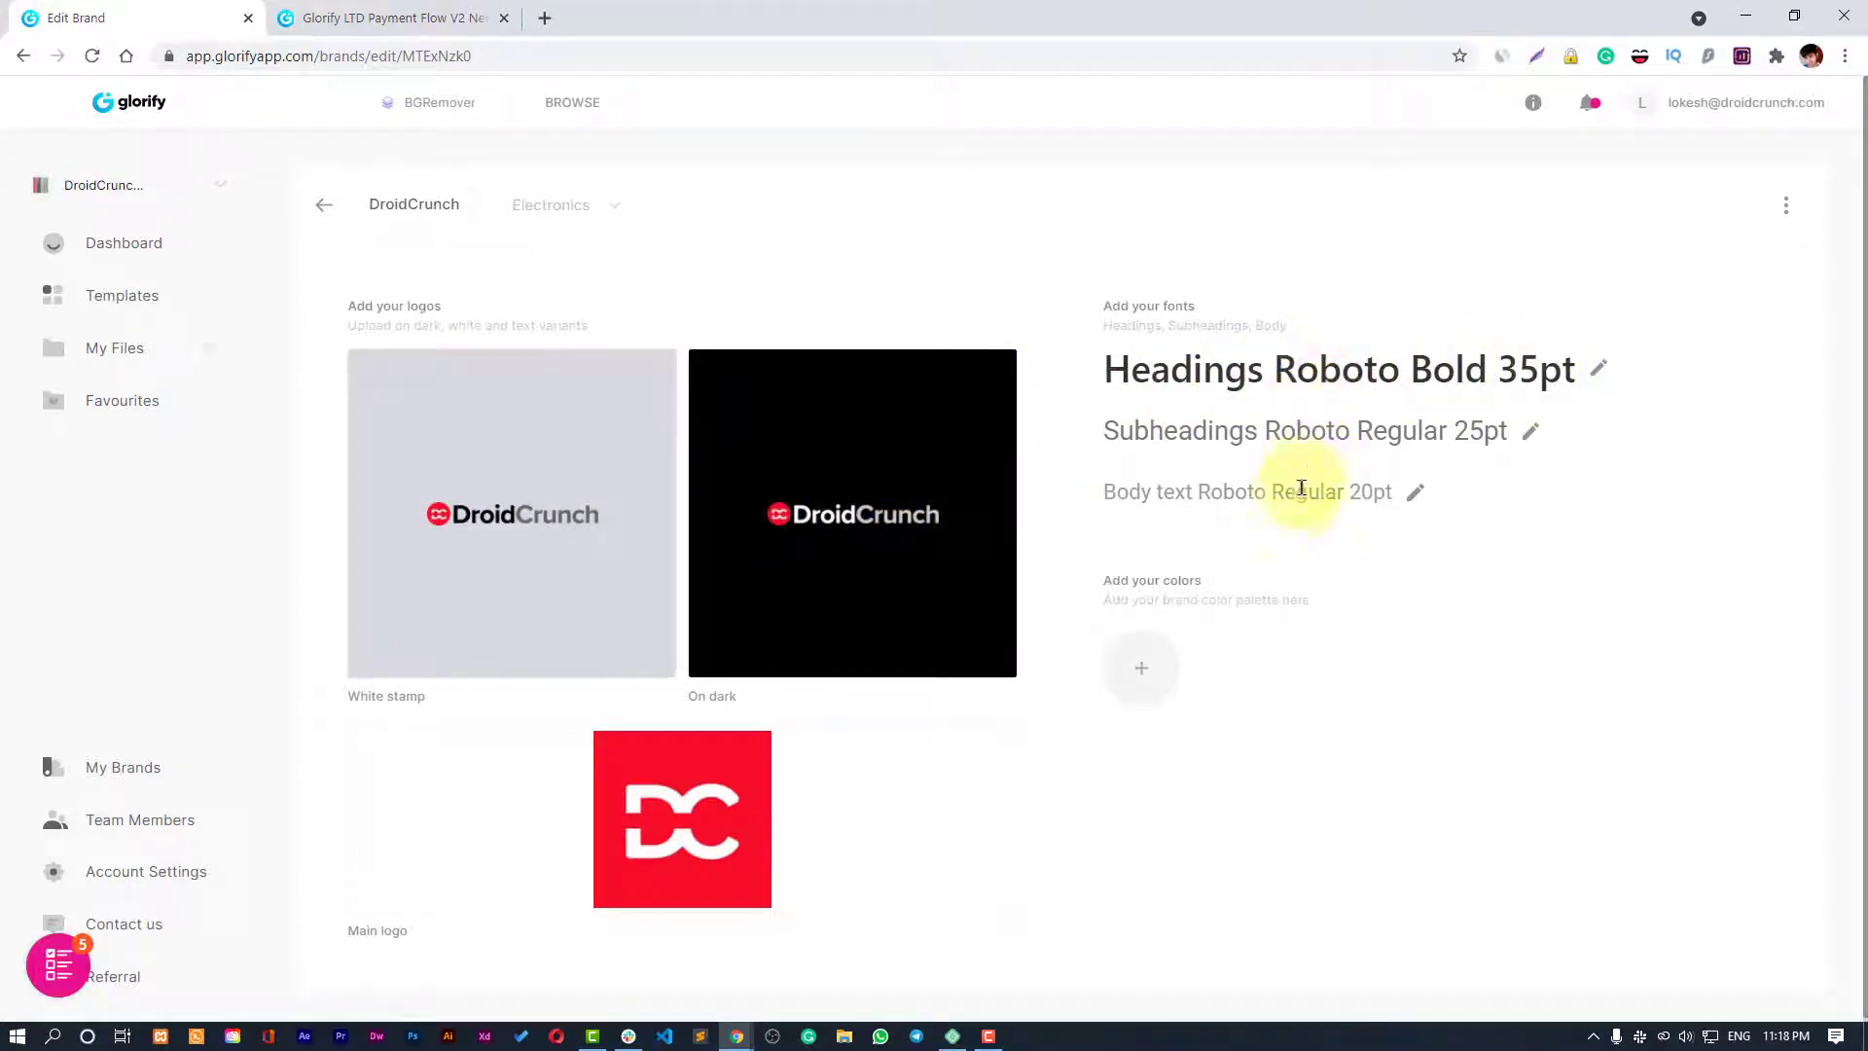
Add a bright red colour to the DroidCrunch brand palette.
click(1165, 680)
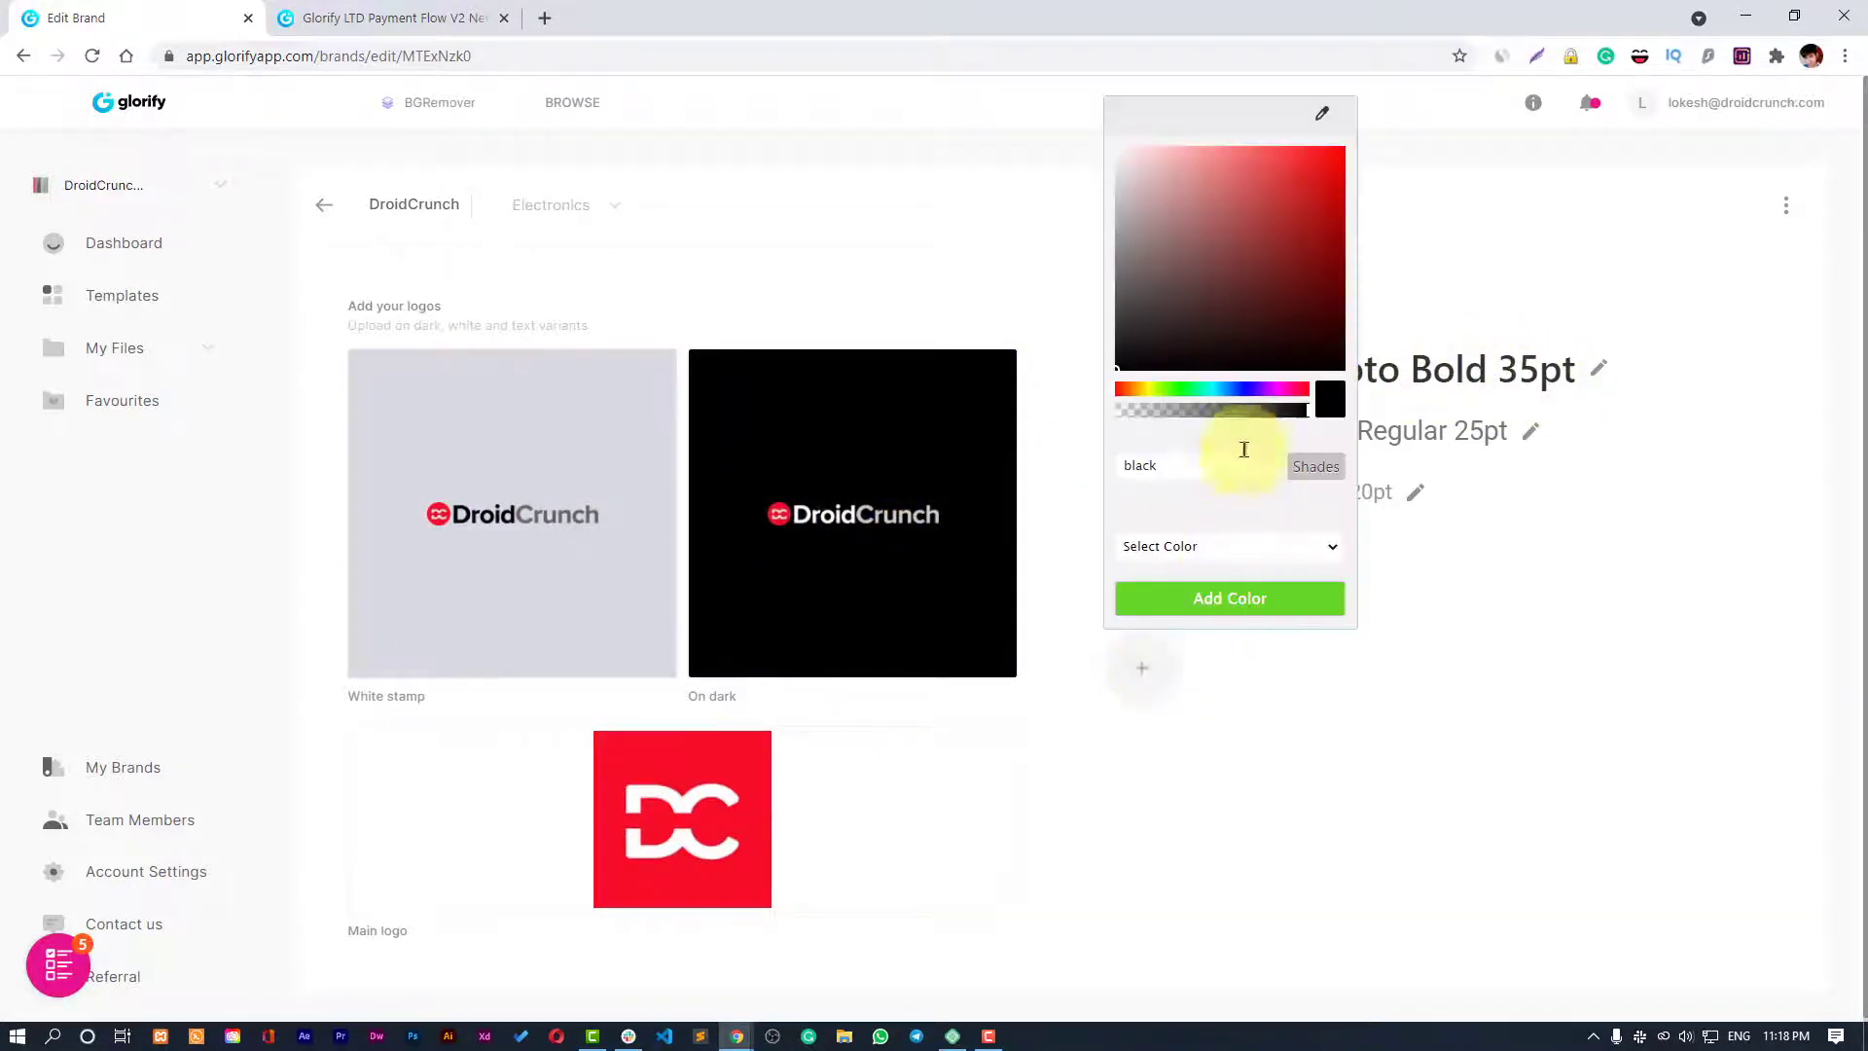
click(1332, 152)
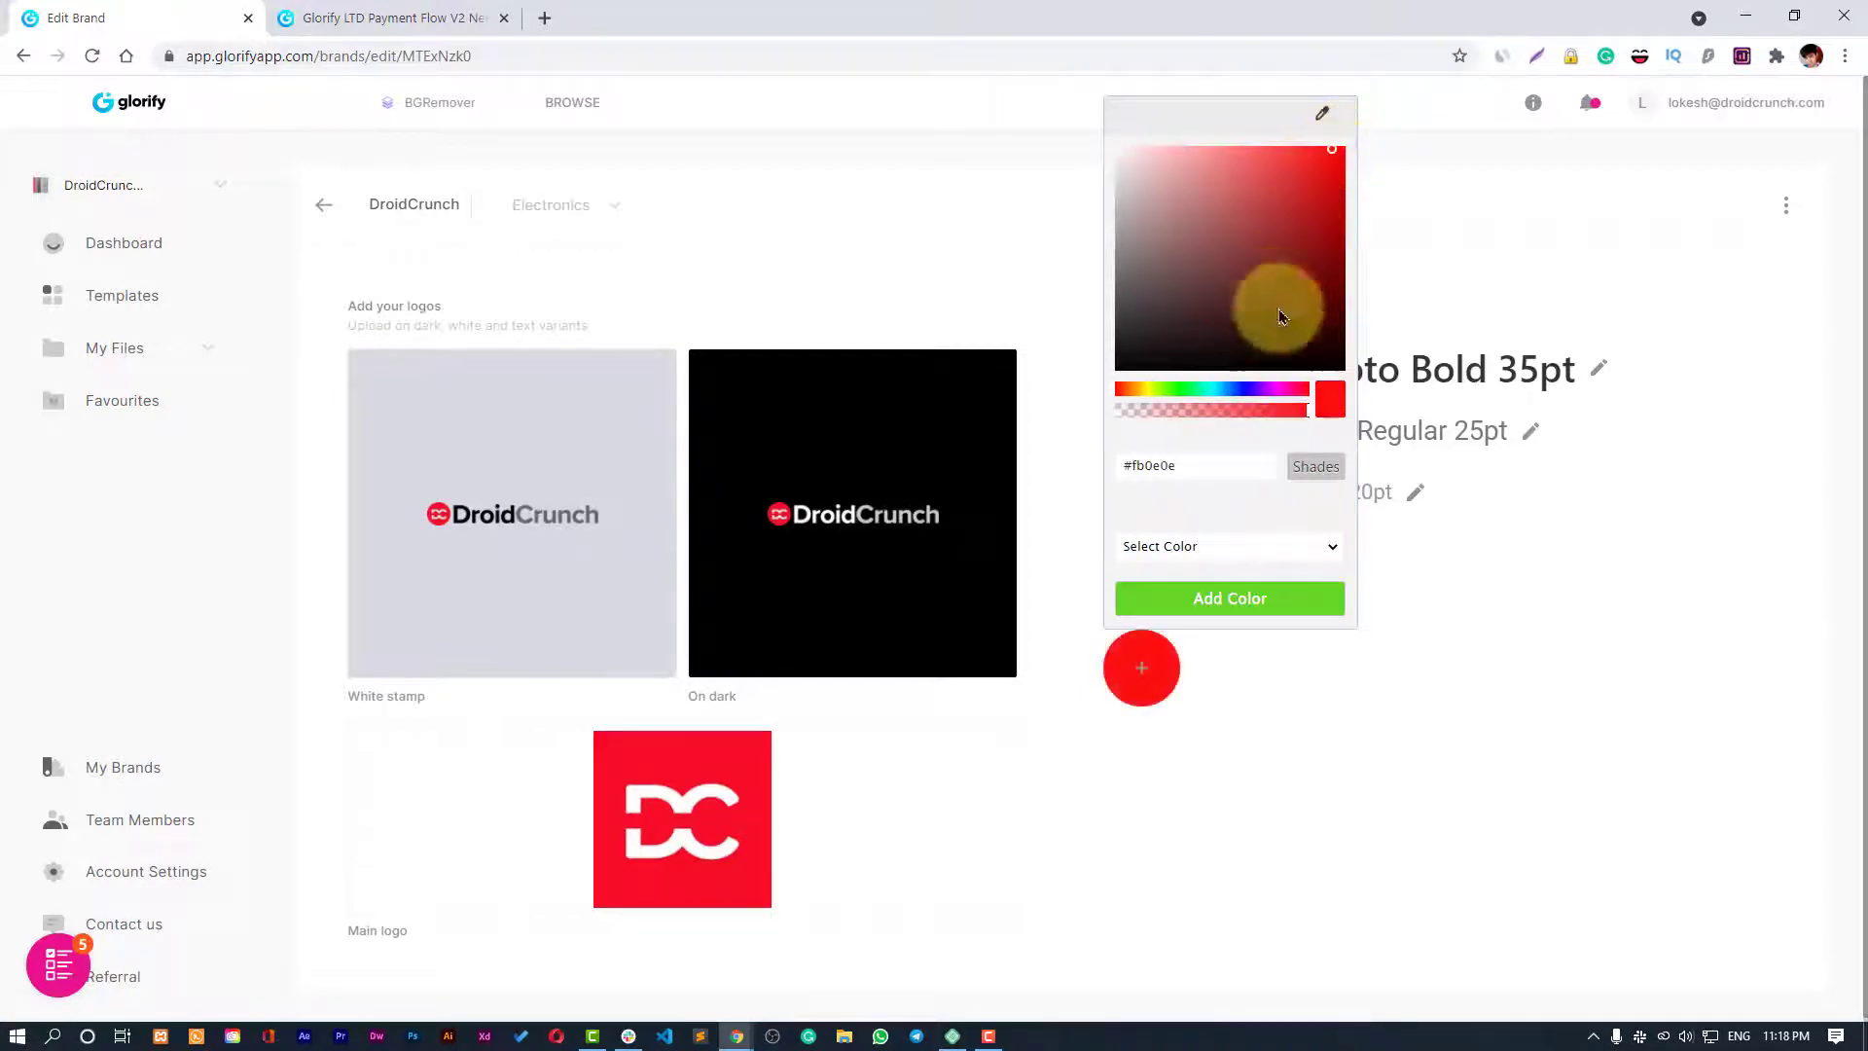
click(1252, 603)
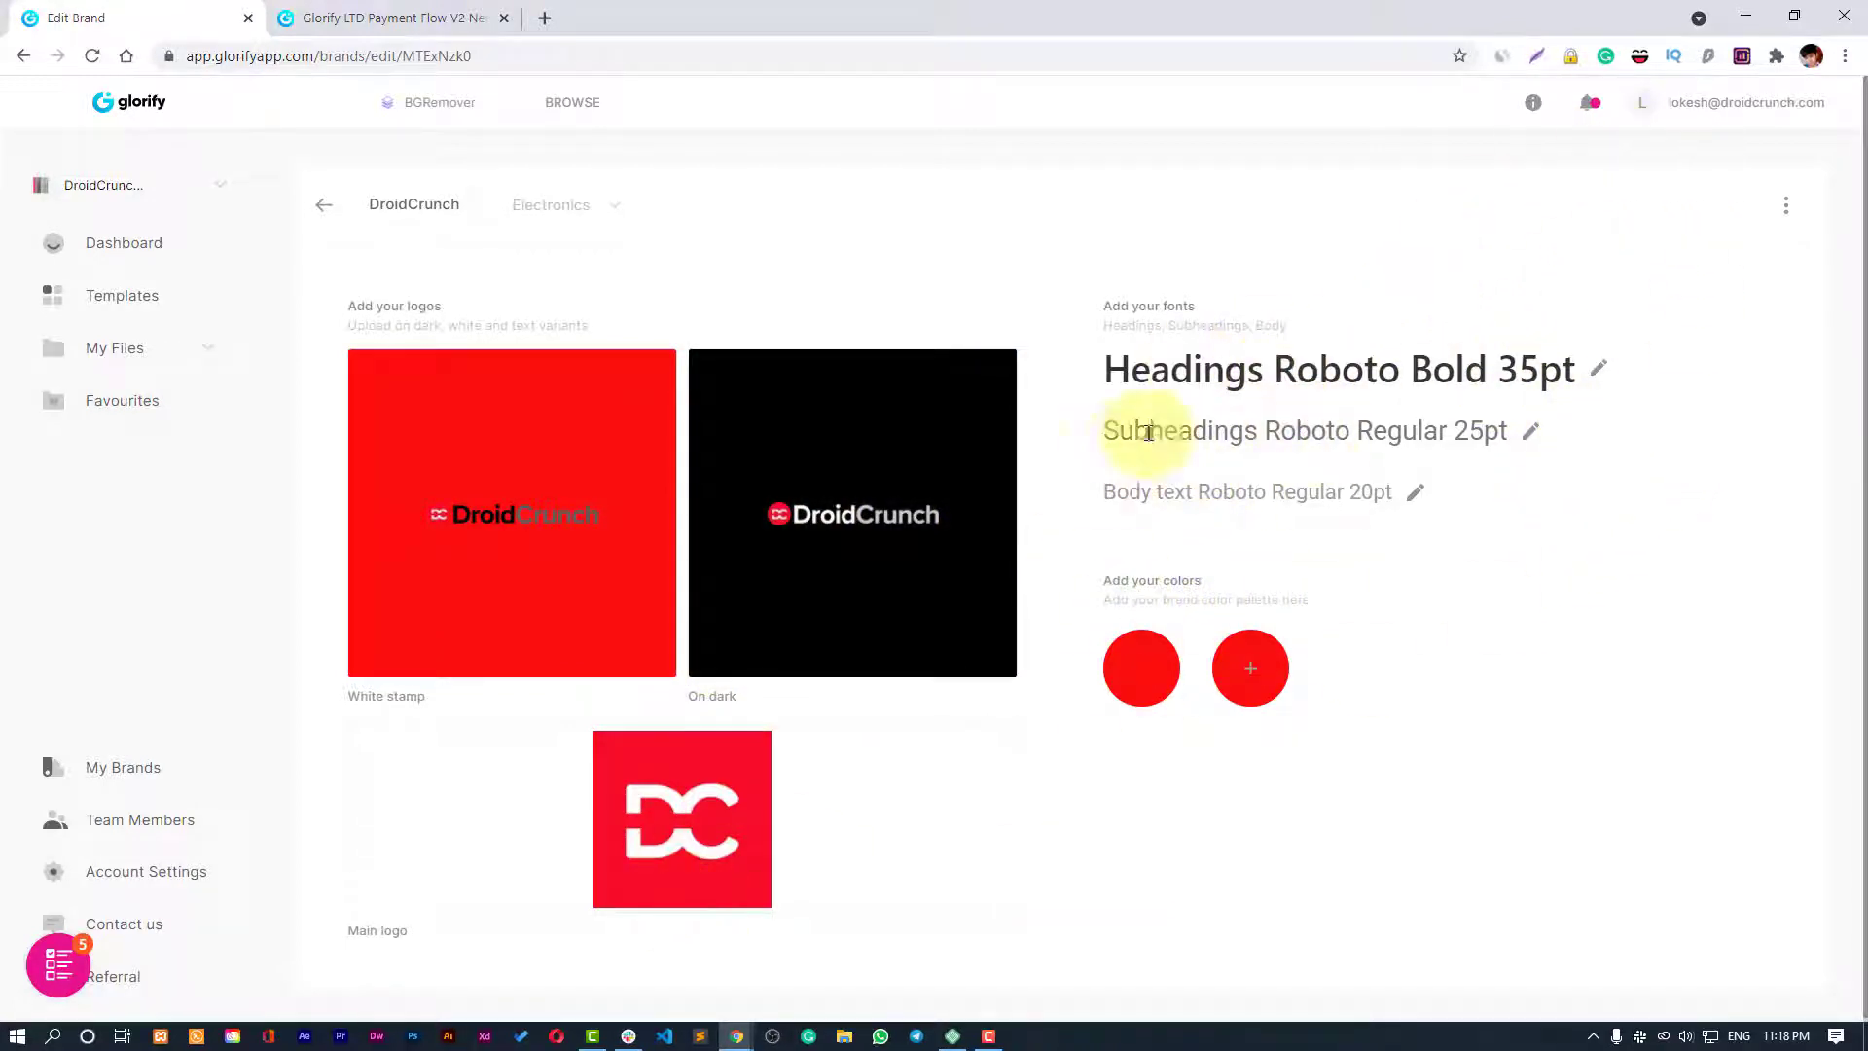
Assign the Electronics niche to the brand and return to My Brands.
click(394, 207)
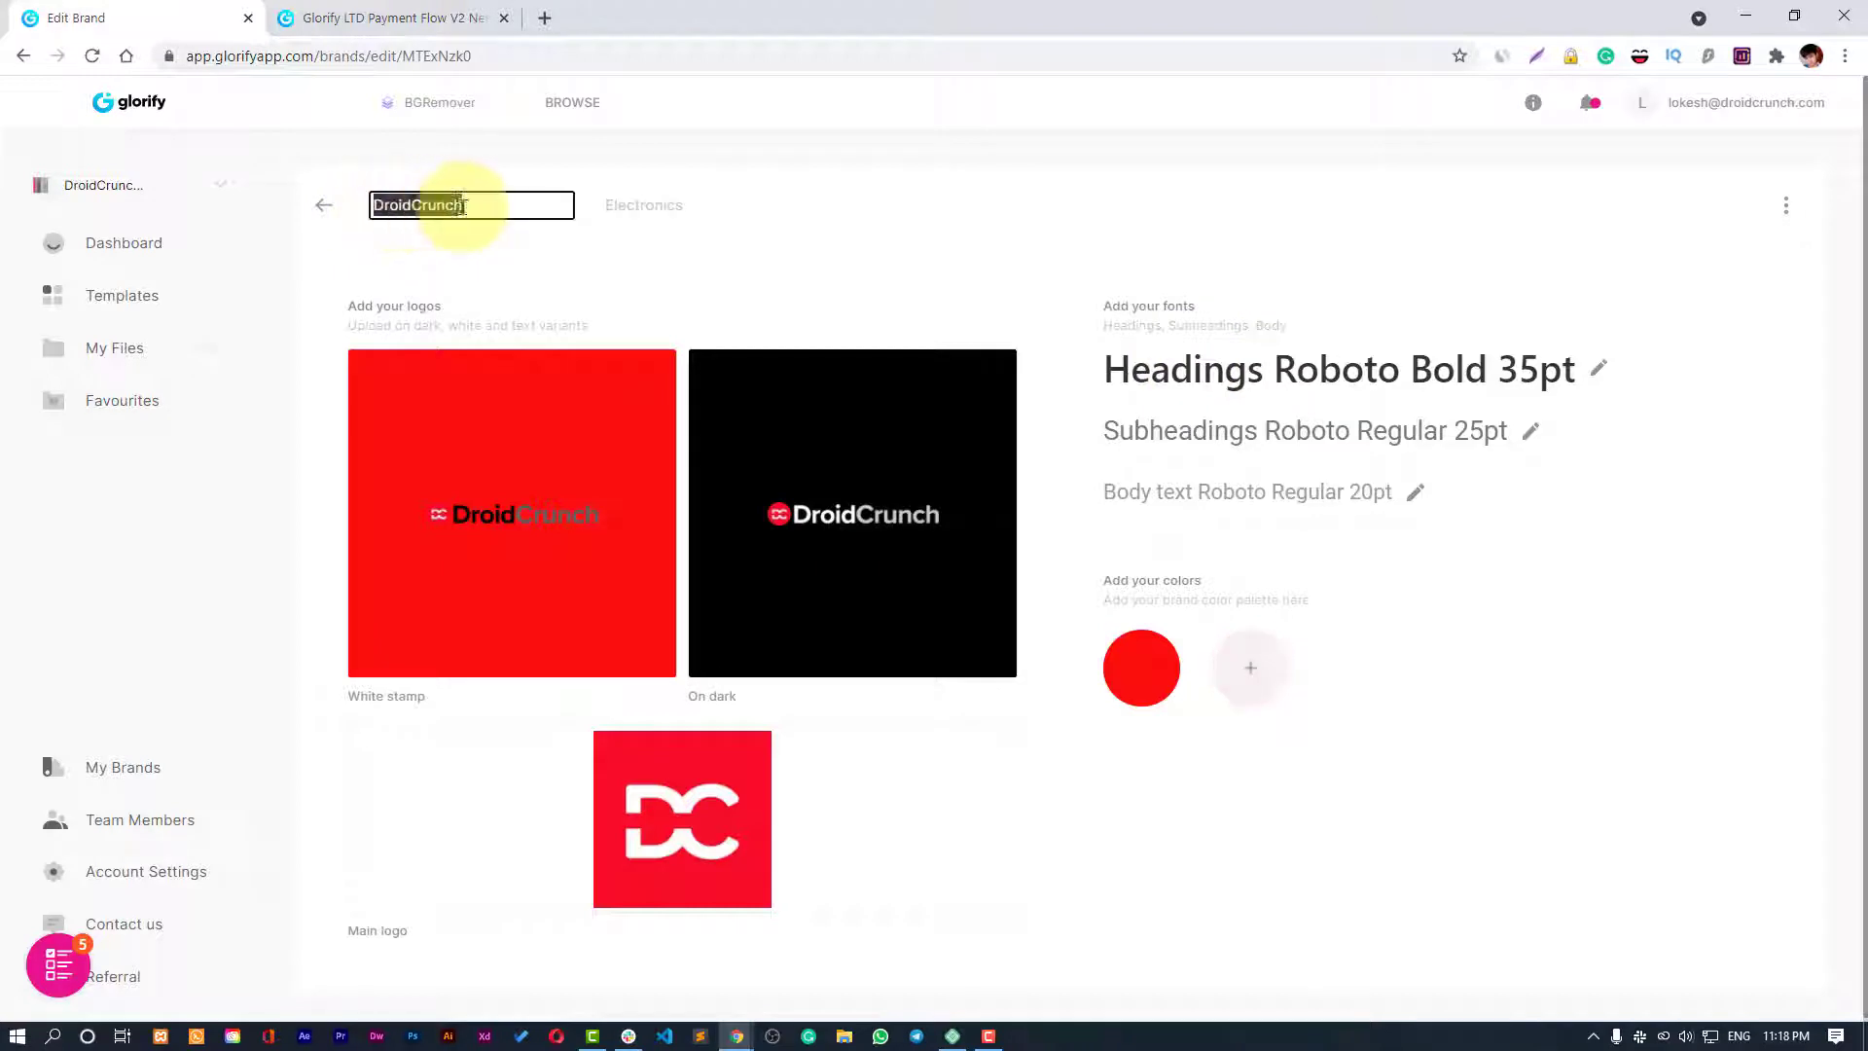
click(359, 197)
click(422, 206)
click(579, 209)
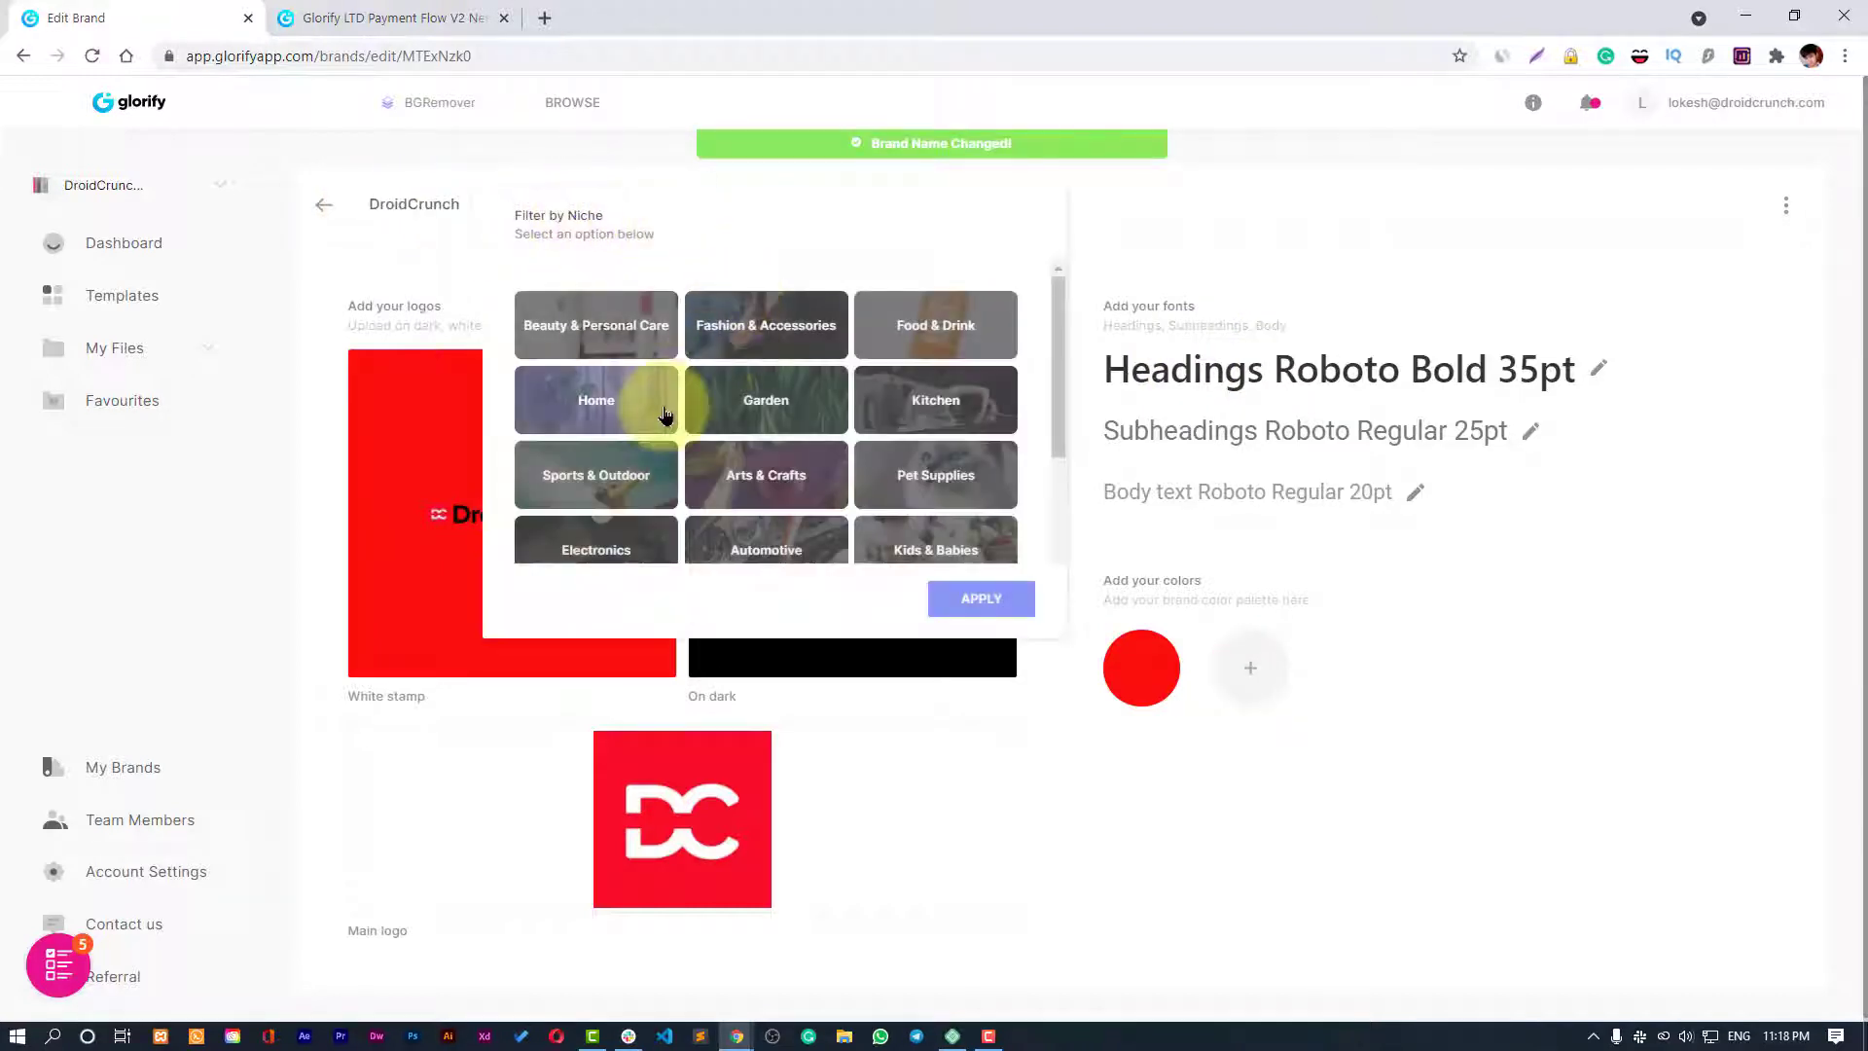
scroll(1061, 420, down, 3)
click(1222, 193)
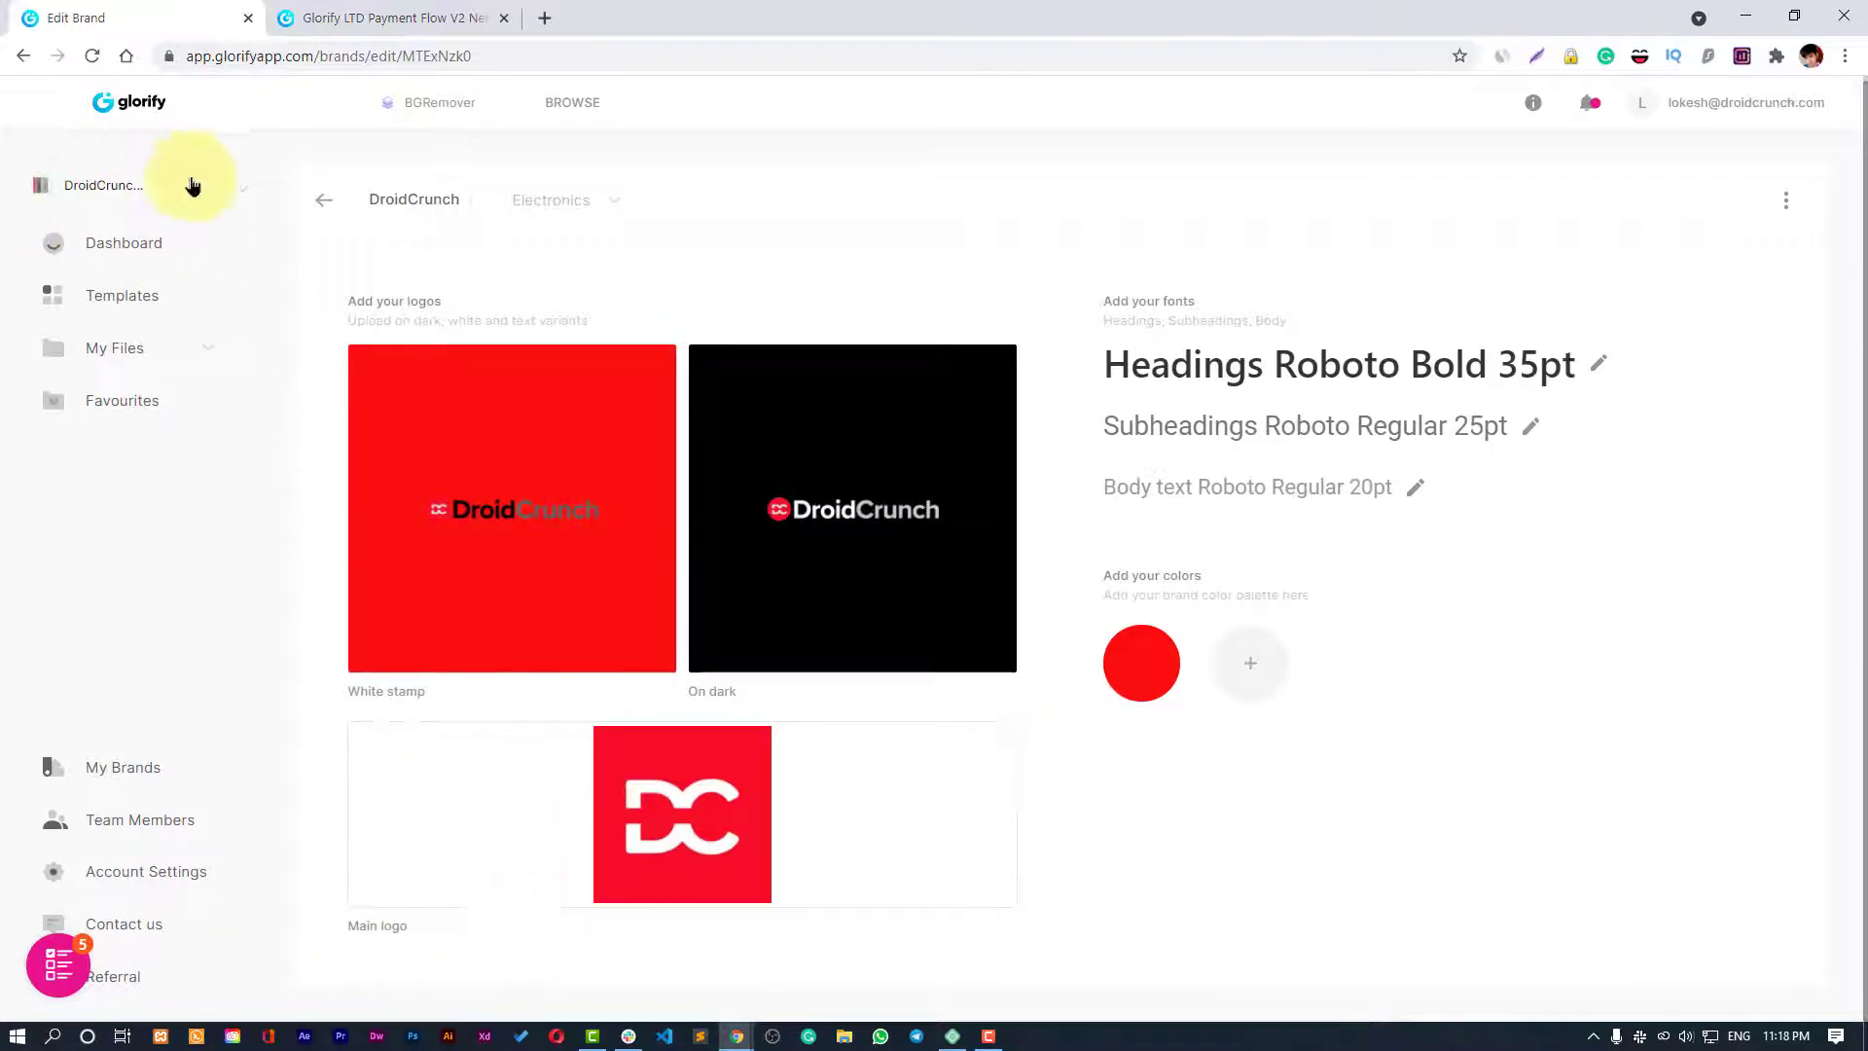
click(323, 200)
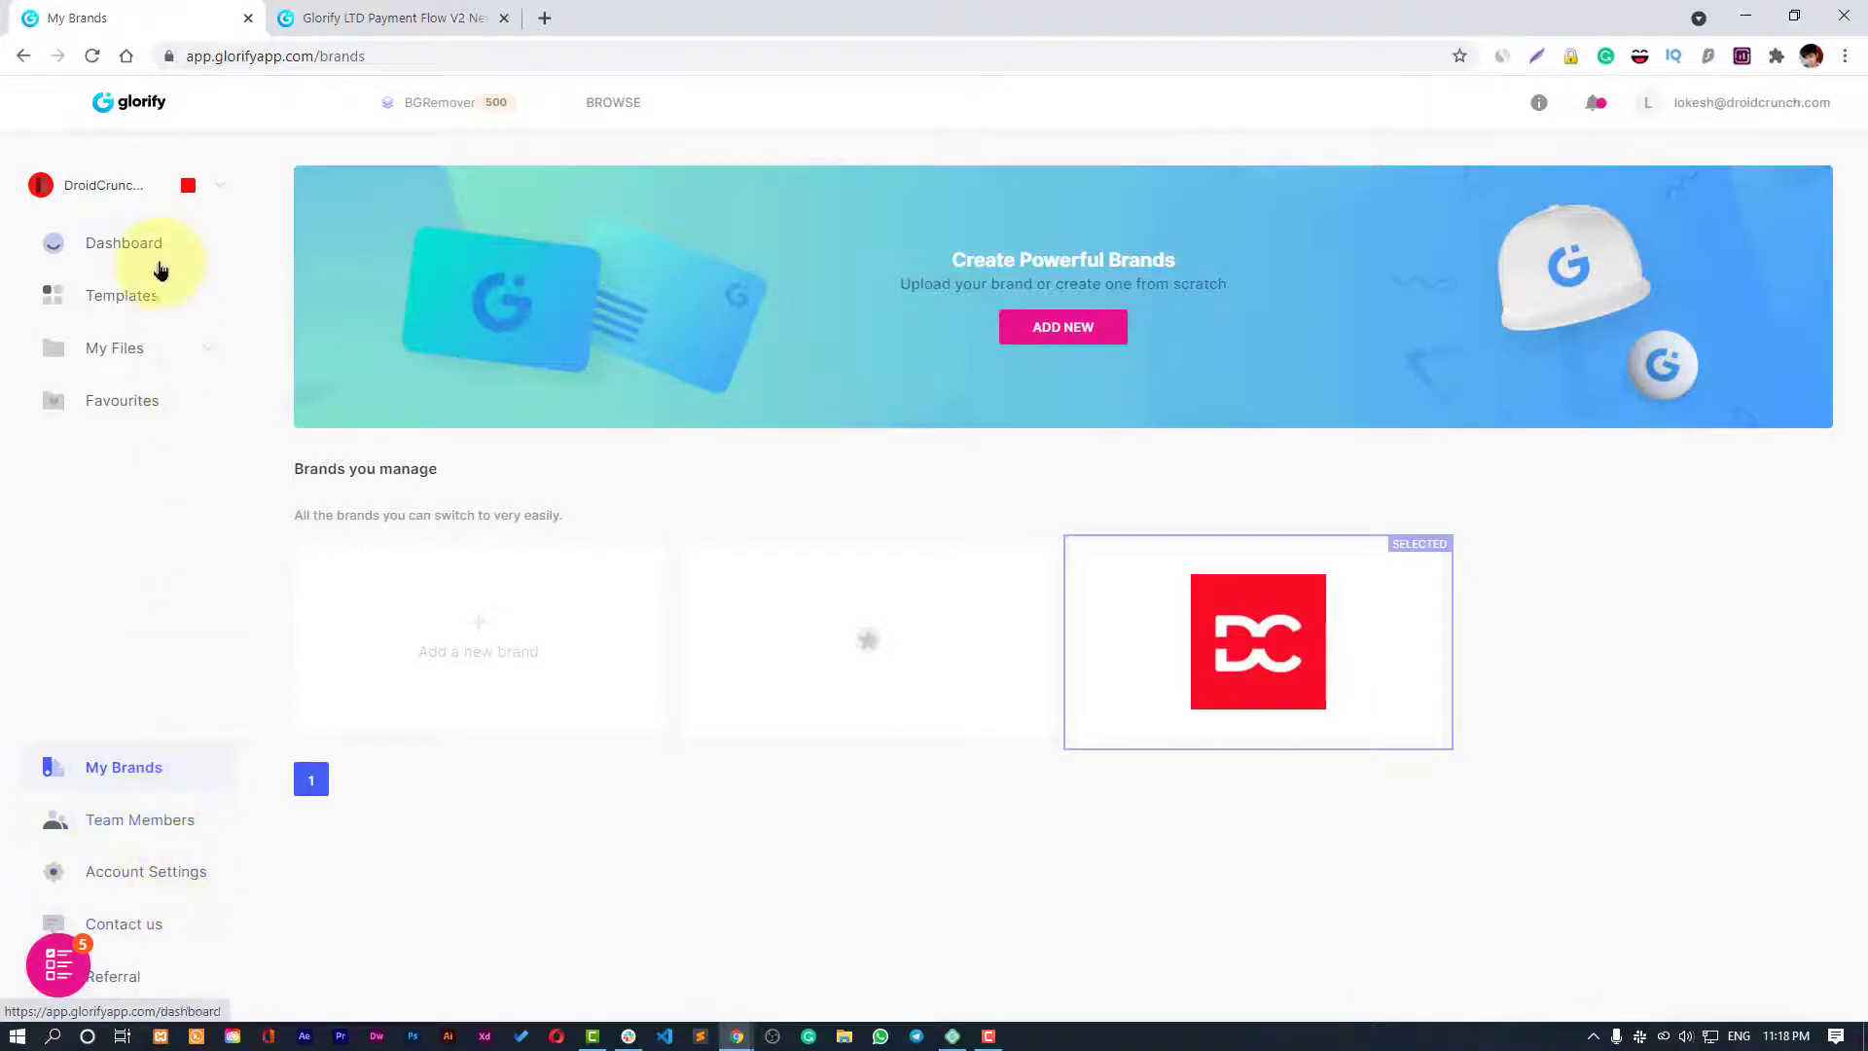
Go to the Dashboard and swipe through the Common Sizes carousel.
click(166, 359)
click(118, 245)
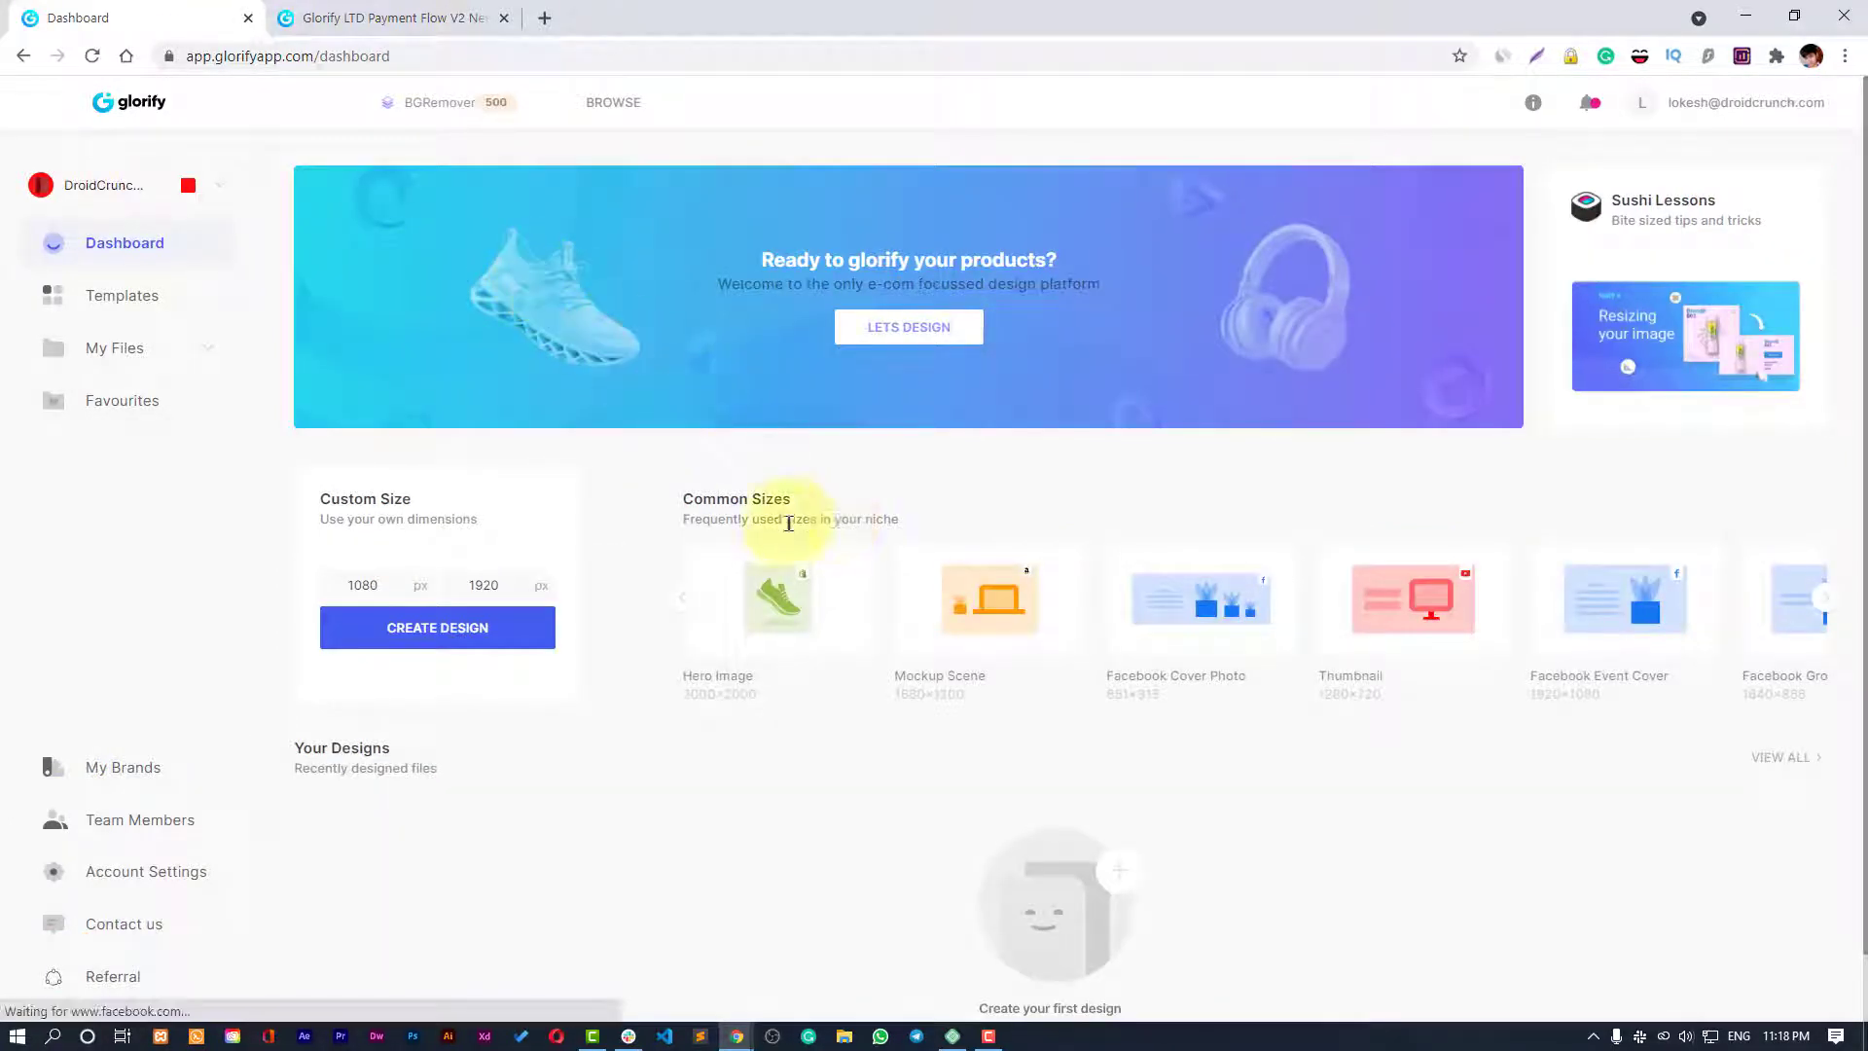
drag(1574, 623, 1232, 622)
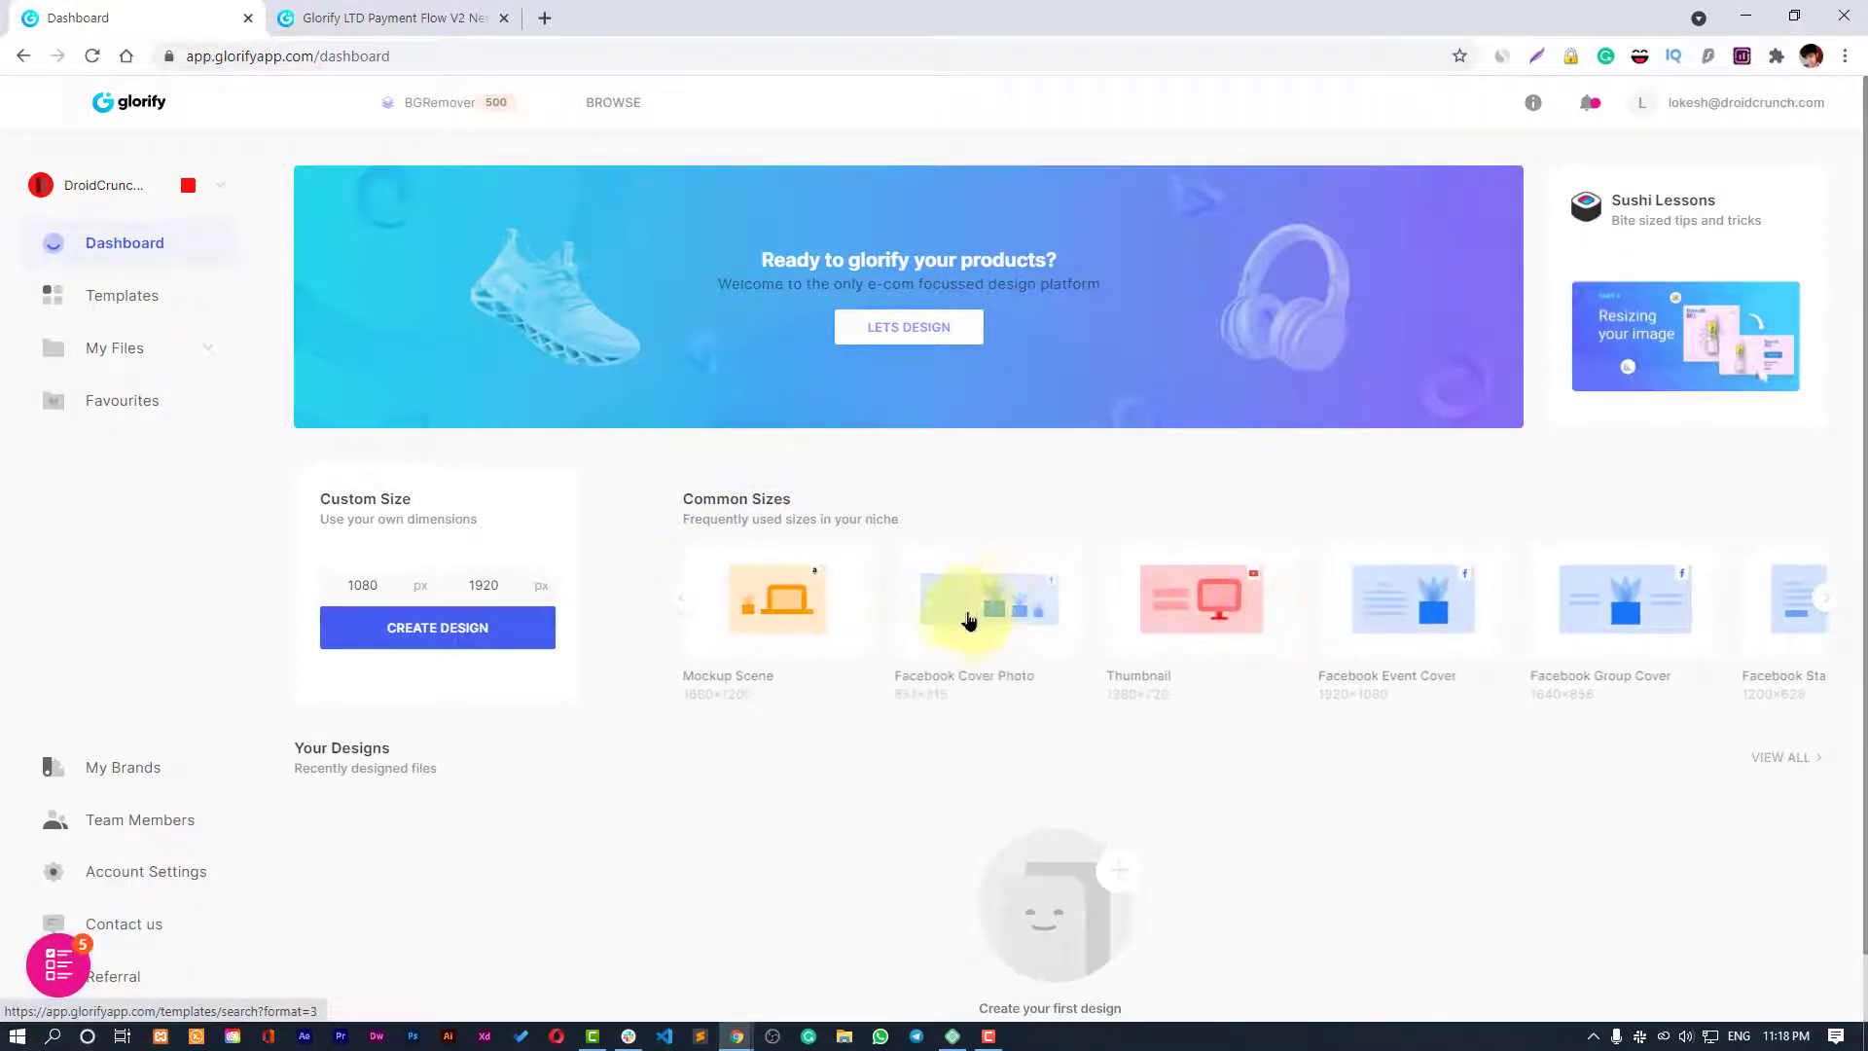
drag(954, 646, 808, 619)
Browse the Hero Image templates and preview the Creepy Sale Planetary Mixer template.
click(809, 619)
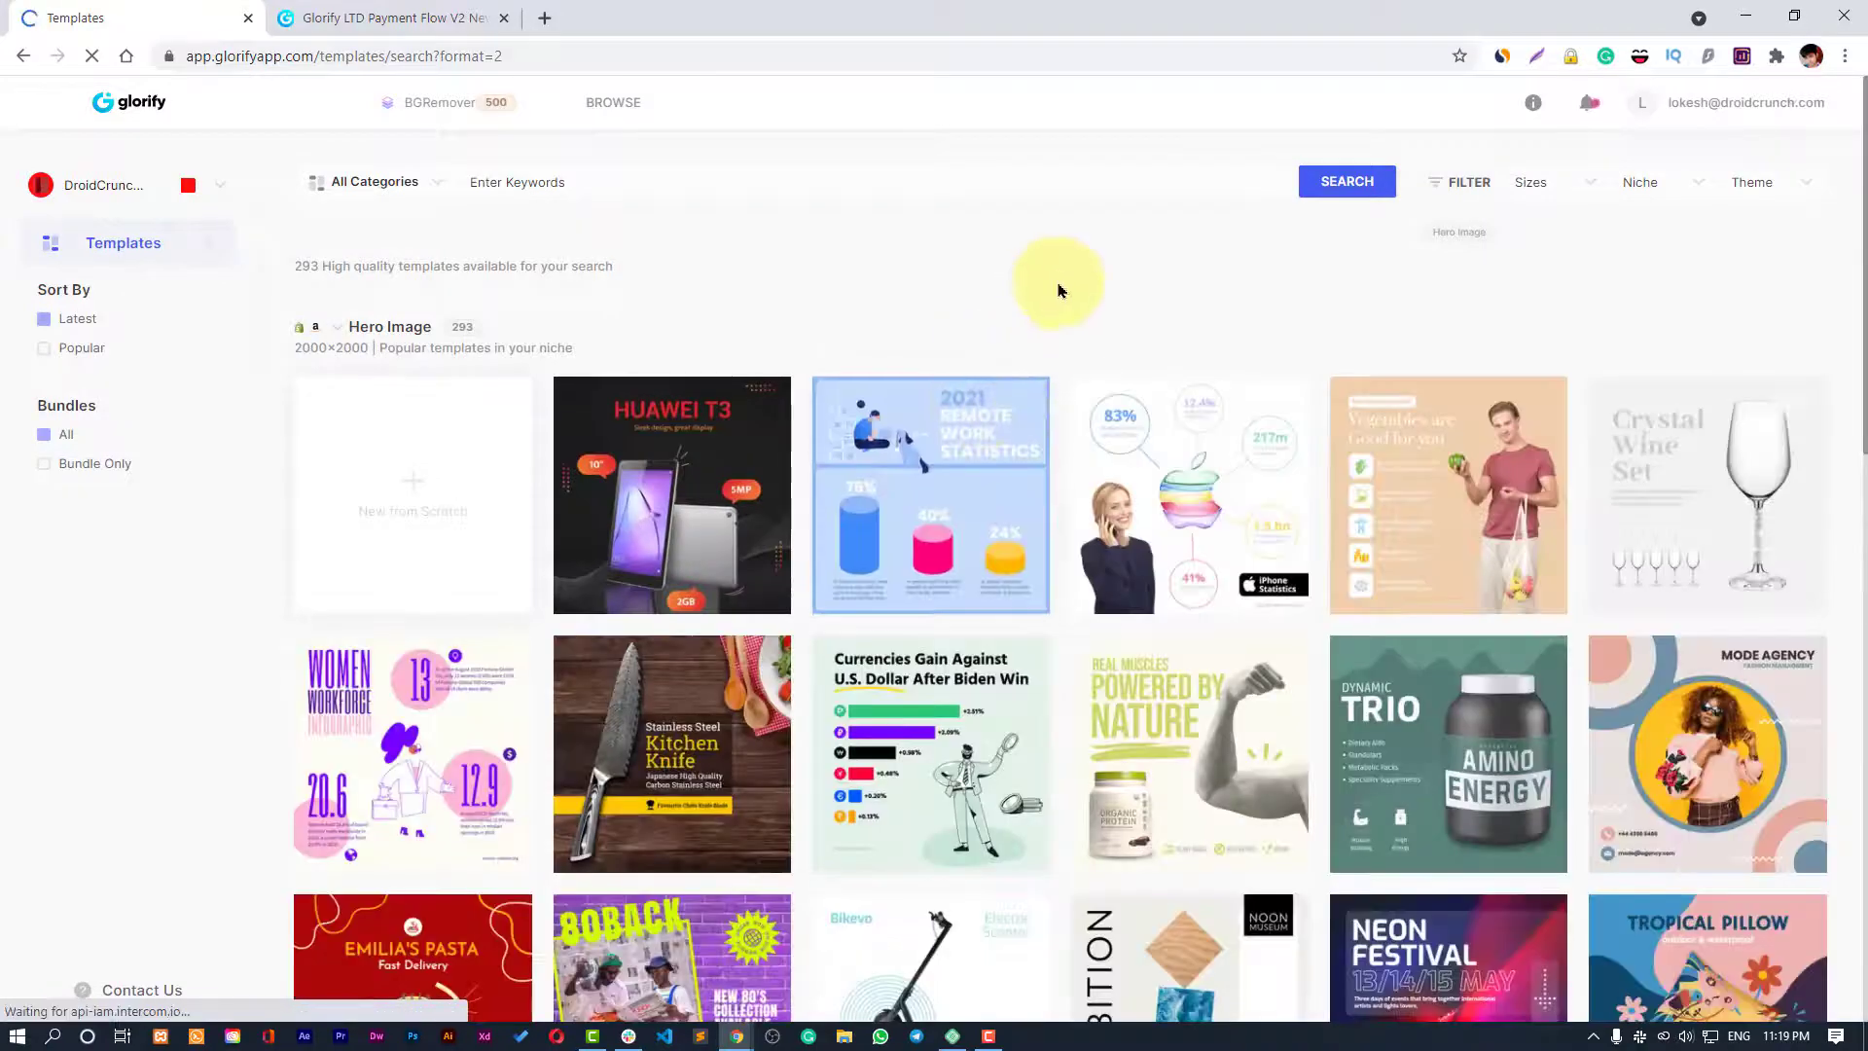
scroll(1058, 283, down, 5)
scroll(1094, 345, down, 5)
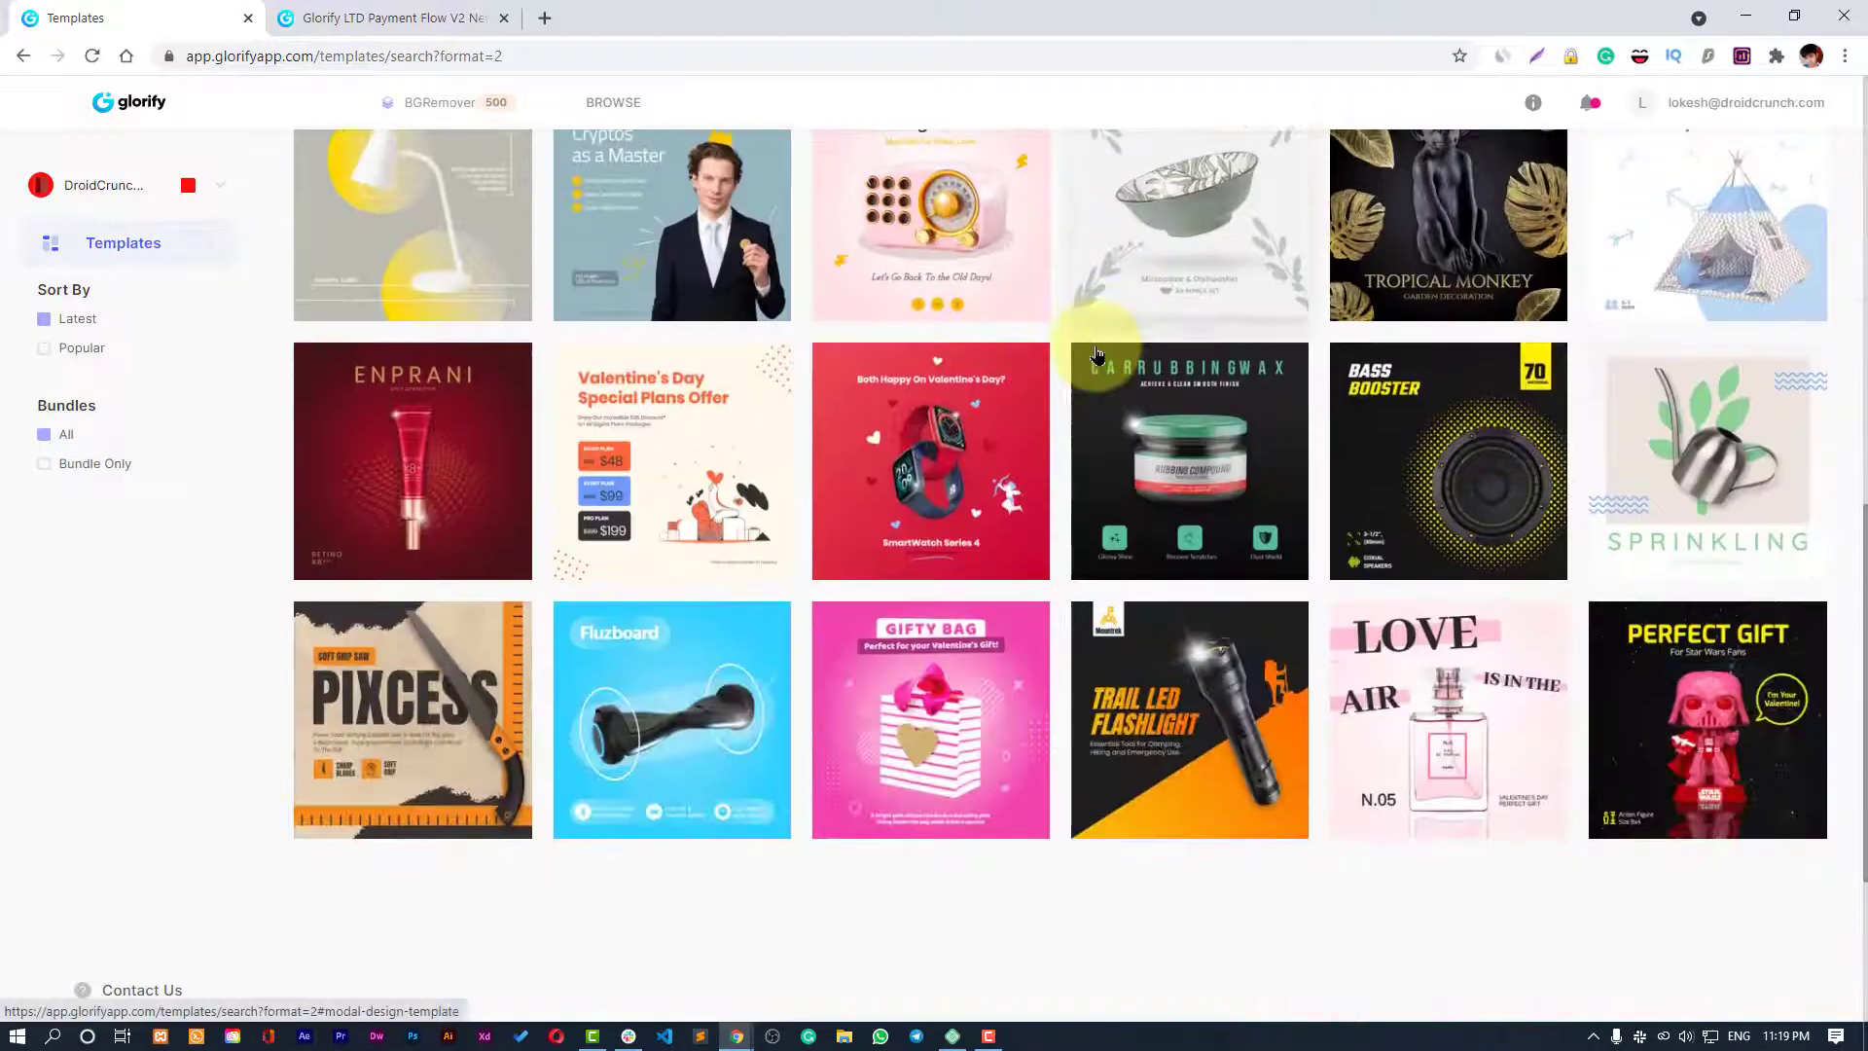
scroll(1096, 353, down, 3)
scroll(1096, 353, down, 4)
scroll(1097, 353, down, 3)
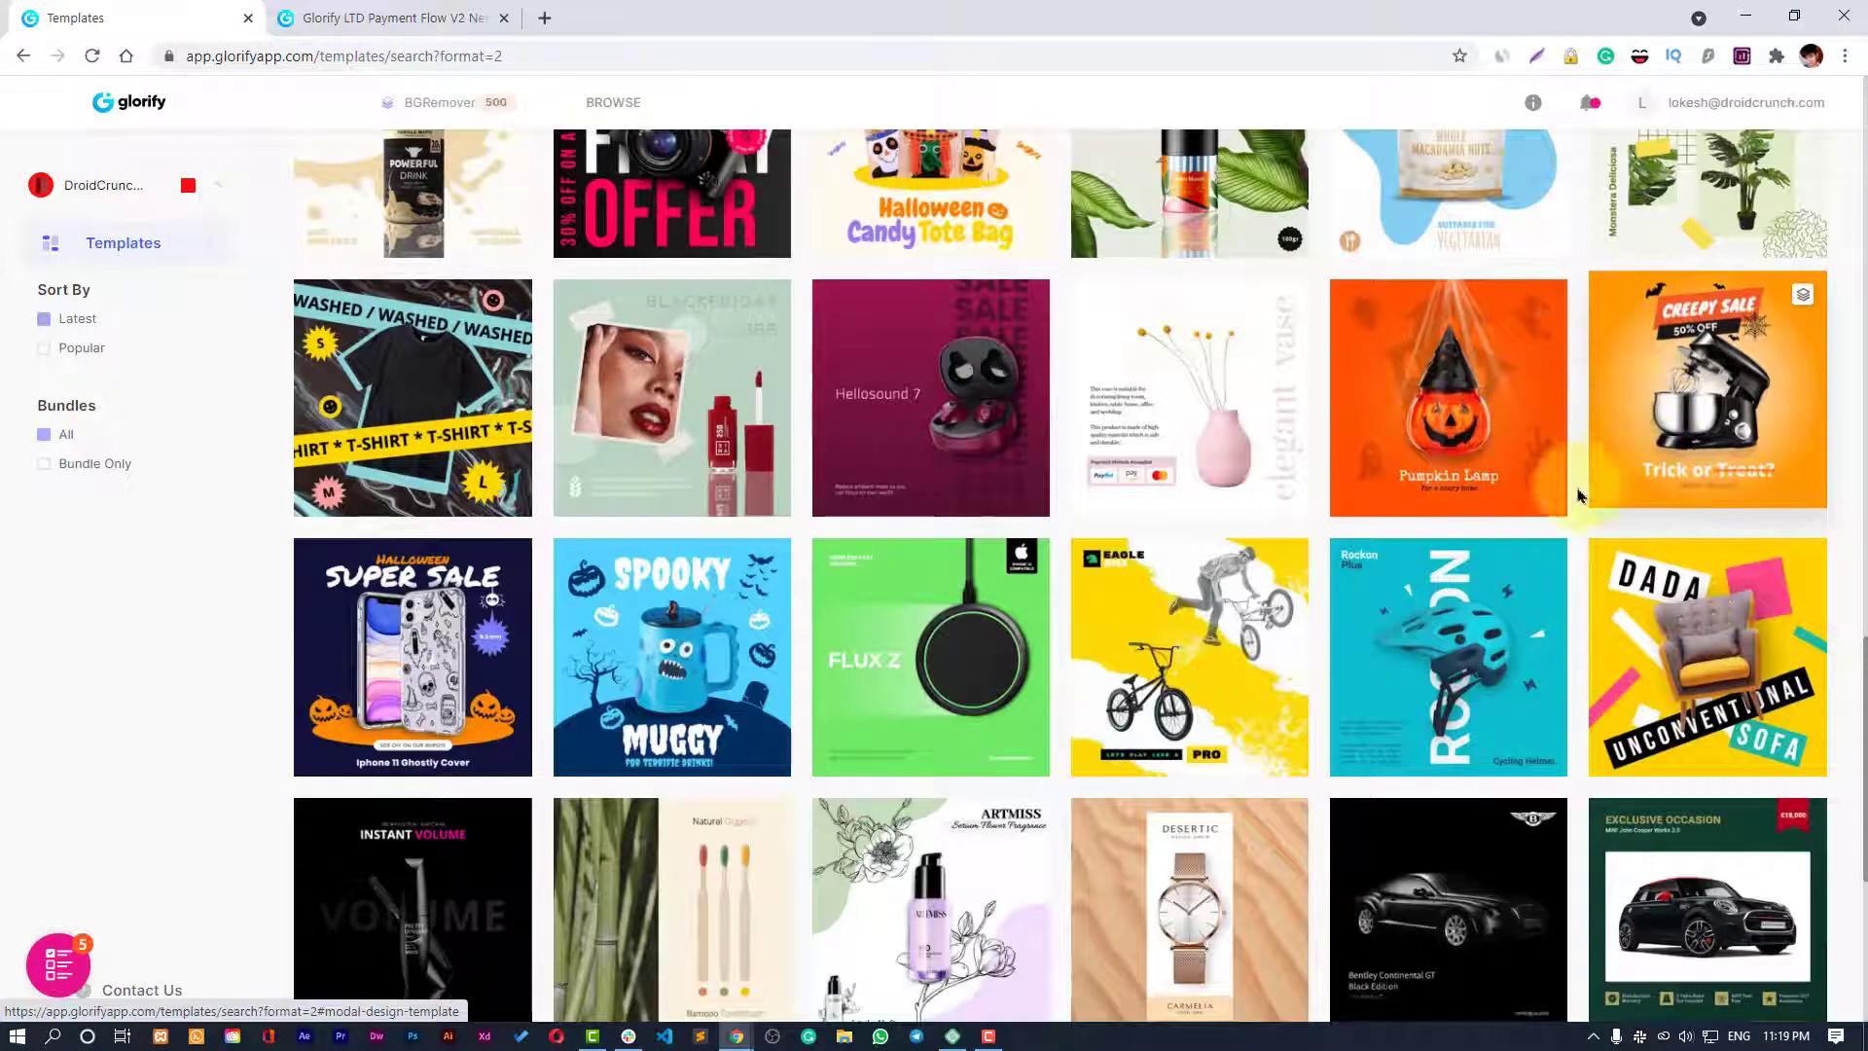
click(1705, 413)
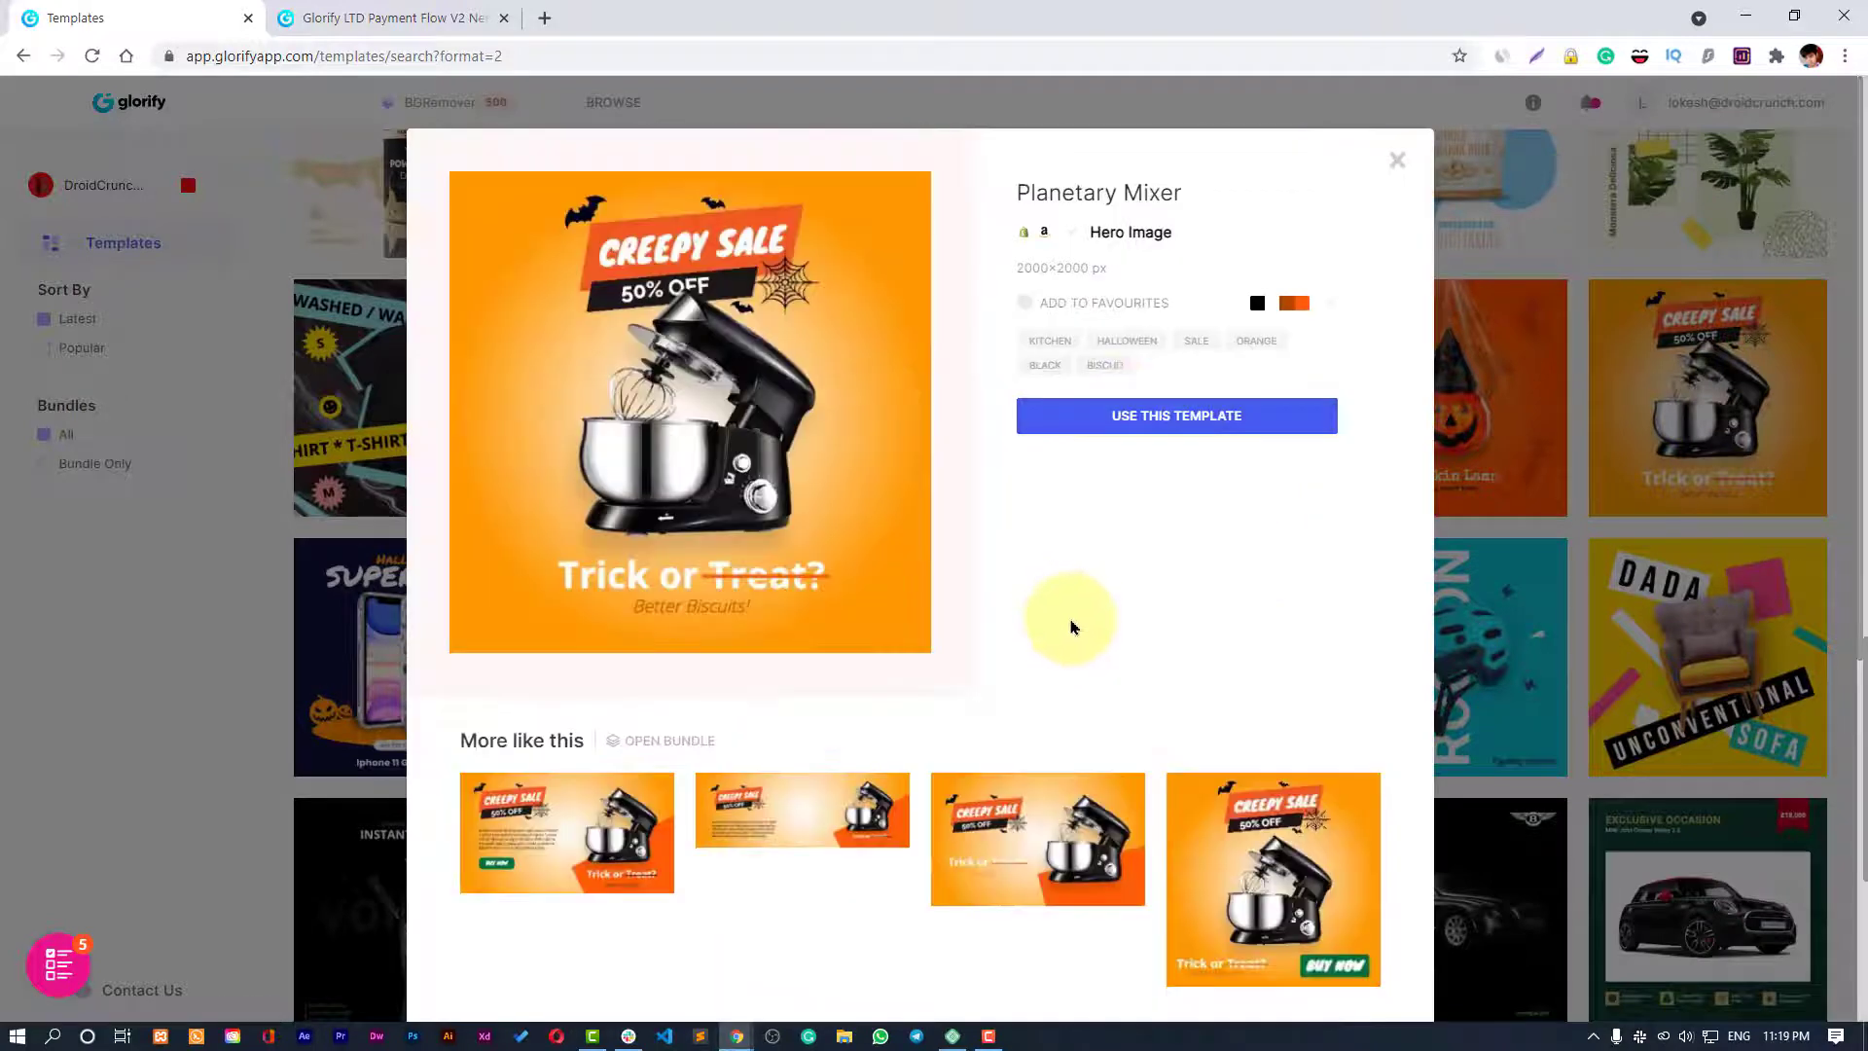
scroll(1070, 644, down, 3)
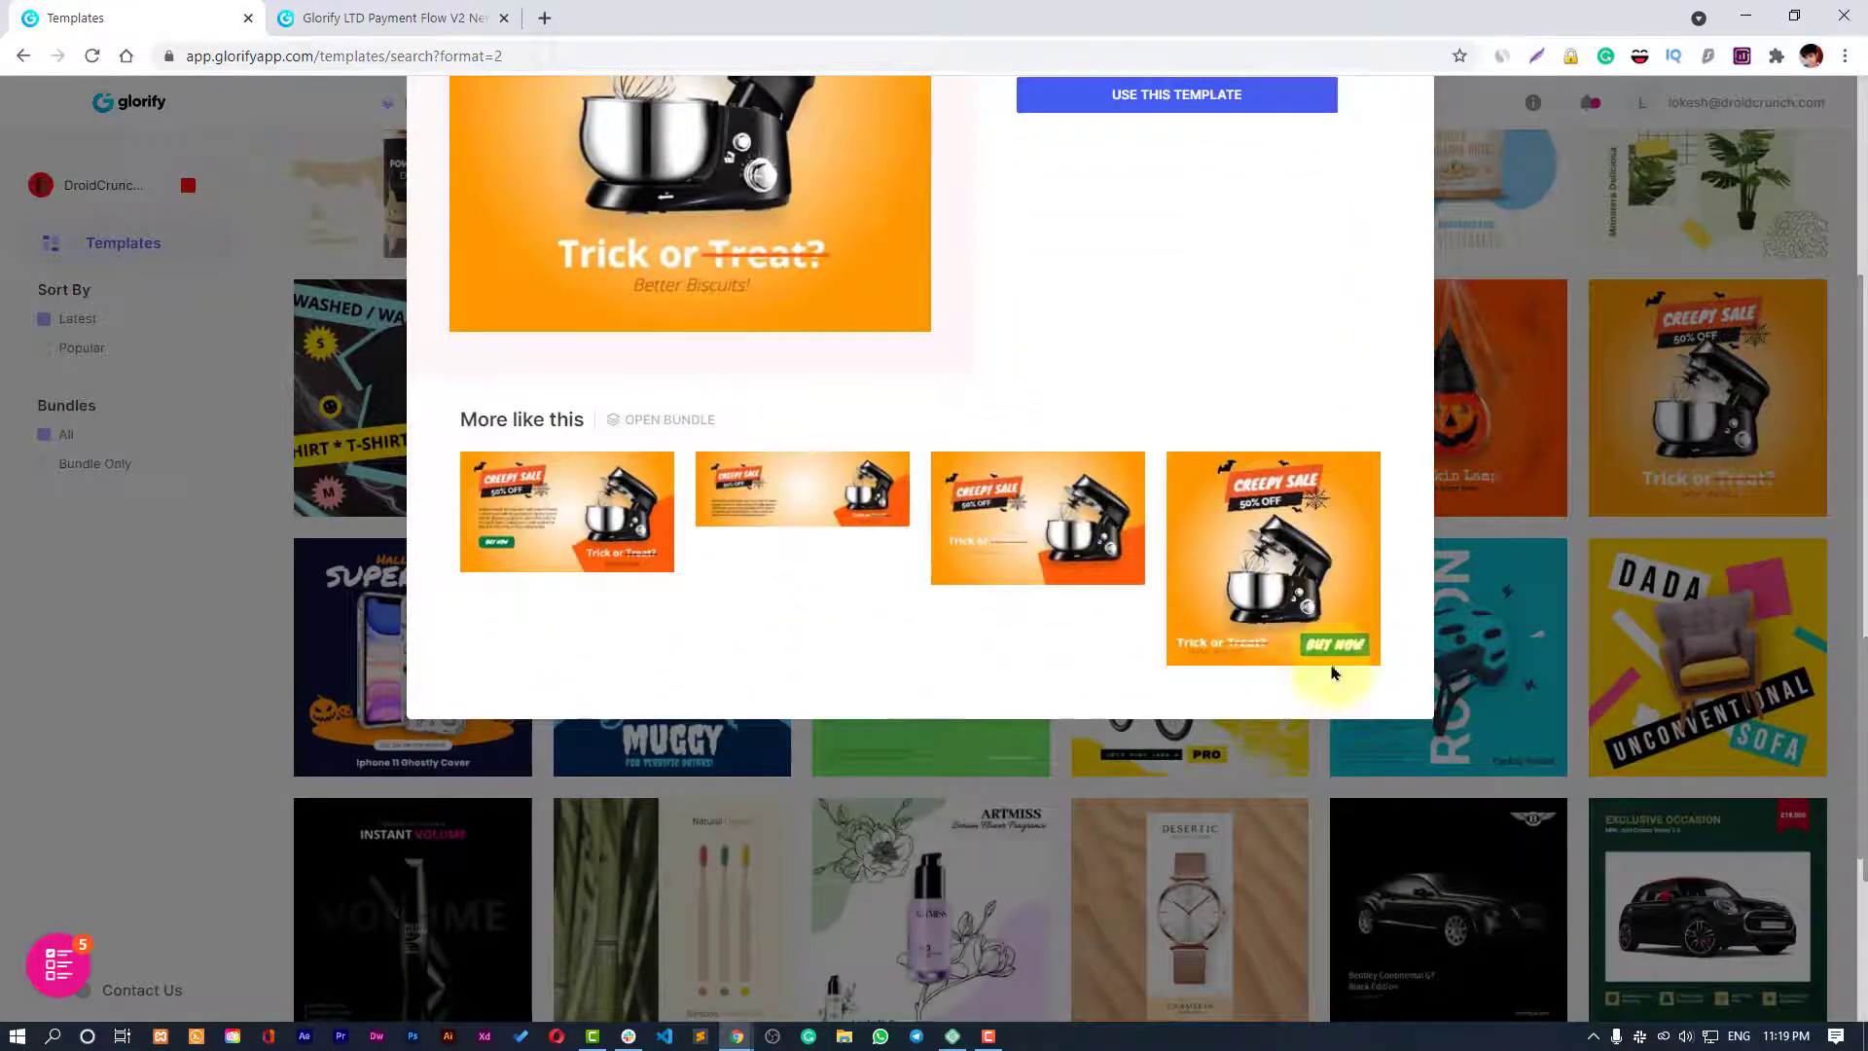
scroll(691, 496, up, 3)
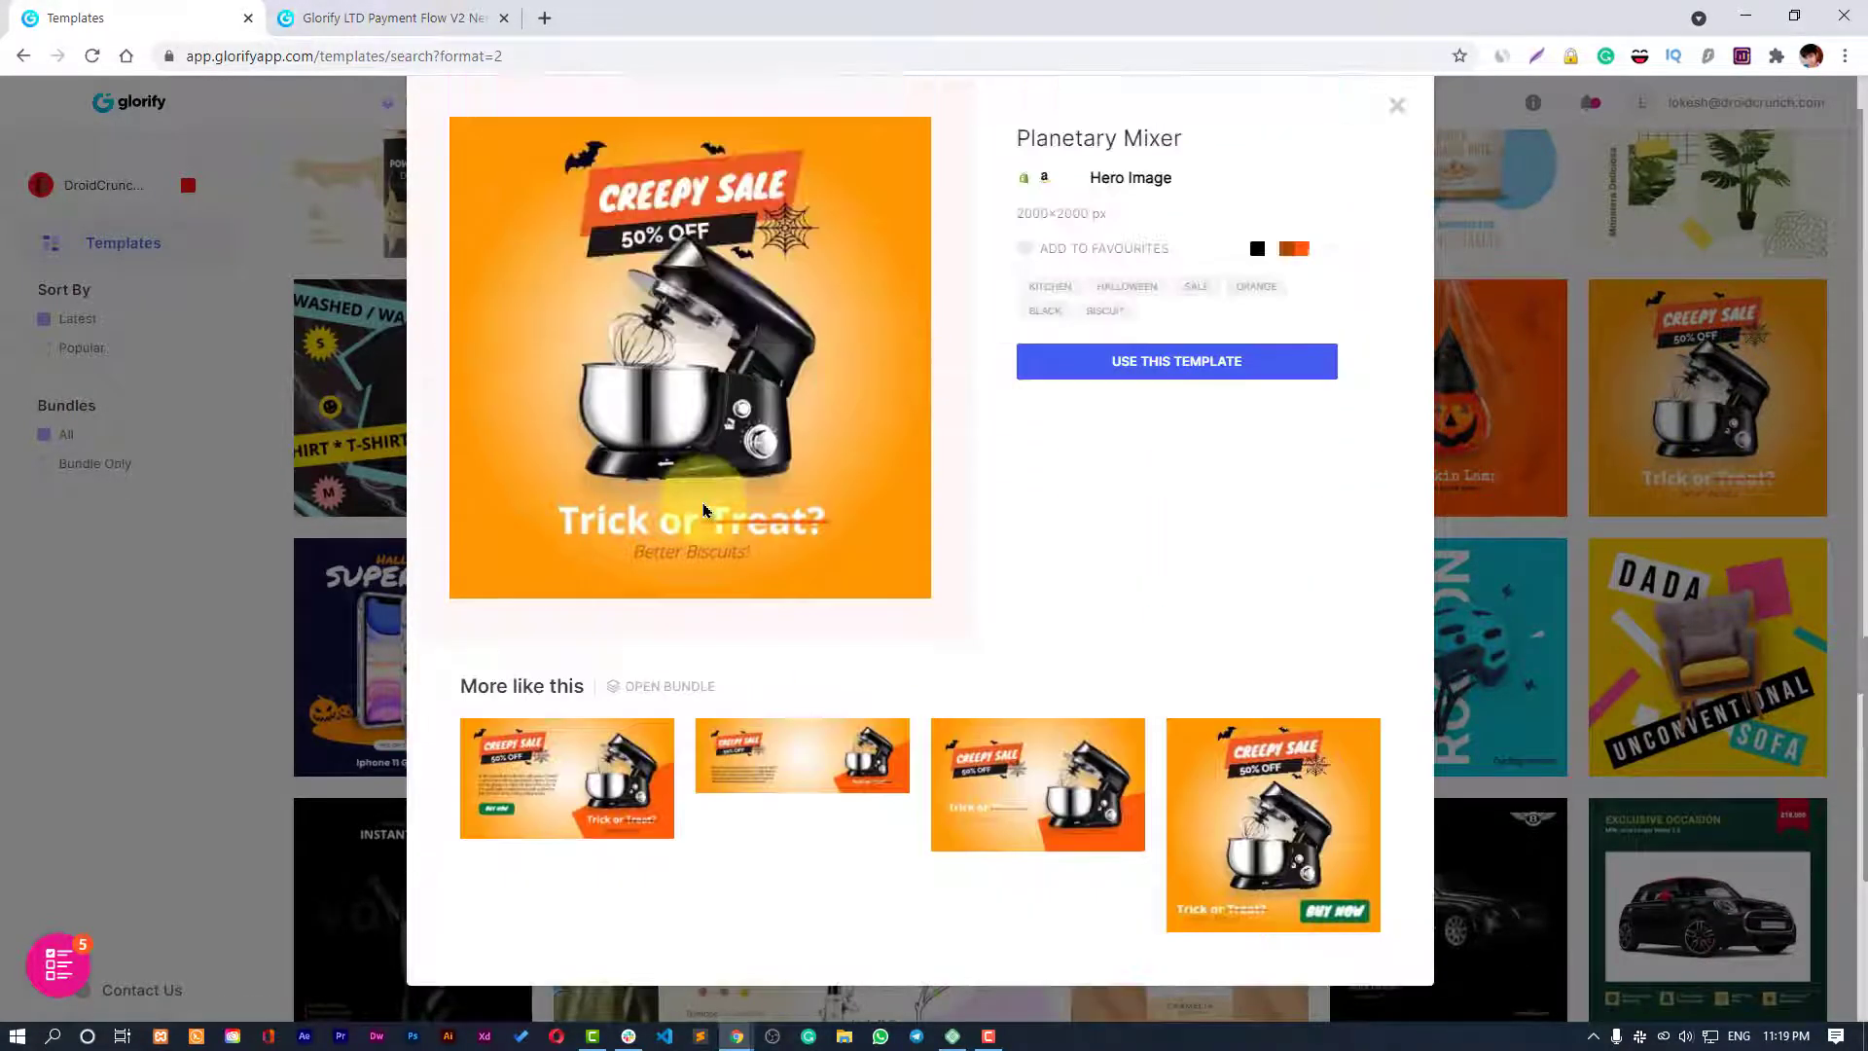
Start a design from the Planetary Mixer template and load Glorify in a new adjacent tab.
click(1178, 419)
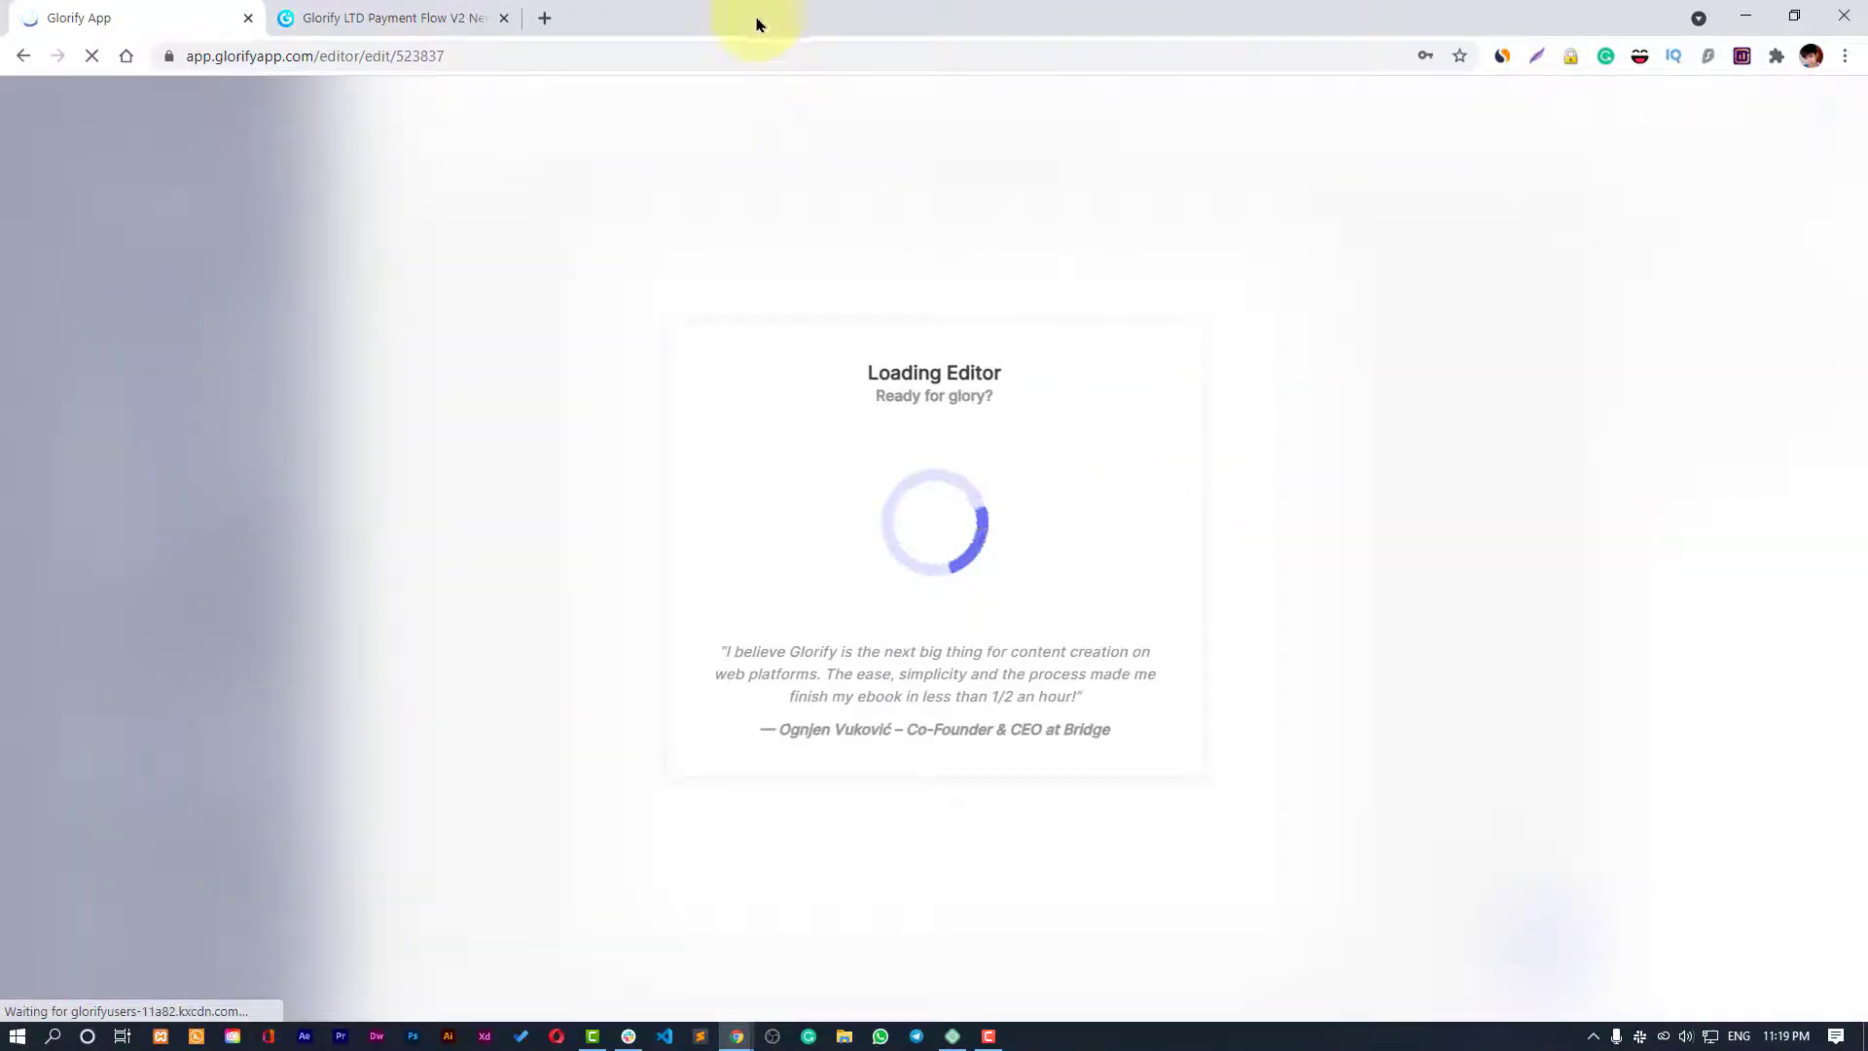
drag(313, 56, 41, 46)
key(ctrl+c)
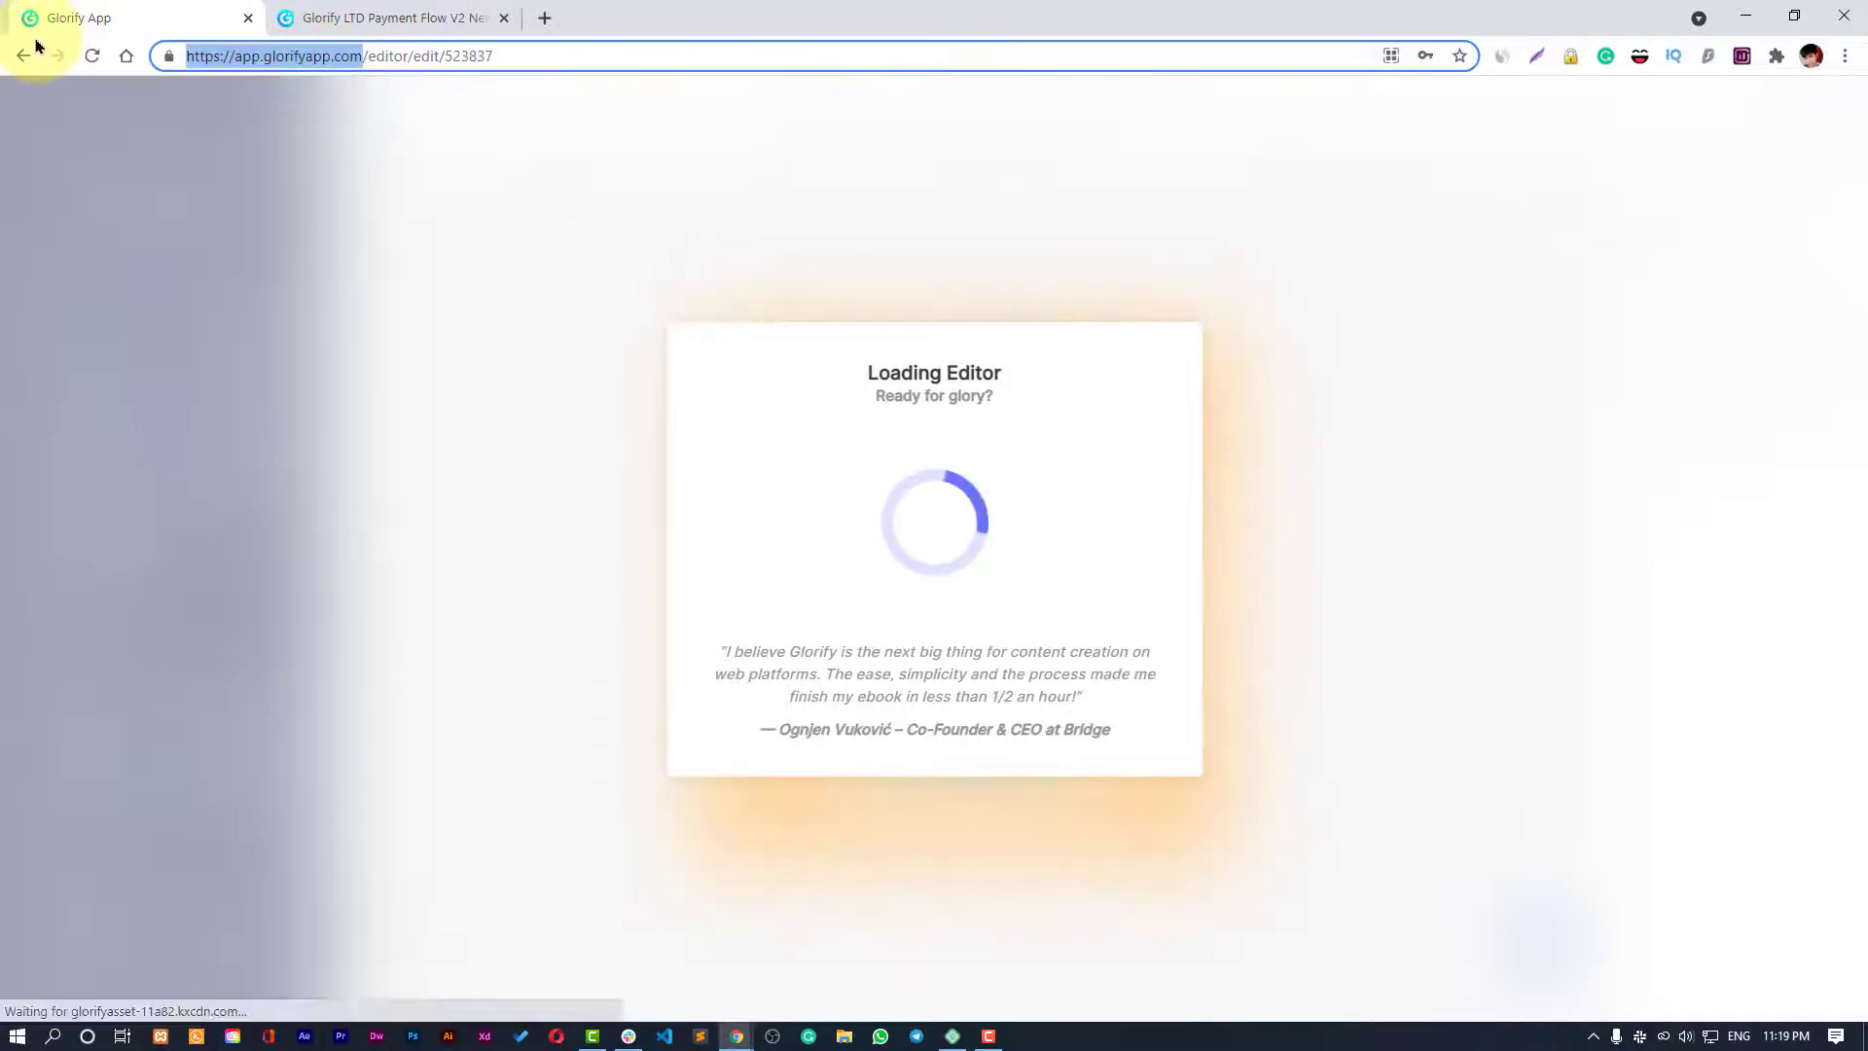
right_click(83, 20)
click(86, 26)
key(ctrl+v)
key(Return)
click(86, 19)
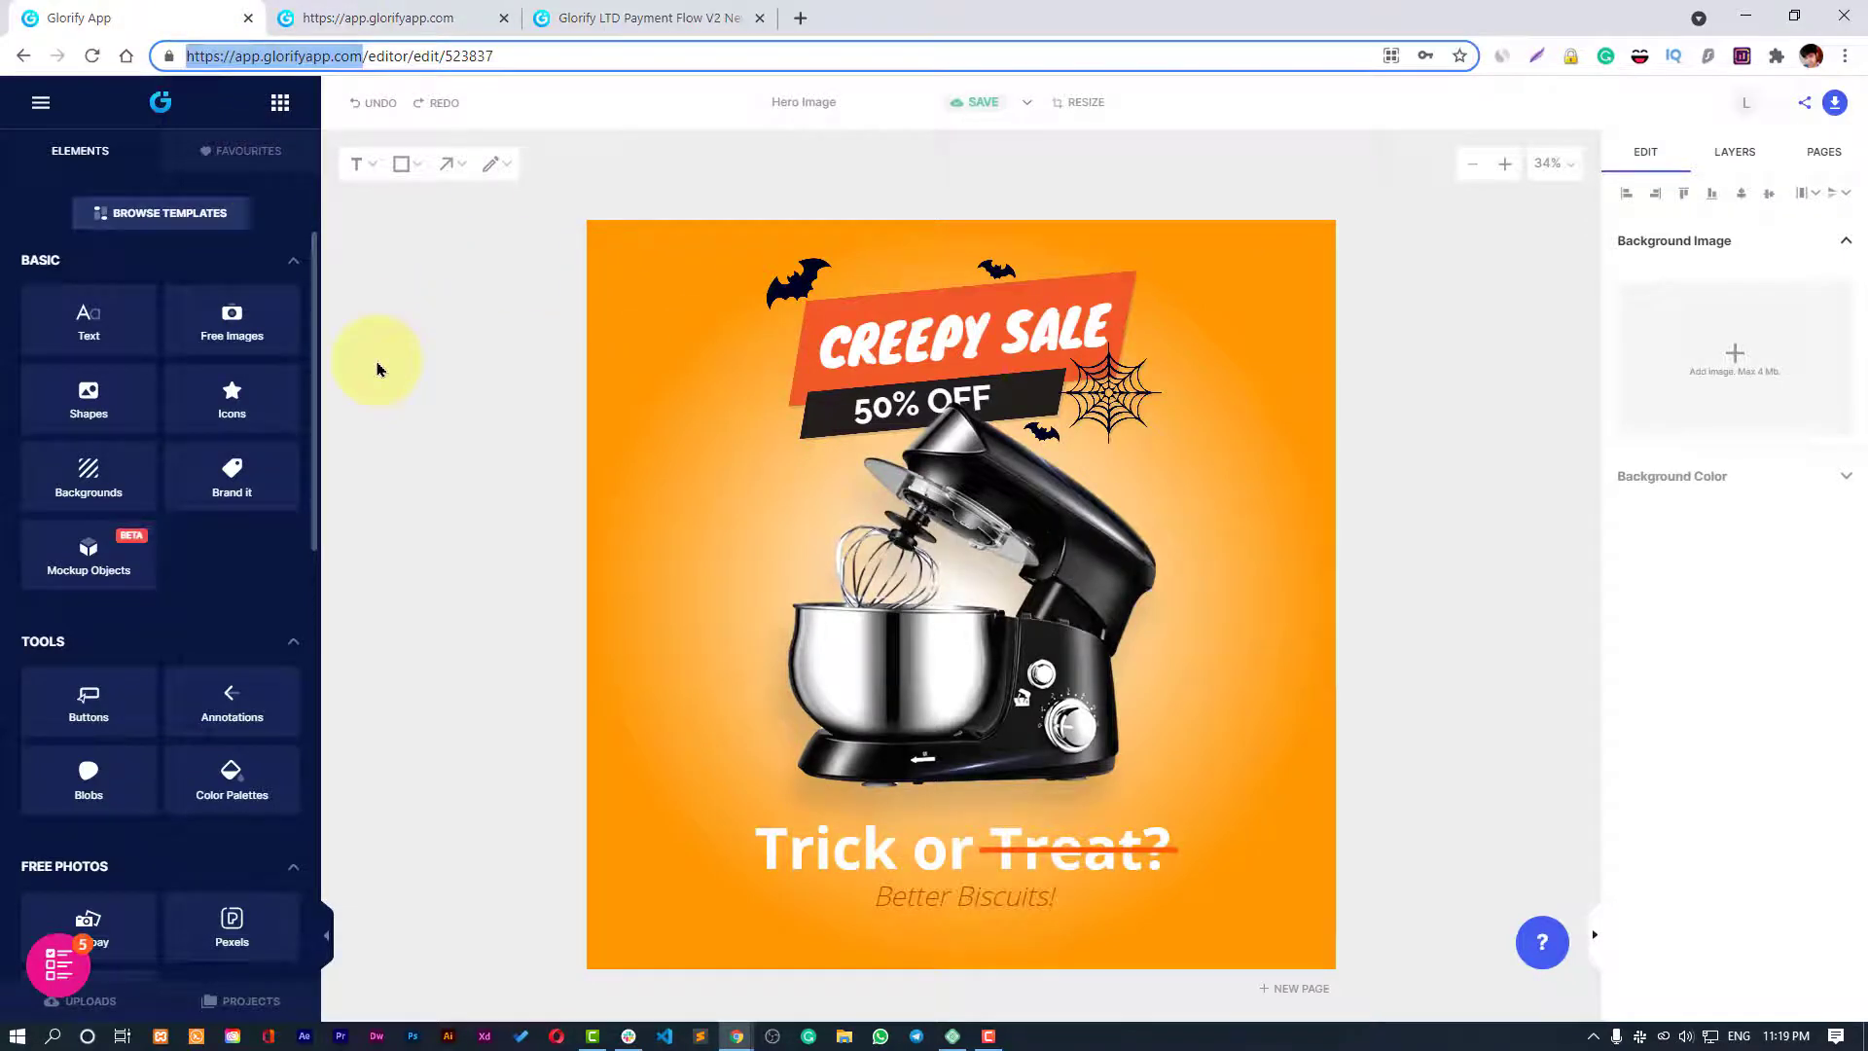
scroll(230, 334, down, 10)
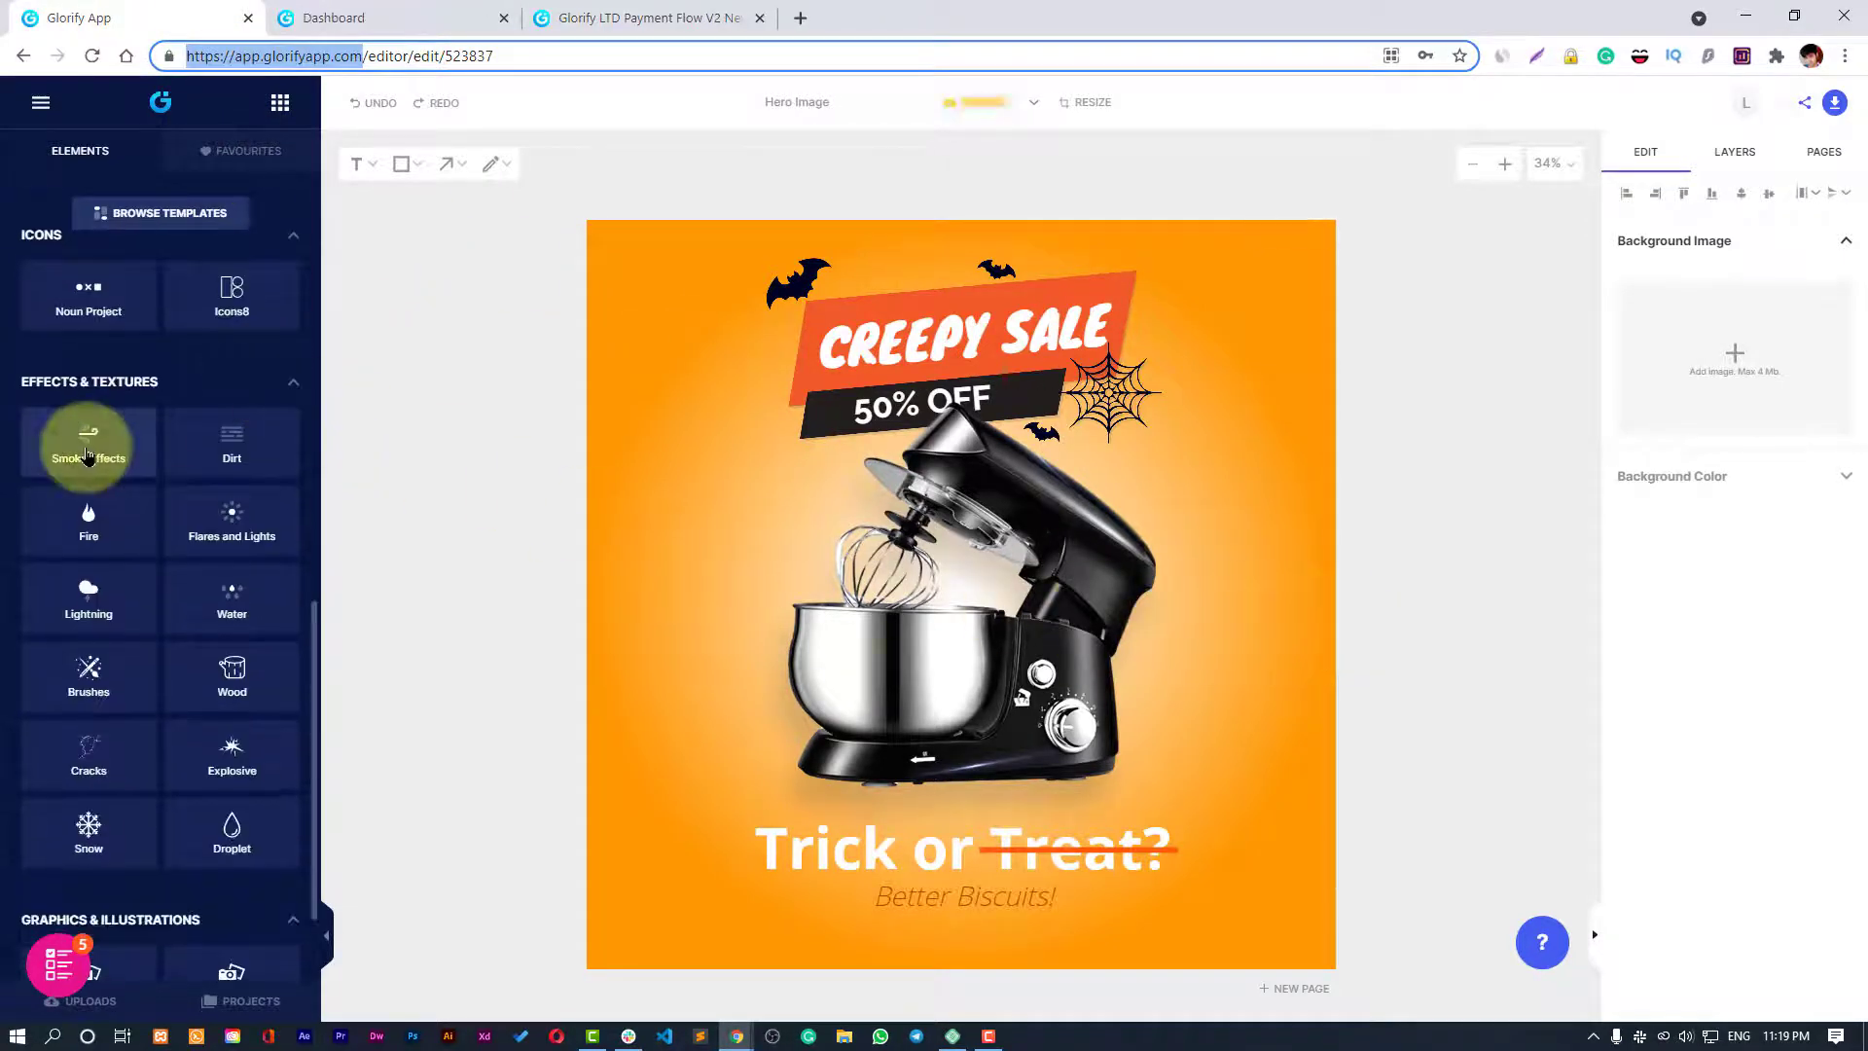
scroll(125, 492, up, 10)
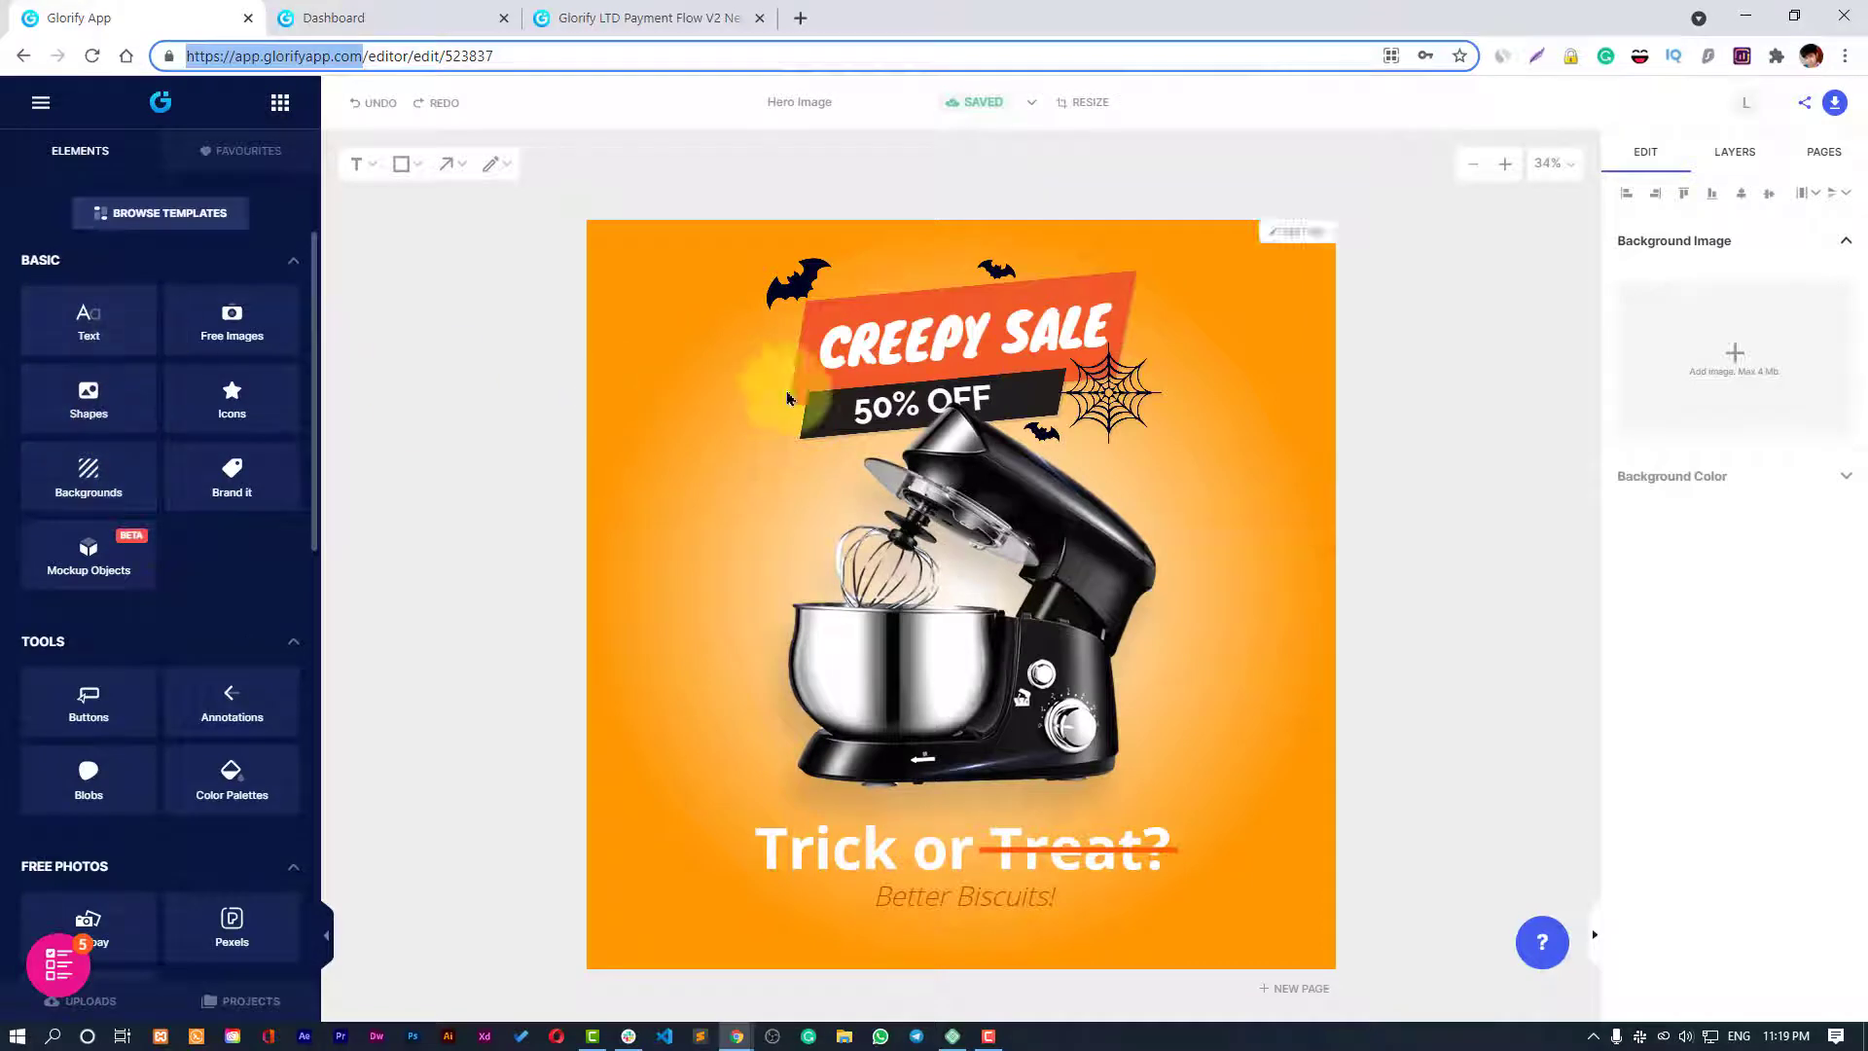
click(938, 326)
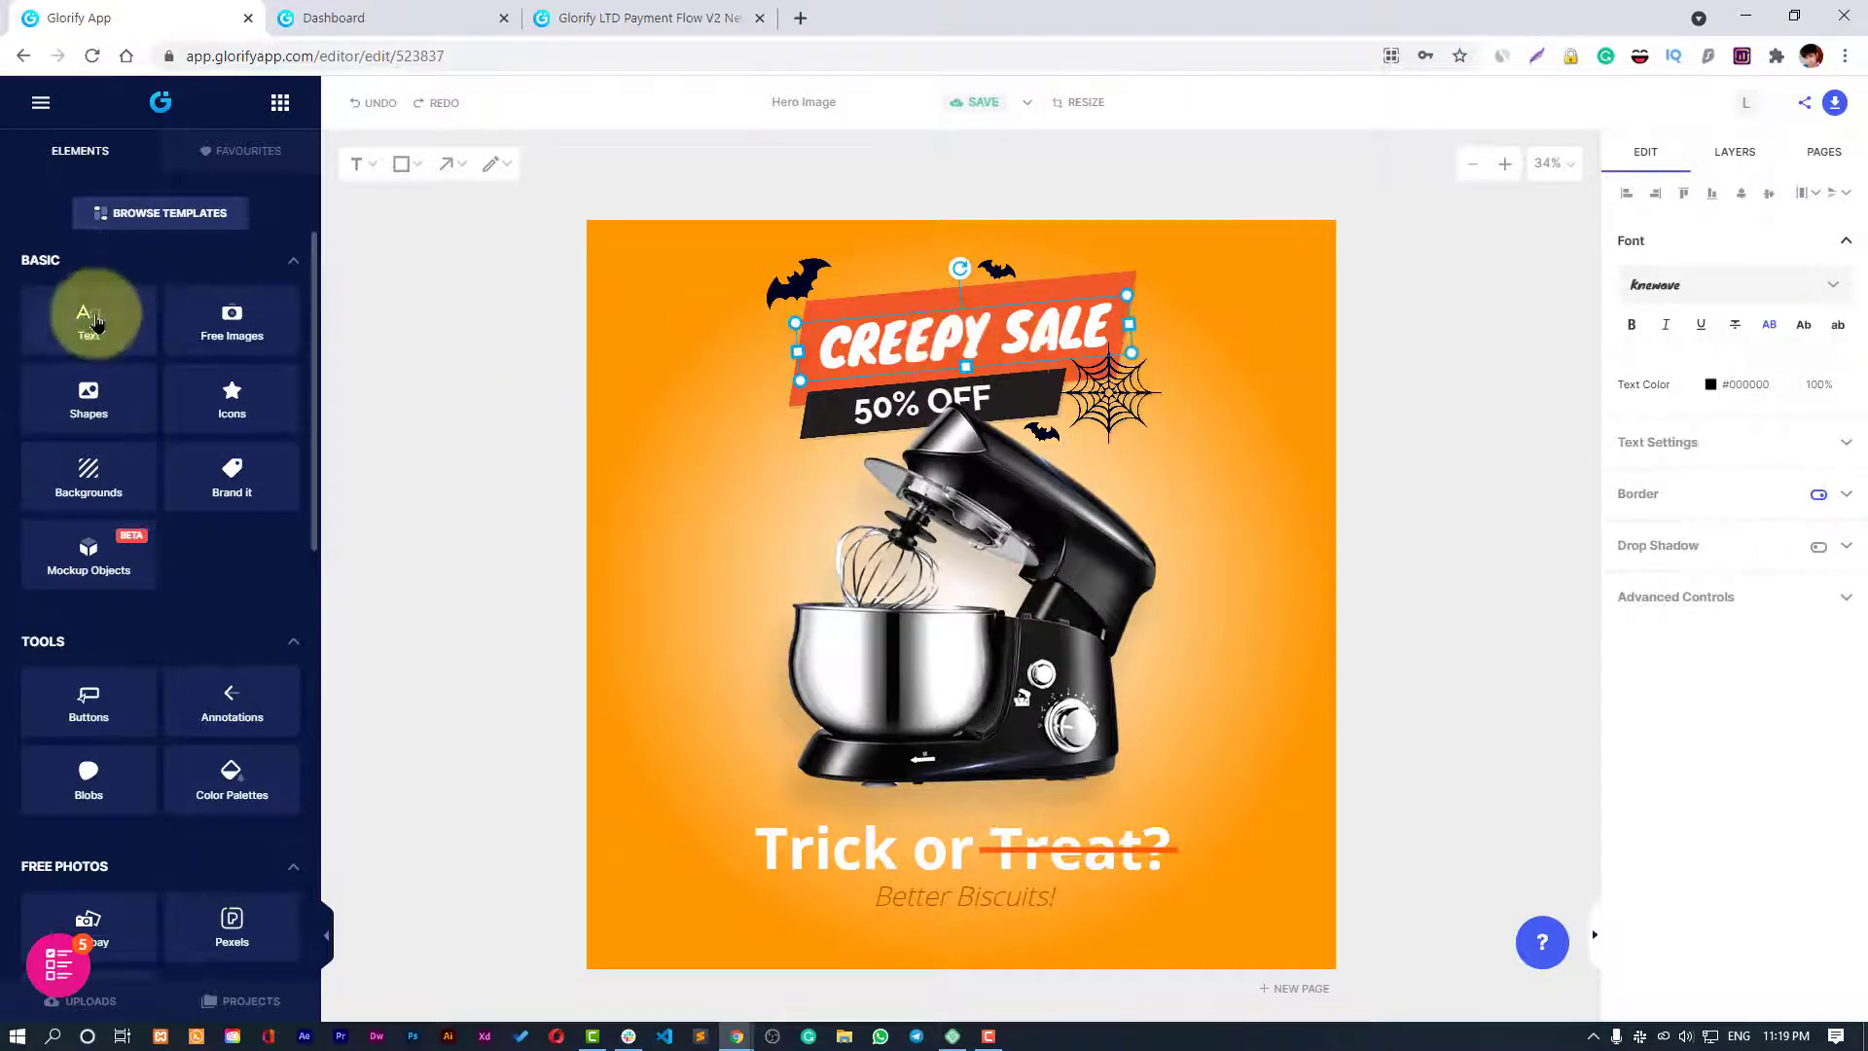
click(1696, 293)
click(1692, 284)
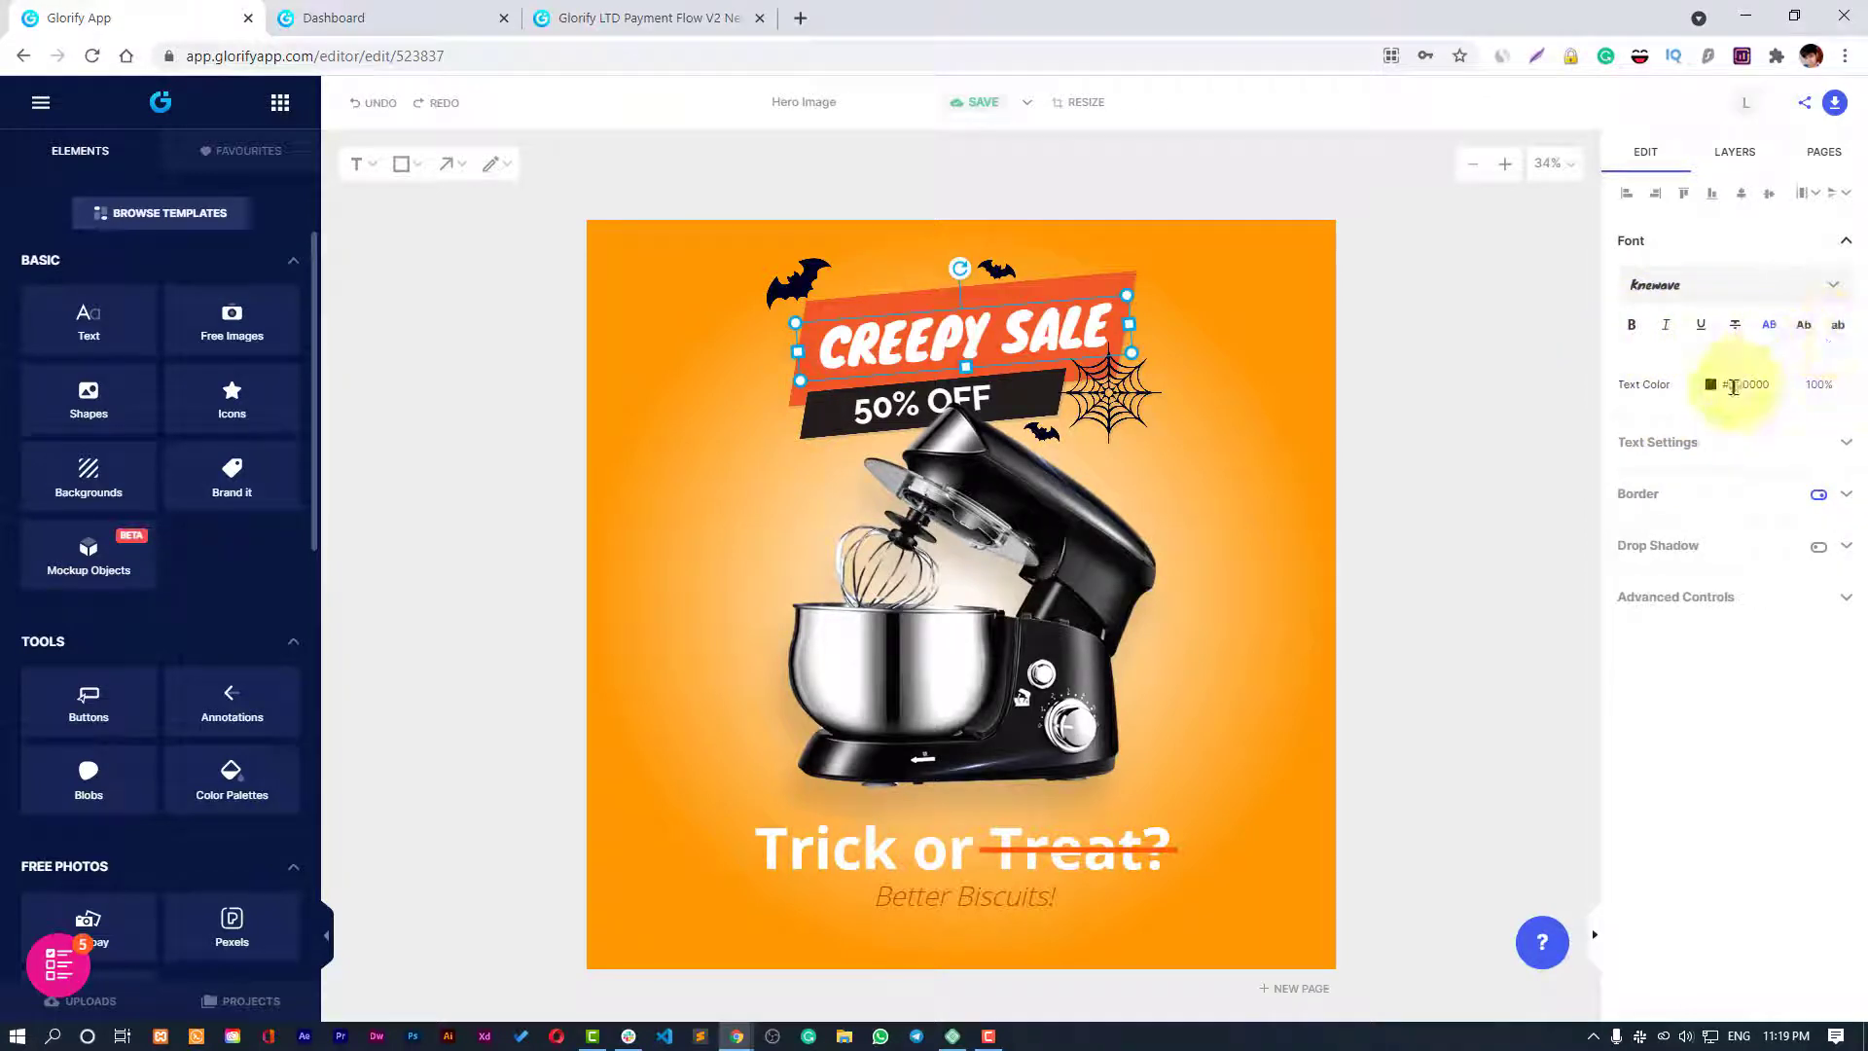
click(1709, 445)
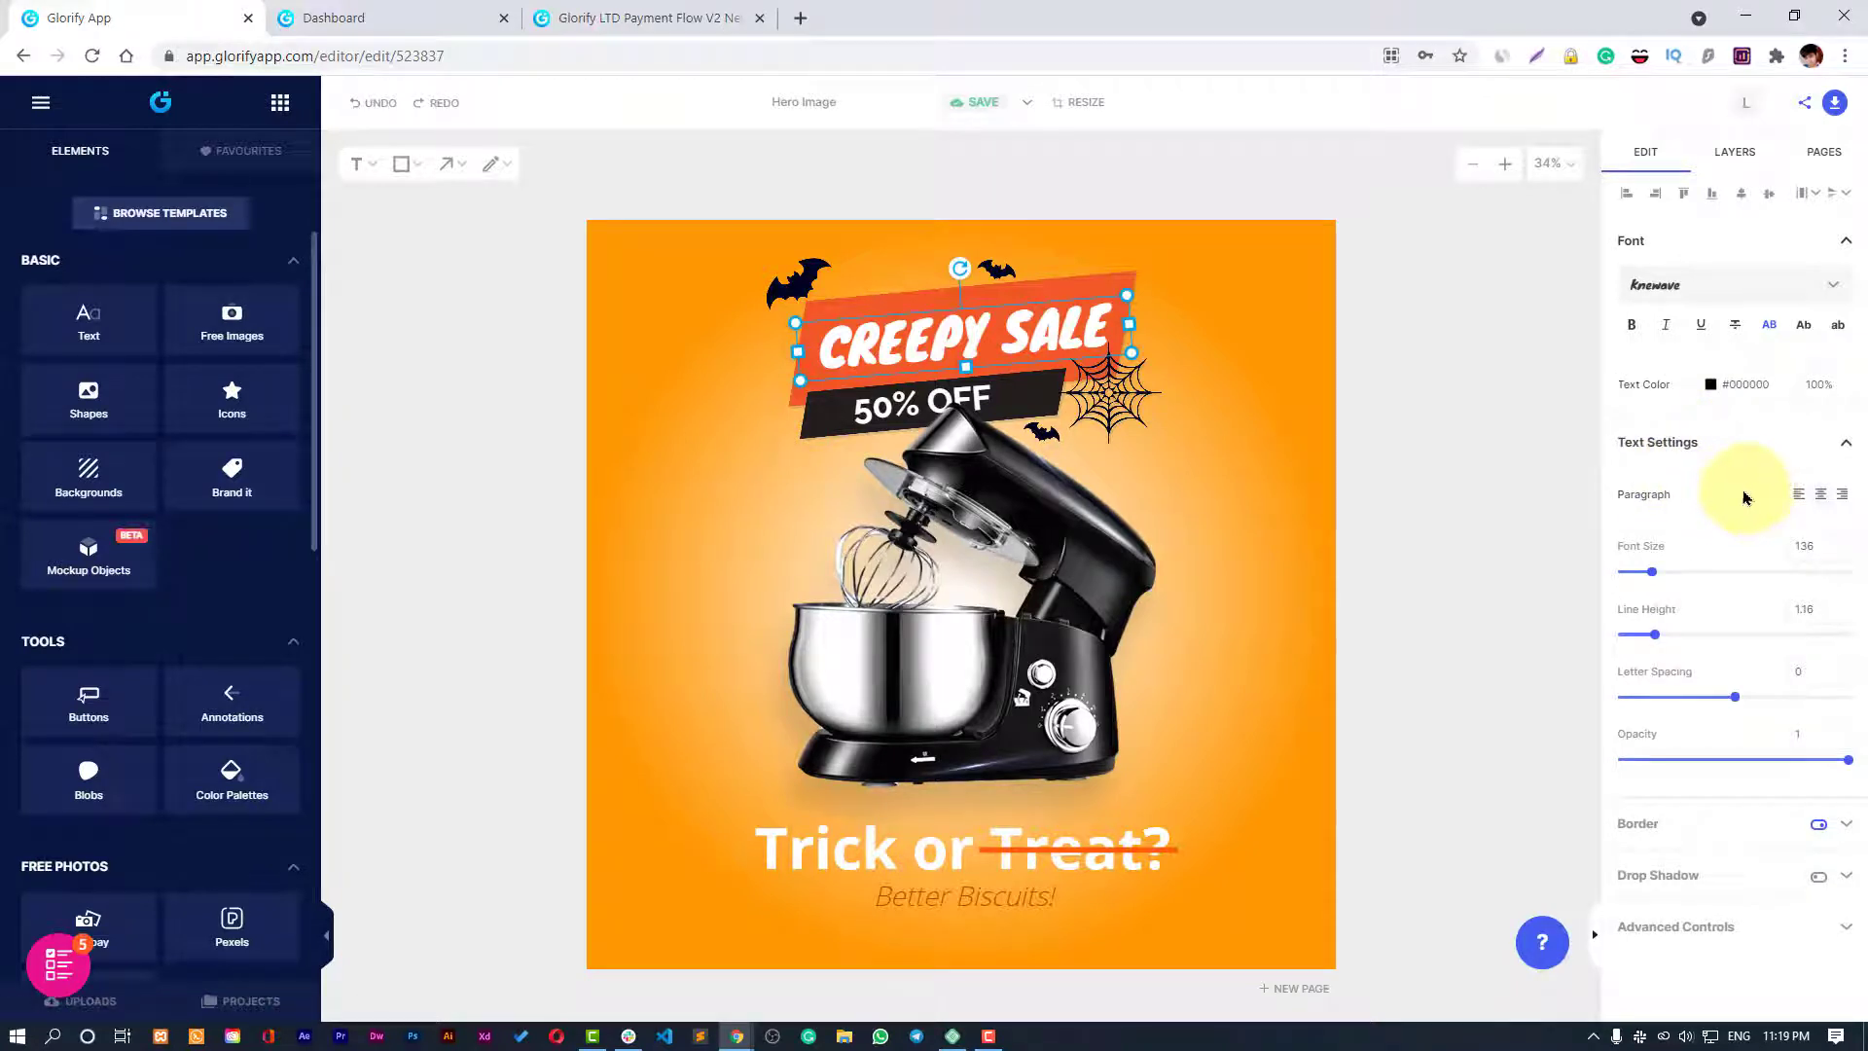
click(1822, 446)
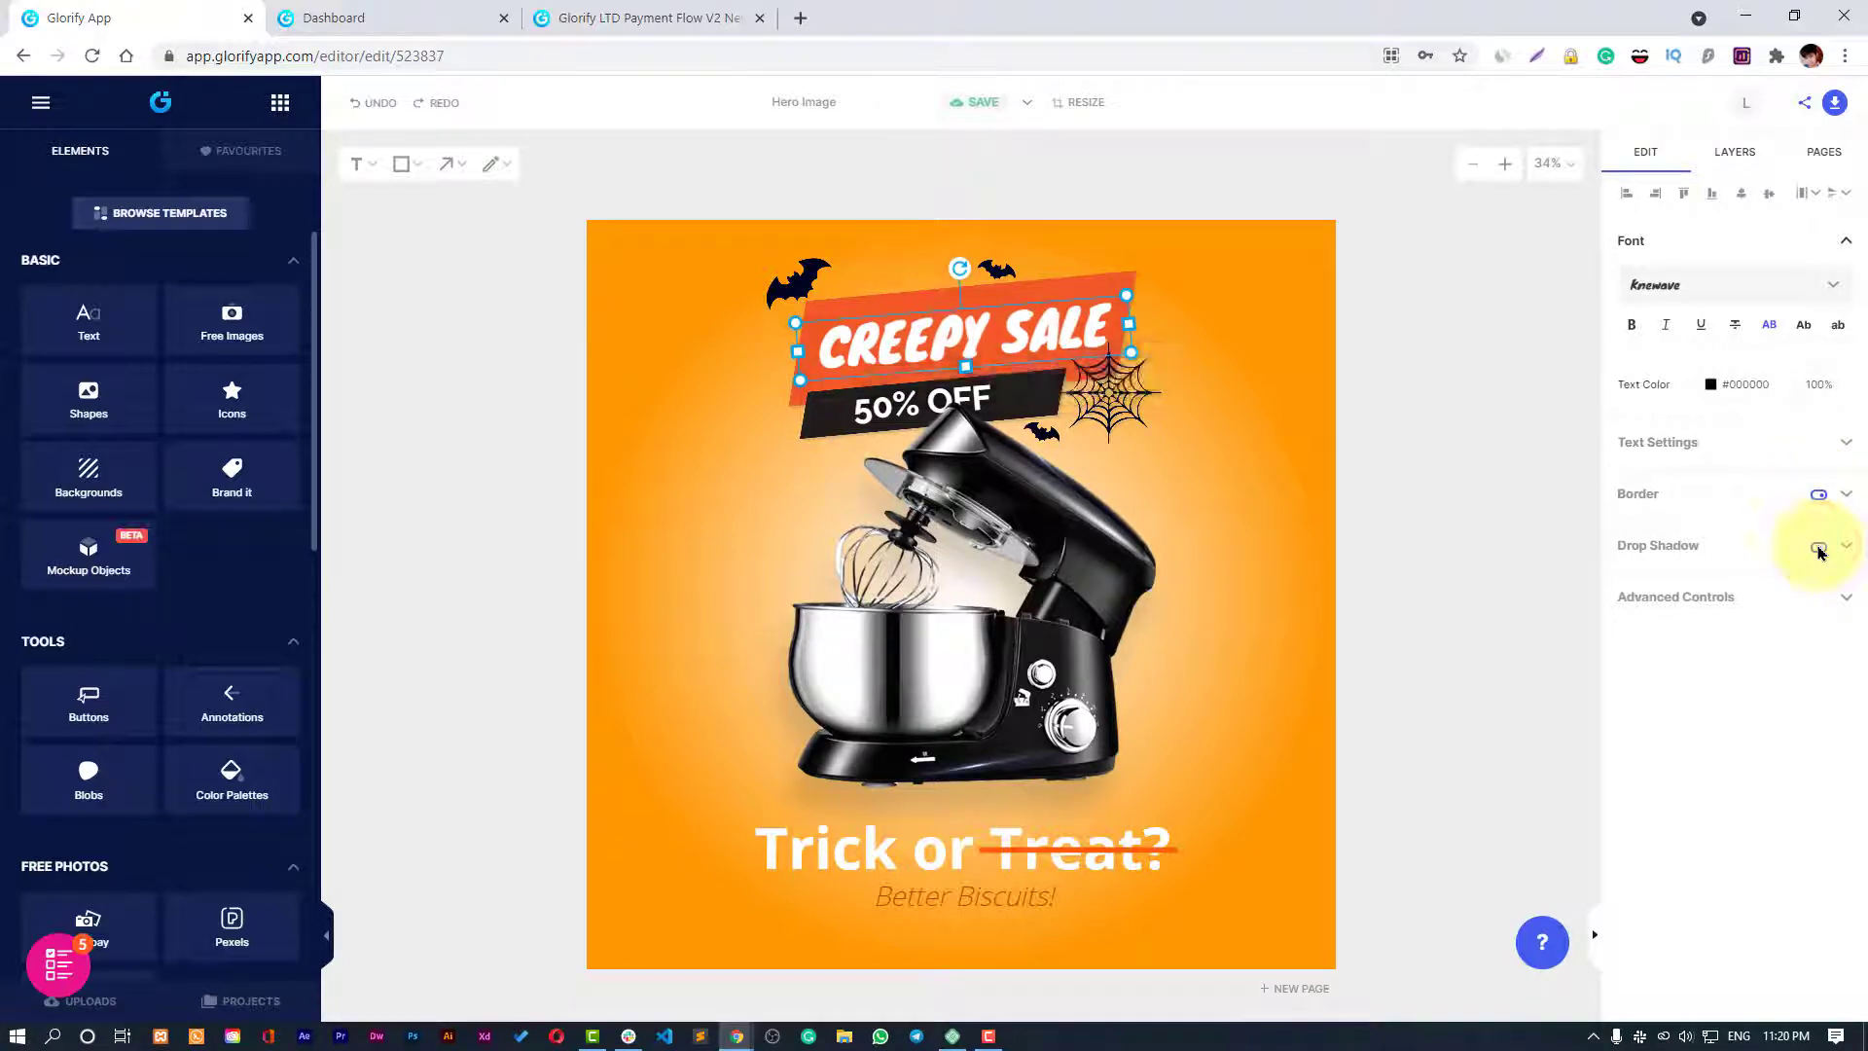
Fade the mixer's reflection to 0.08 opacity and blur it slightly.
click(1070, 554)
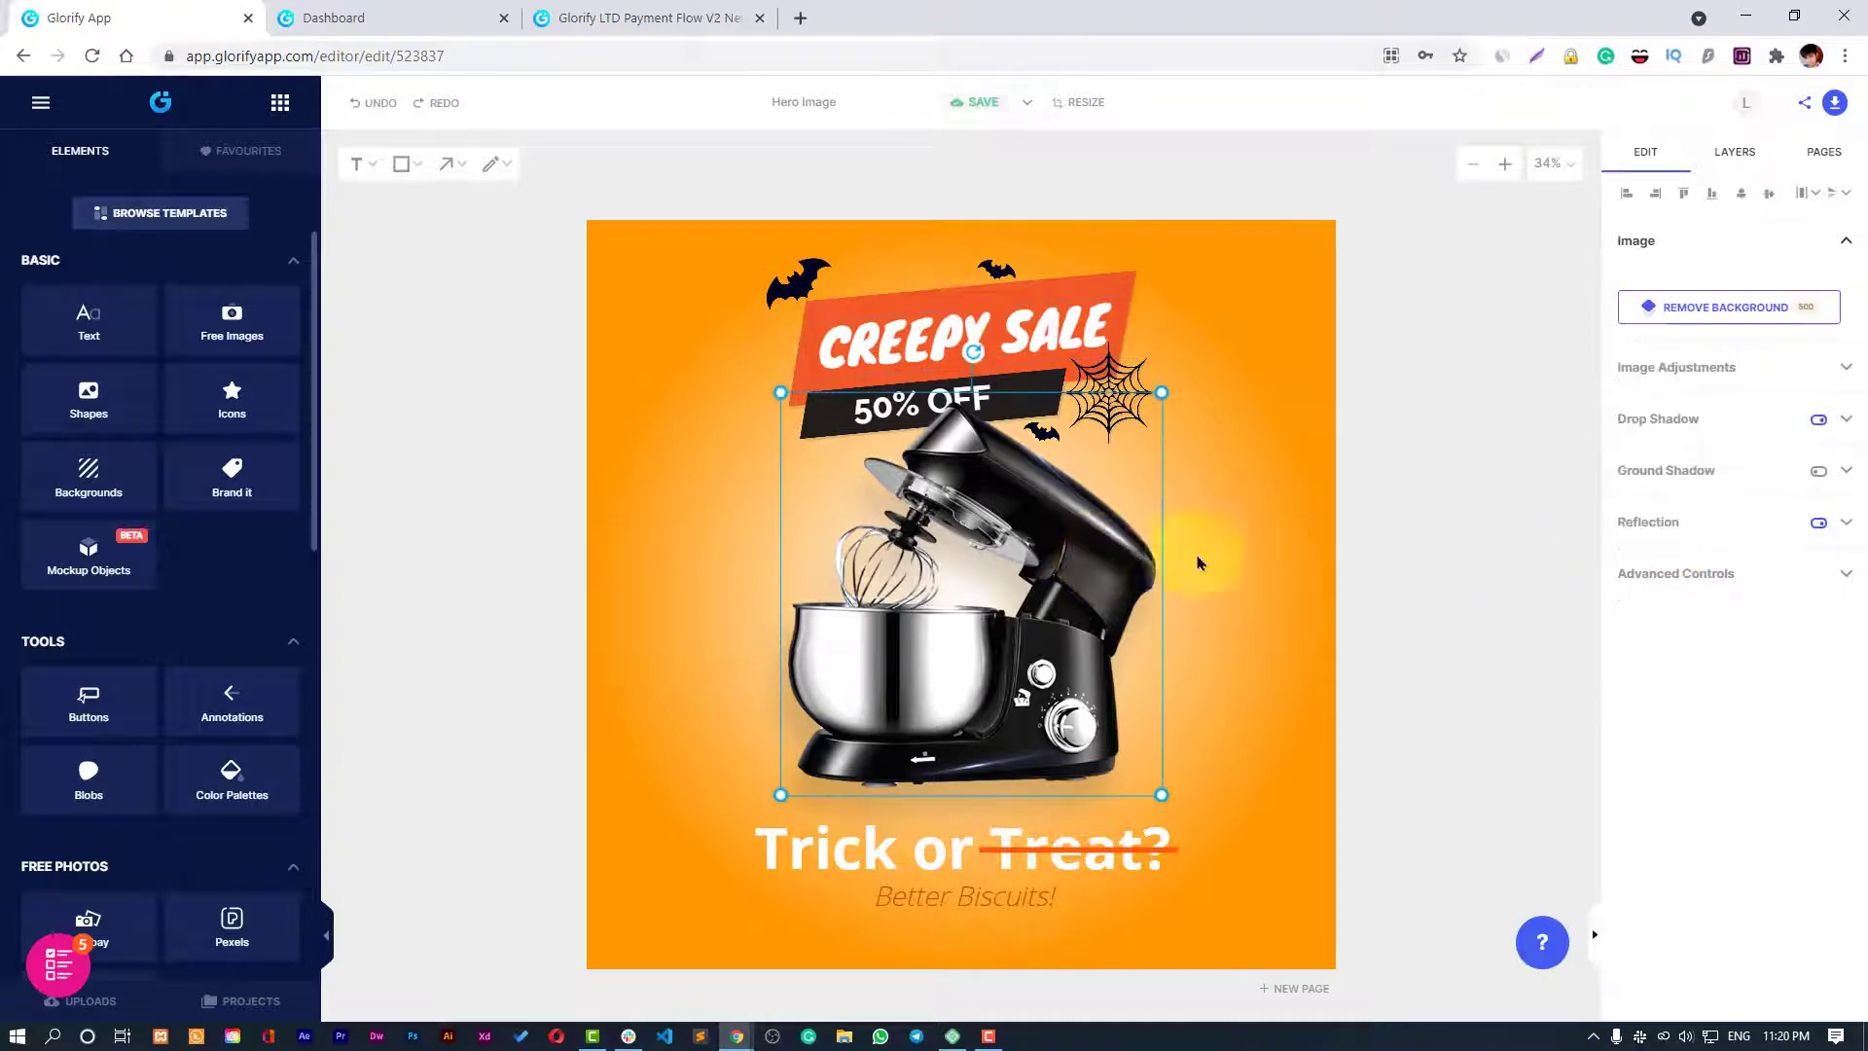
click(1818, 758)
click(1823, 760)
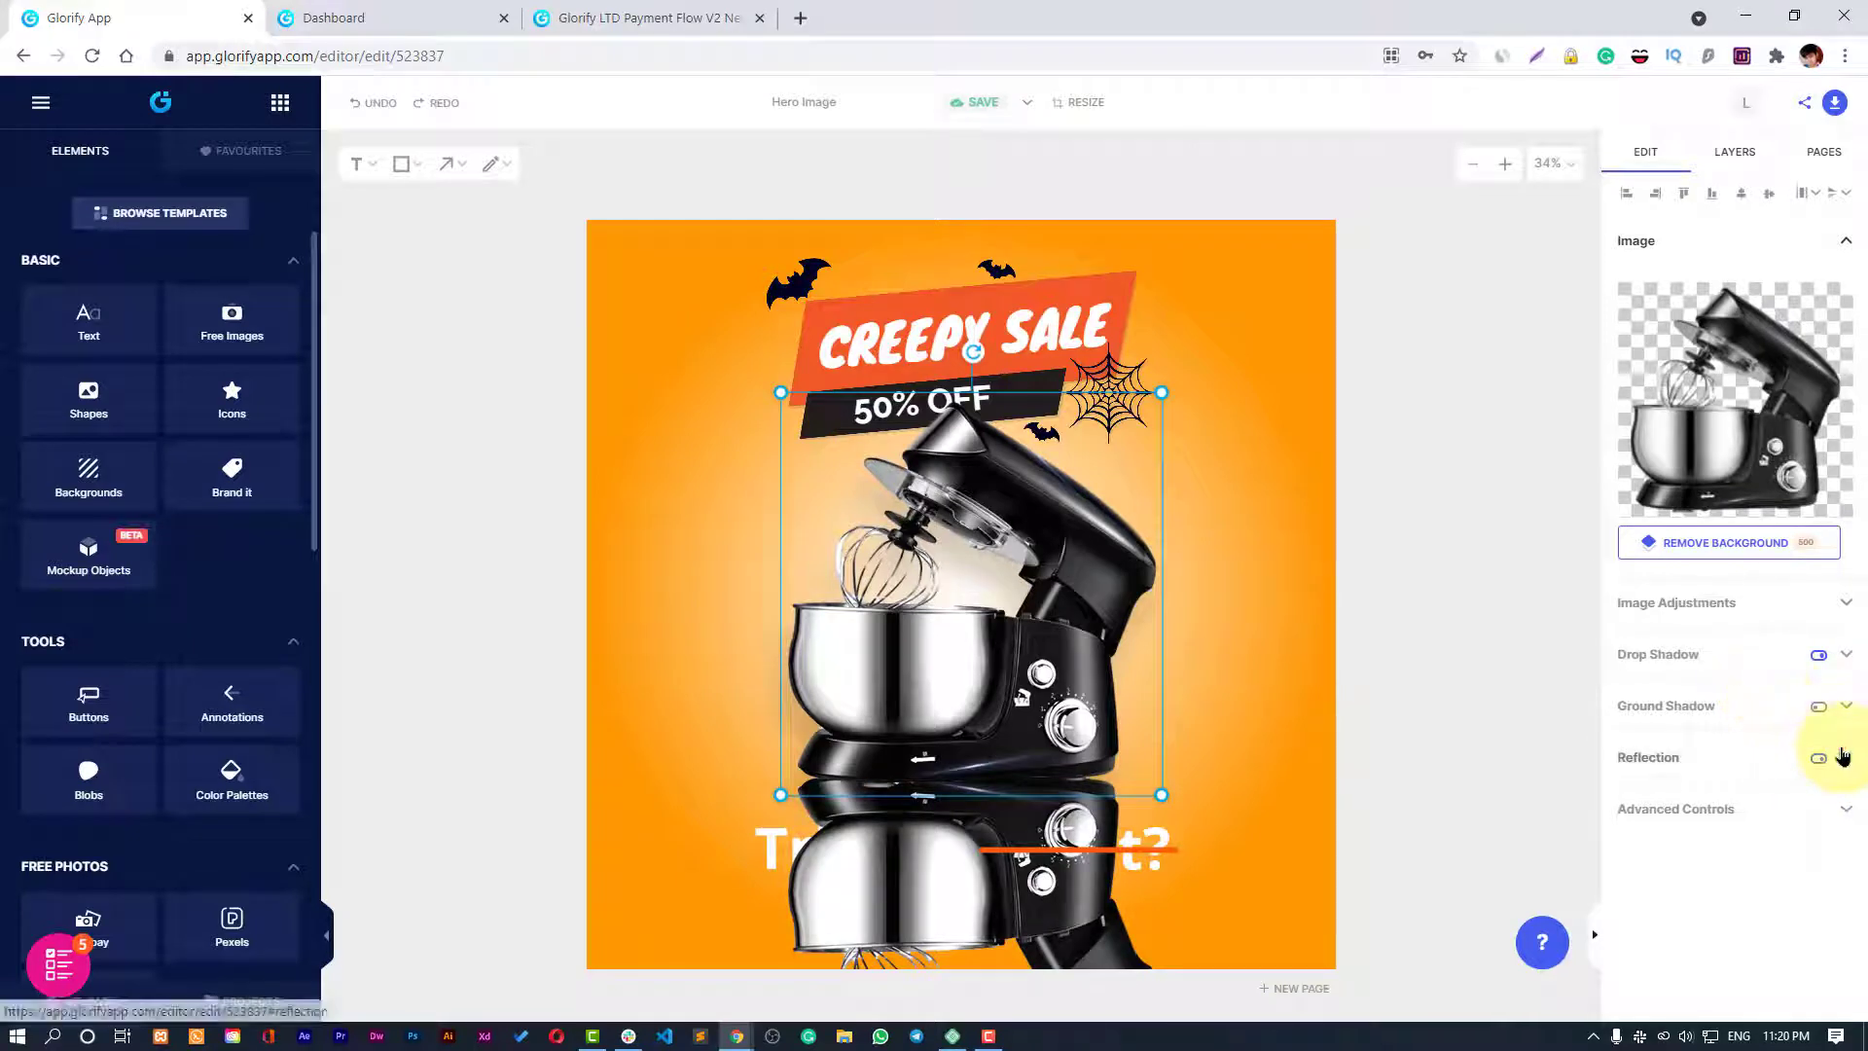
click(1836, 758)
scroll(1800, 720, down, 1)
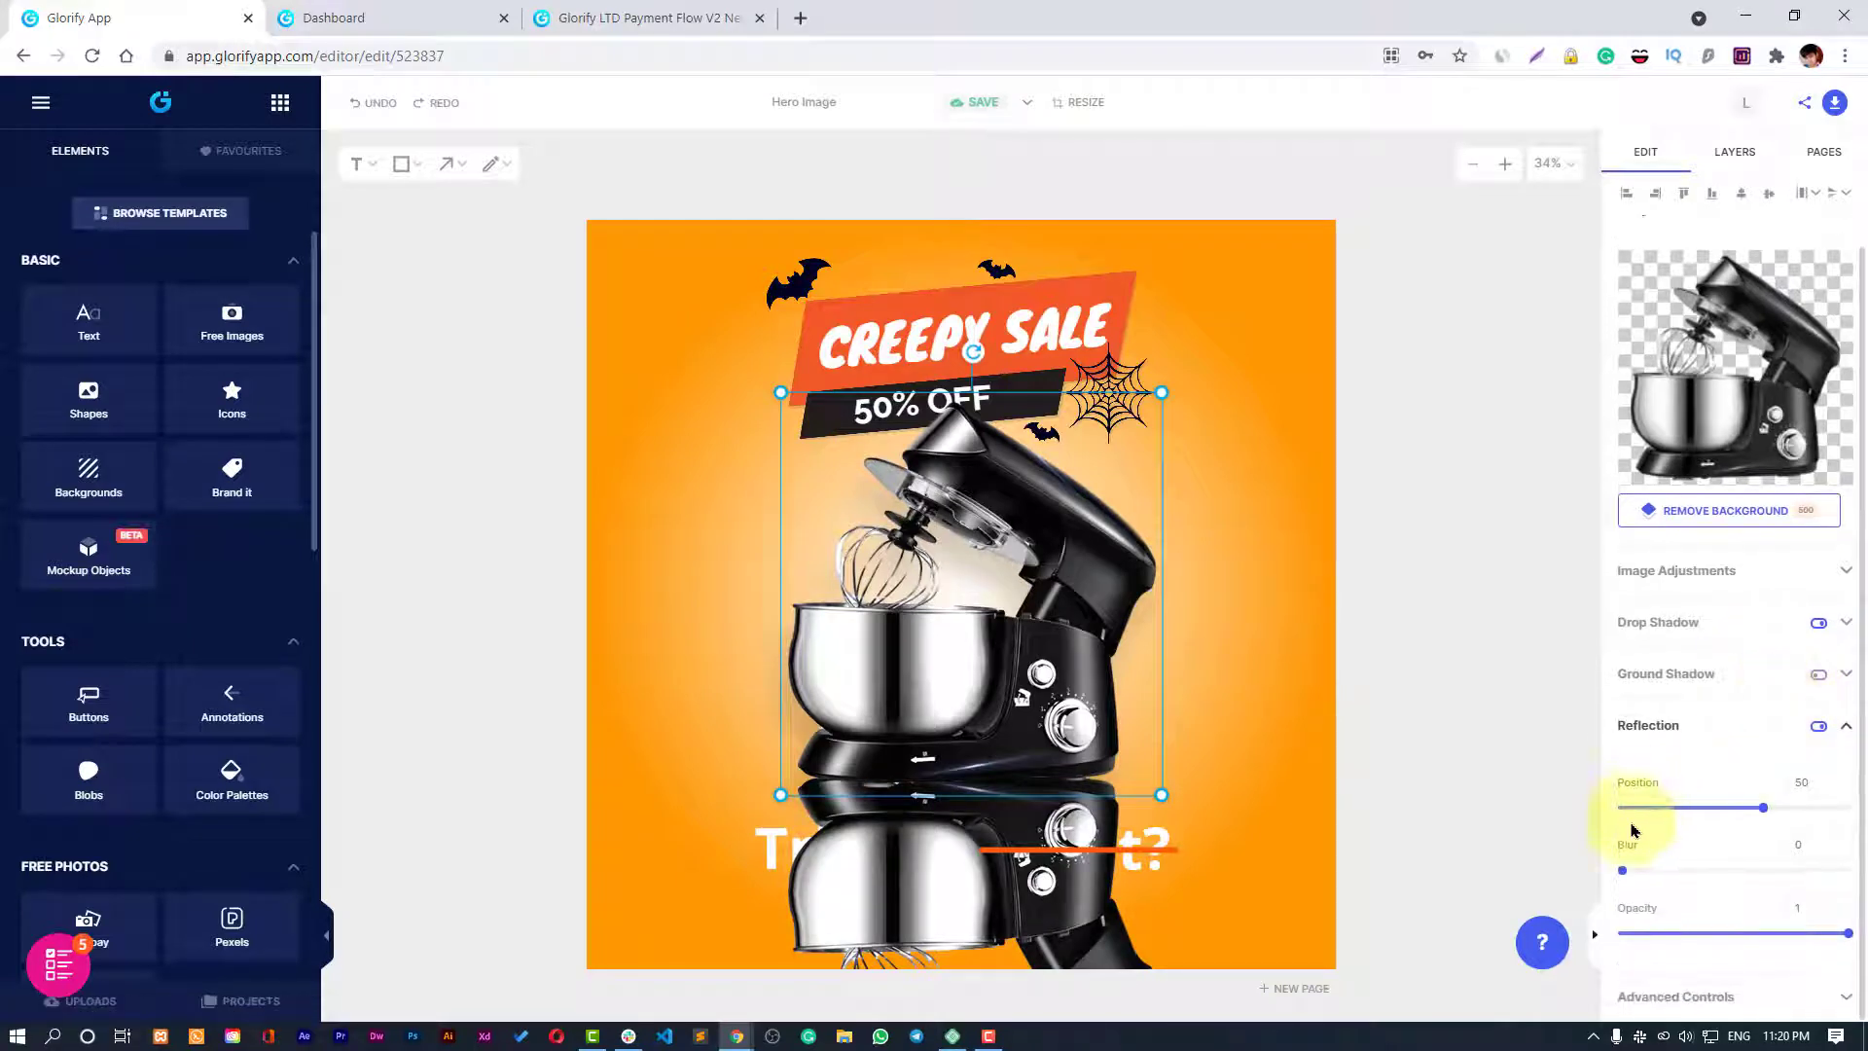
drag(1827, 936, 1641, 934)
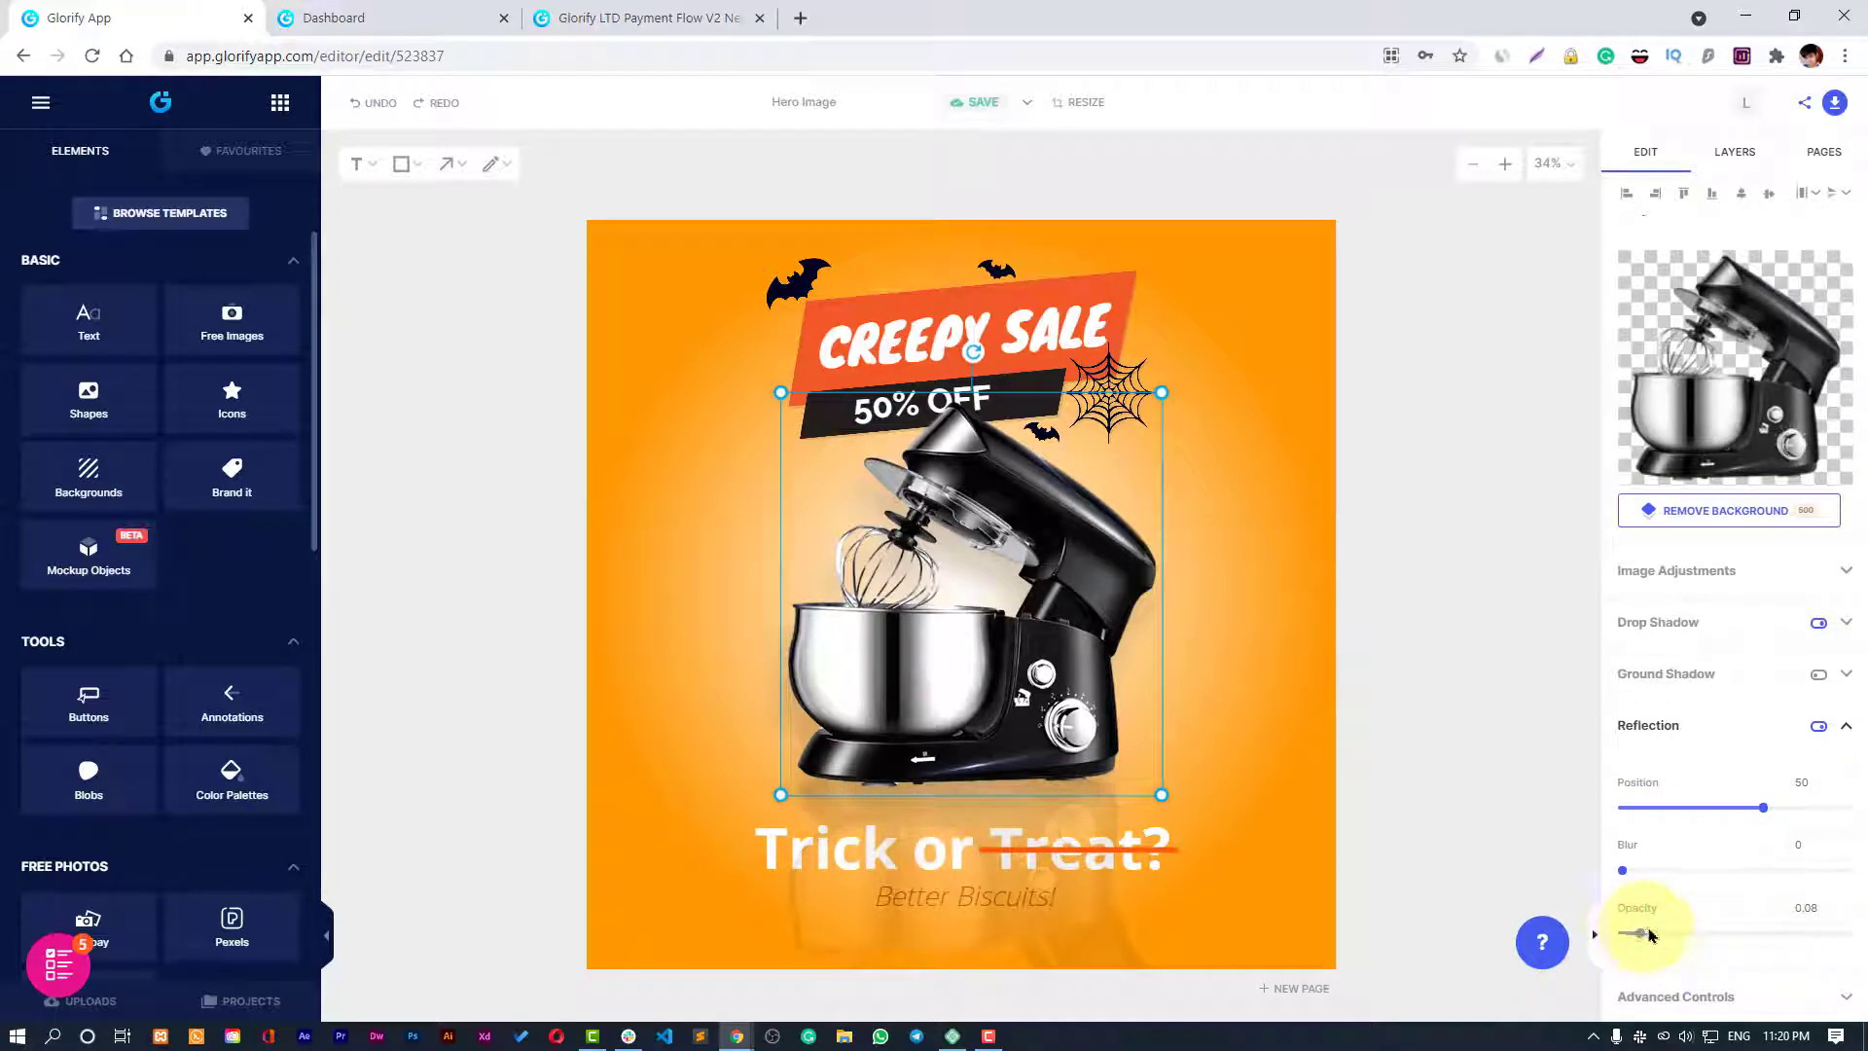
drag(1639, 876, 1739, 879)
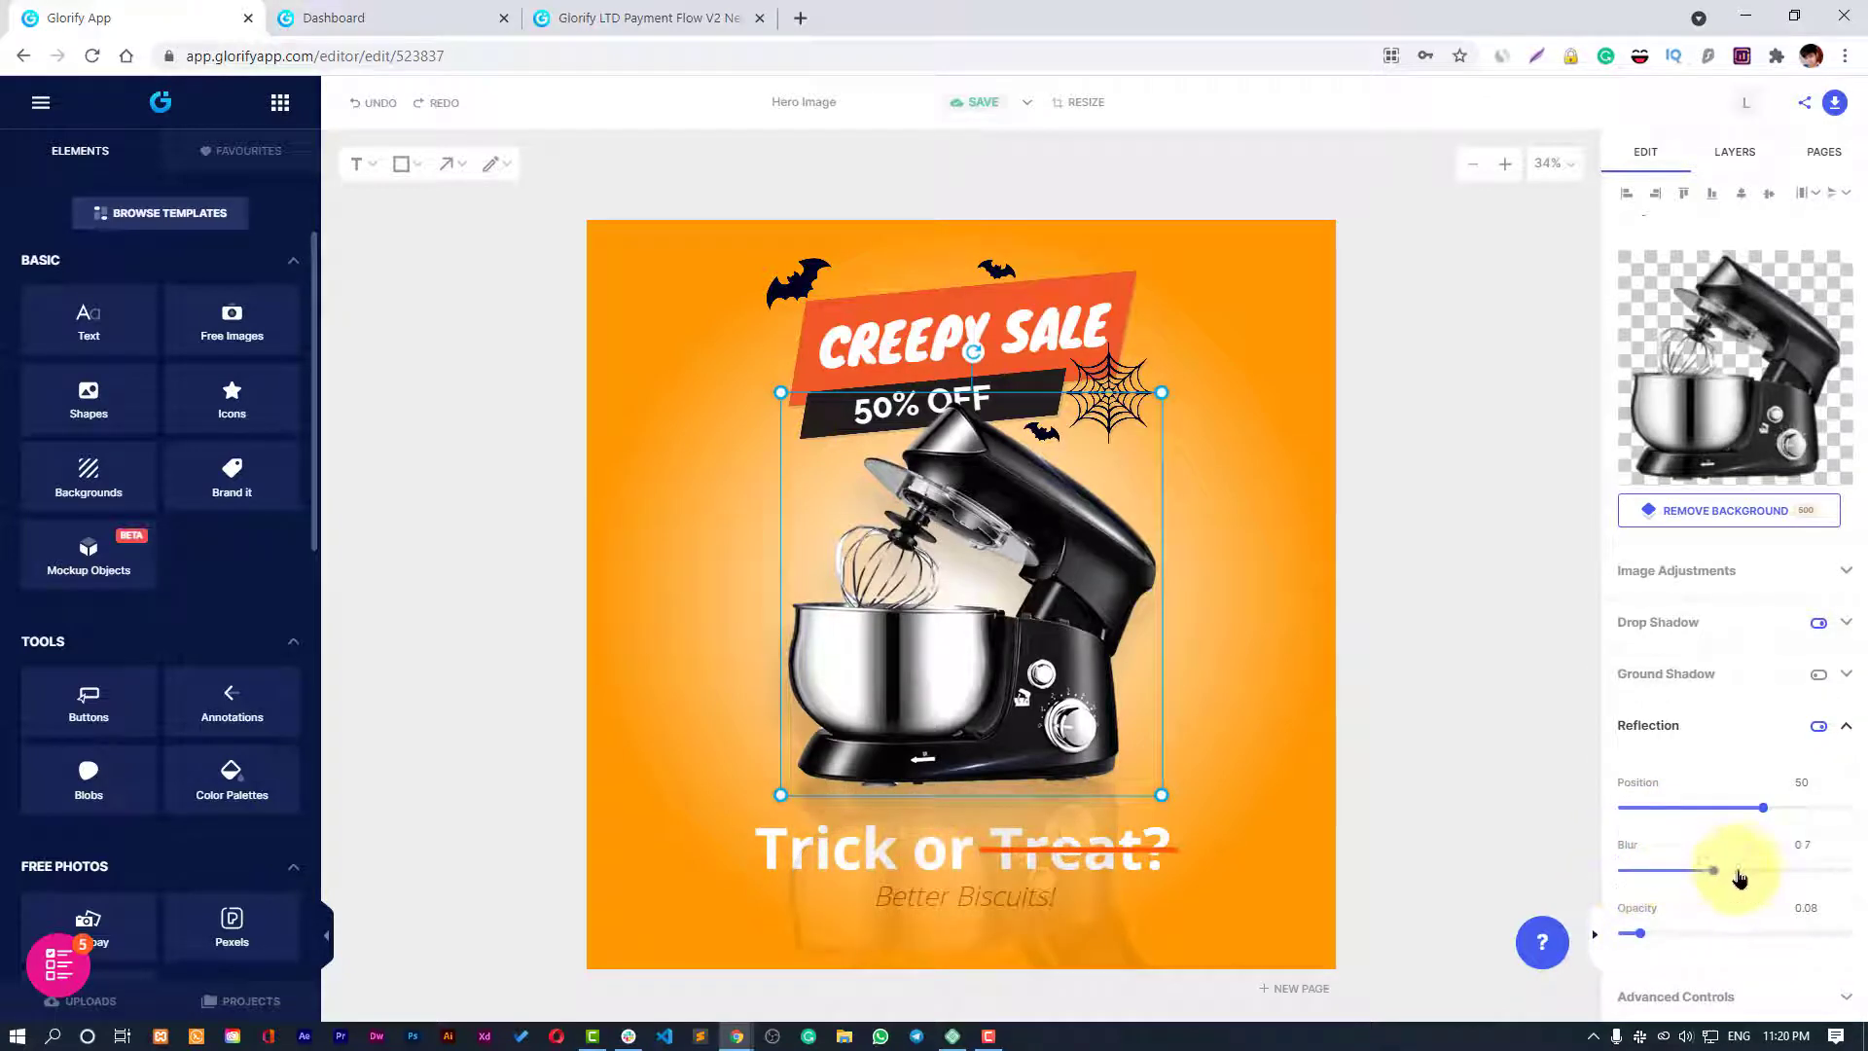
Add a ground shadow under the mixer with blur 57 and opacity 0.8.
click(1818, 675)
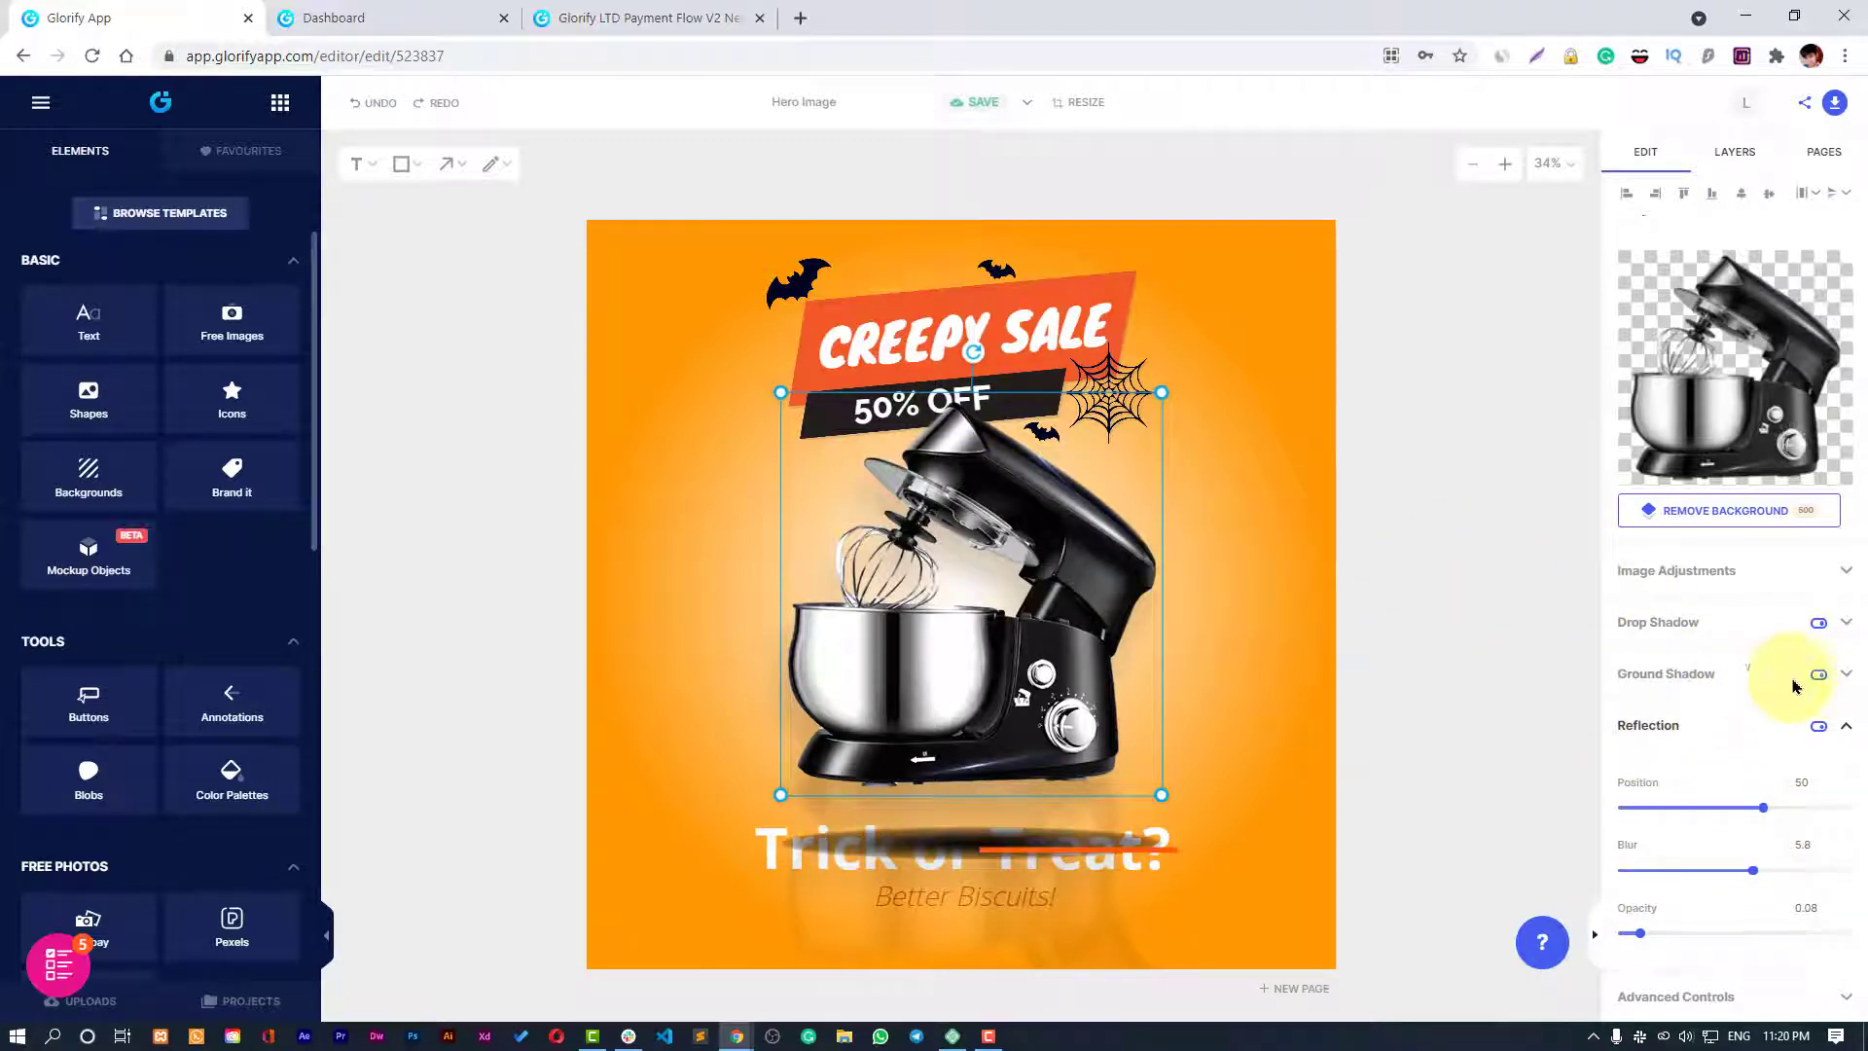
click(1811, 680)
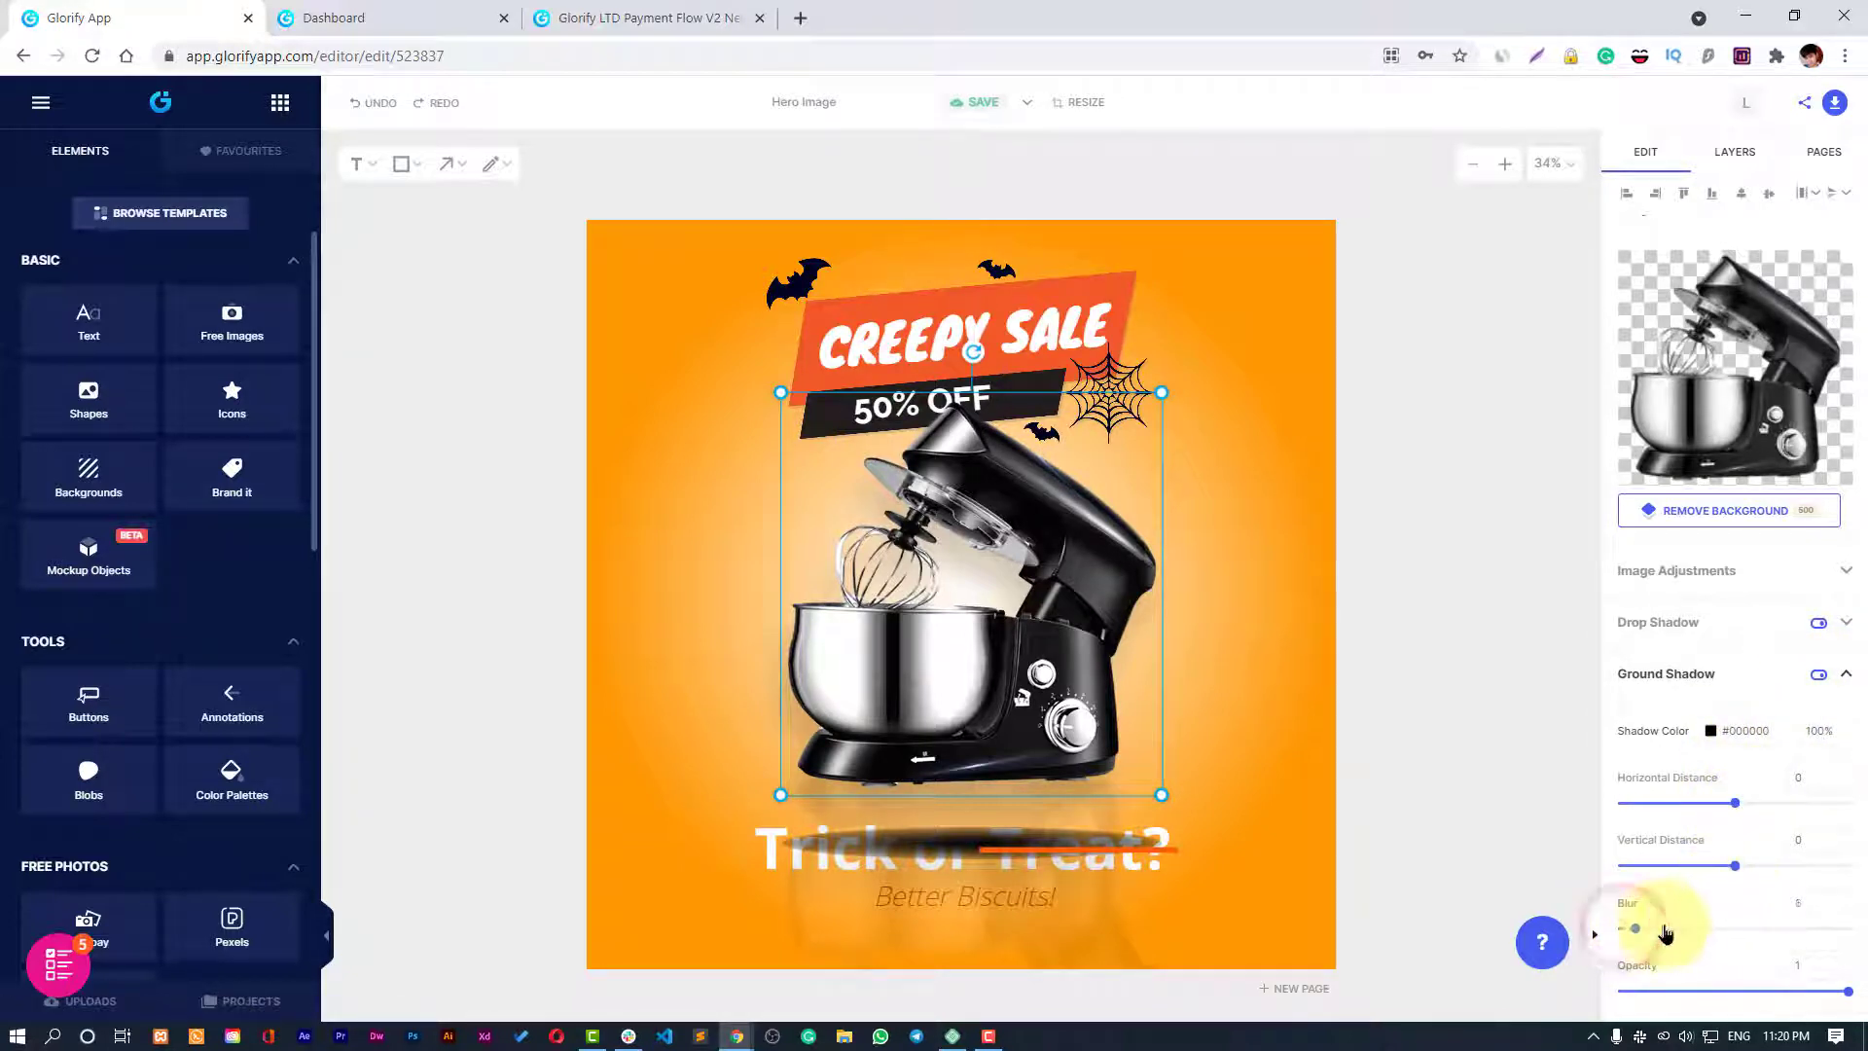
drag(1681, 930, 1774, 918)
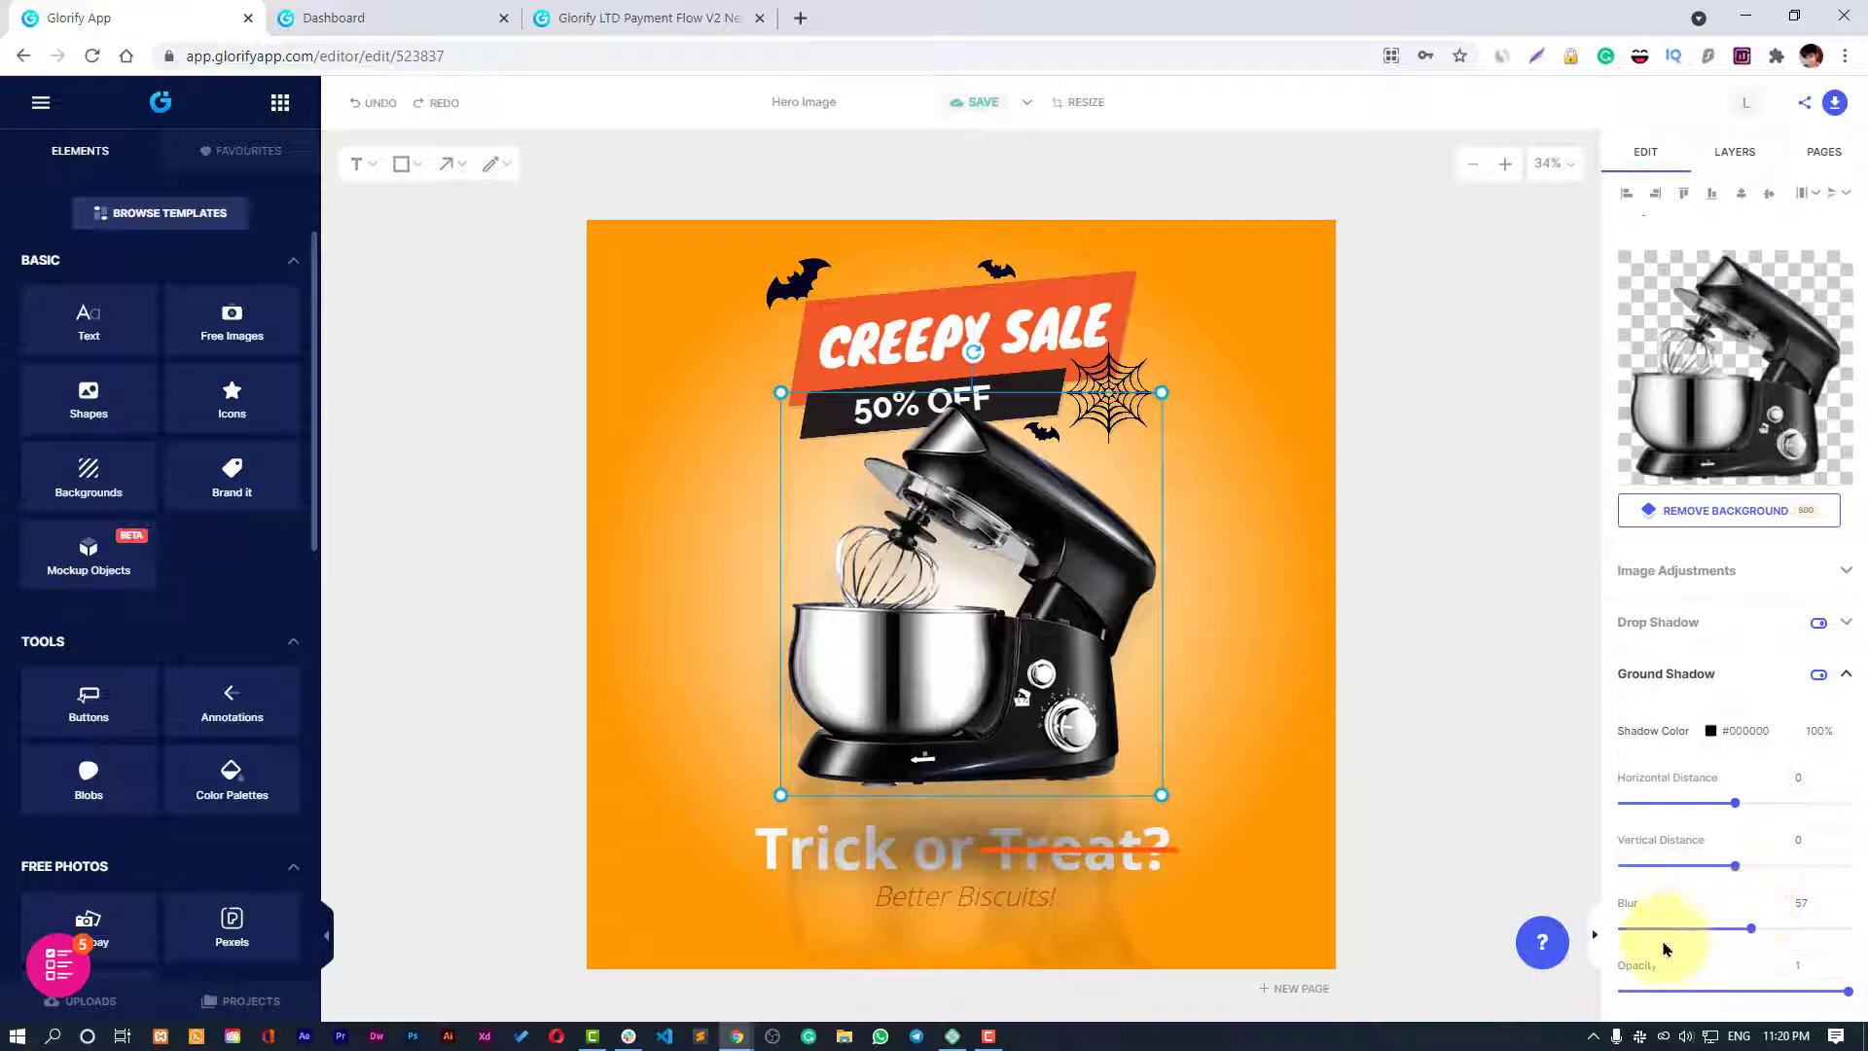
drag(1822, 997, 1810, 989)
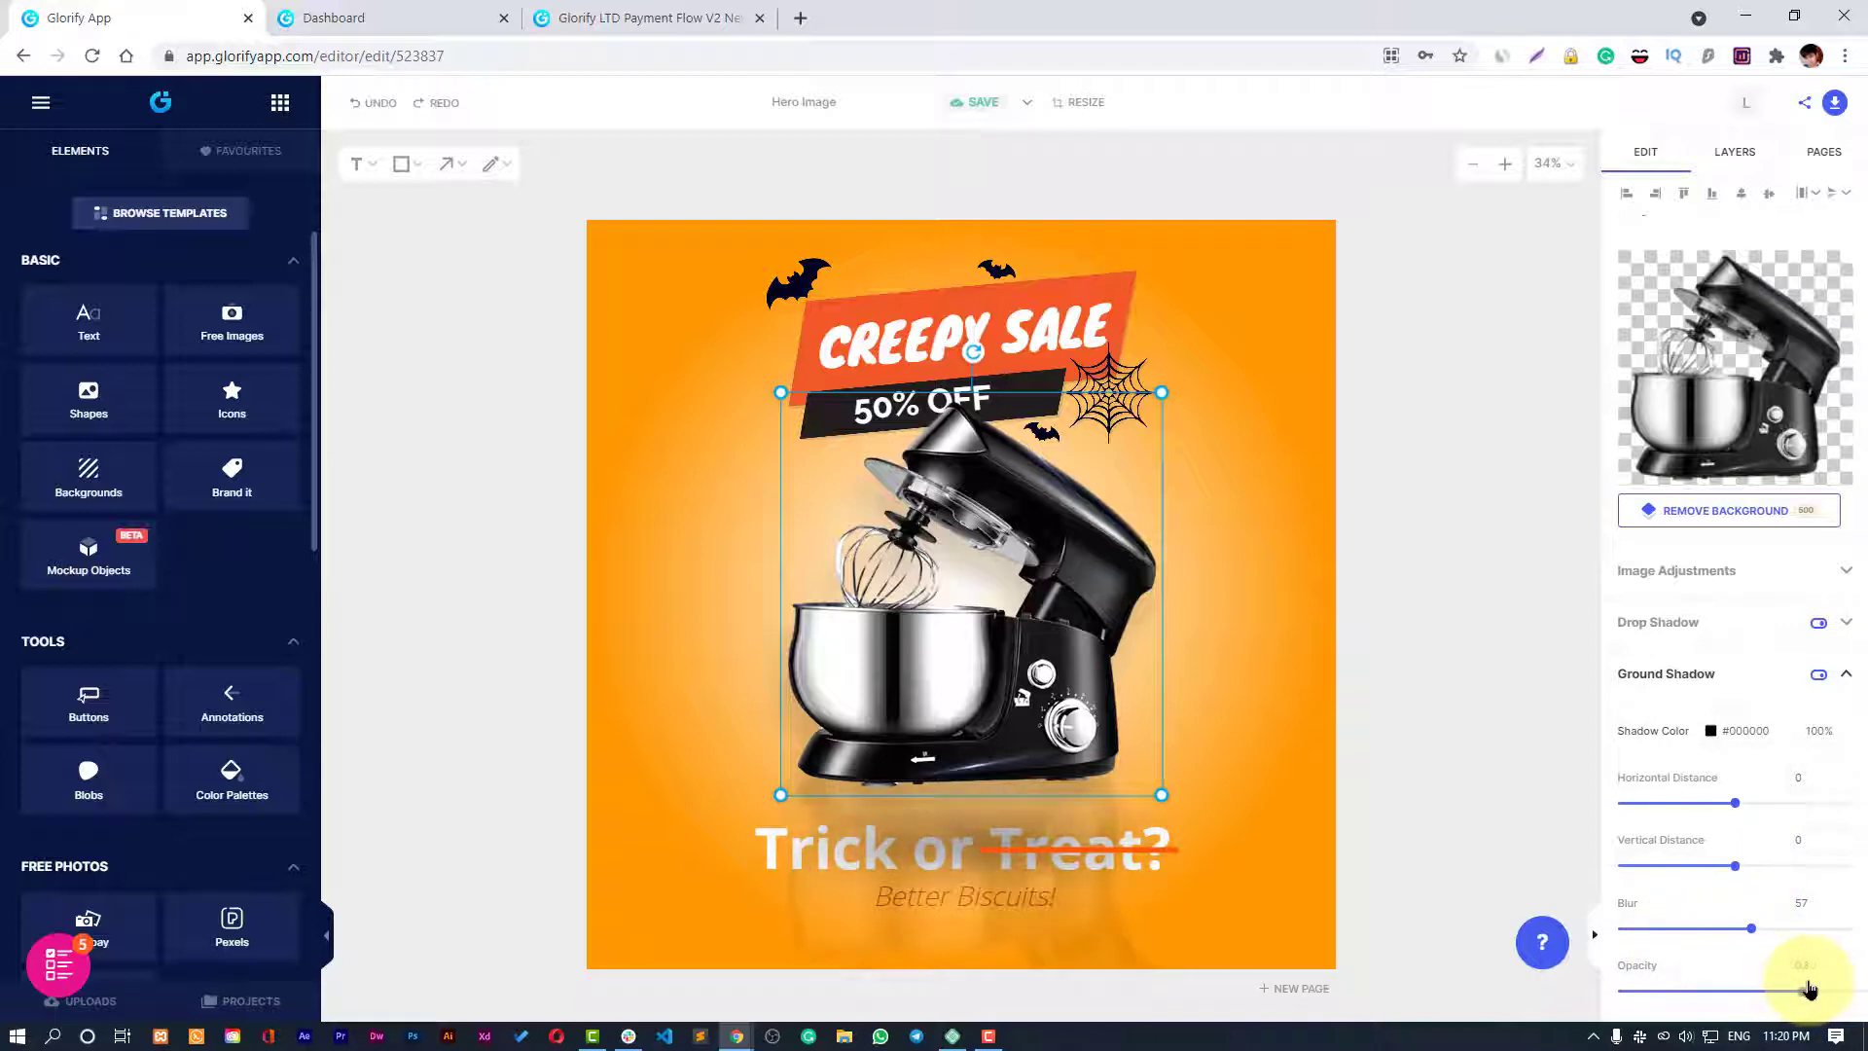
click(1449, 783)
Move the Trick or Treat? headline just above the orange line and enlarge the spider web.
mouse_move(1080, 847)
mouse_down()
mouse_move(1085, 991)
mouse_move(1093, 888)
mouse_move(1076, 925)
mouse_move(1063, 800)
mouse_move(1062, 820)
mouse_up()
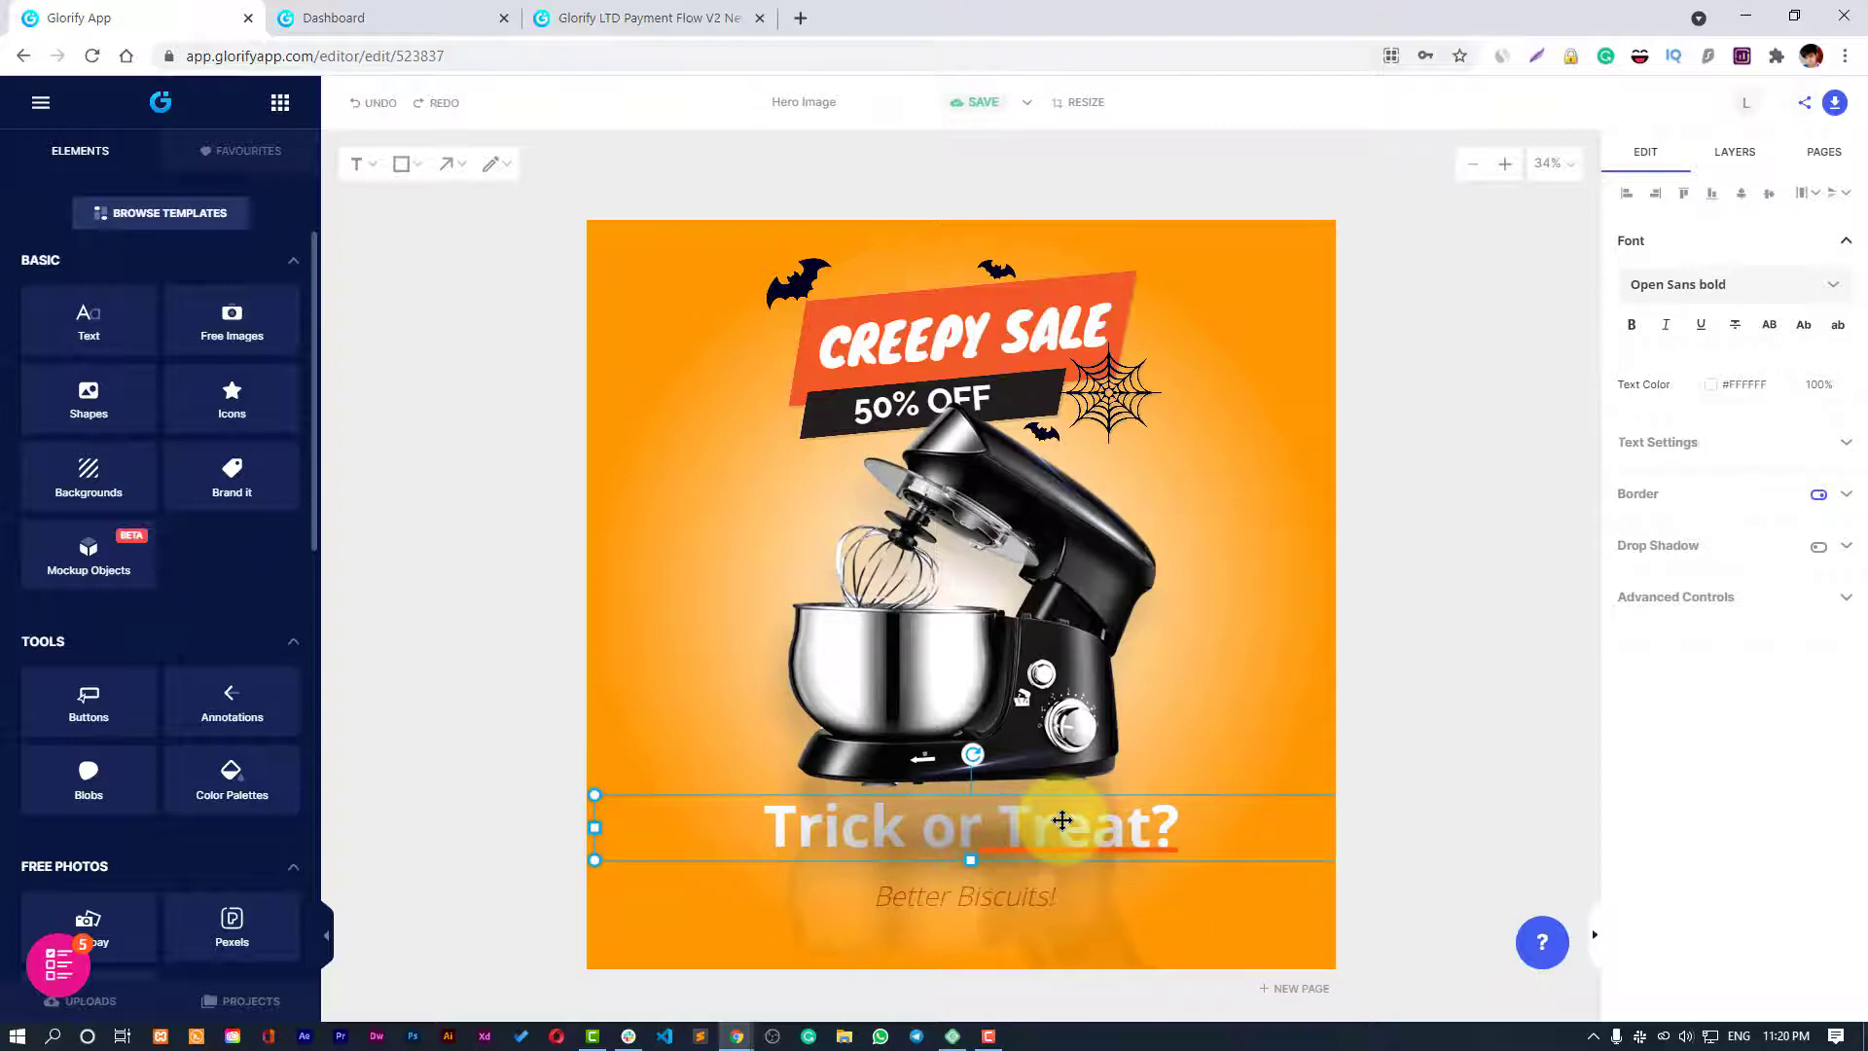
drag(1063, 820, 1062, 820)
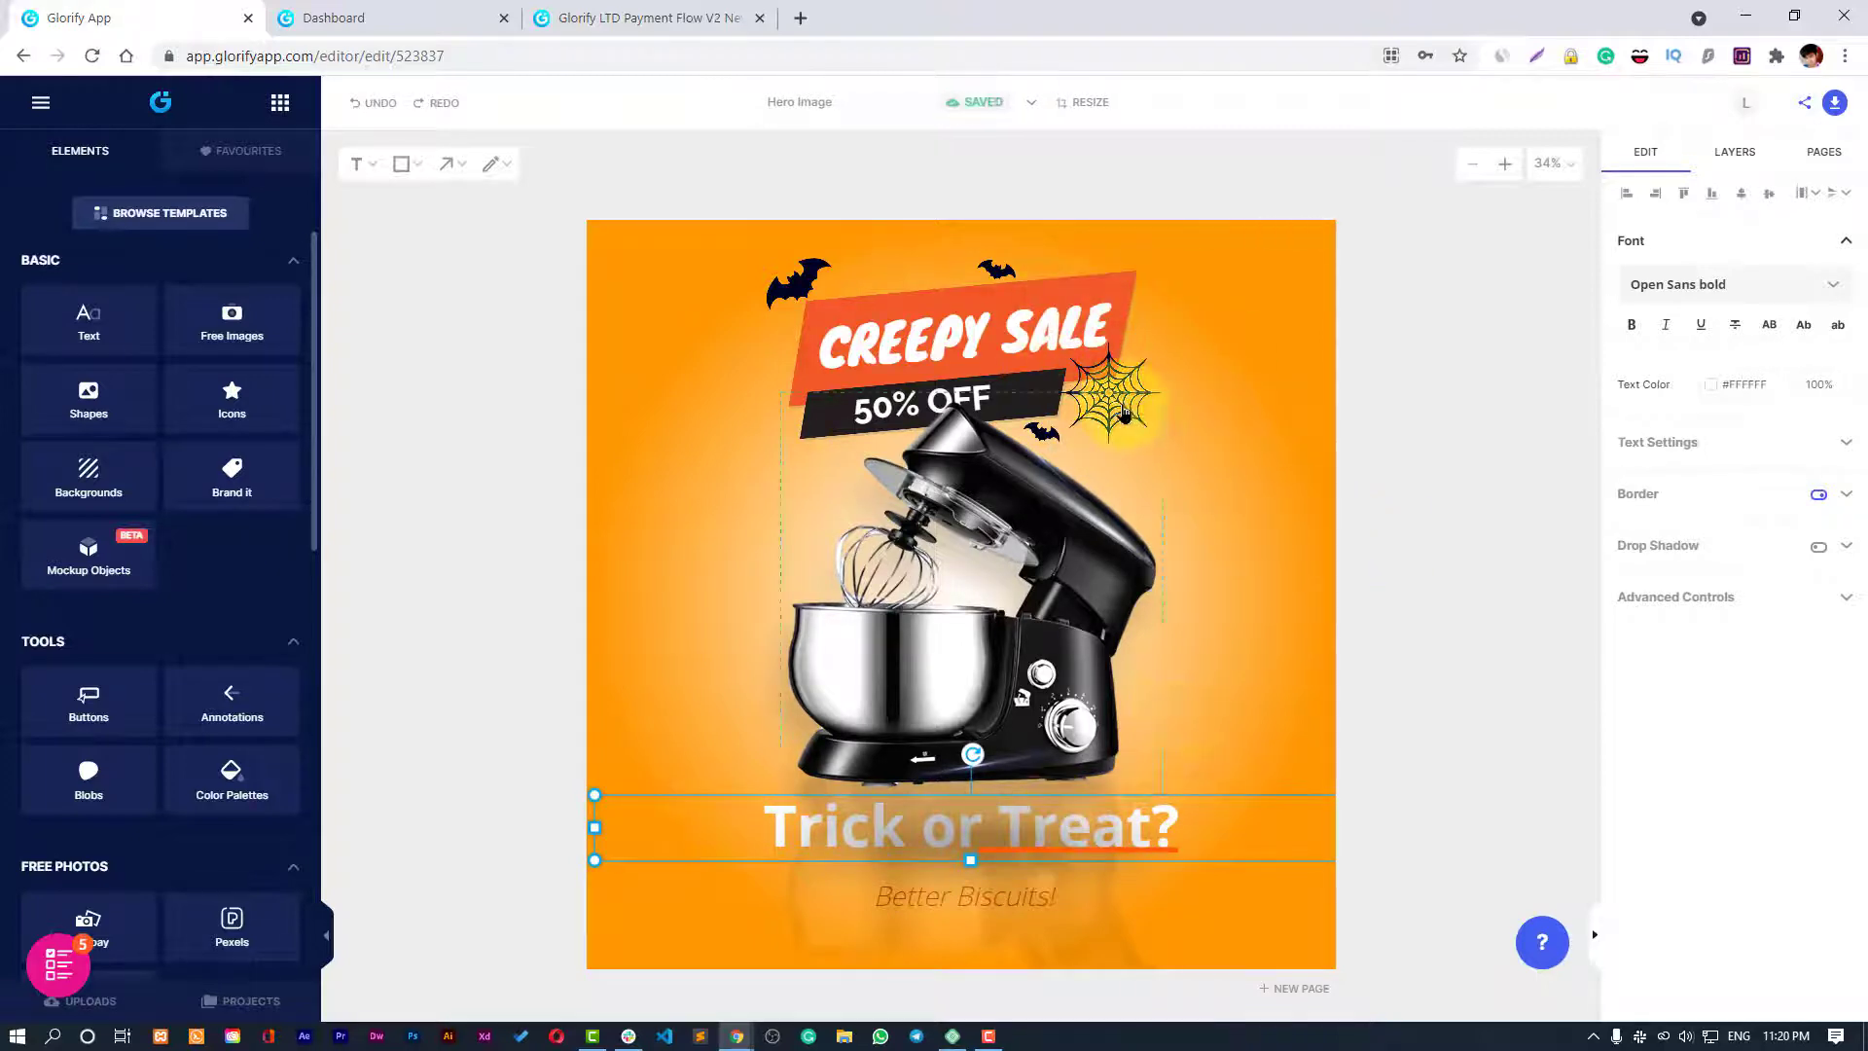
click(1130, 398)
click(1131, 399)
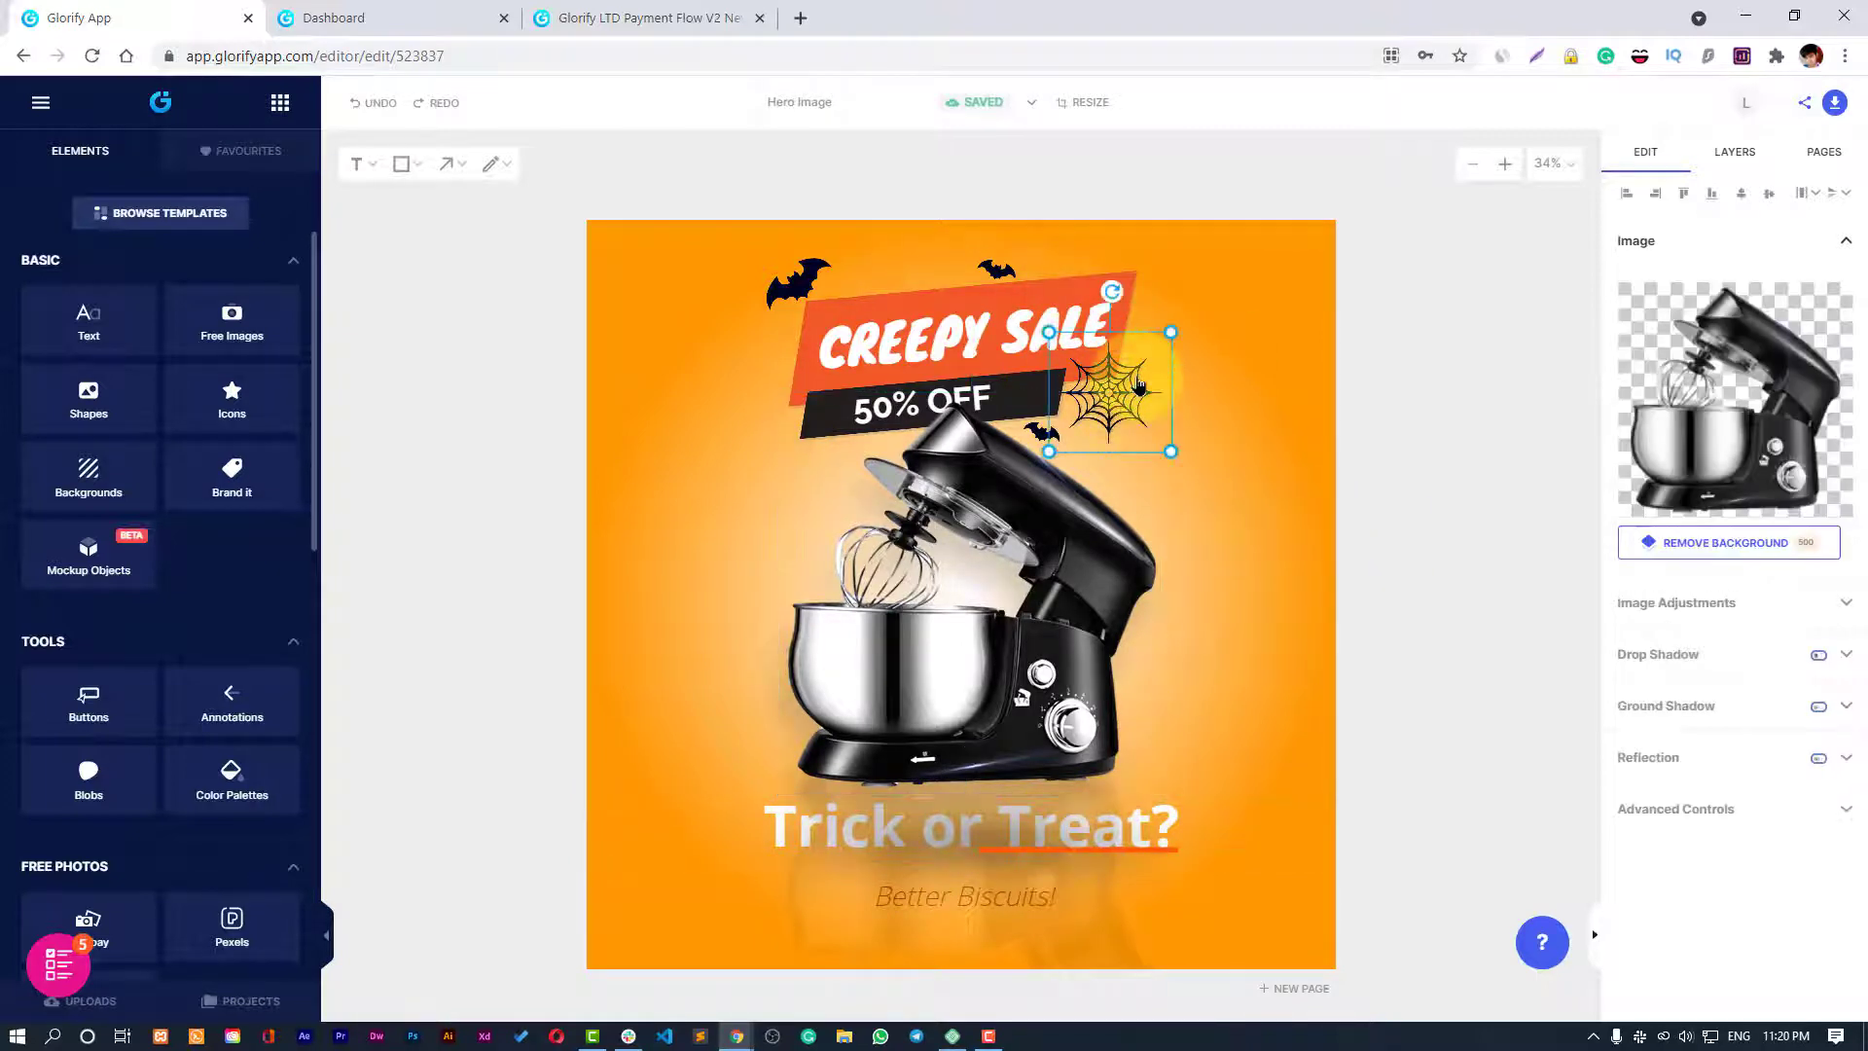
click(1183, 339)
click(1157, 356)
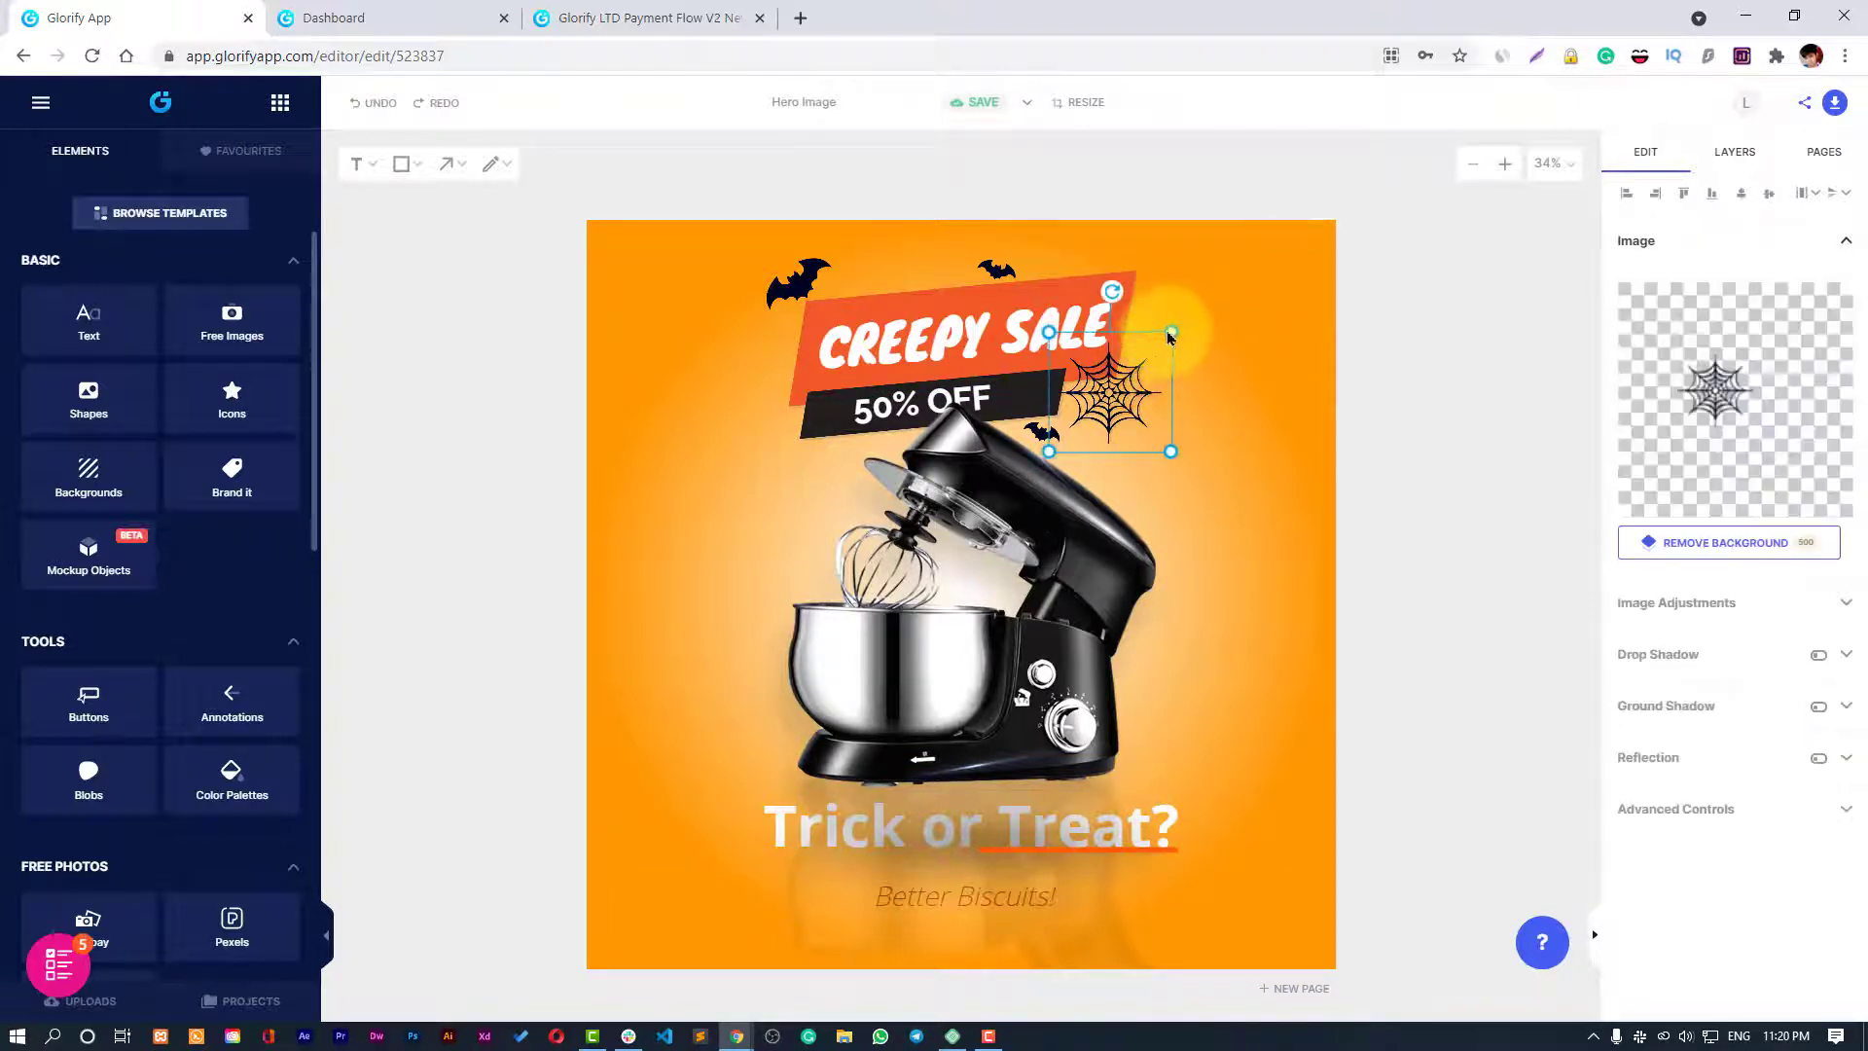
mouse_move(1170, 333)
mouse_down()
mouse_move(1271, 254)
mouse_move(1194, 309)
mouse_up()
click(1476, 309)
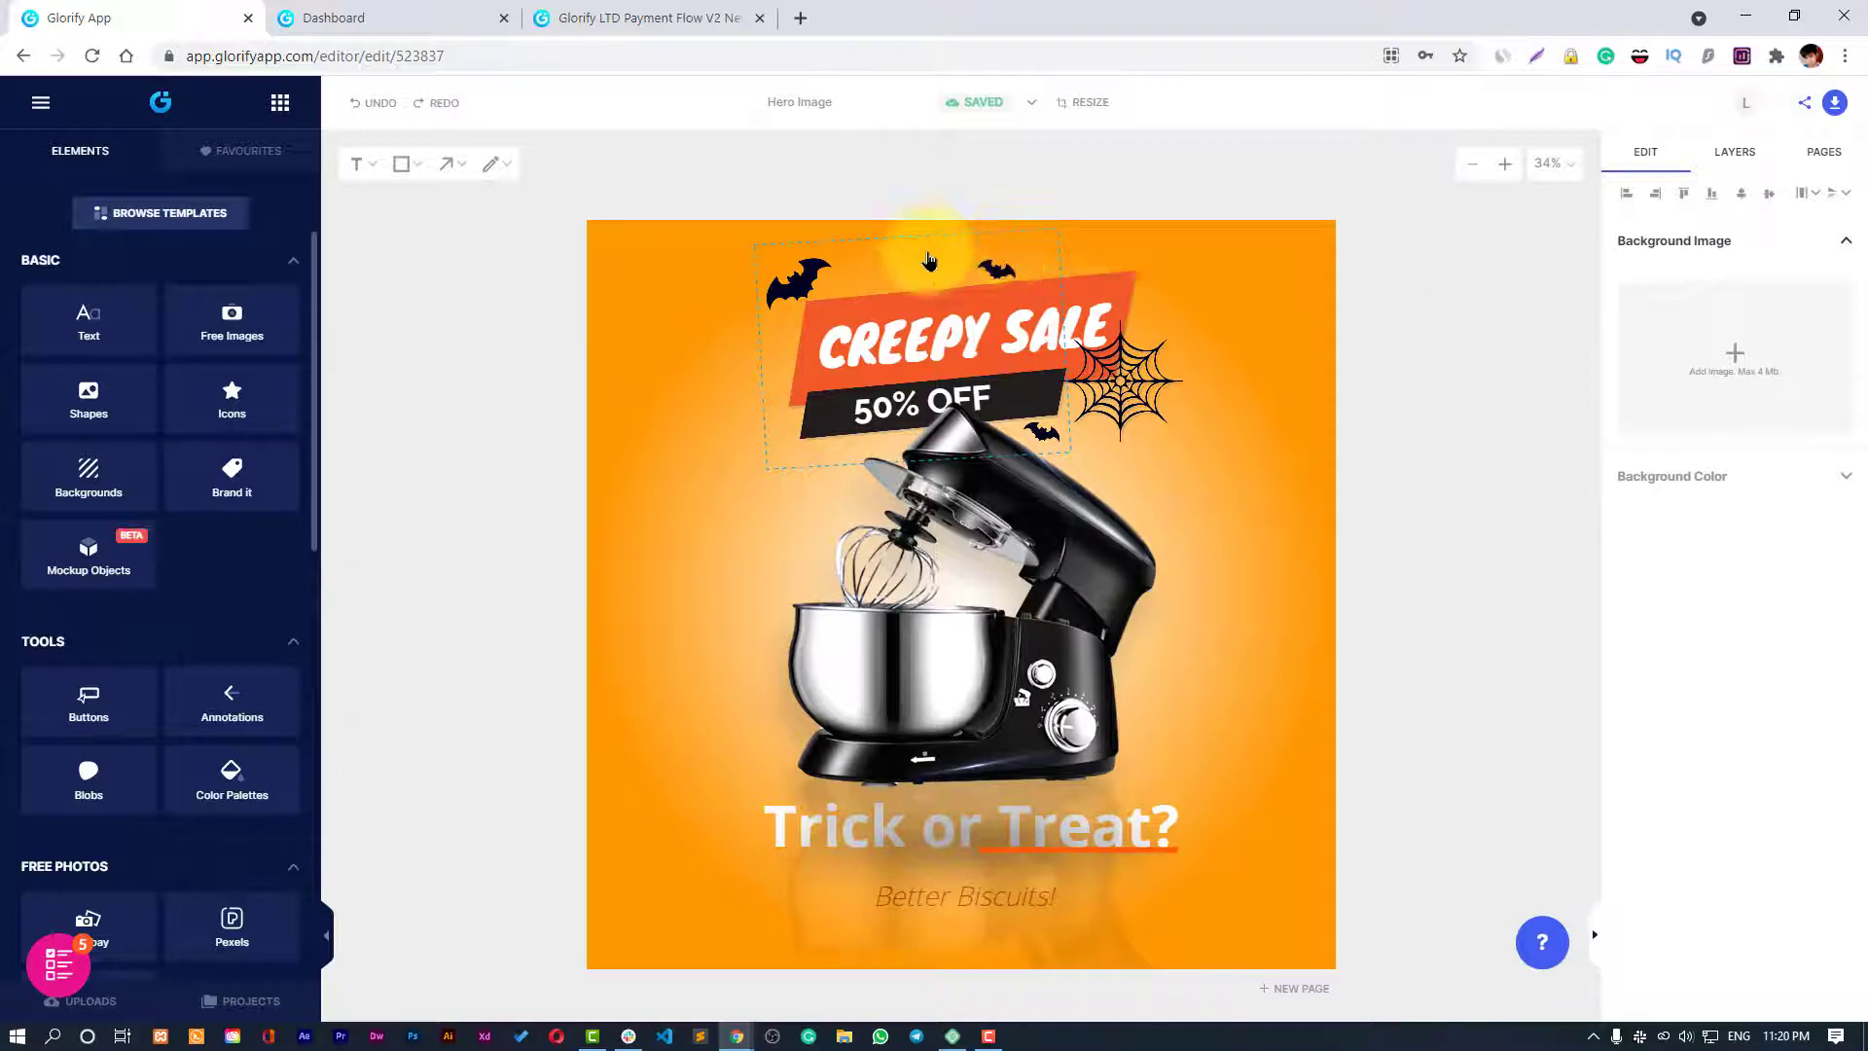
click(847, 105)
click(830, 171)
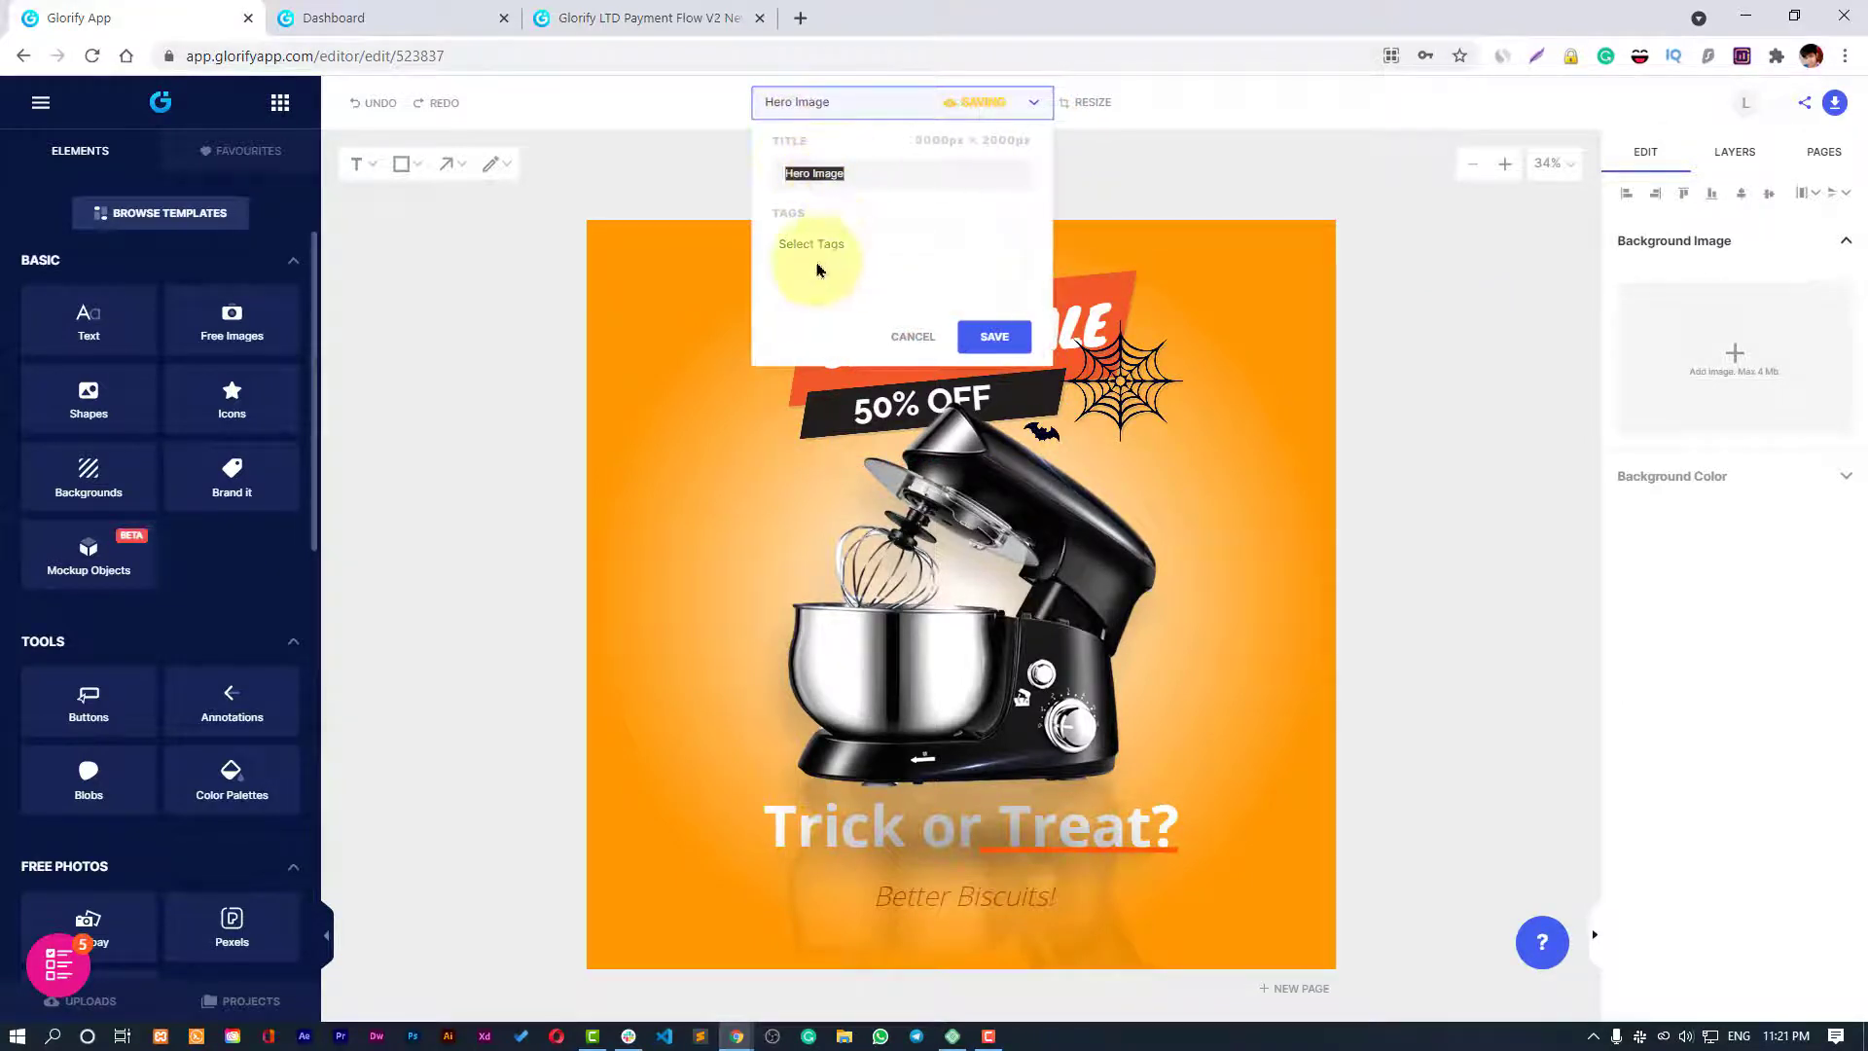
click(770, 249)
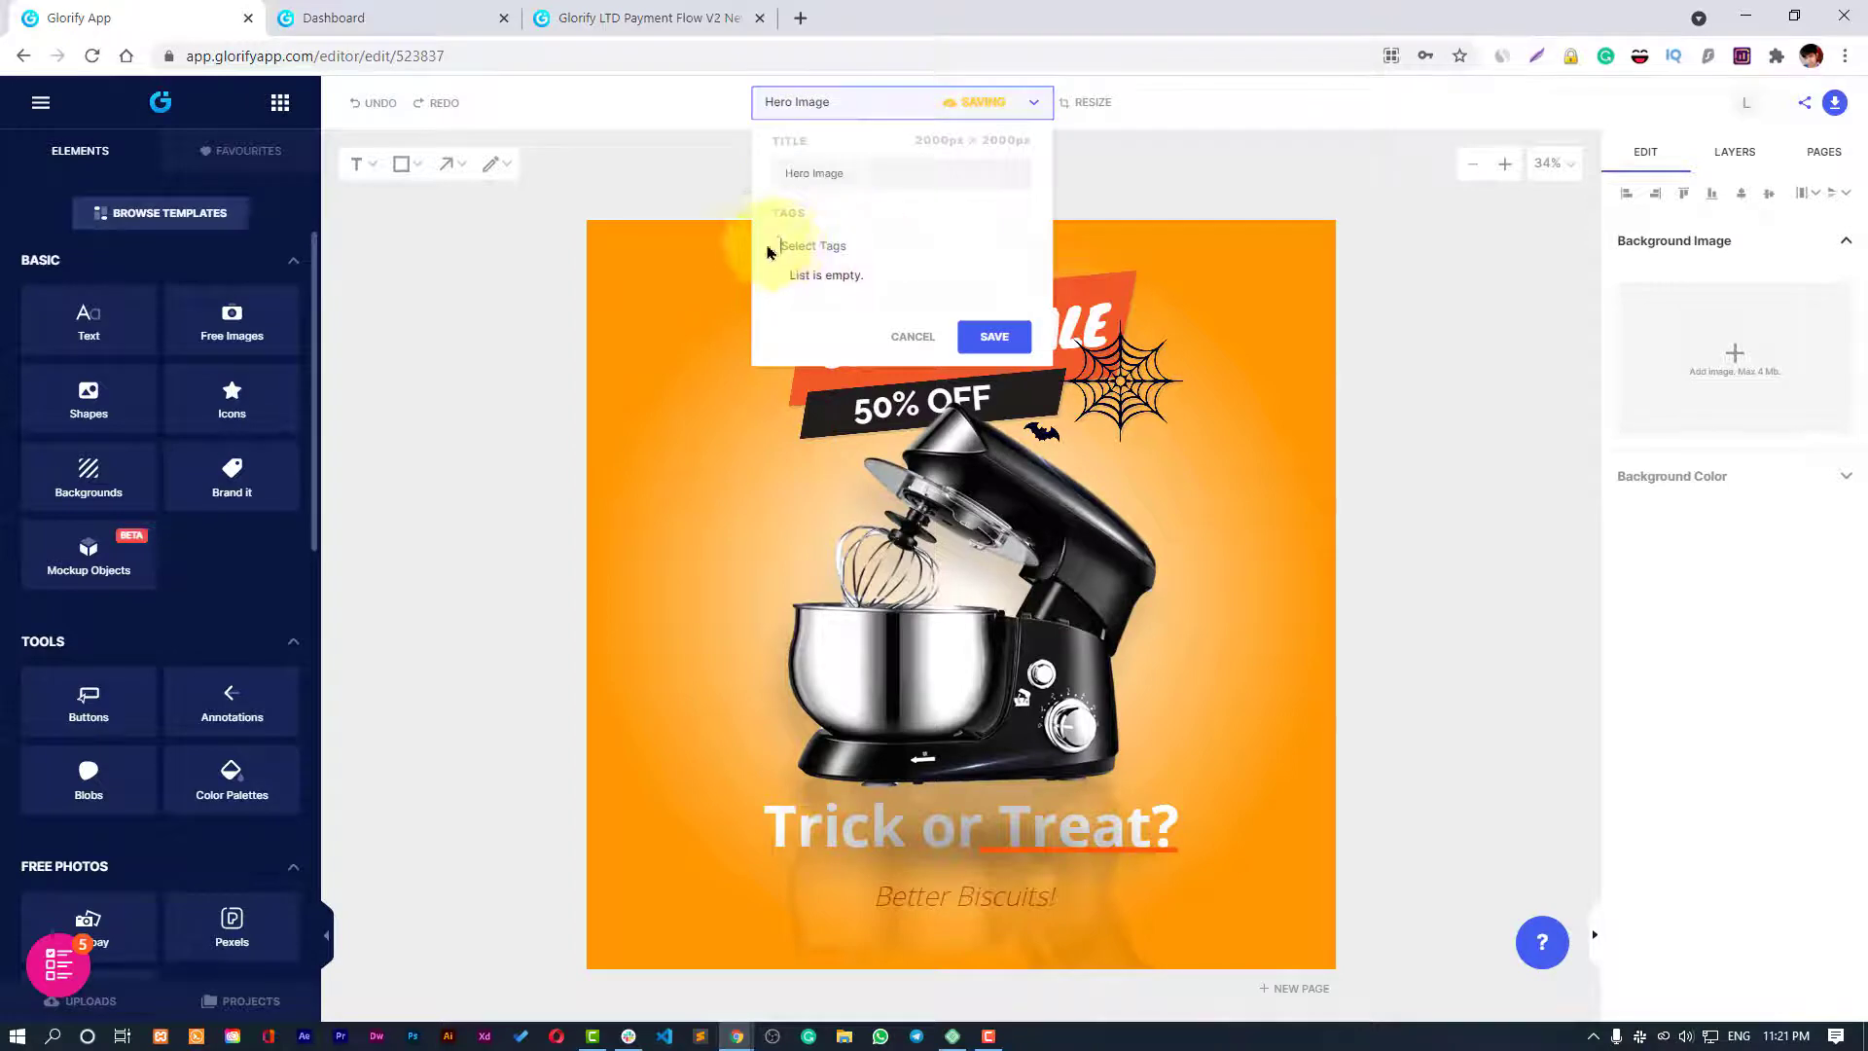
click(913, 337)
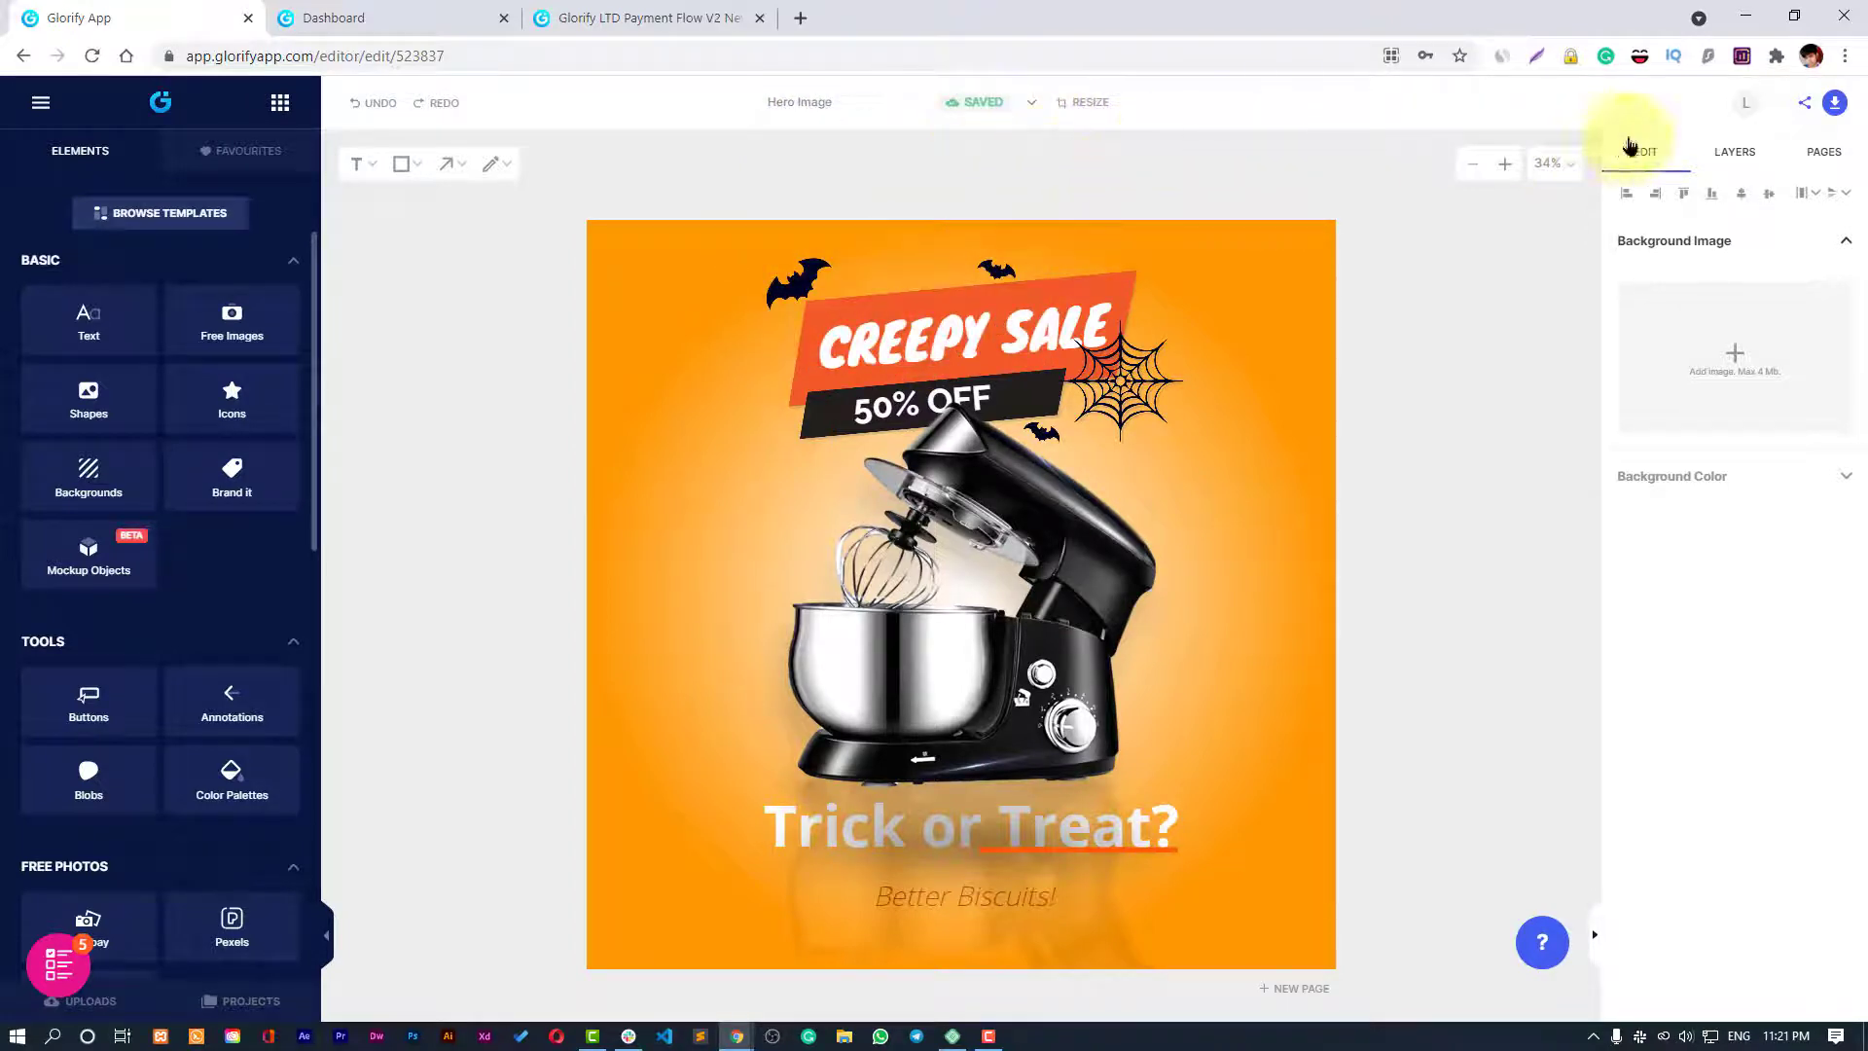
Recolour the ad background with the DroidCrunch brand red, then add and delete both brand logos.
click(222, 486)
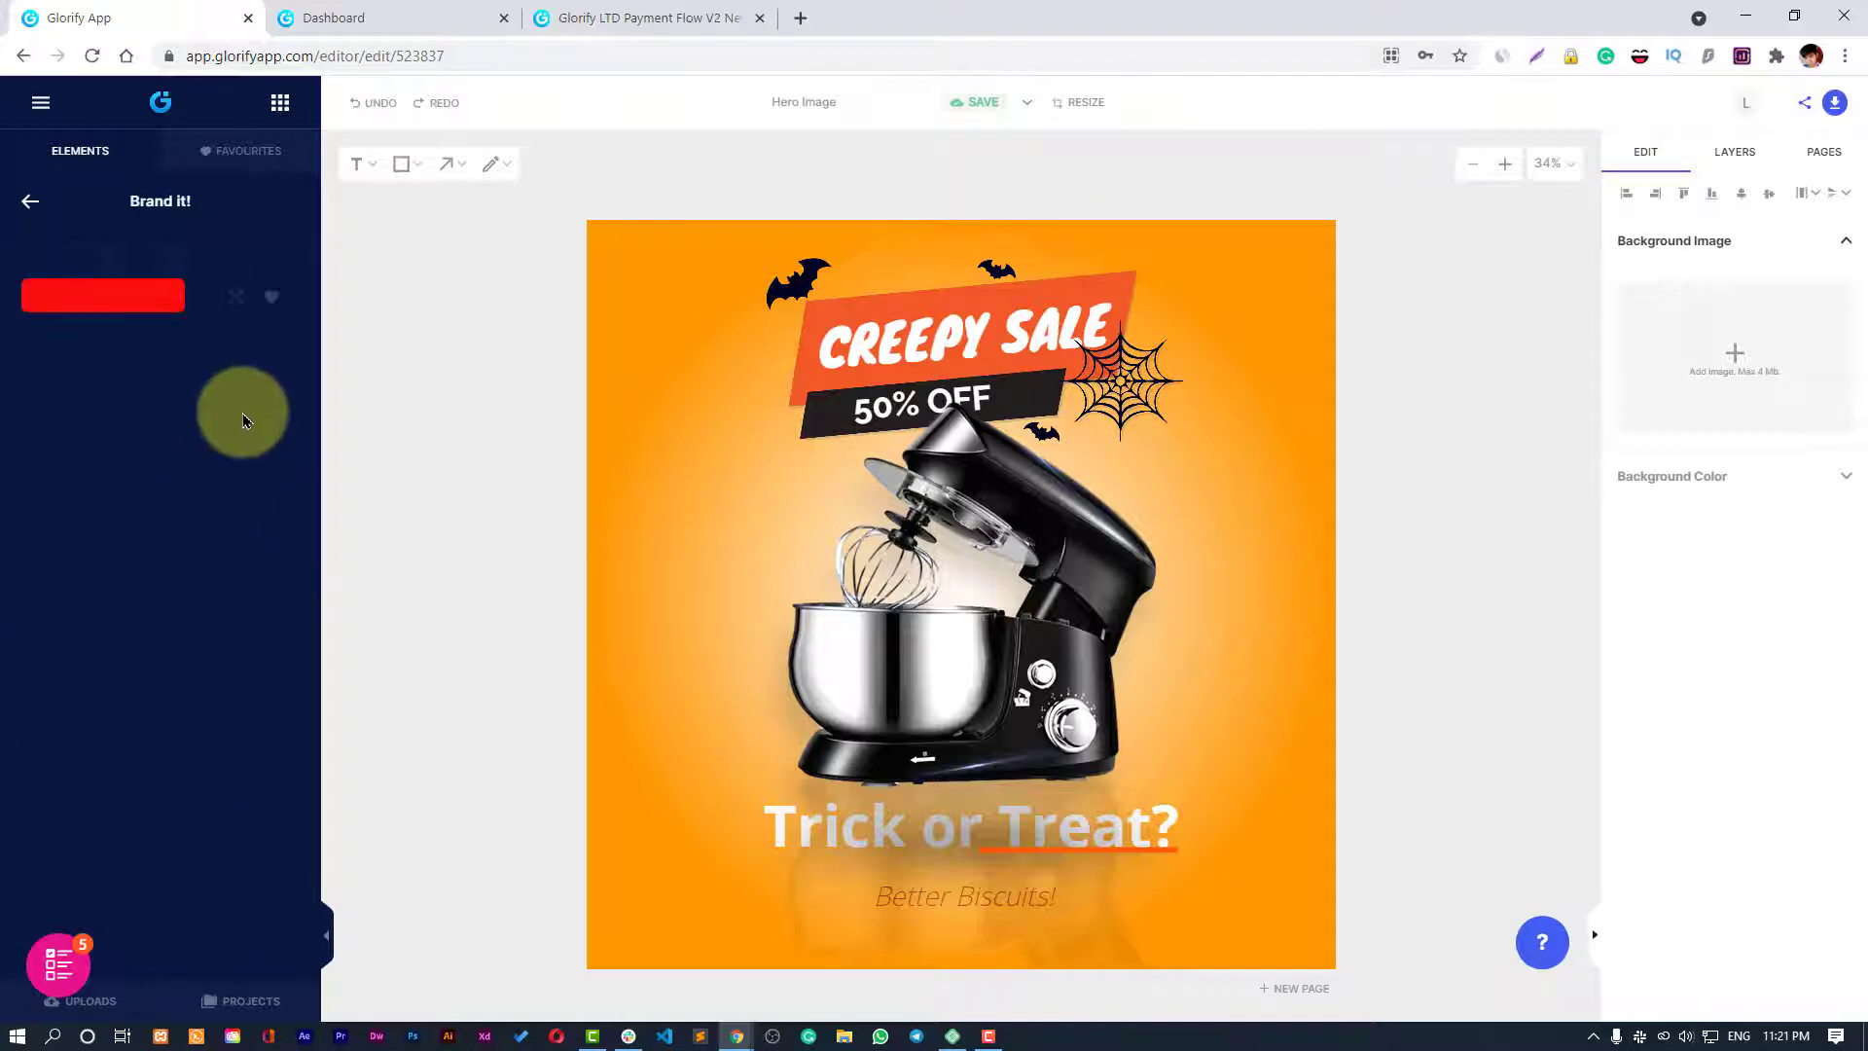
click(141, 305)
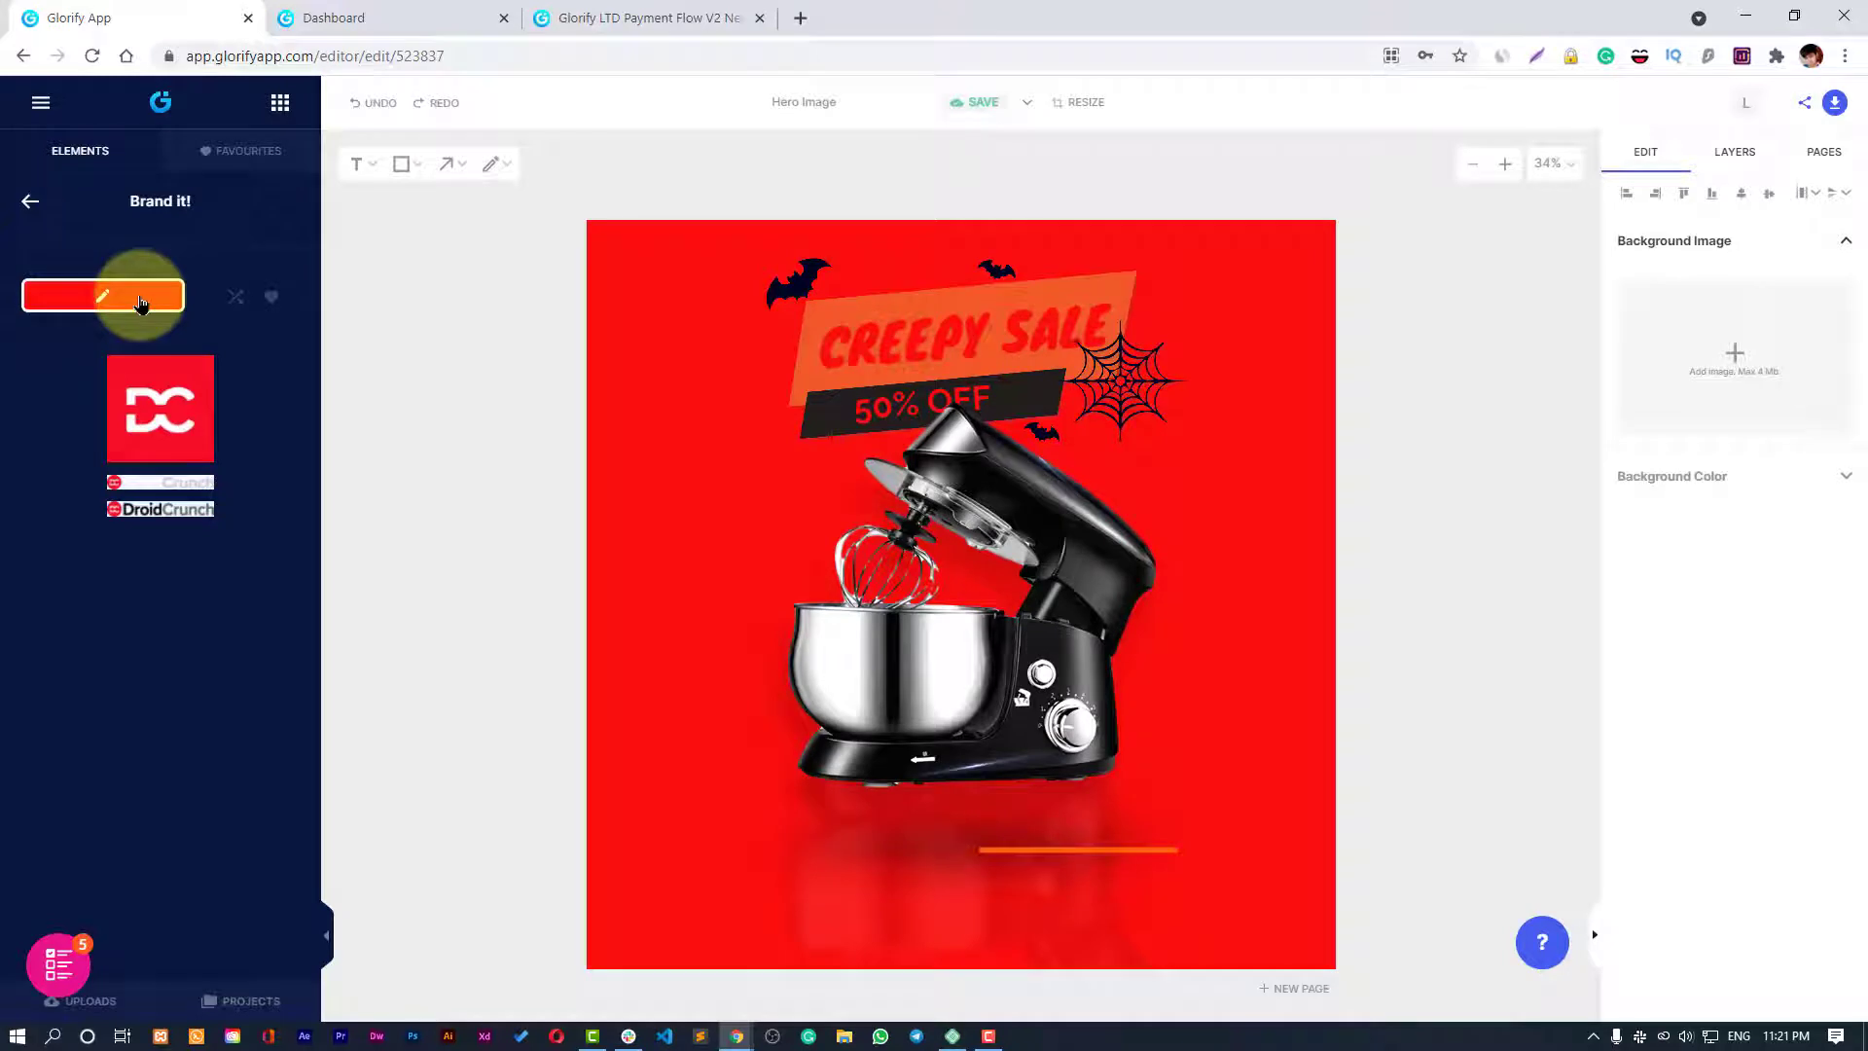
click(166, 477)
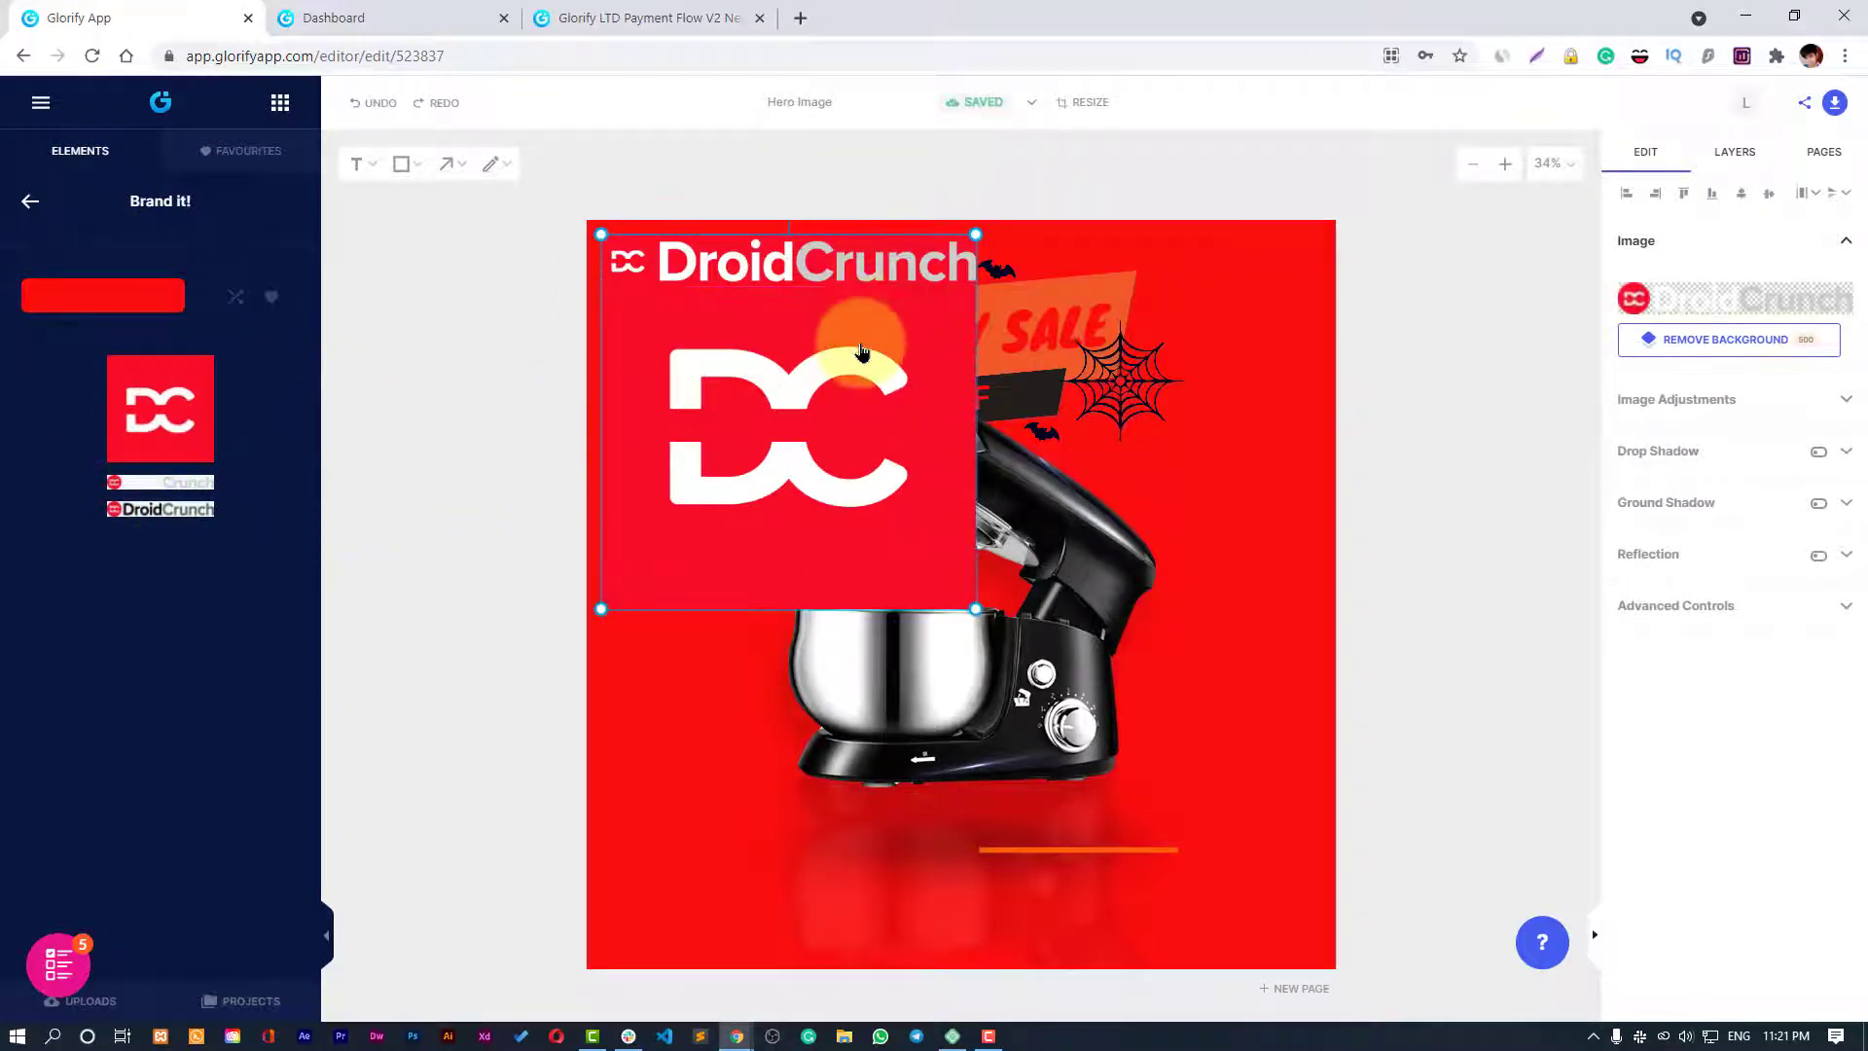
key(Delete)
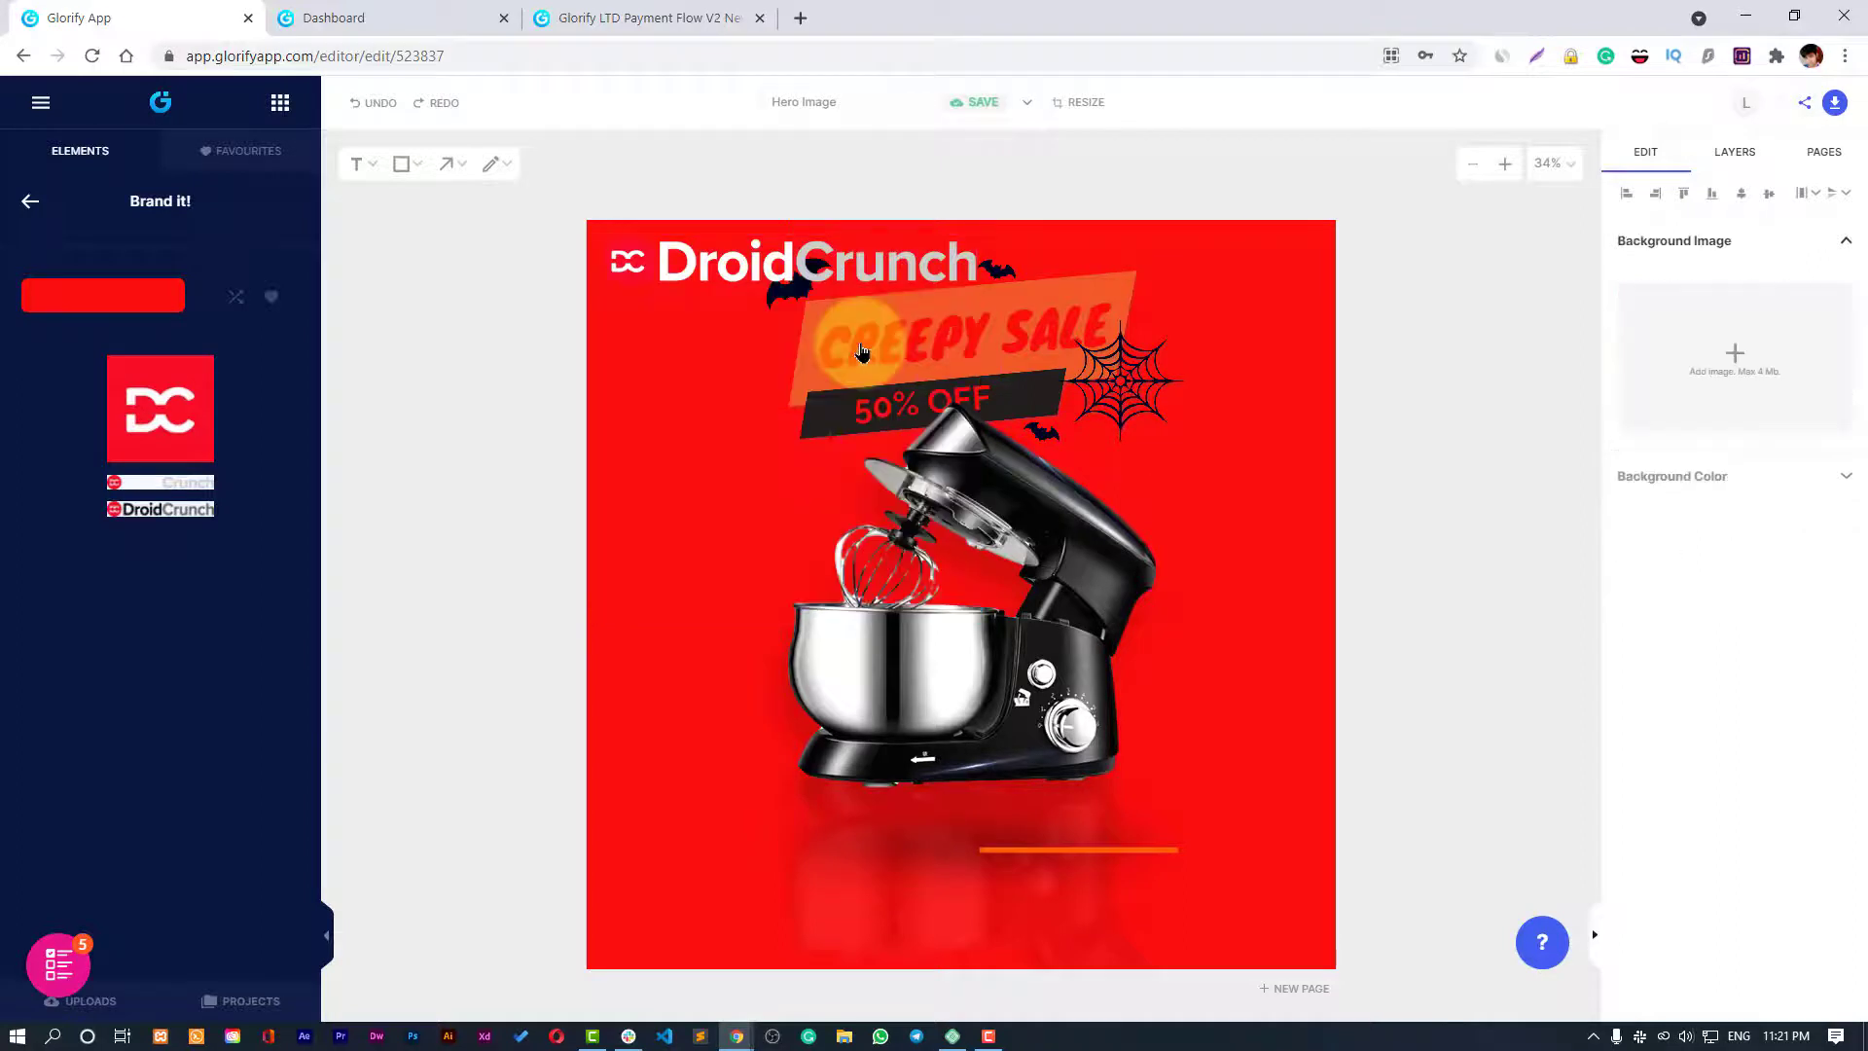
click(741, 256)
key(Delete)
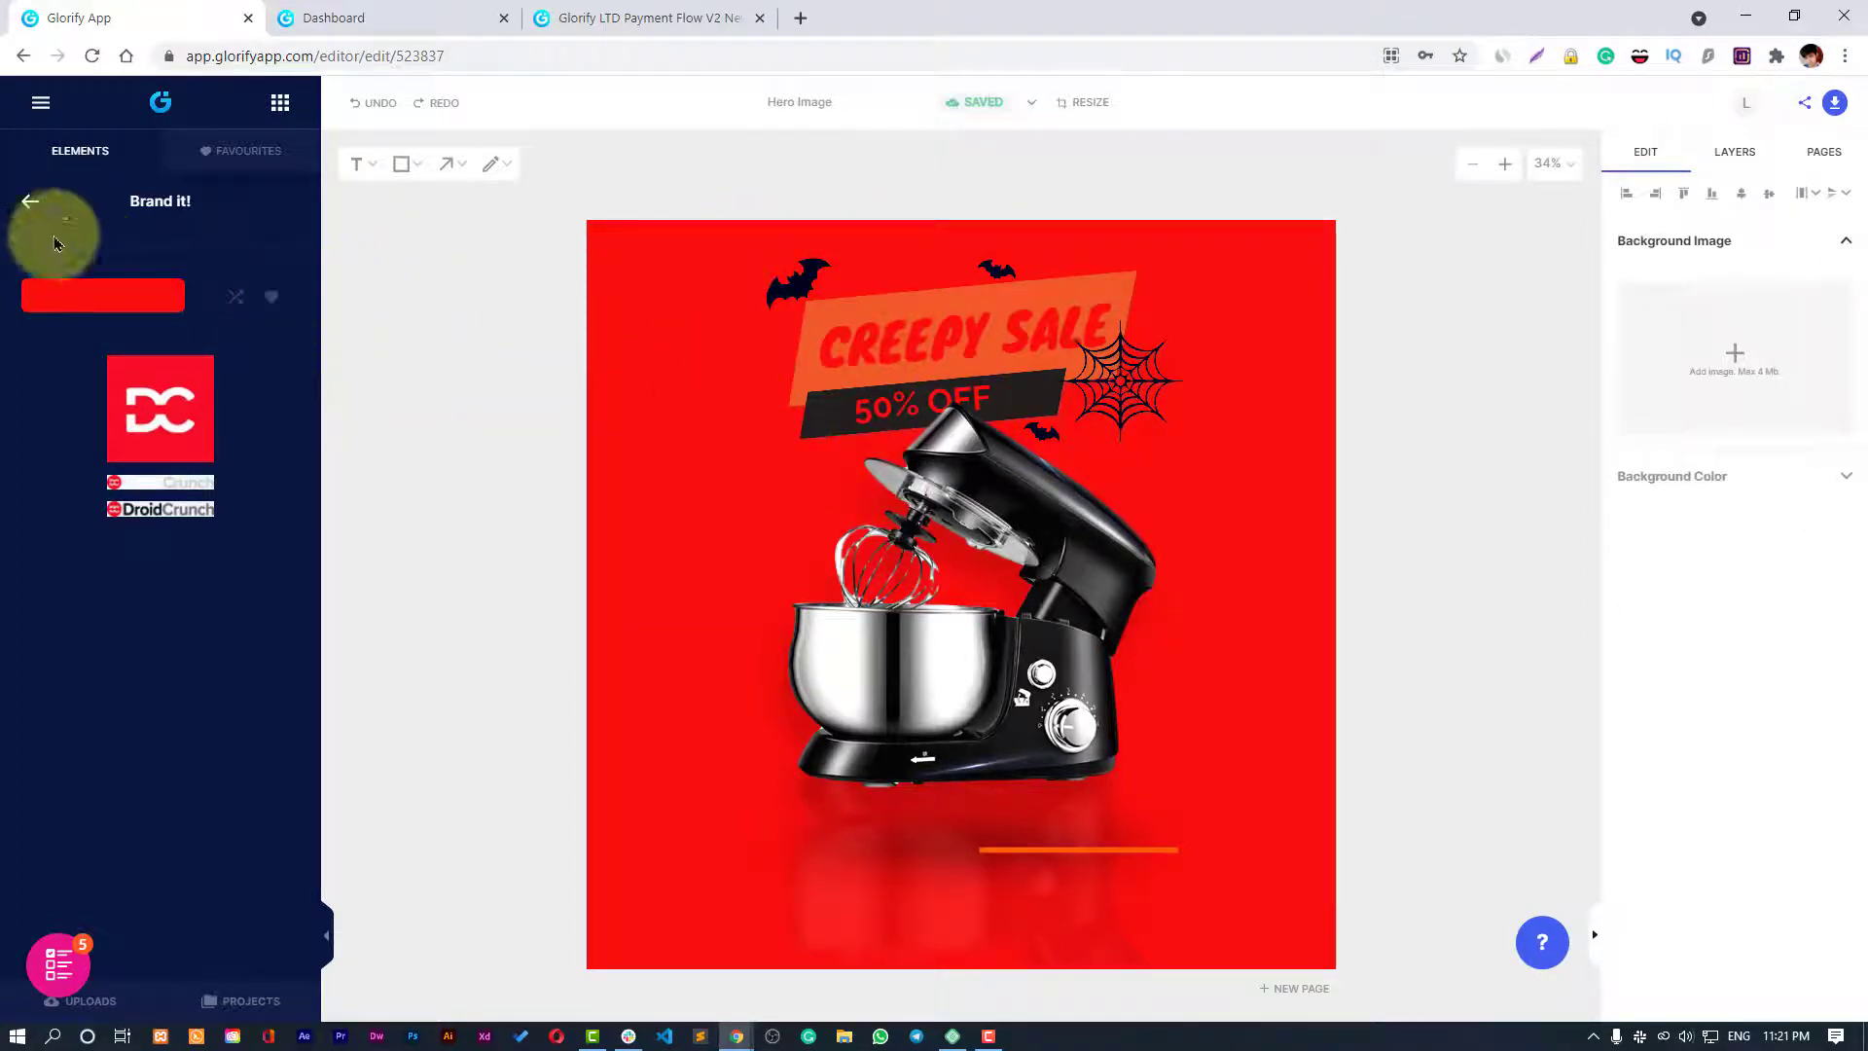
Undo the last two deletions to restore the DroidCrunch wordmark and red DC logo square.
click(29, 204)
key(ctrl+z)
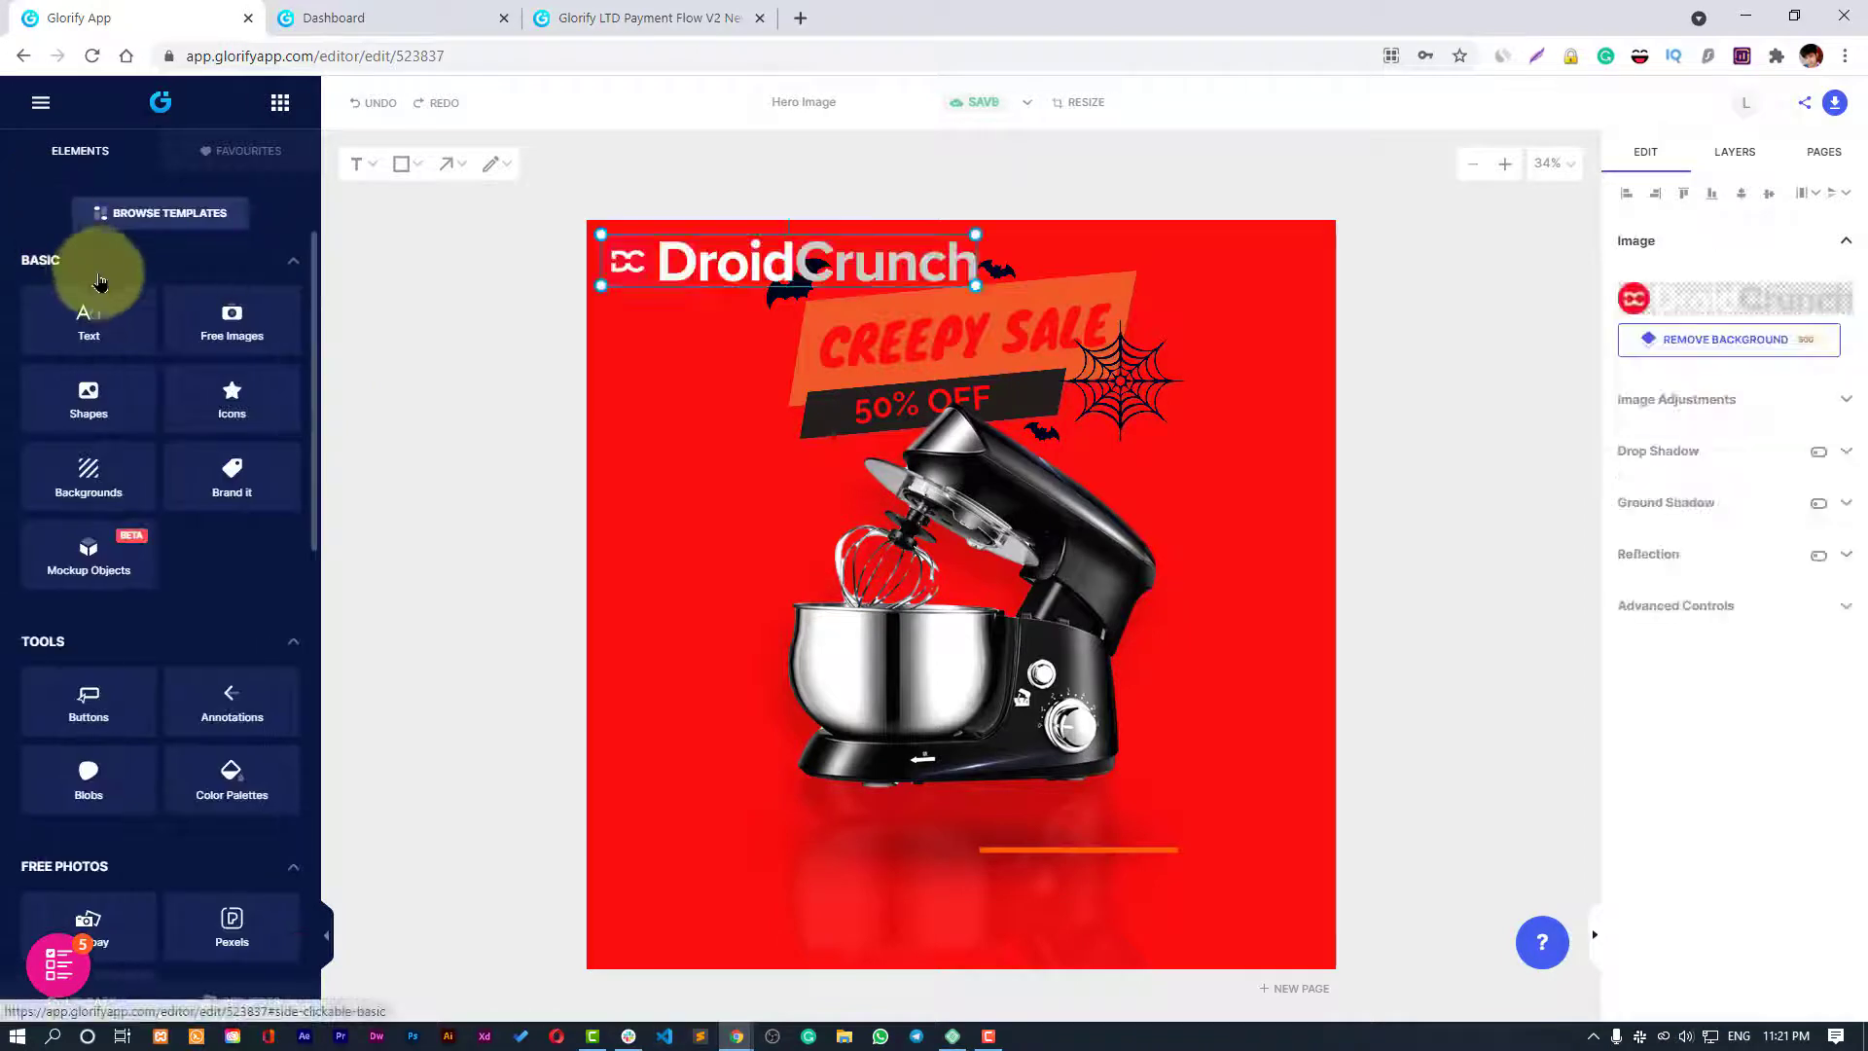
key(ctrl+z)
click(394, 394)
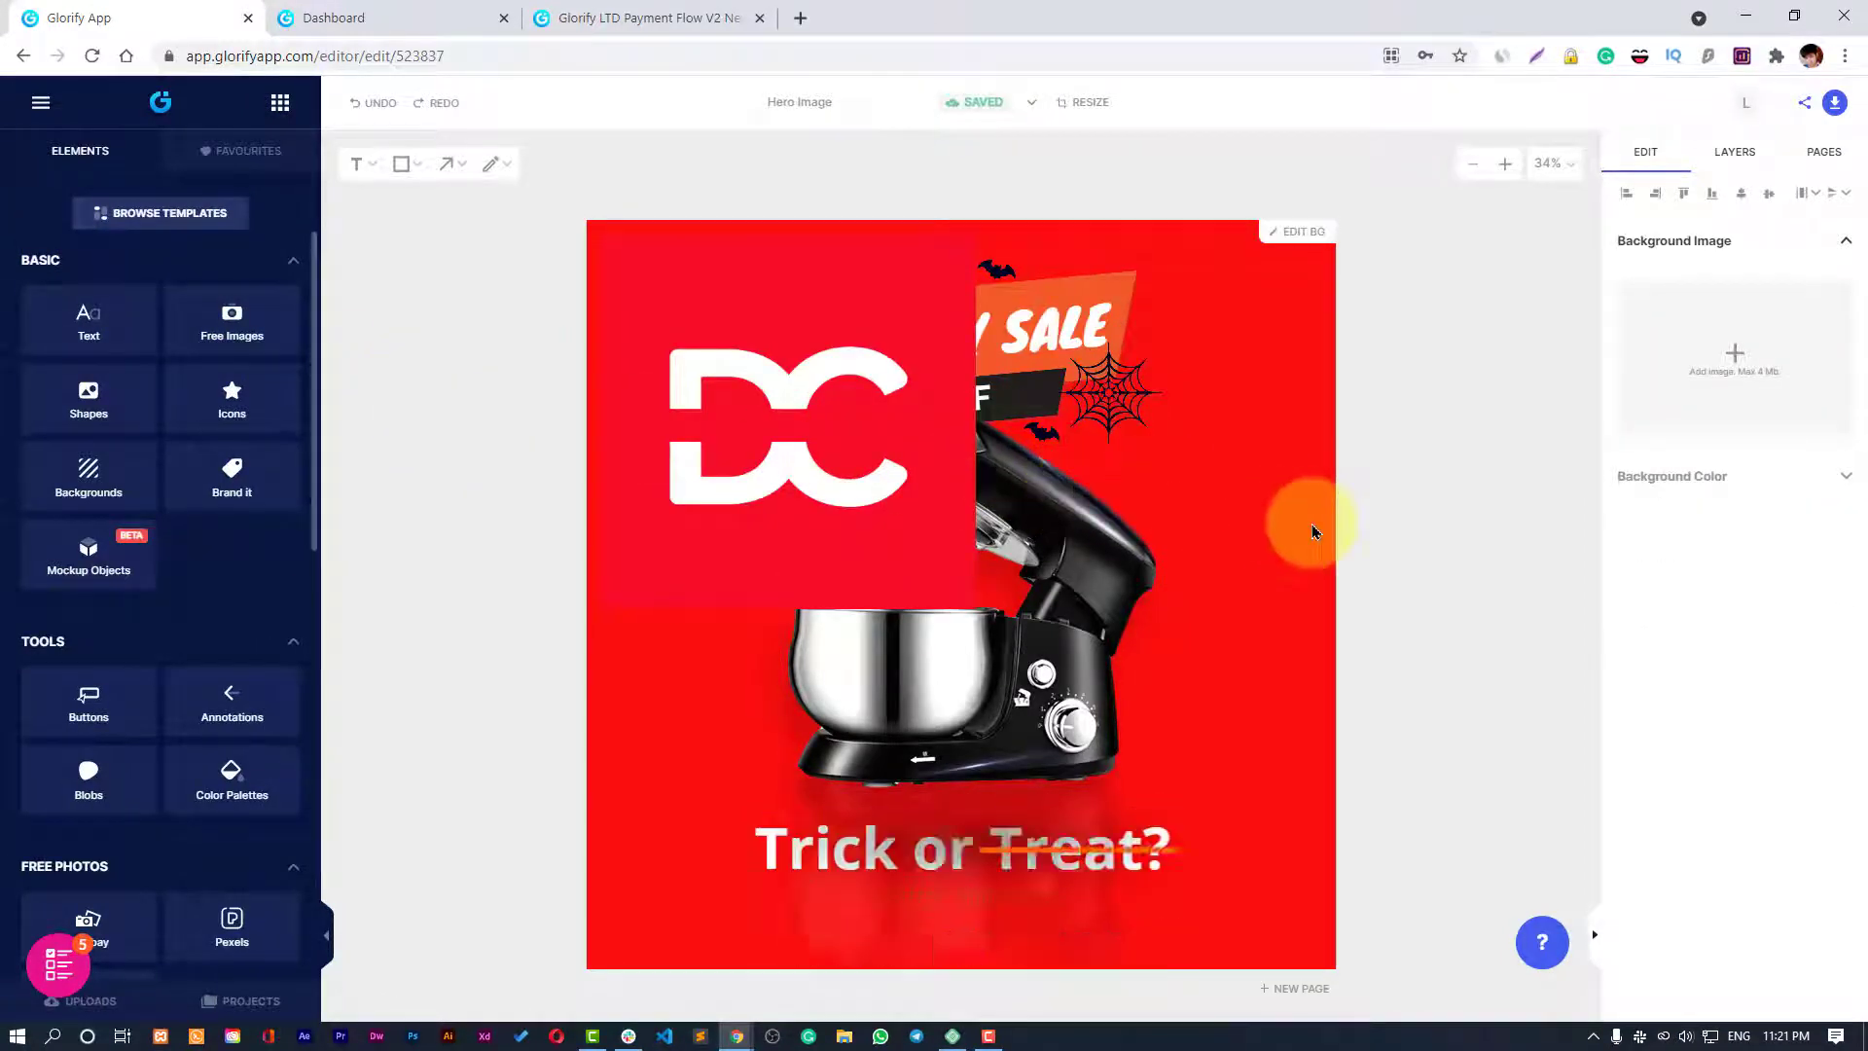
Look through the icon library, then set a colourful paint texture as the ad background.
click(247, 409)
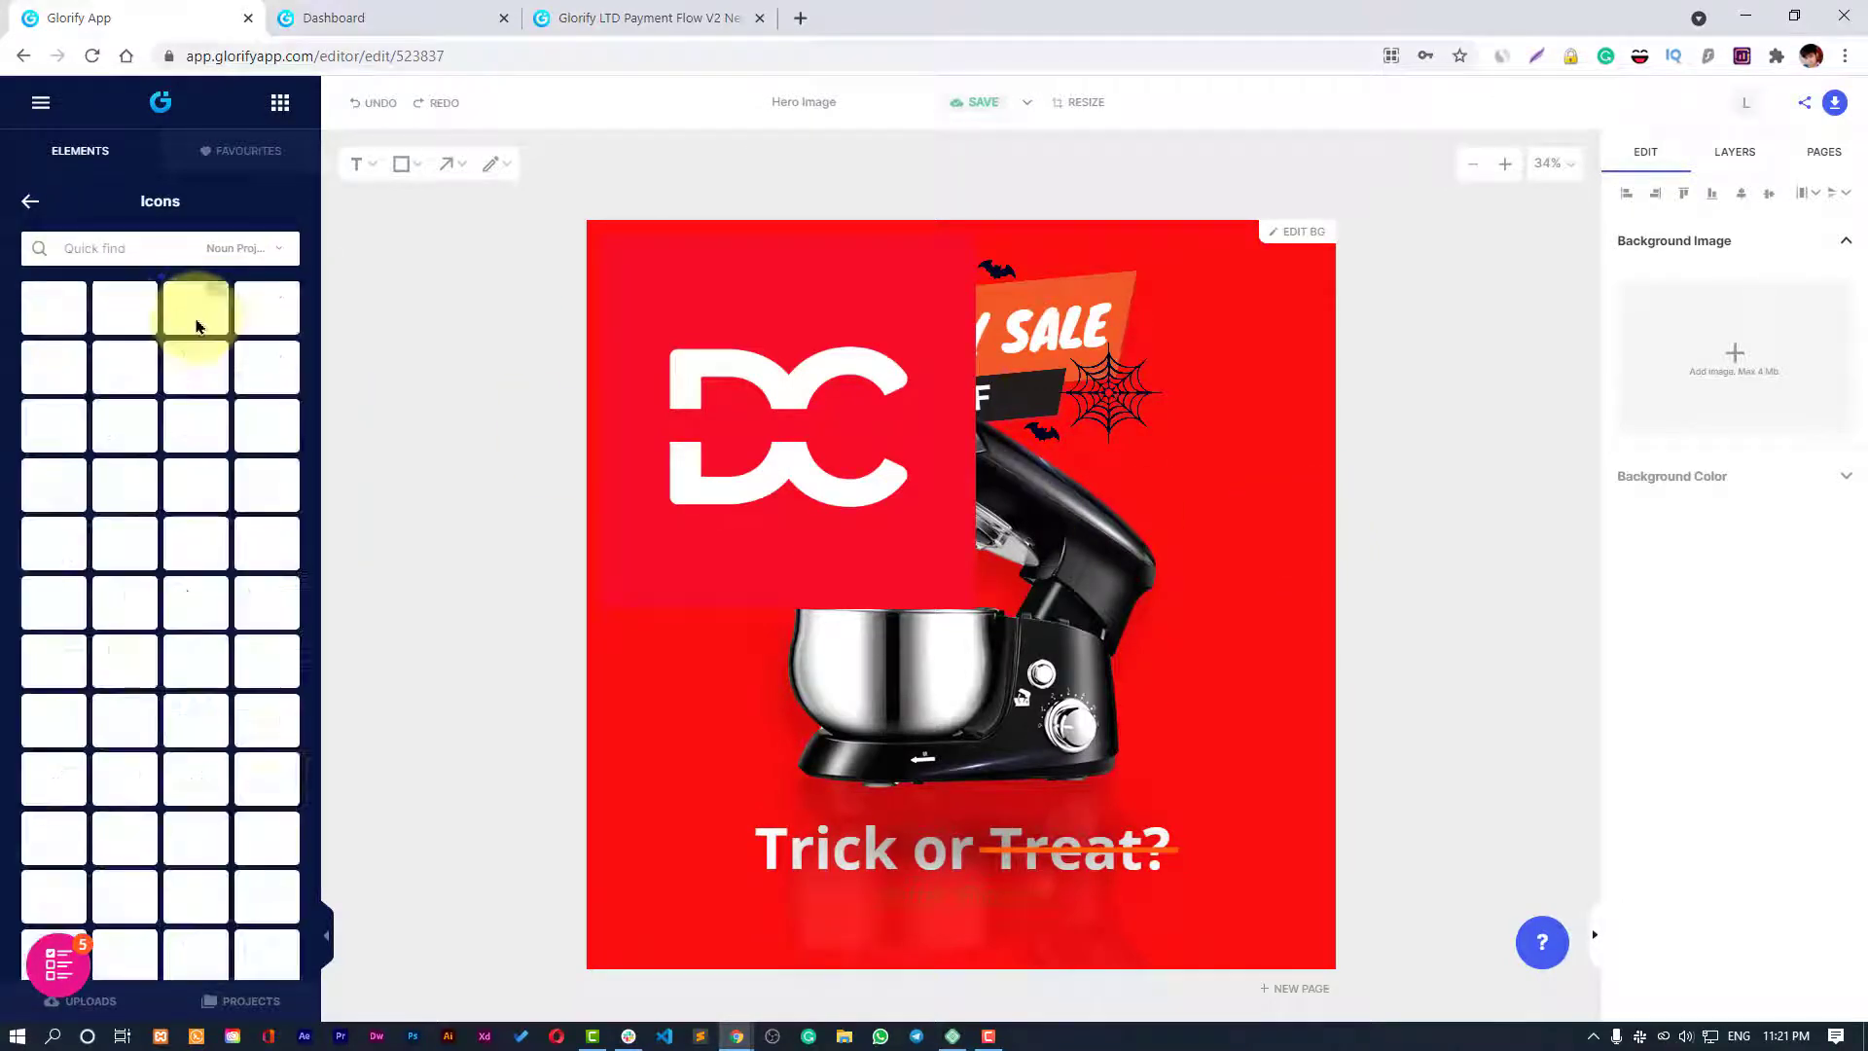
scroll(222, 454, down, 2)
scroll(222, 455, up, 2)
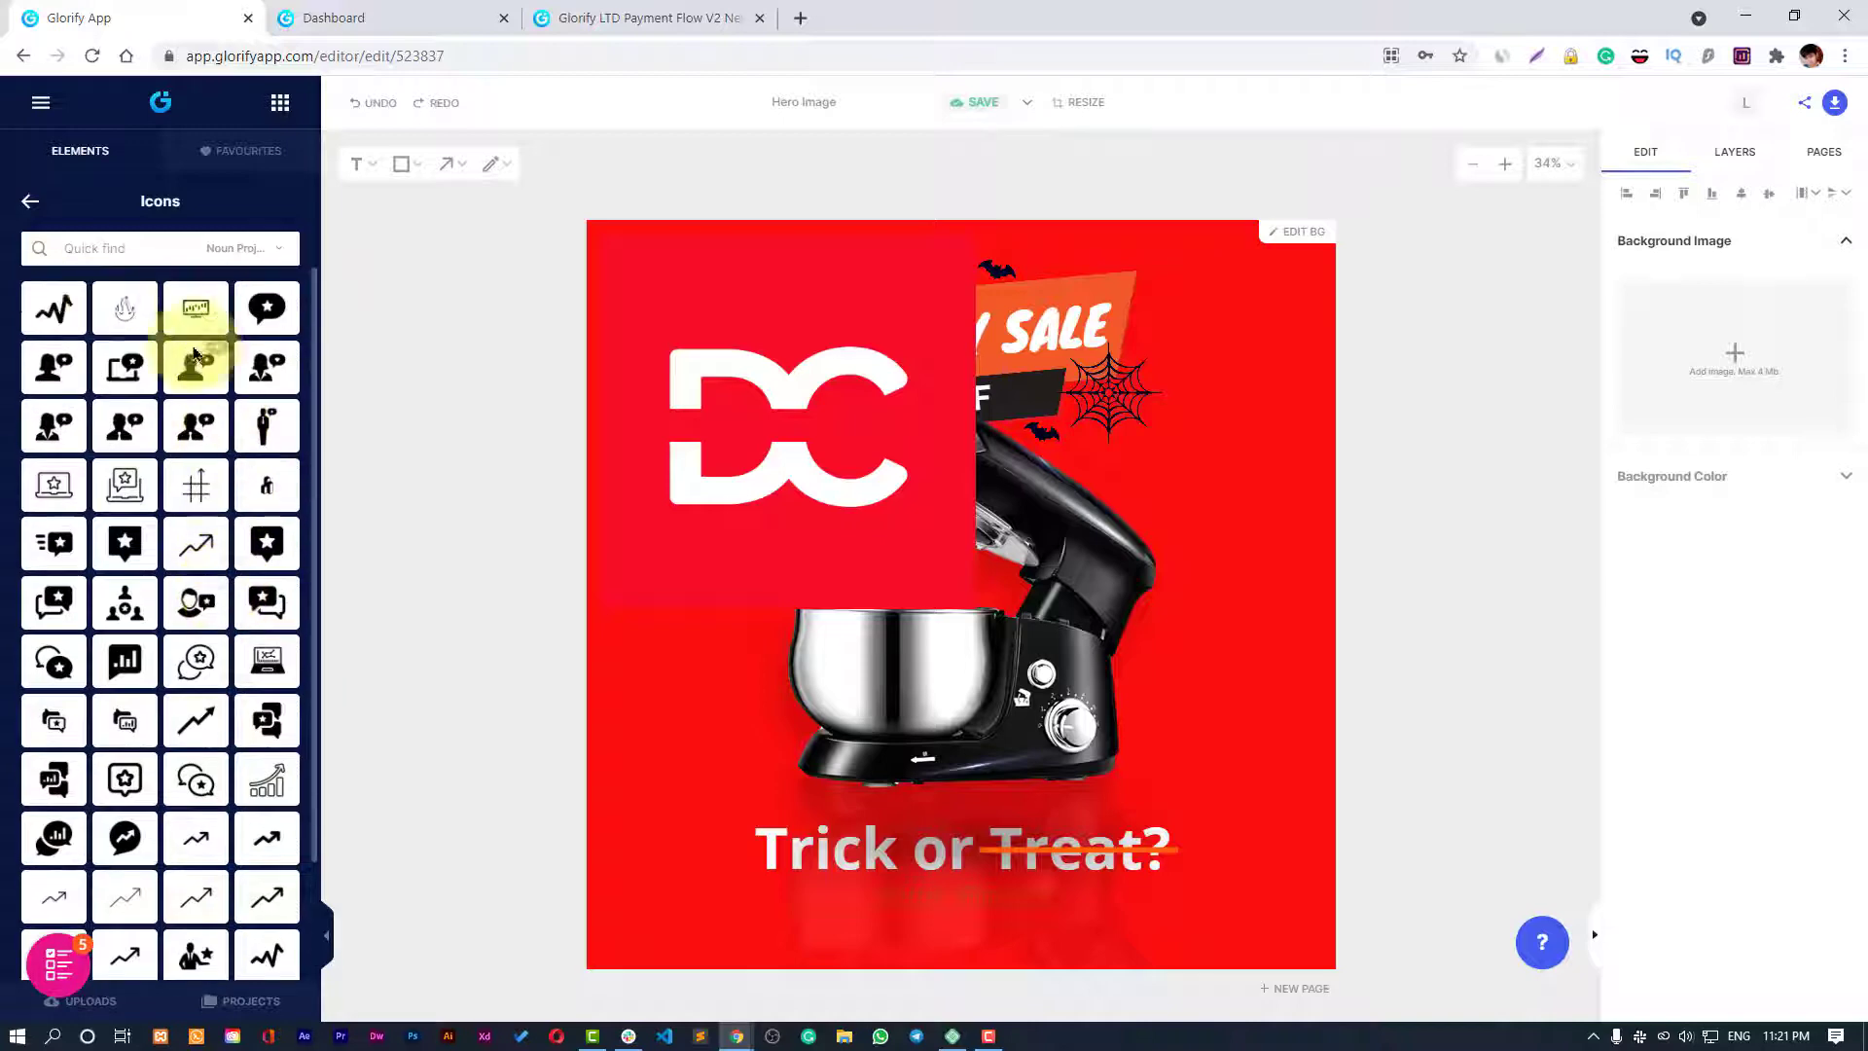
click(32, 201)
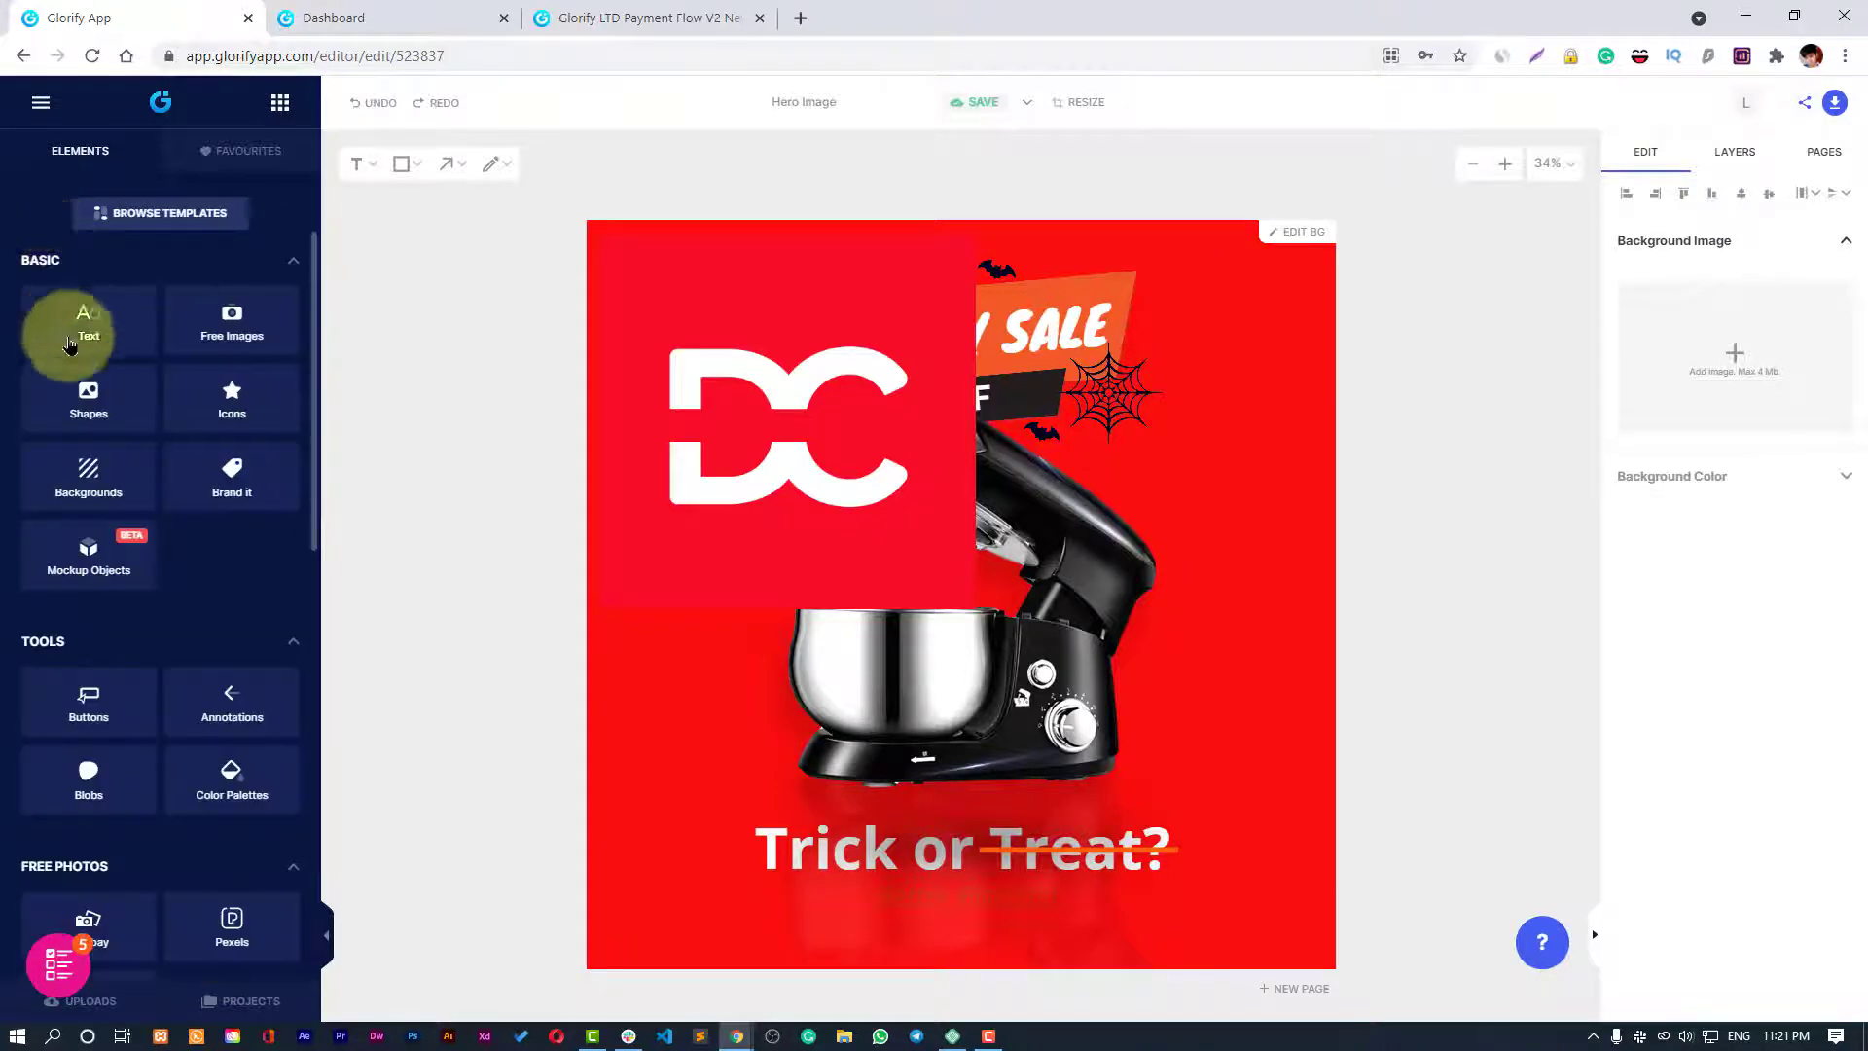
click(103, 455)
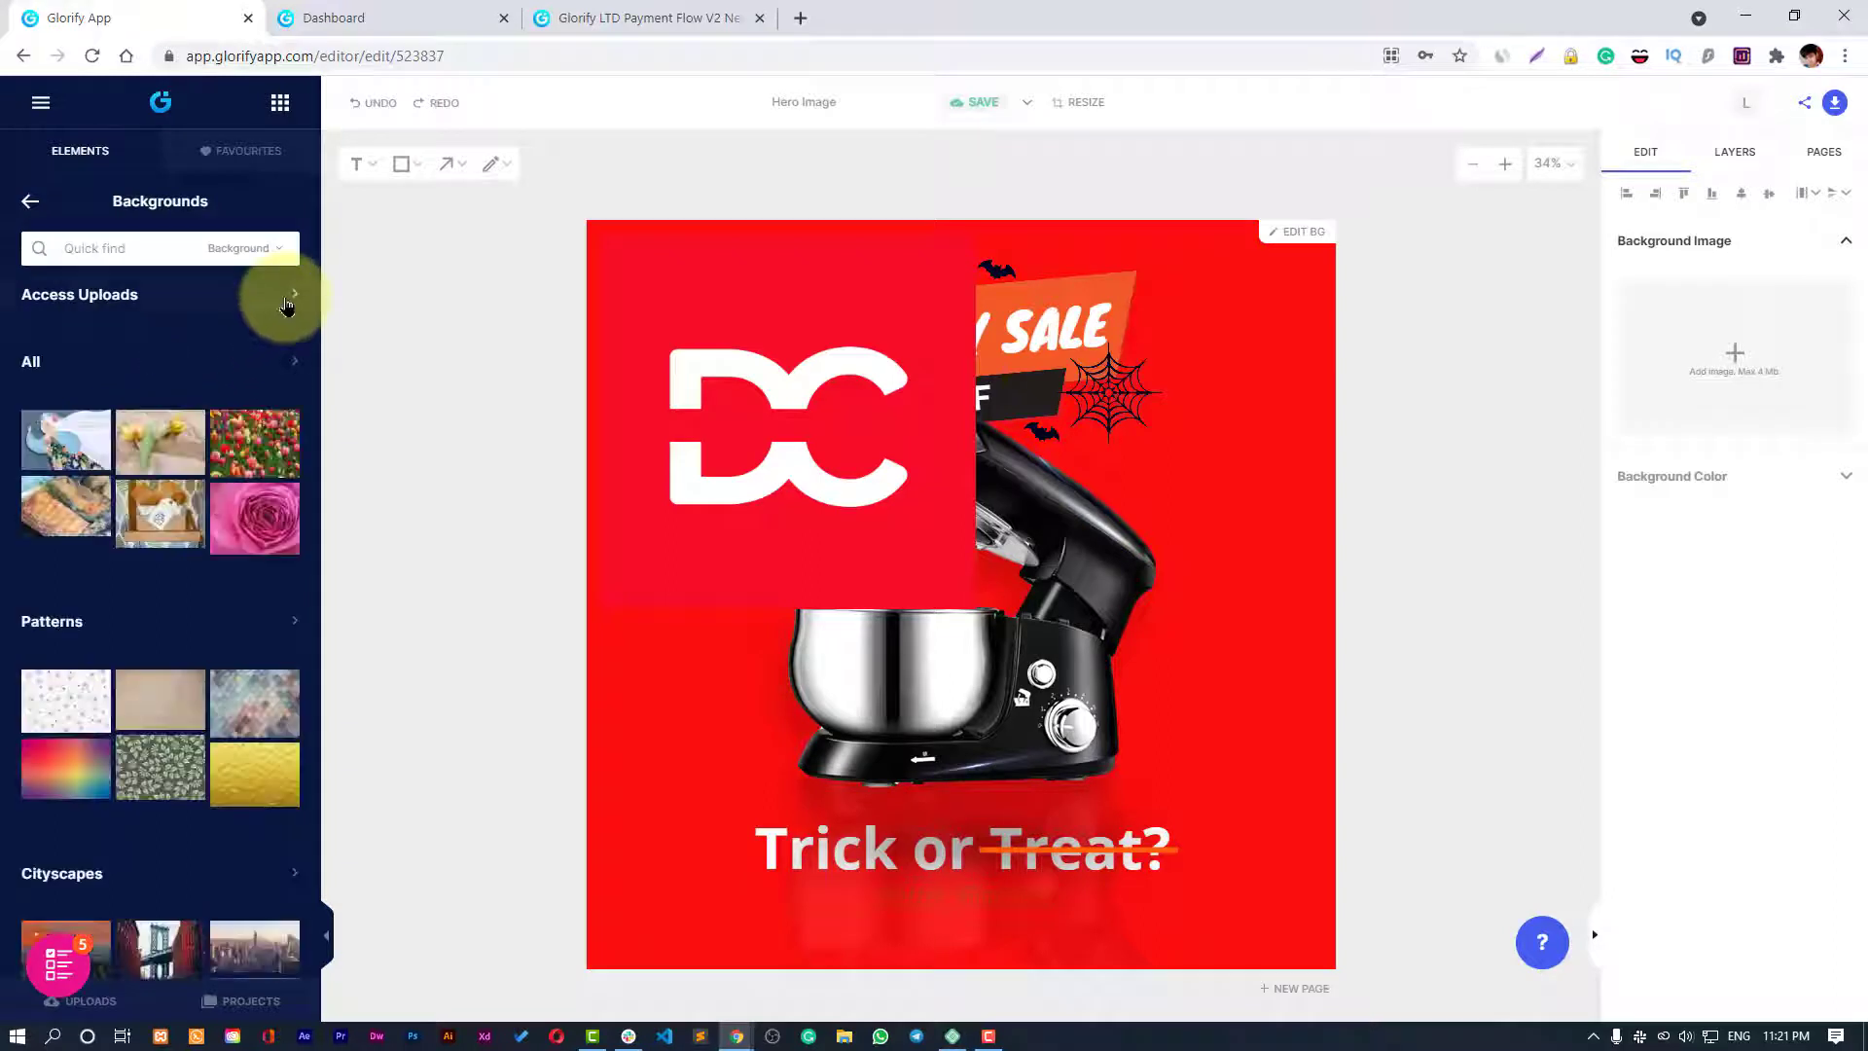
scroll(247, 597, down, 5)
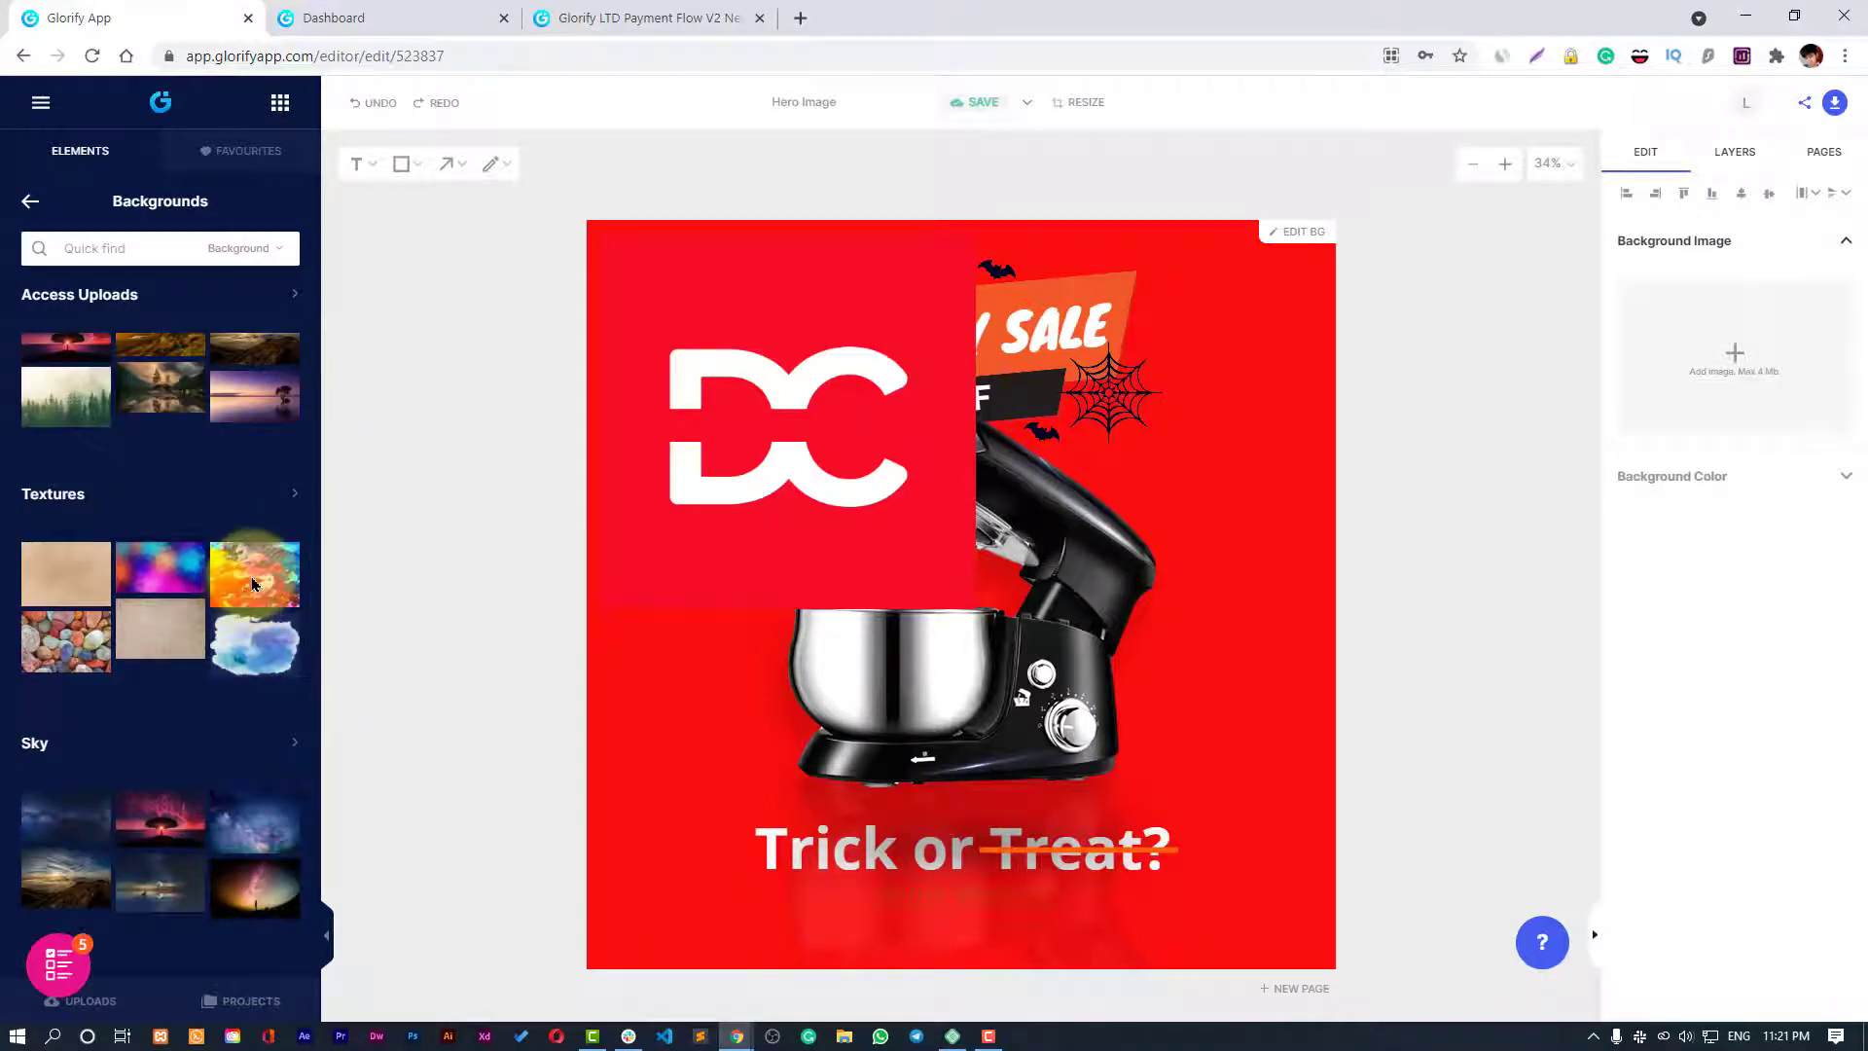
click(252, 582)
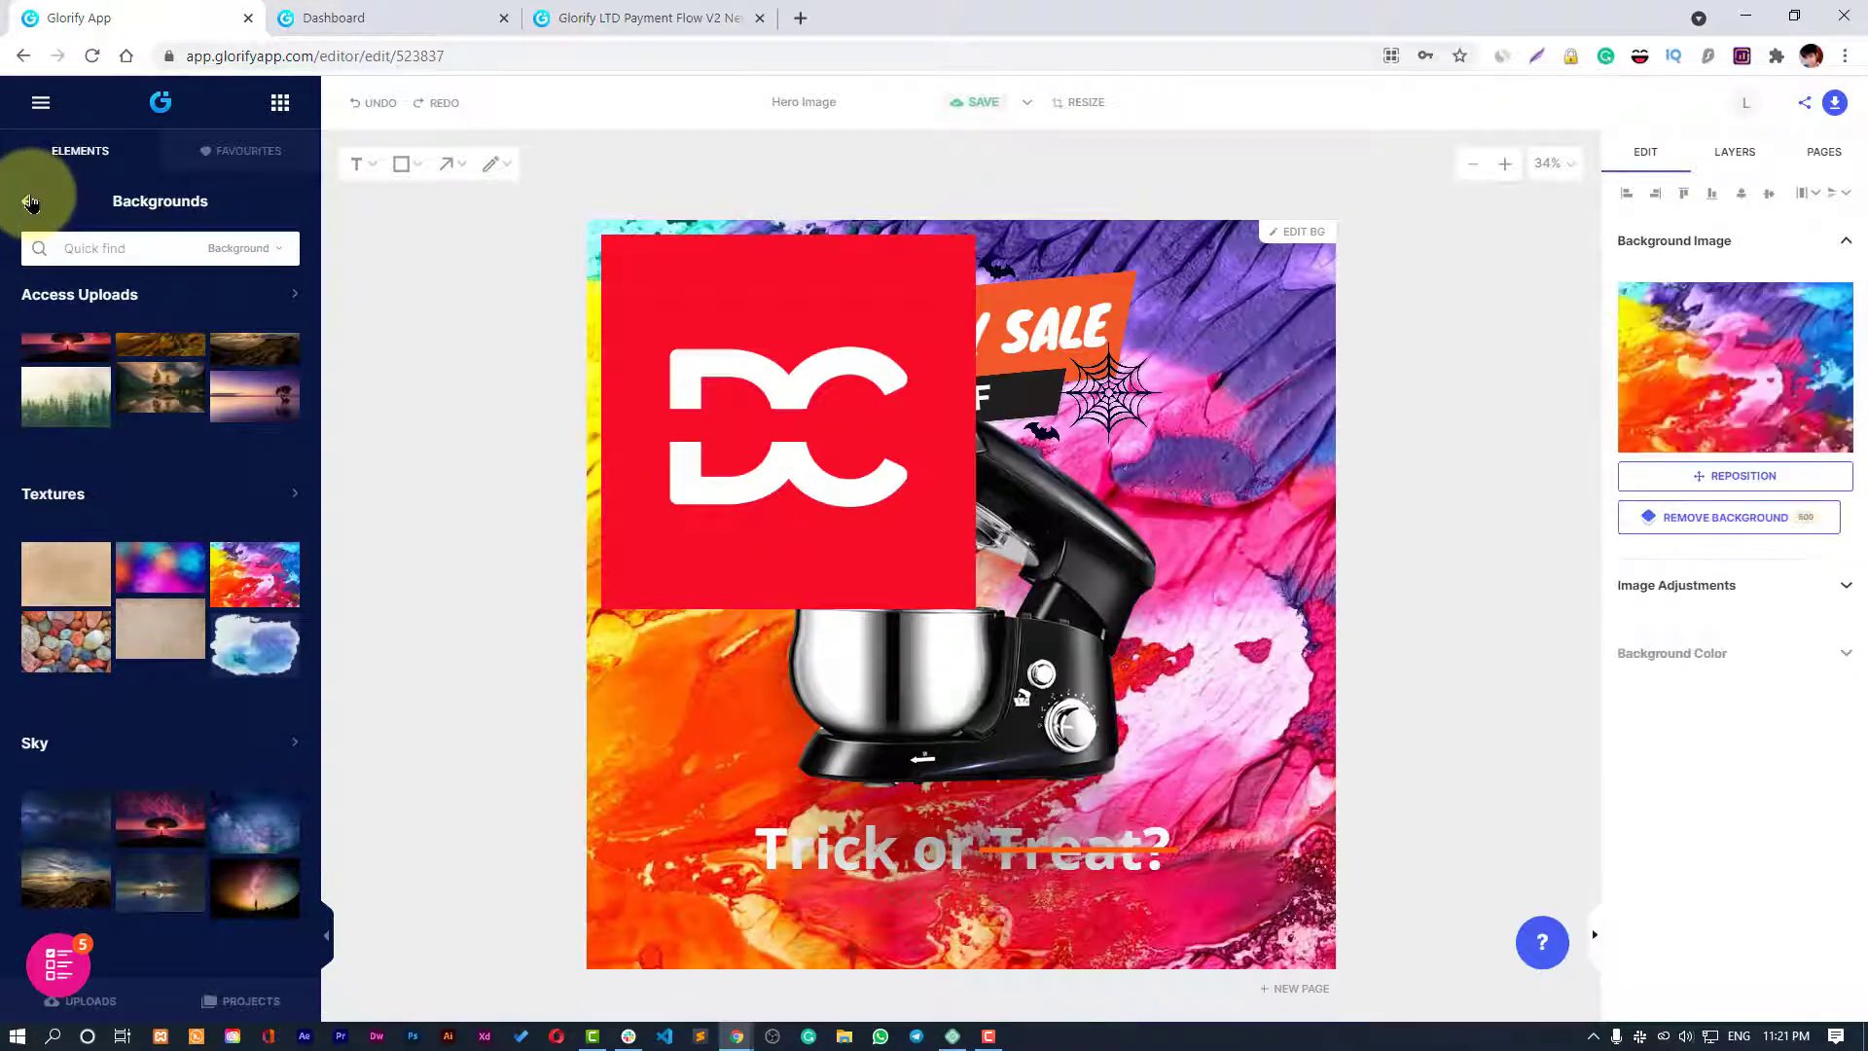
click(30, 201)
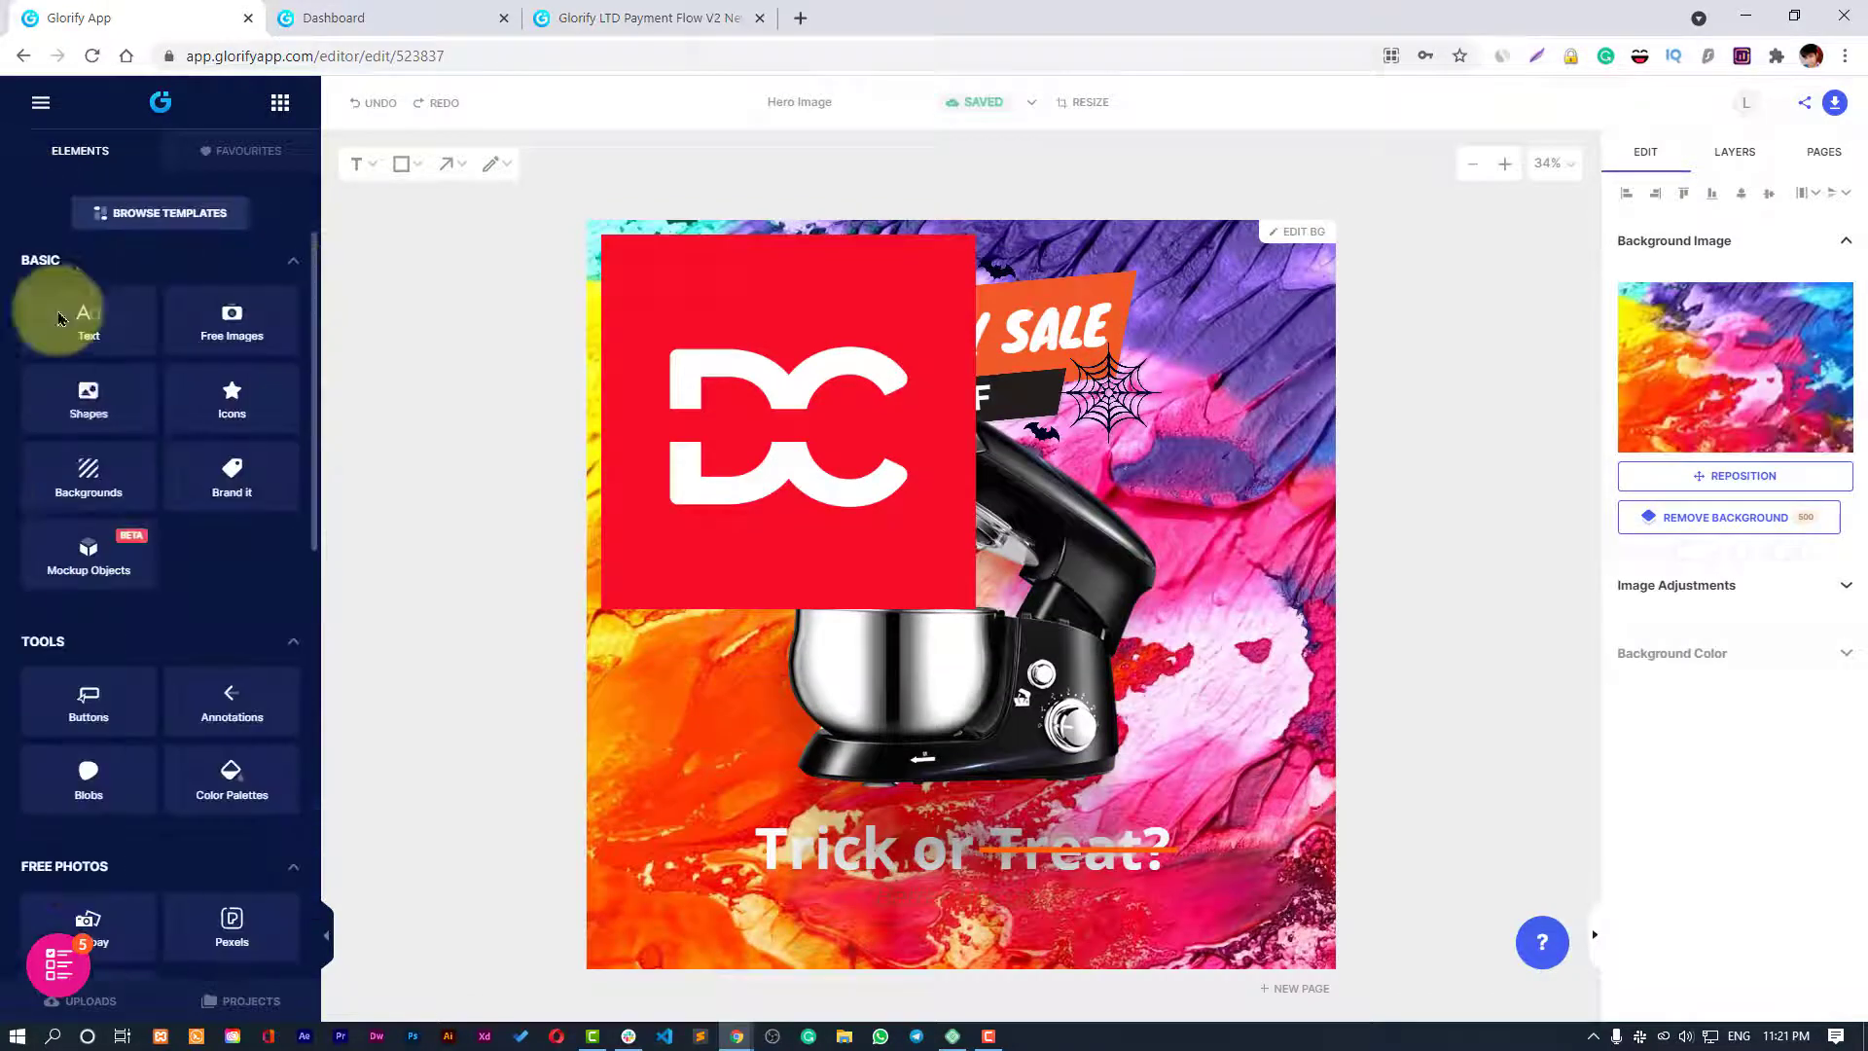
Add a blue Buy Now button over the red DC logo square, leaving it without drop shadow.
click(98, 728)
click(139, 294)
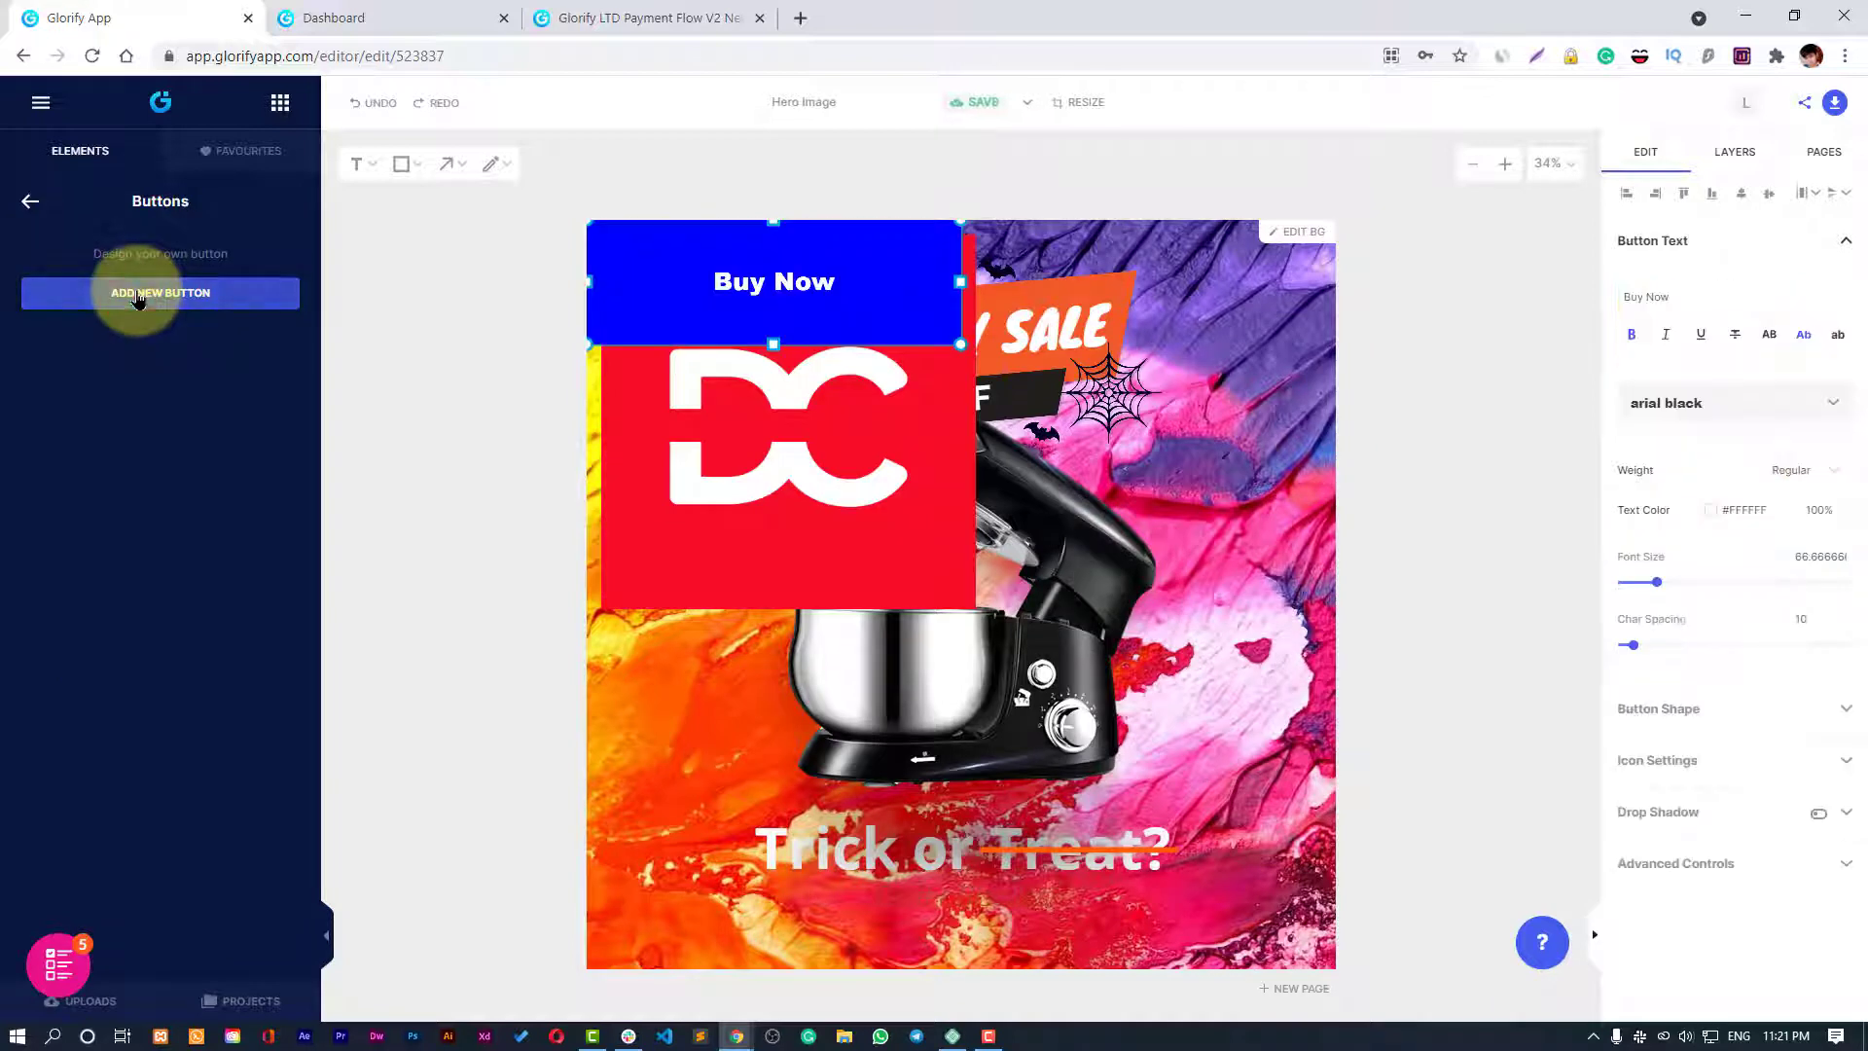
drag(698, 278, 745, 448)
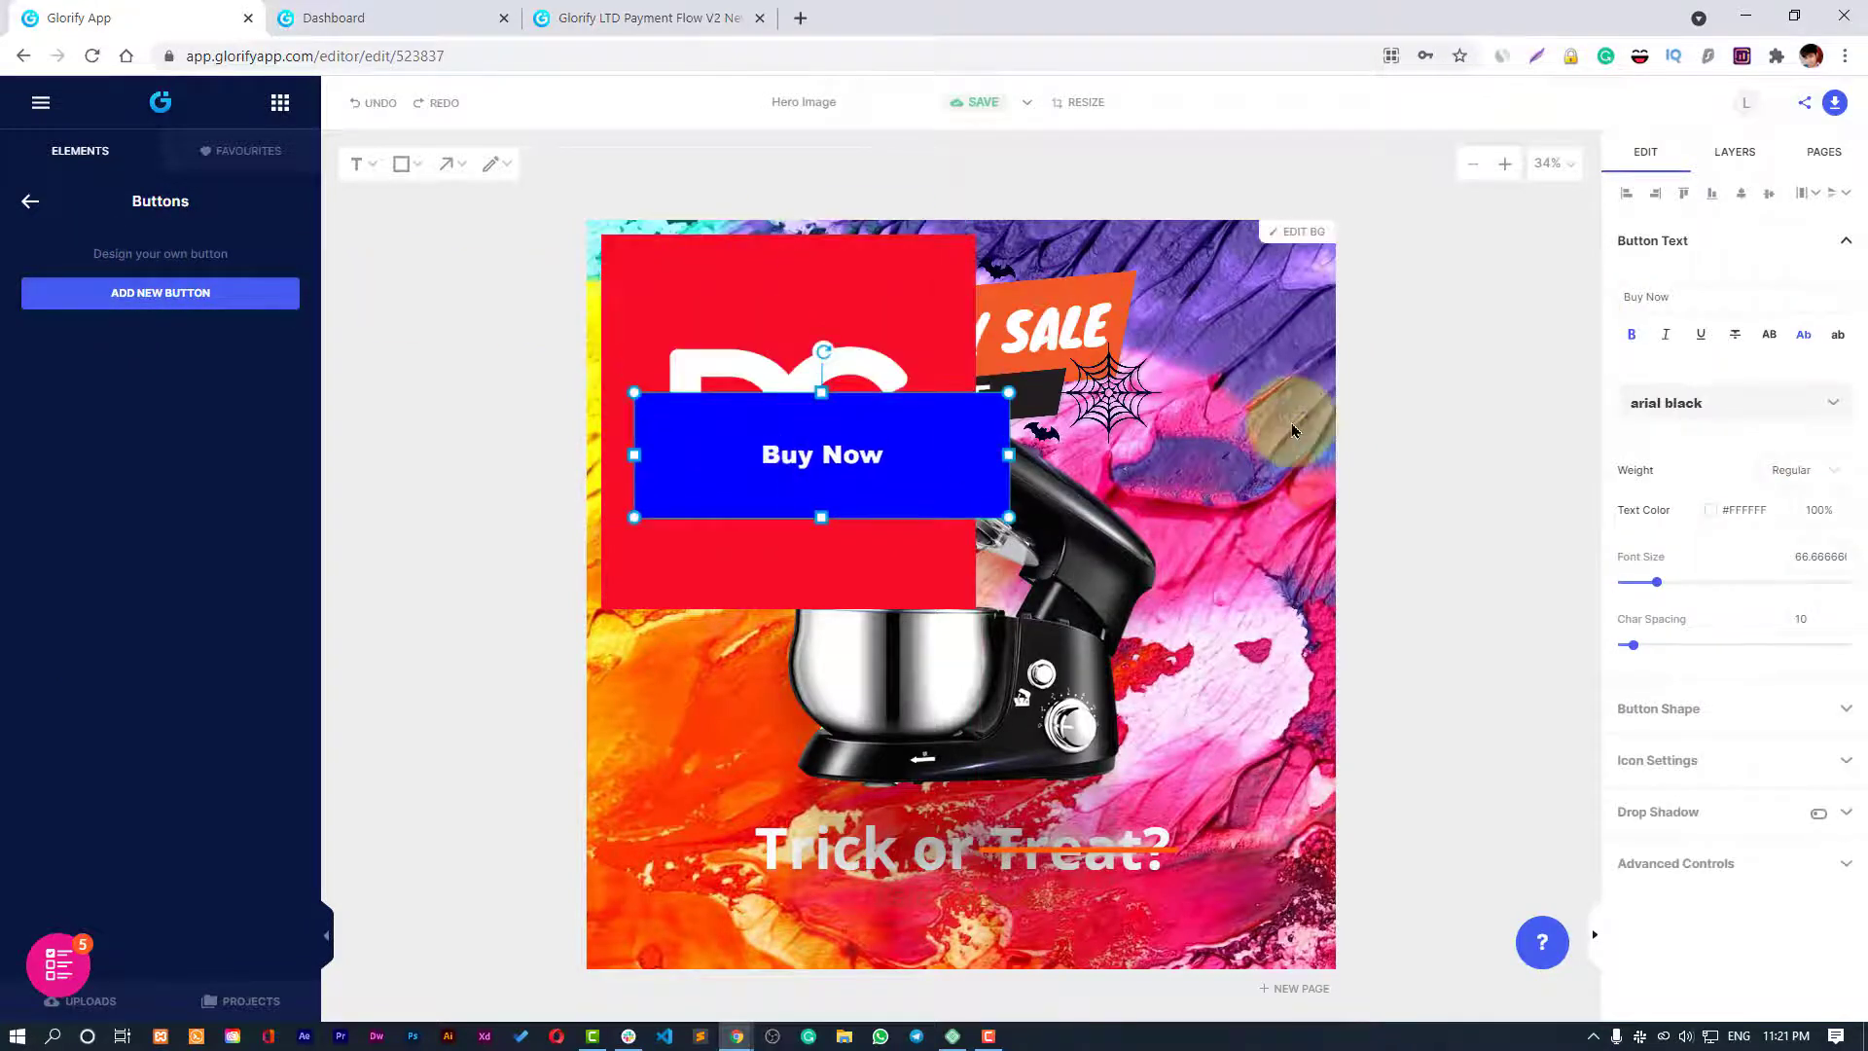
click(1814, 813)
click(1814, 813)
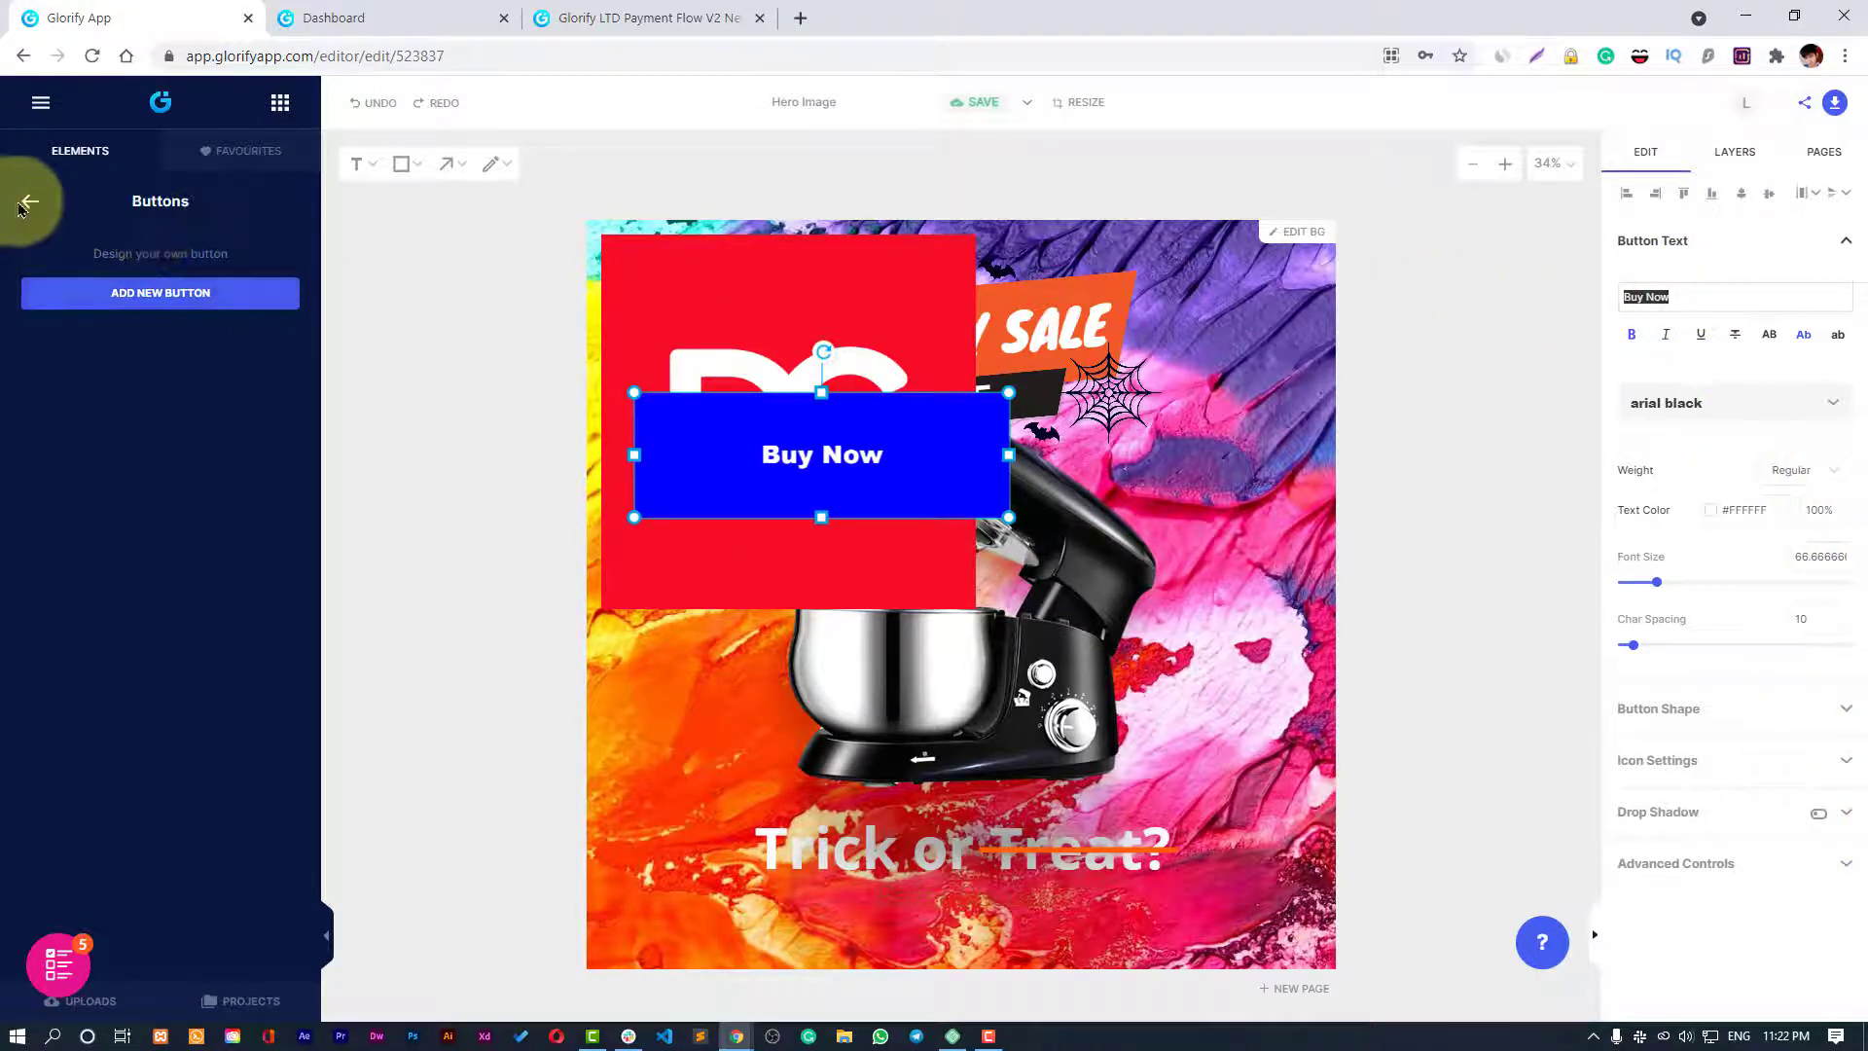
Marquee-select all the ad elements on the canvas and delete them.
click(28, 206)
scroll(200, 634, down, 3)
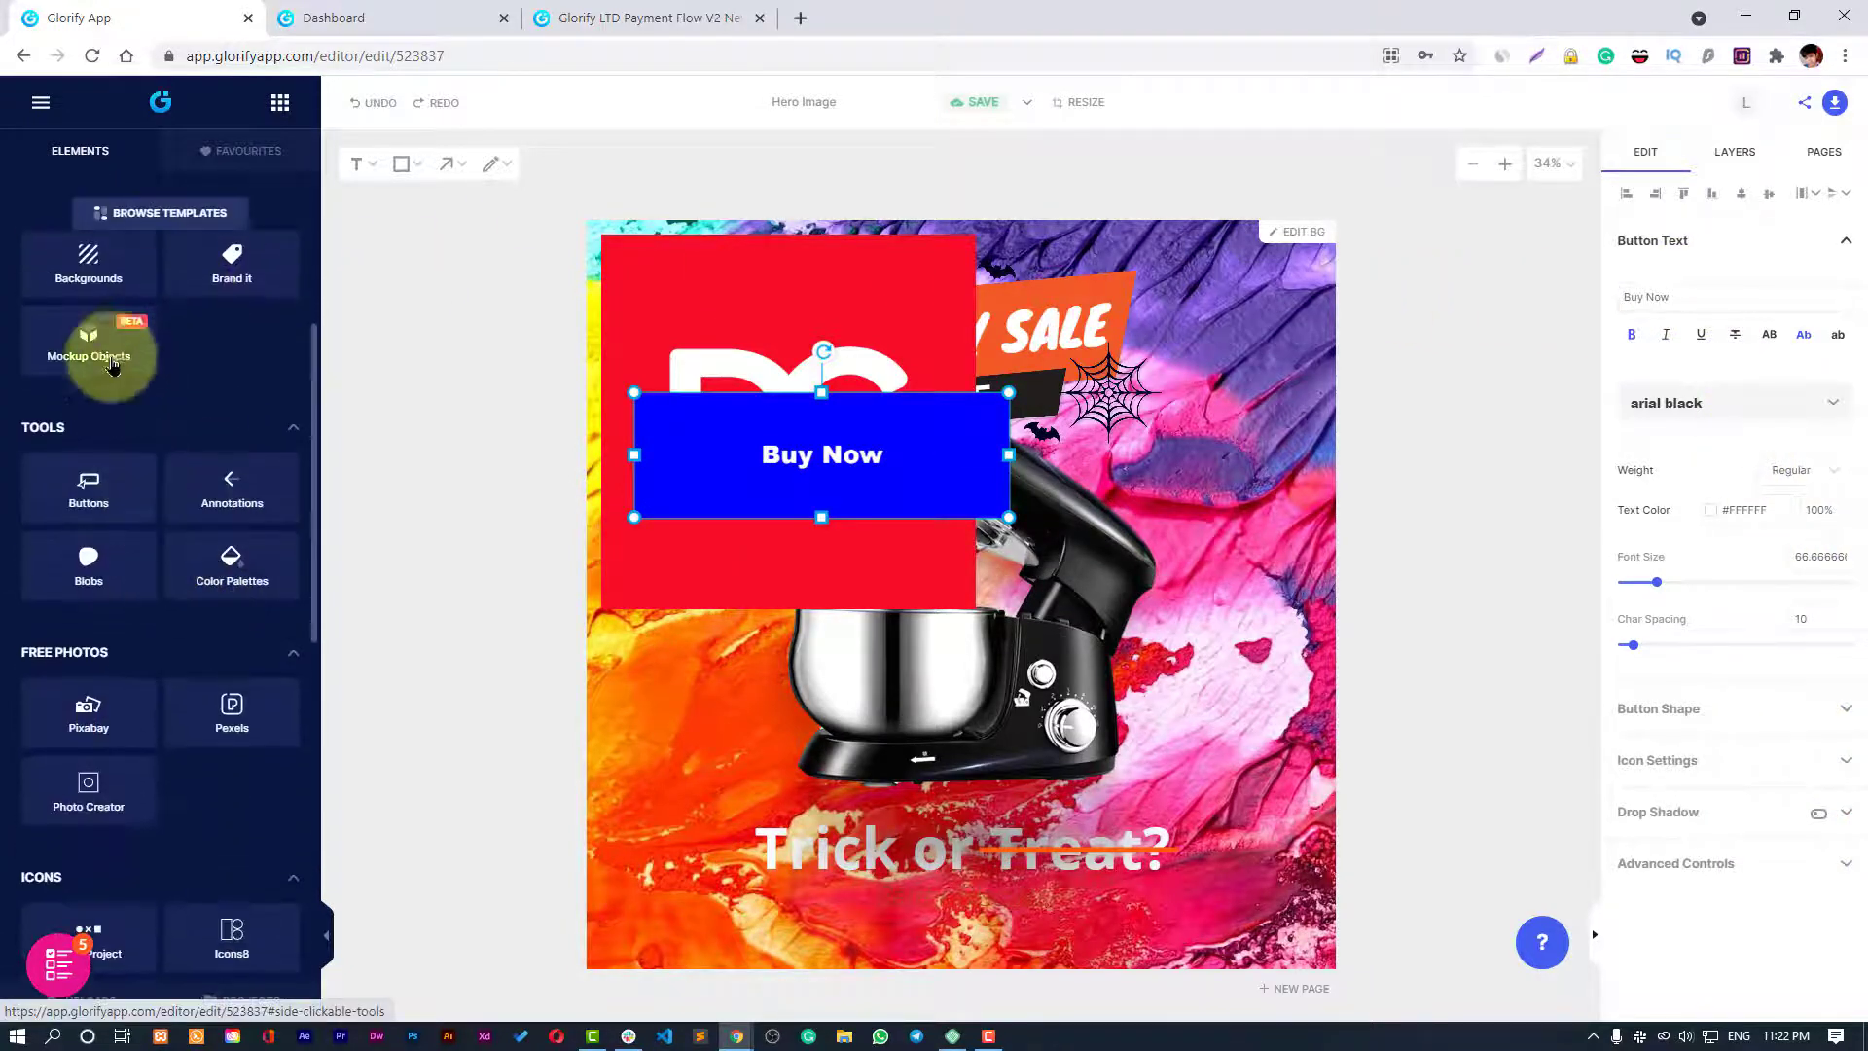
click(104, 352)
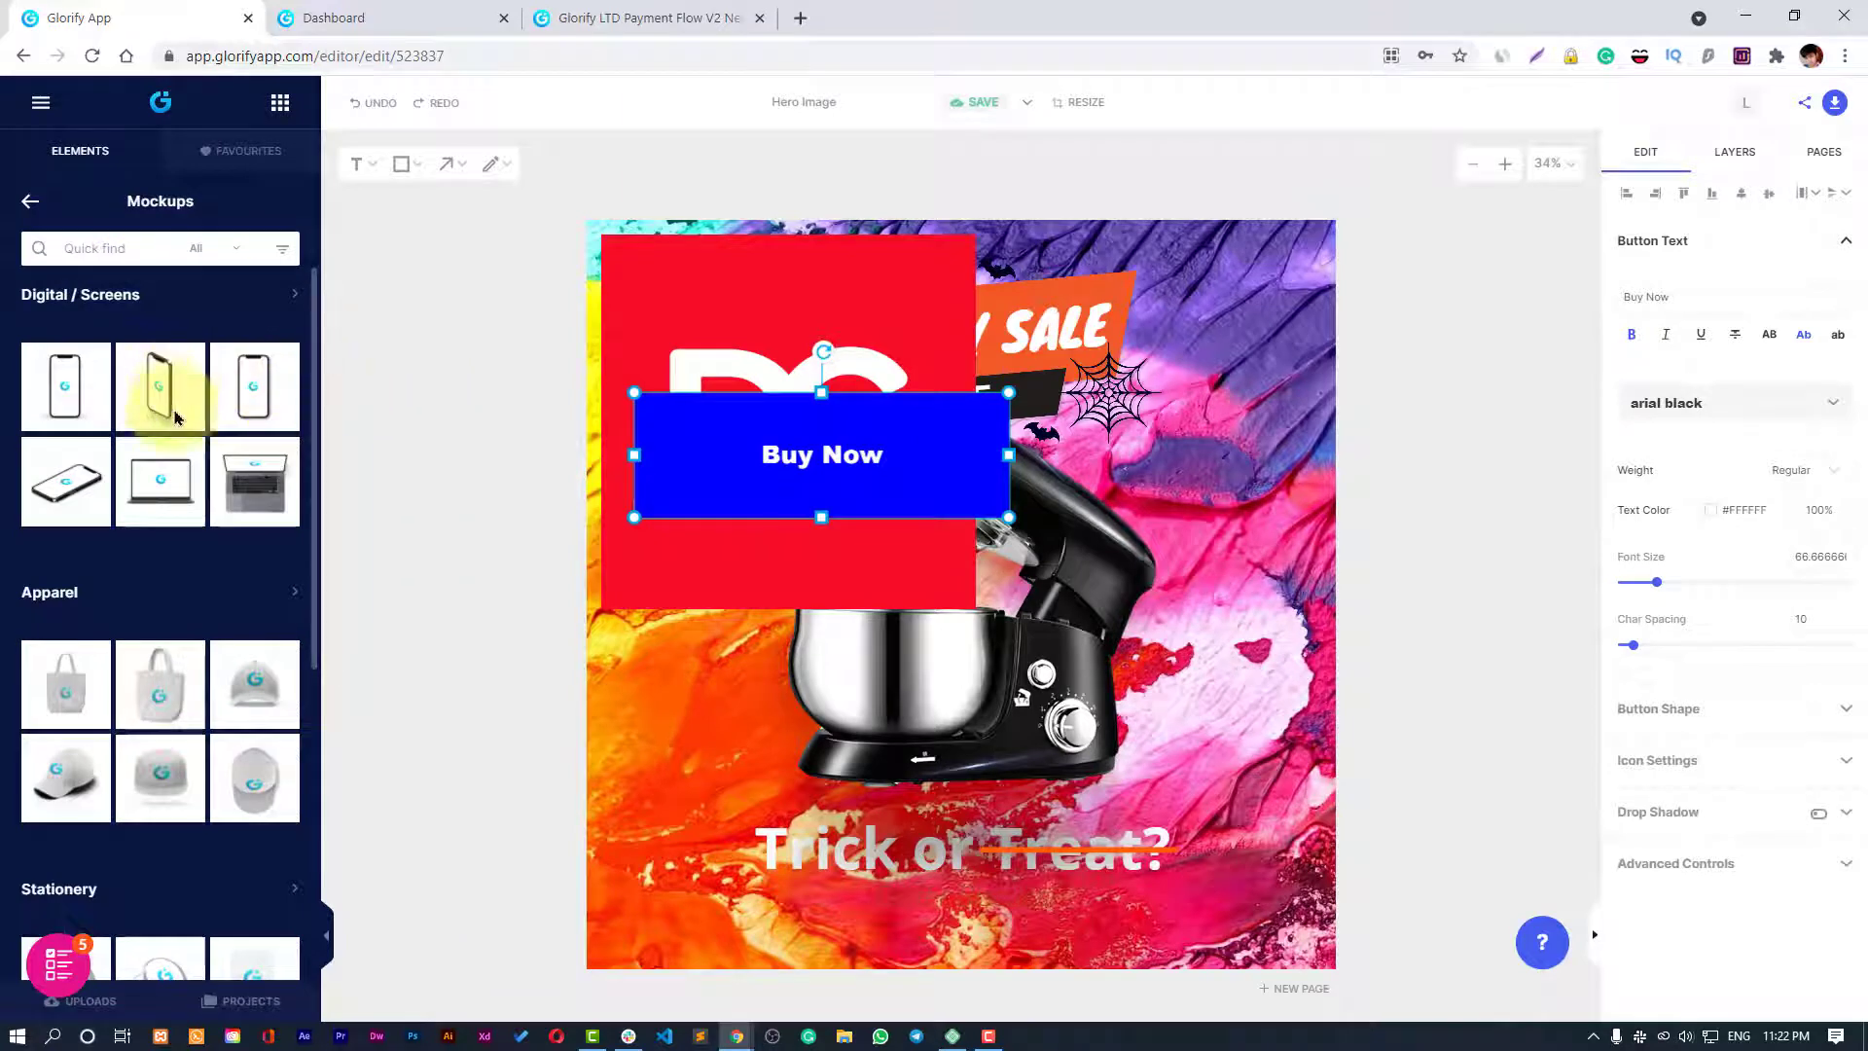
click(1293, 866)
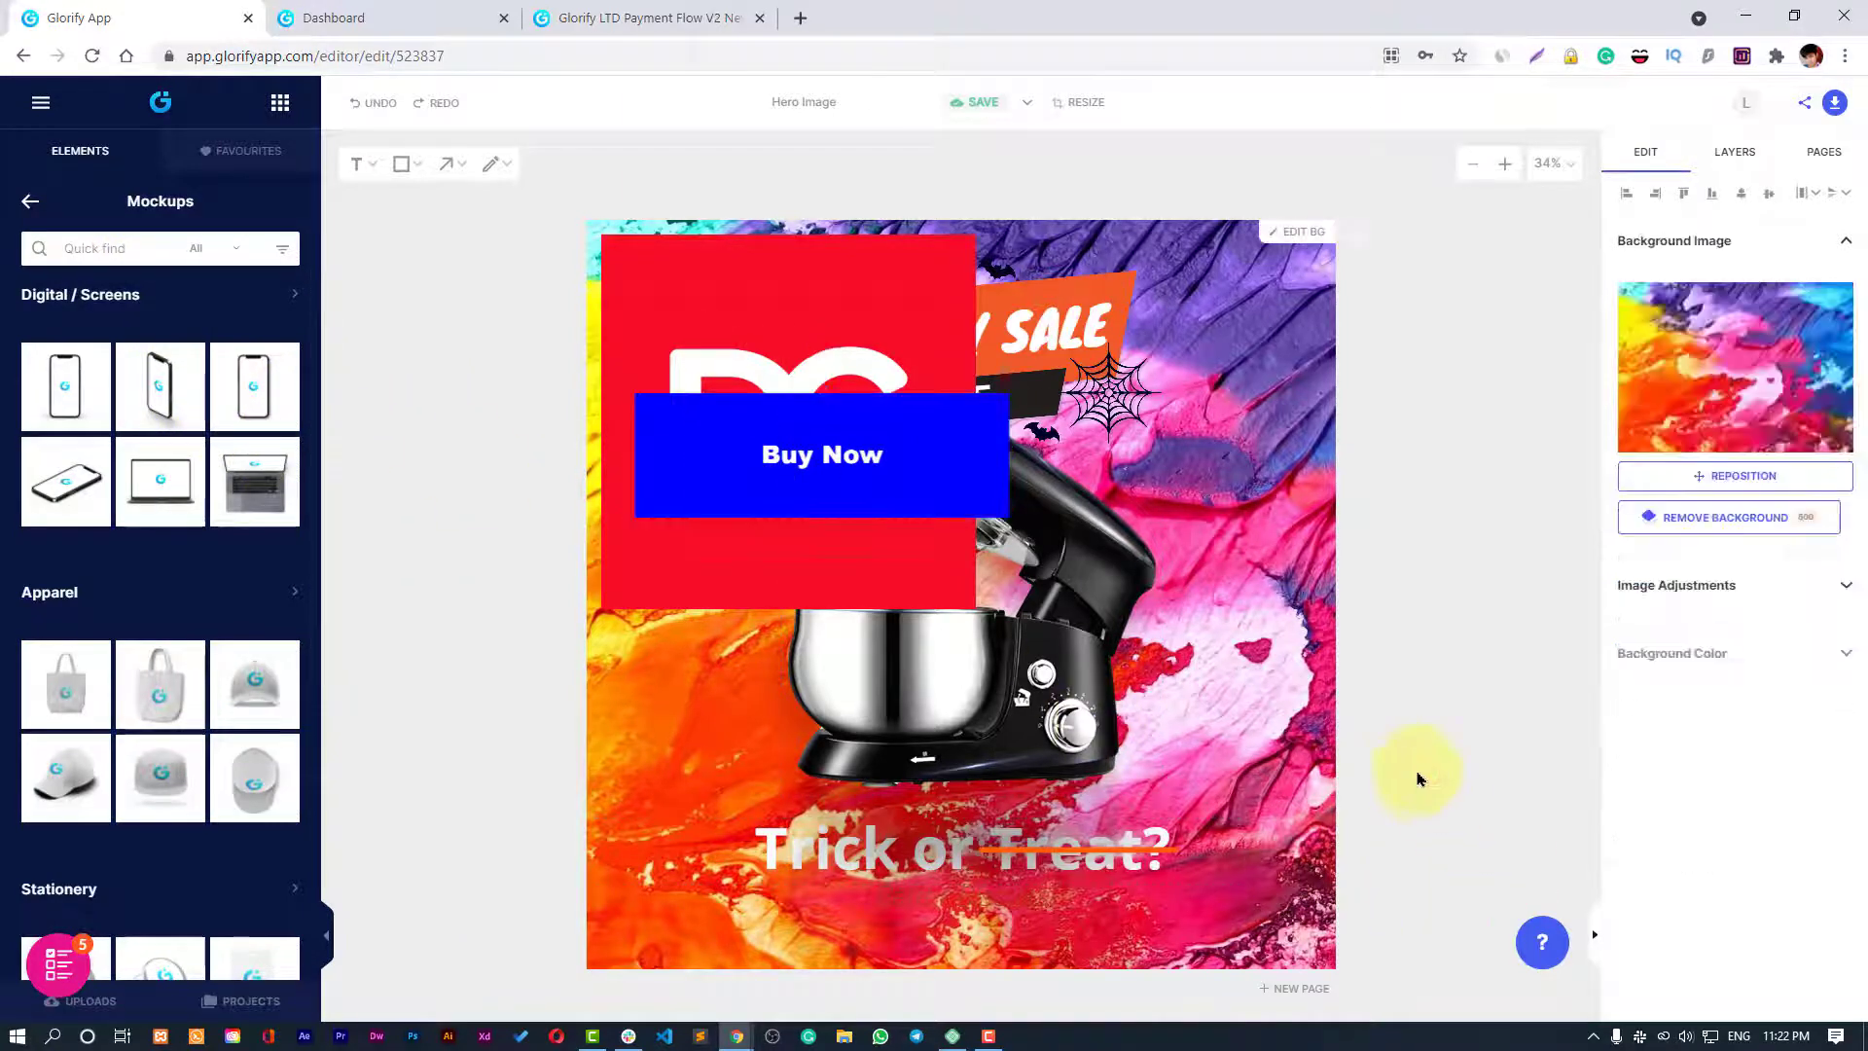
drag(1277, 758, 584, 238)
key(Delete)
Select and delete the remaining Trick or Treat? text.
click(554, 312)
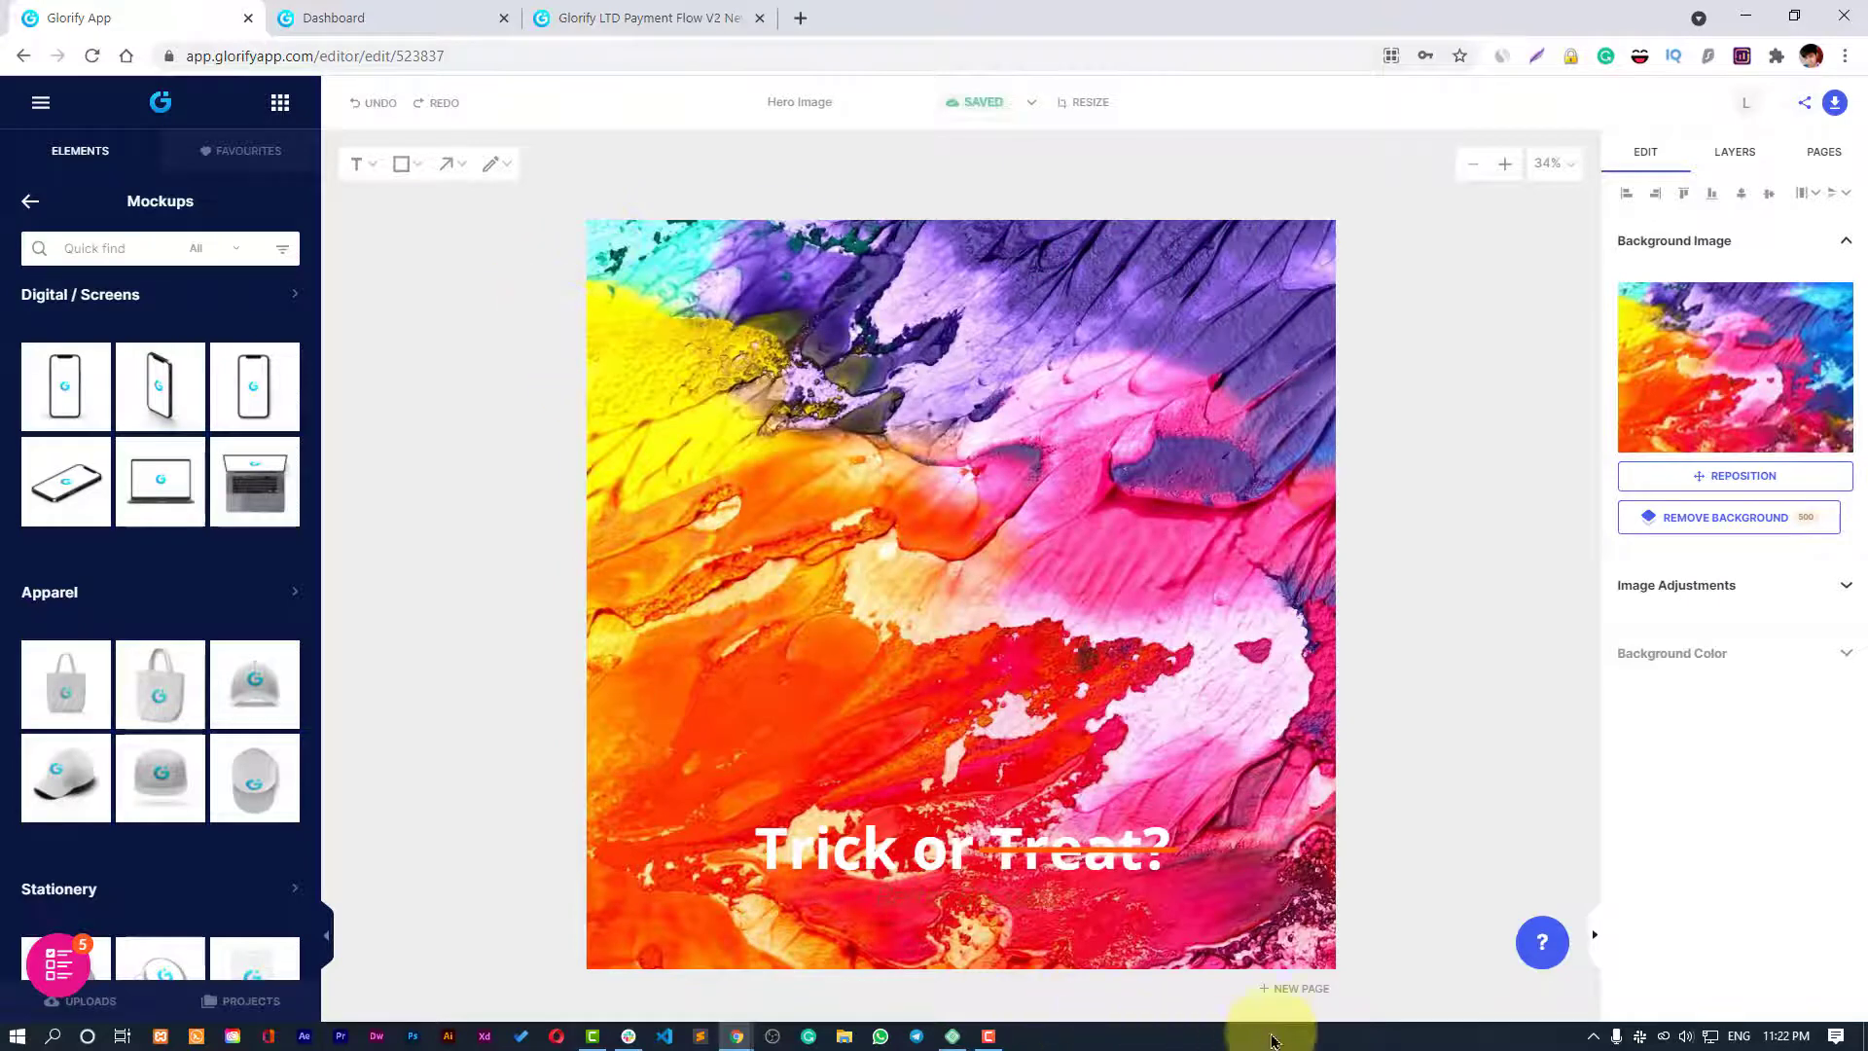
drag(672, 763, 1197, 963)
key(Delete)
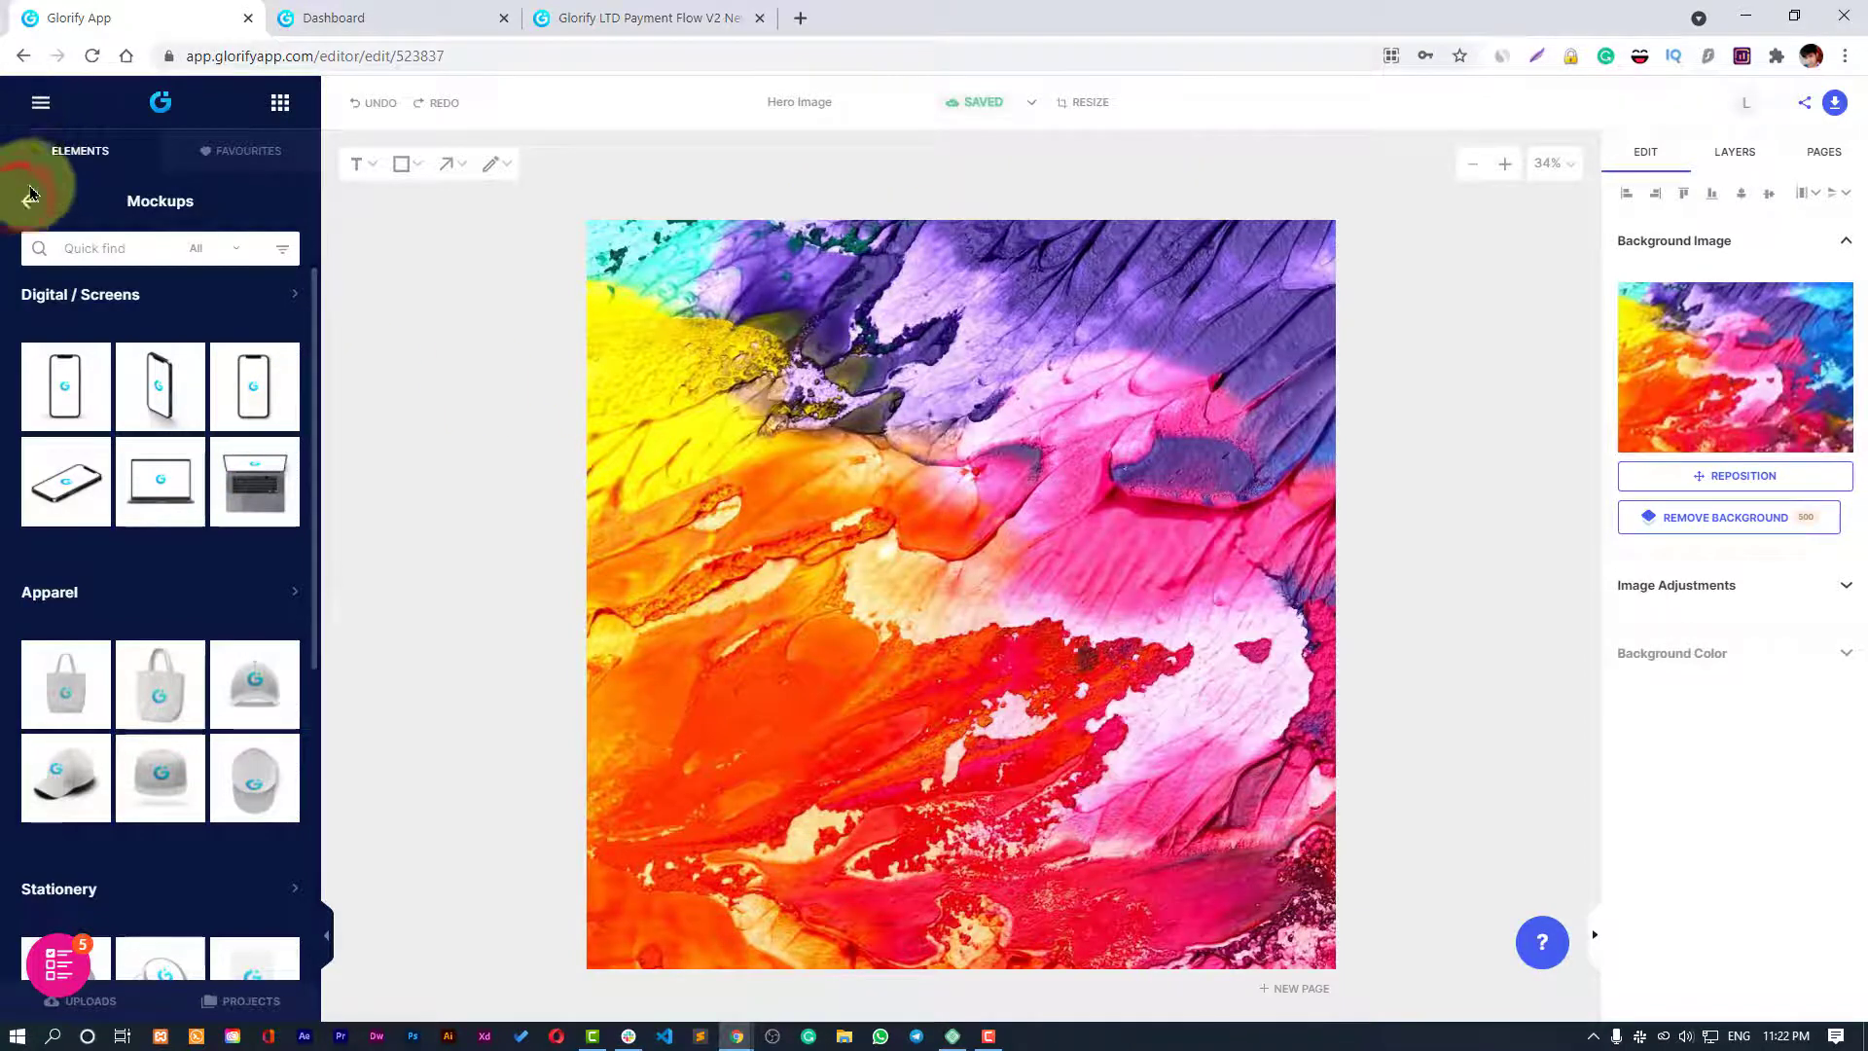
Replace the paint splash with the magenta-red-yellow-purple low-poly gradient background.
click(27, 205)
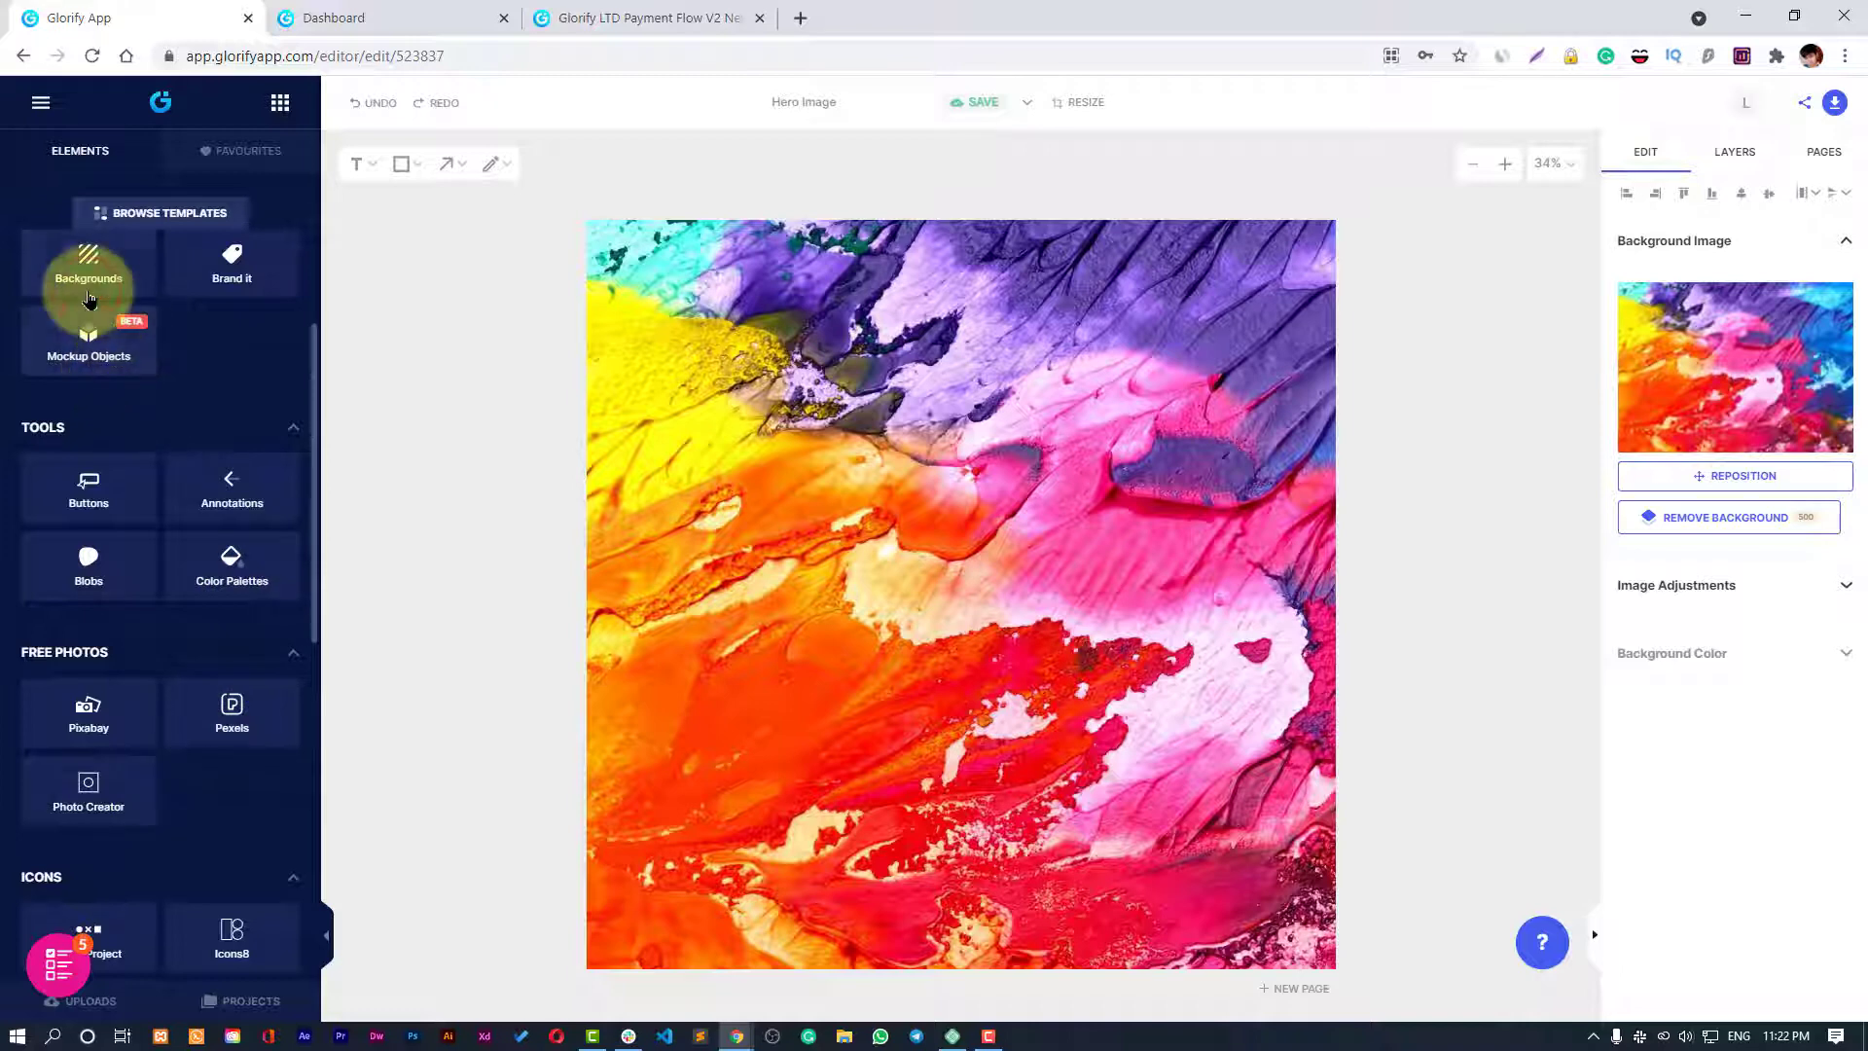
click(87, 260)
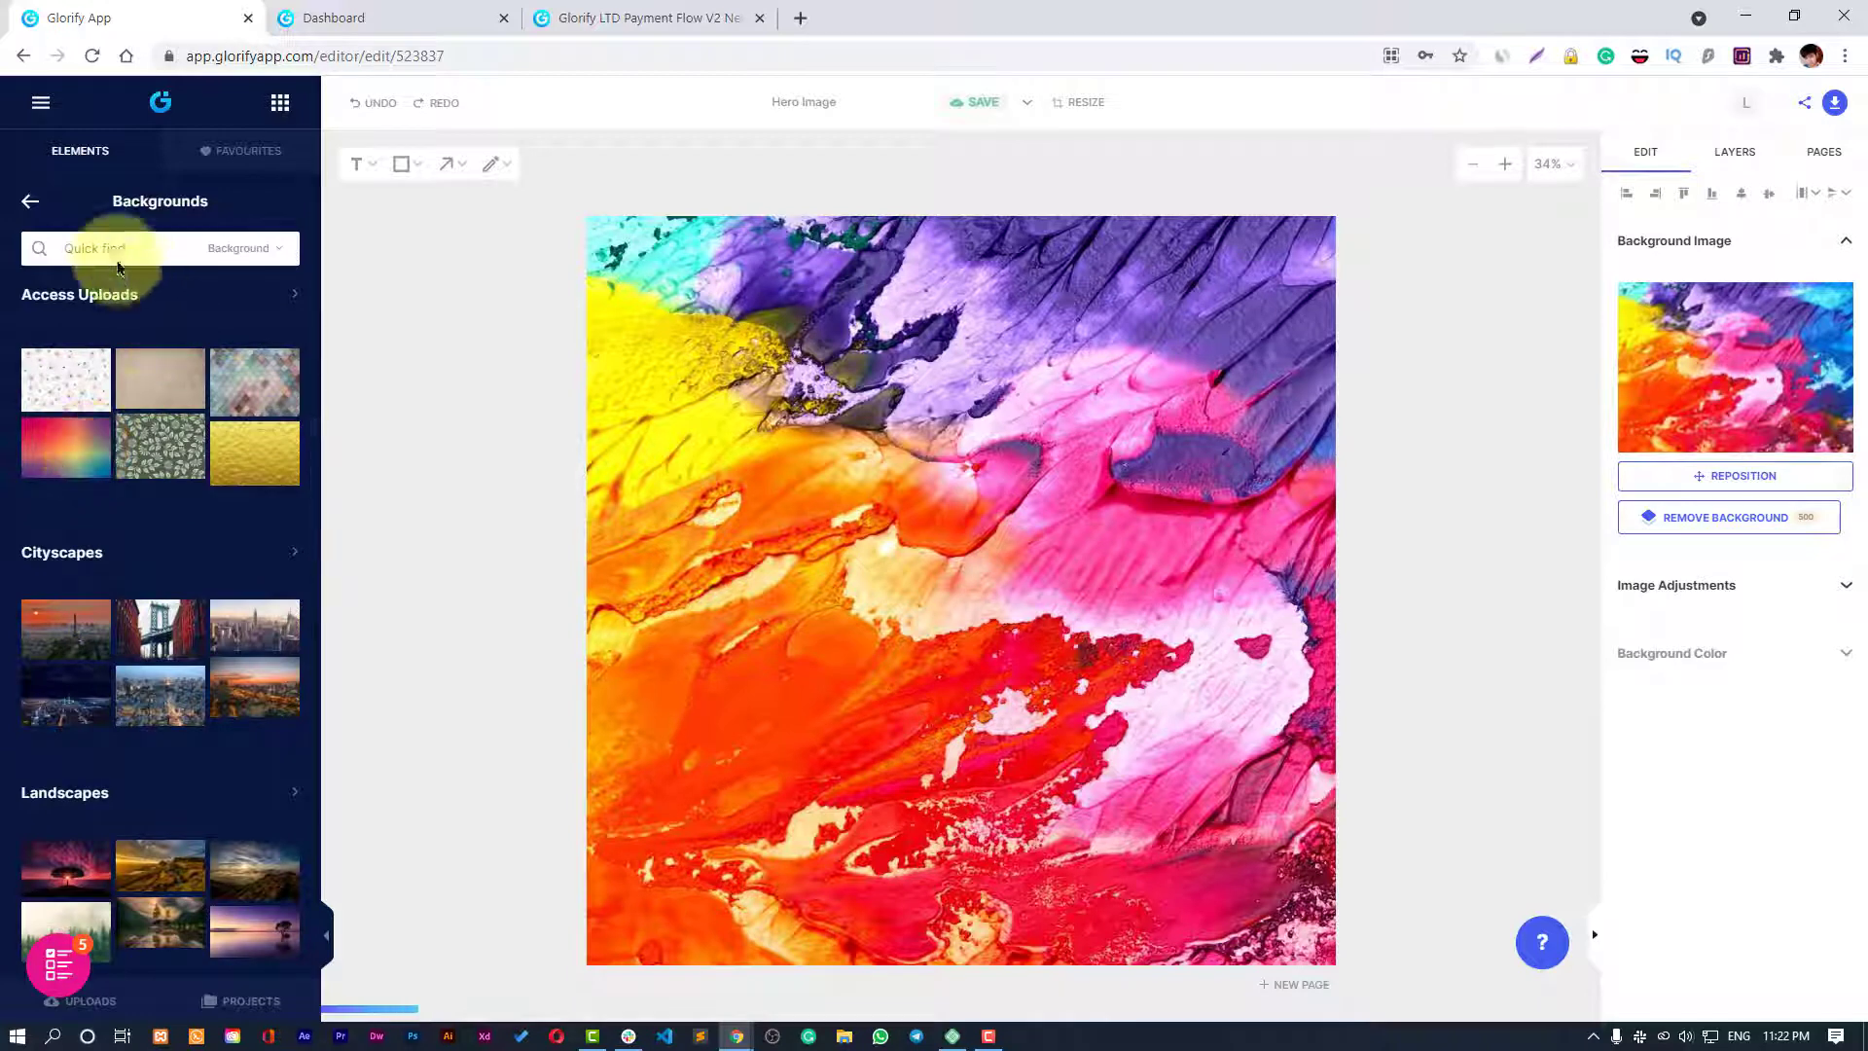
click(29, 206)
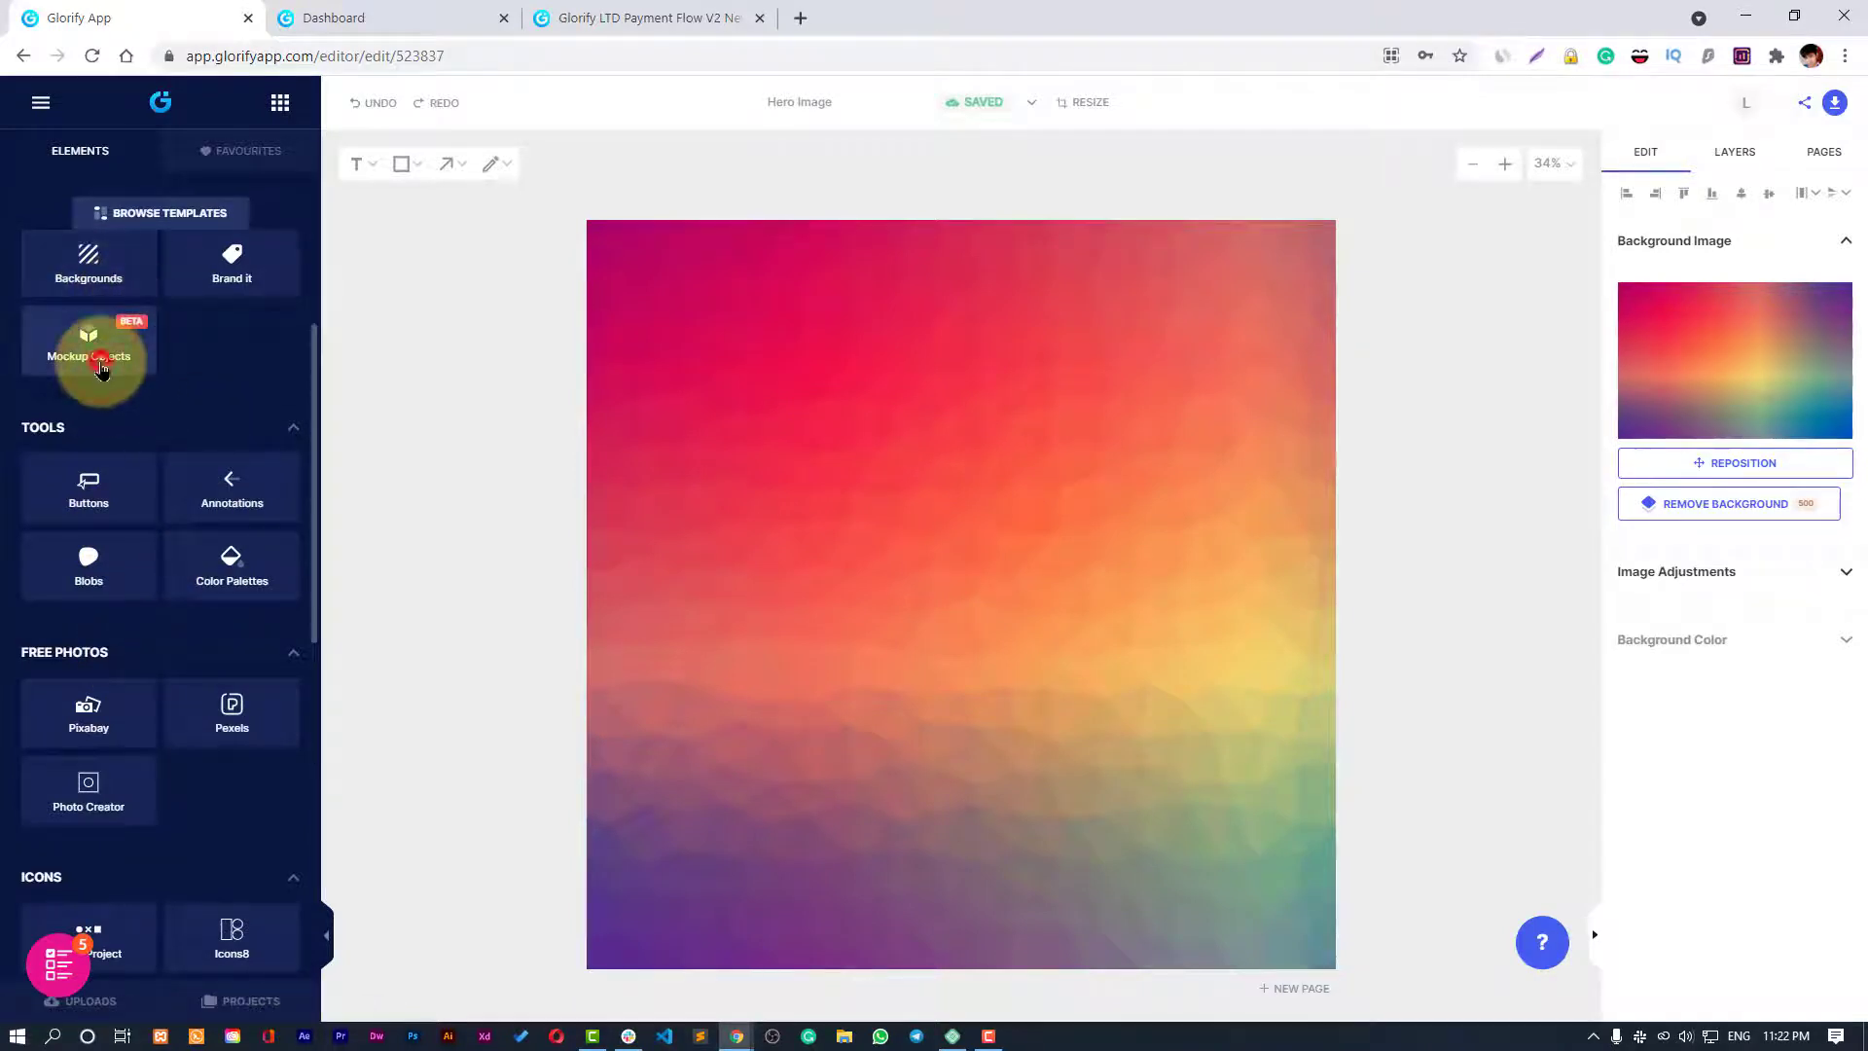
Place a laptop mockup on the gradient, enlarge and centre it, and open its screen content.
click(65, 350)
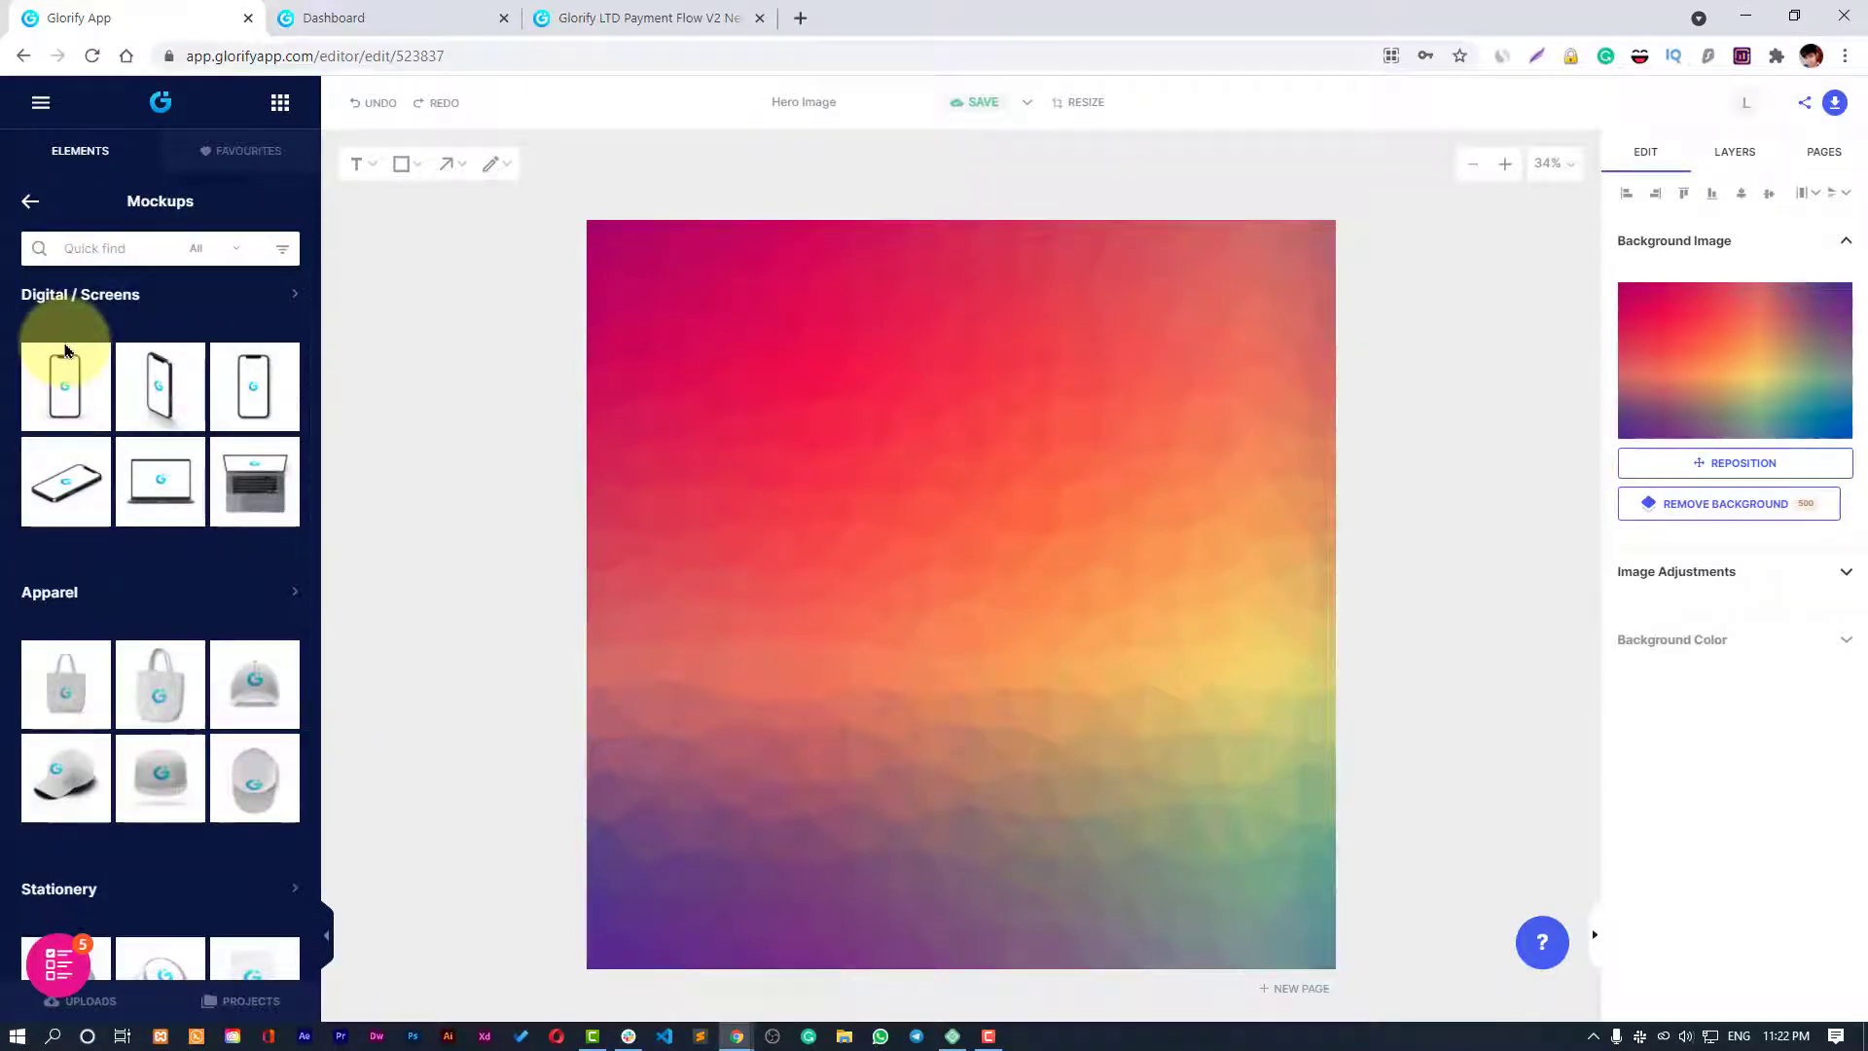
drag(163, 501, 1039, 584)
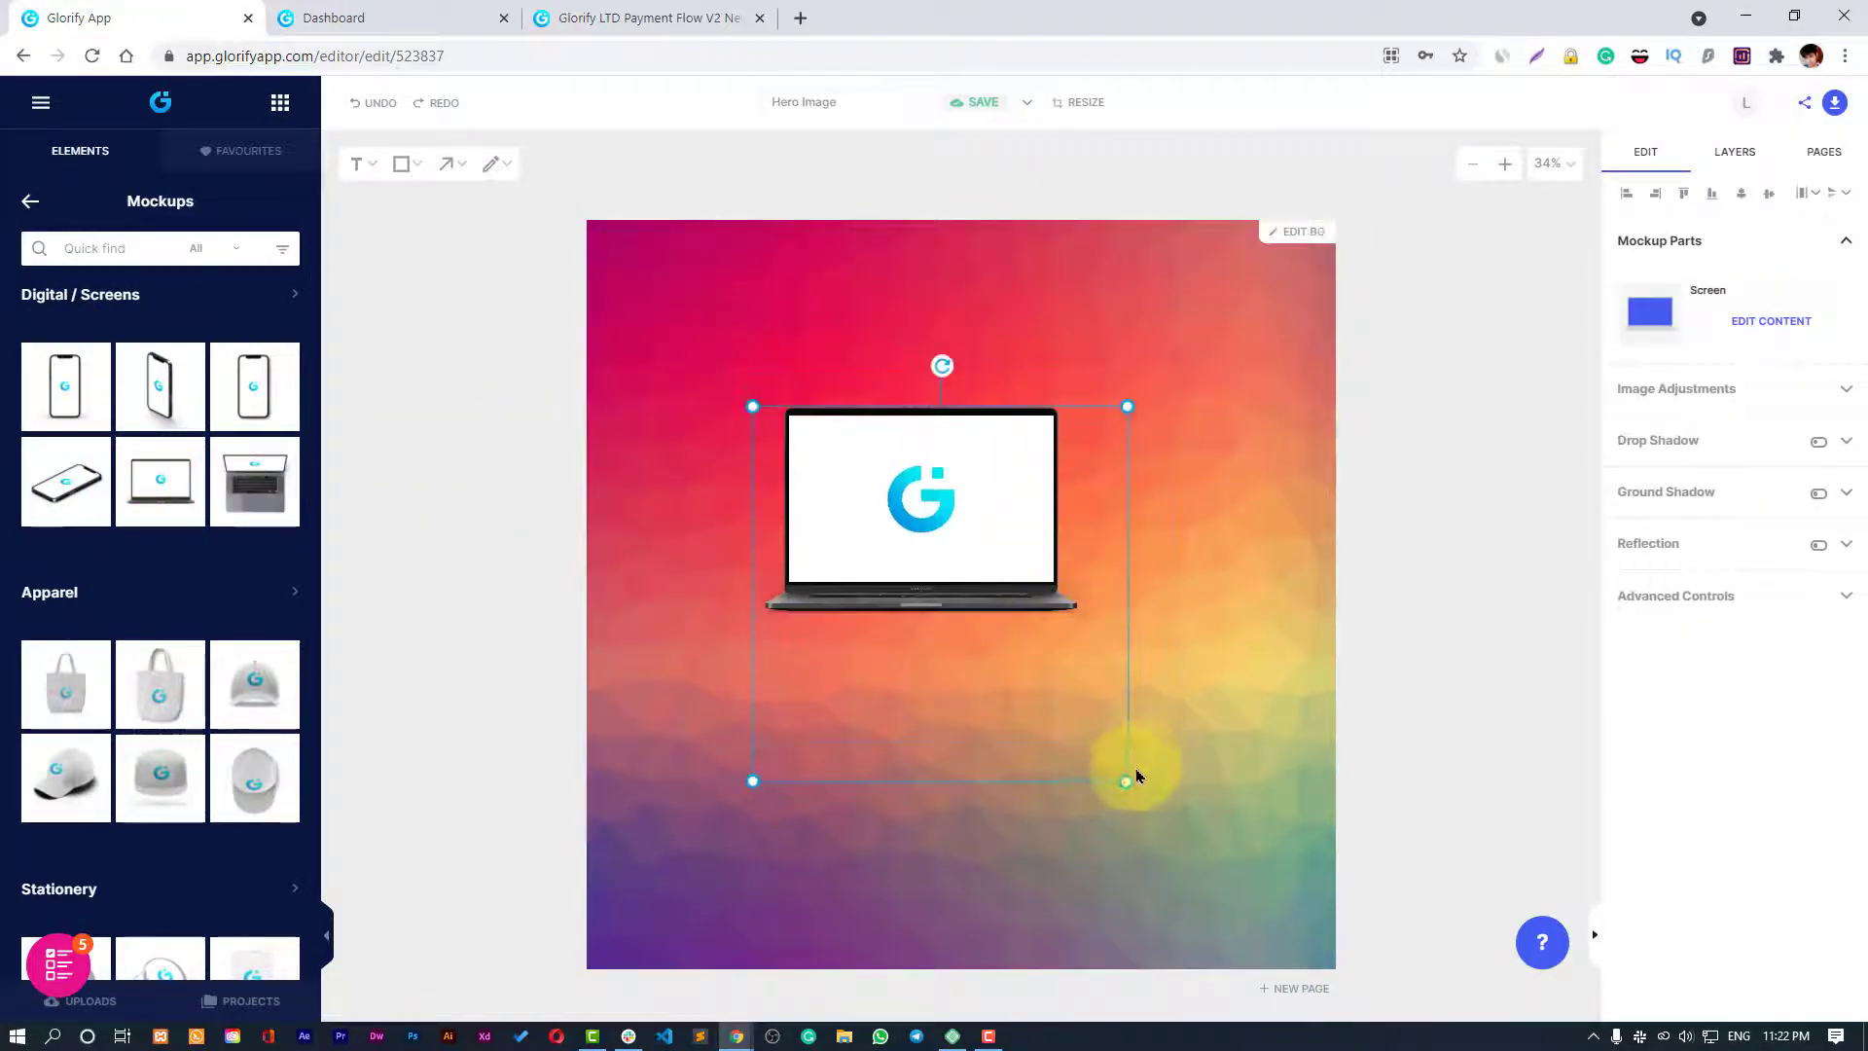
drag(1127, 782, 1346, 1013)
drag(1171, 675, 1092, 622)
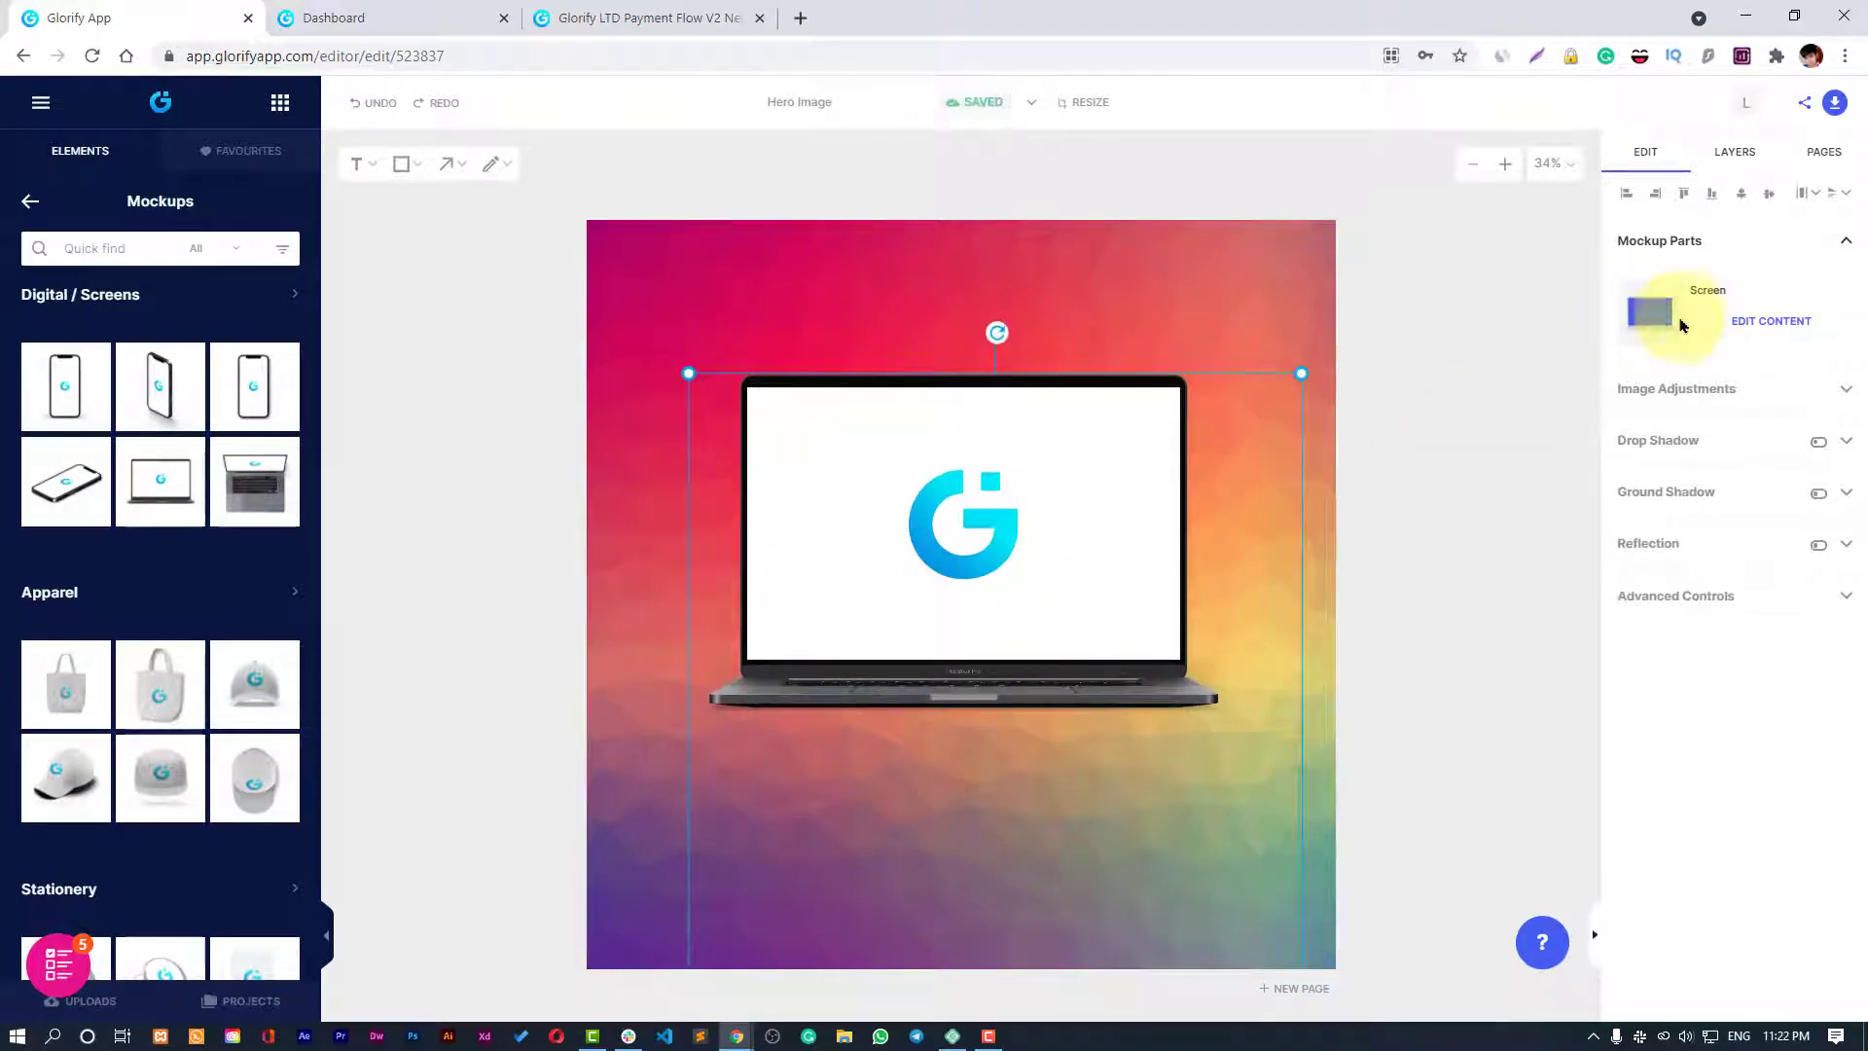
click(1757, 323)
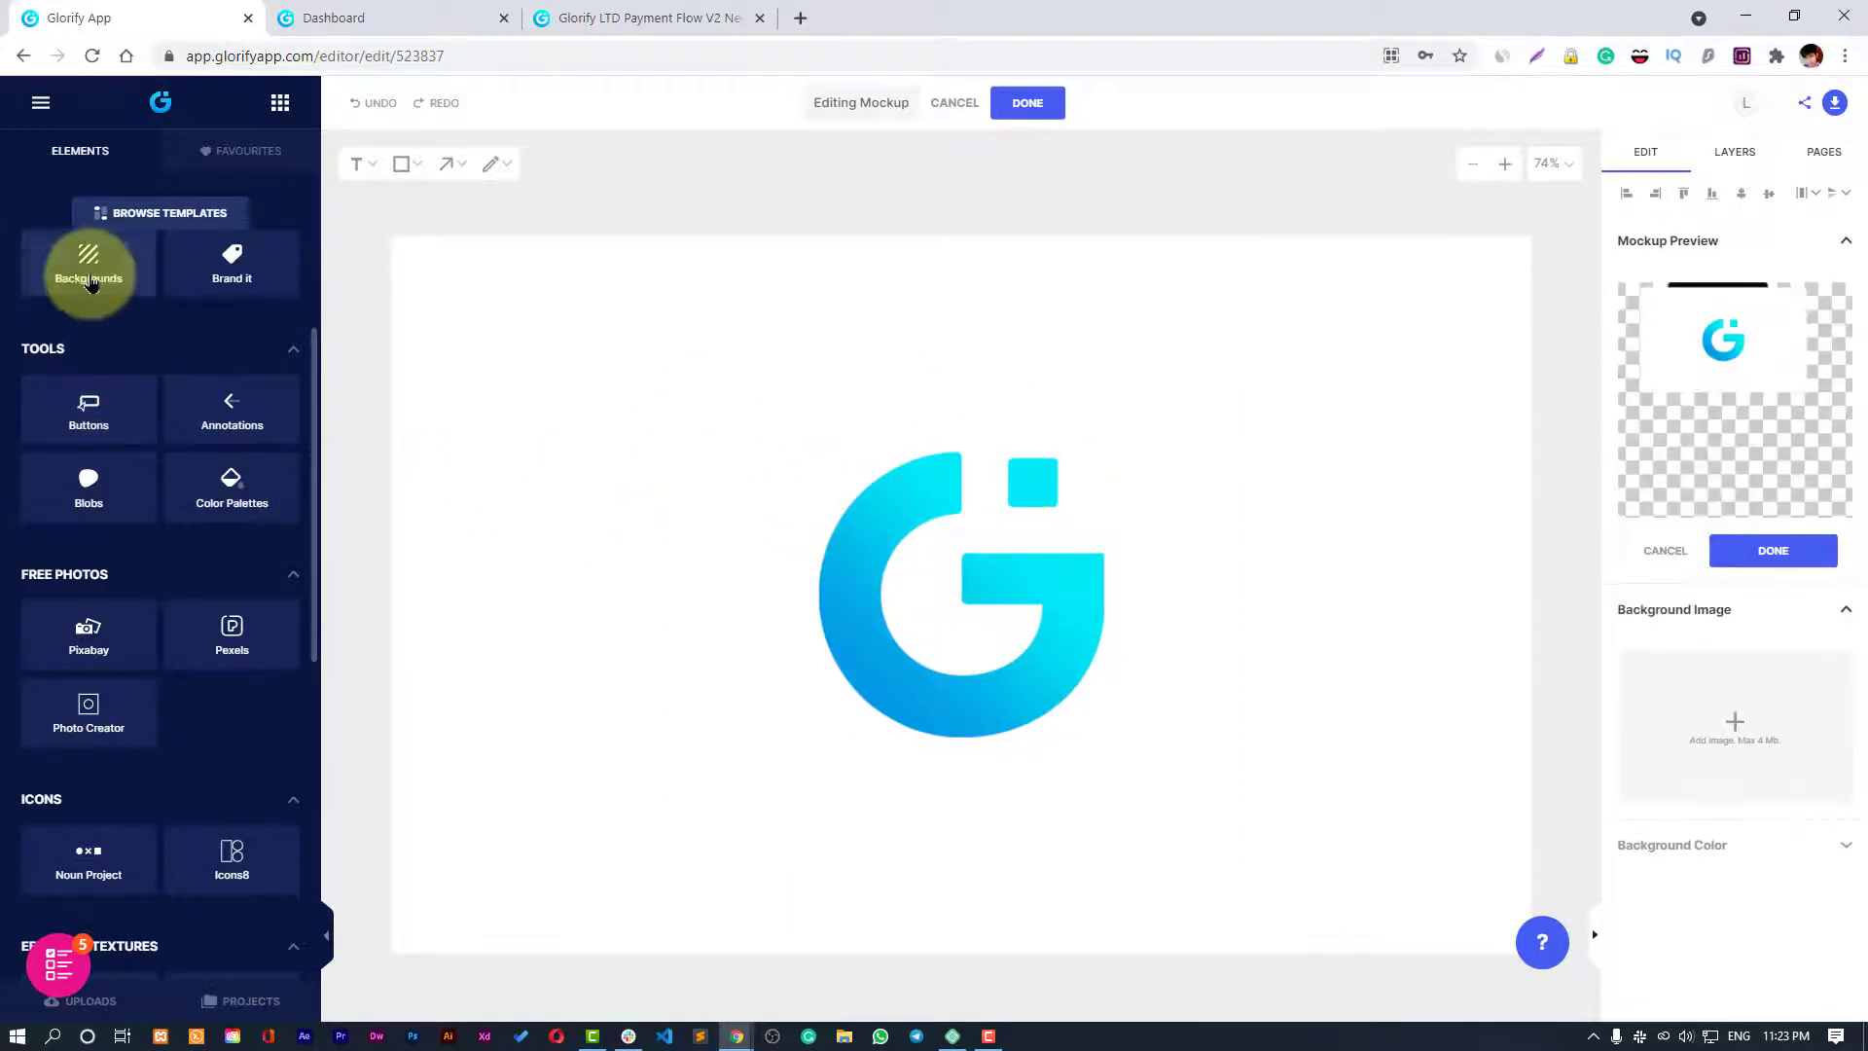
Add the Pixabay photo of a man in a suit adjusting his tie to the screen.
click(229, 152)
click(78, 150)
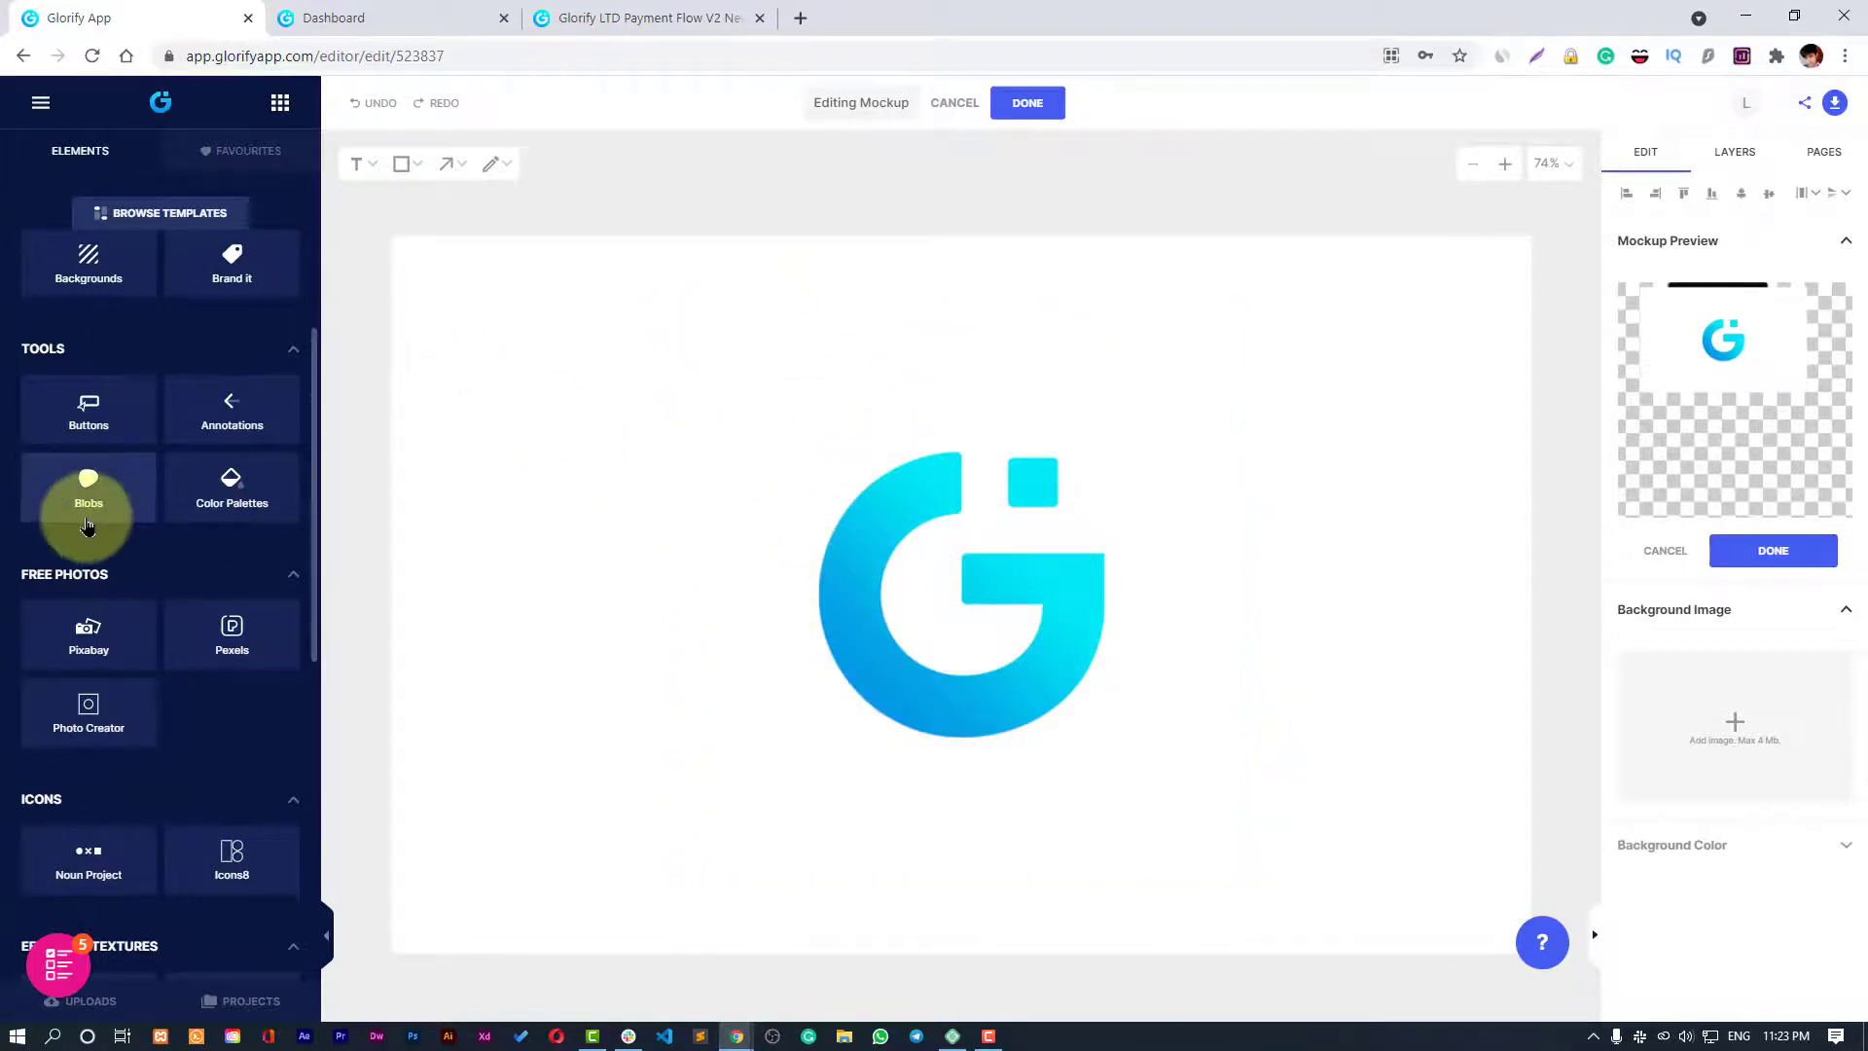
click(90, 488)
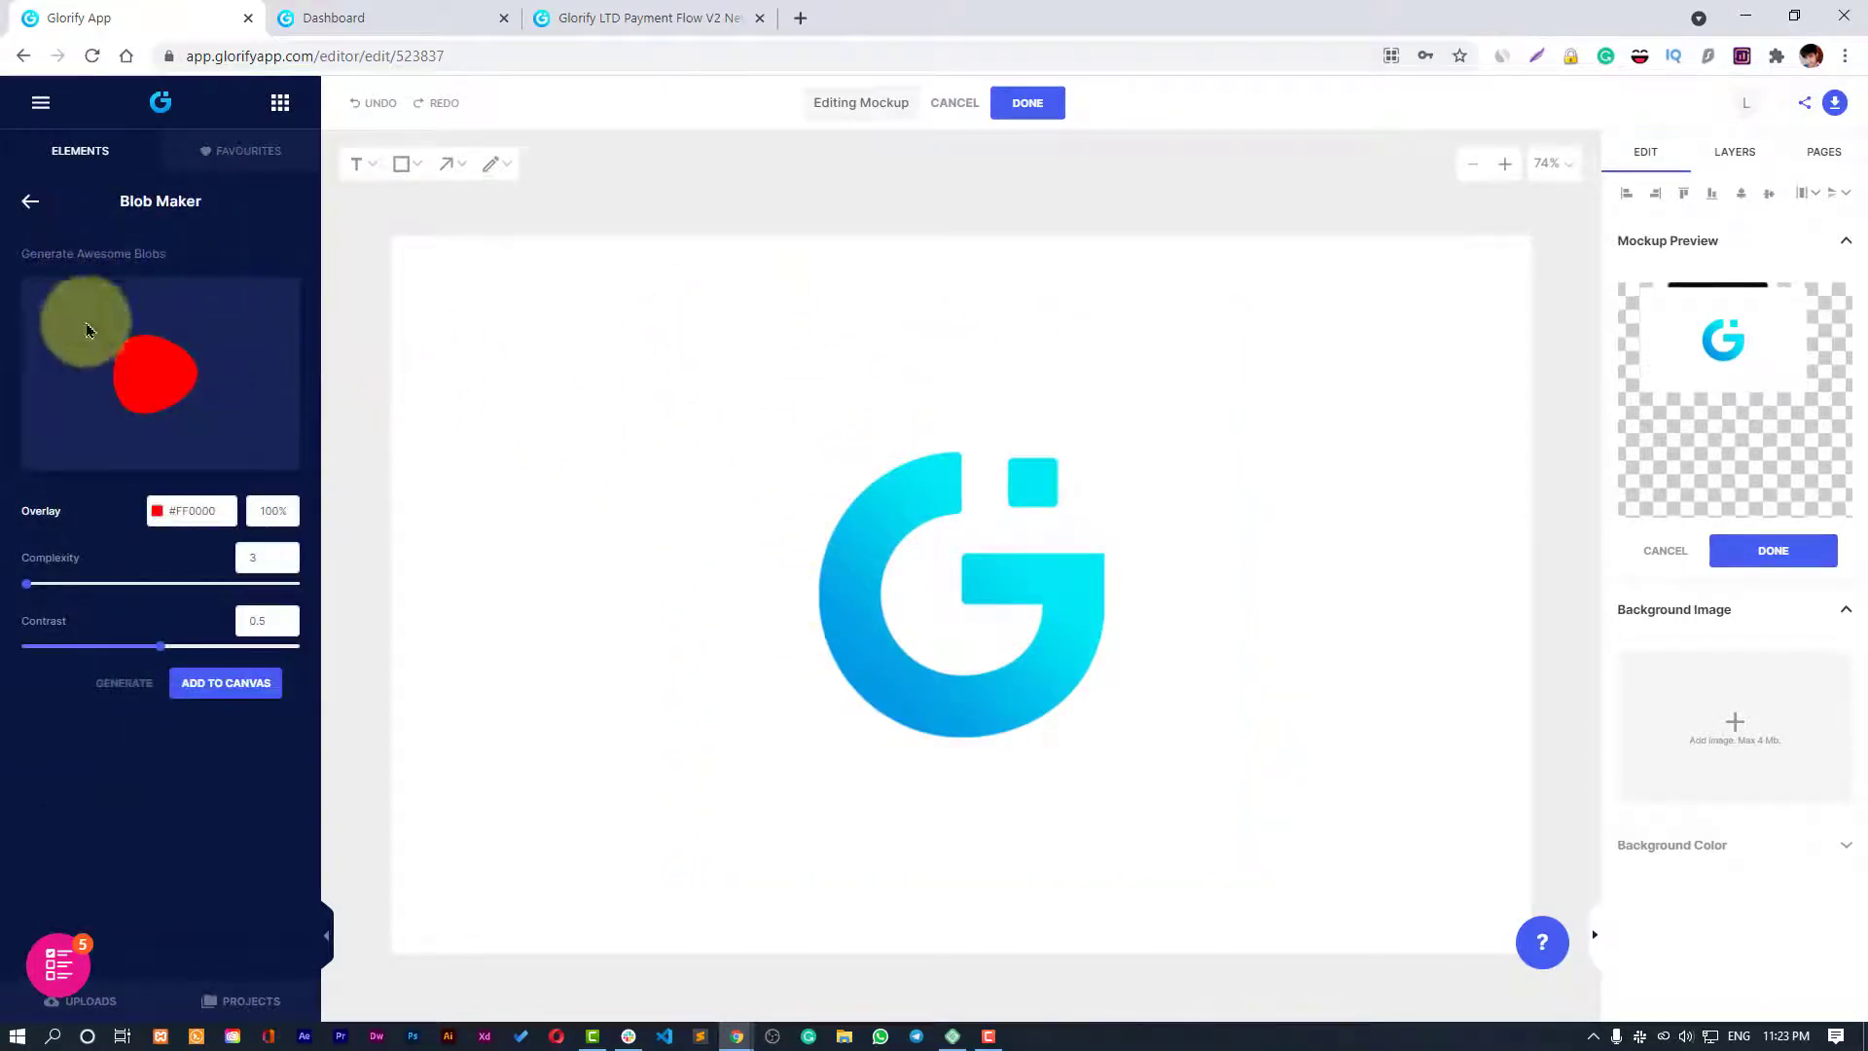
click(27, 201)
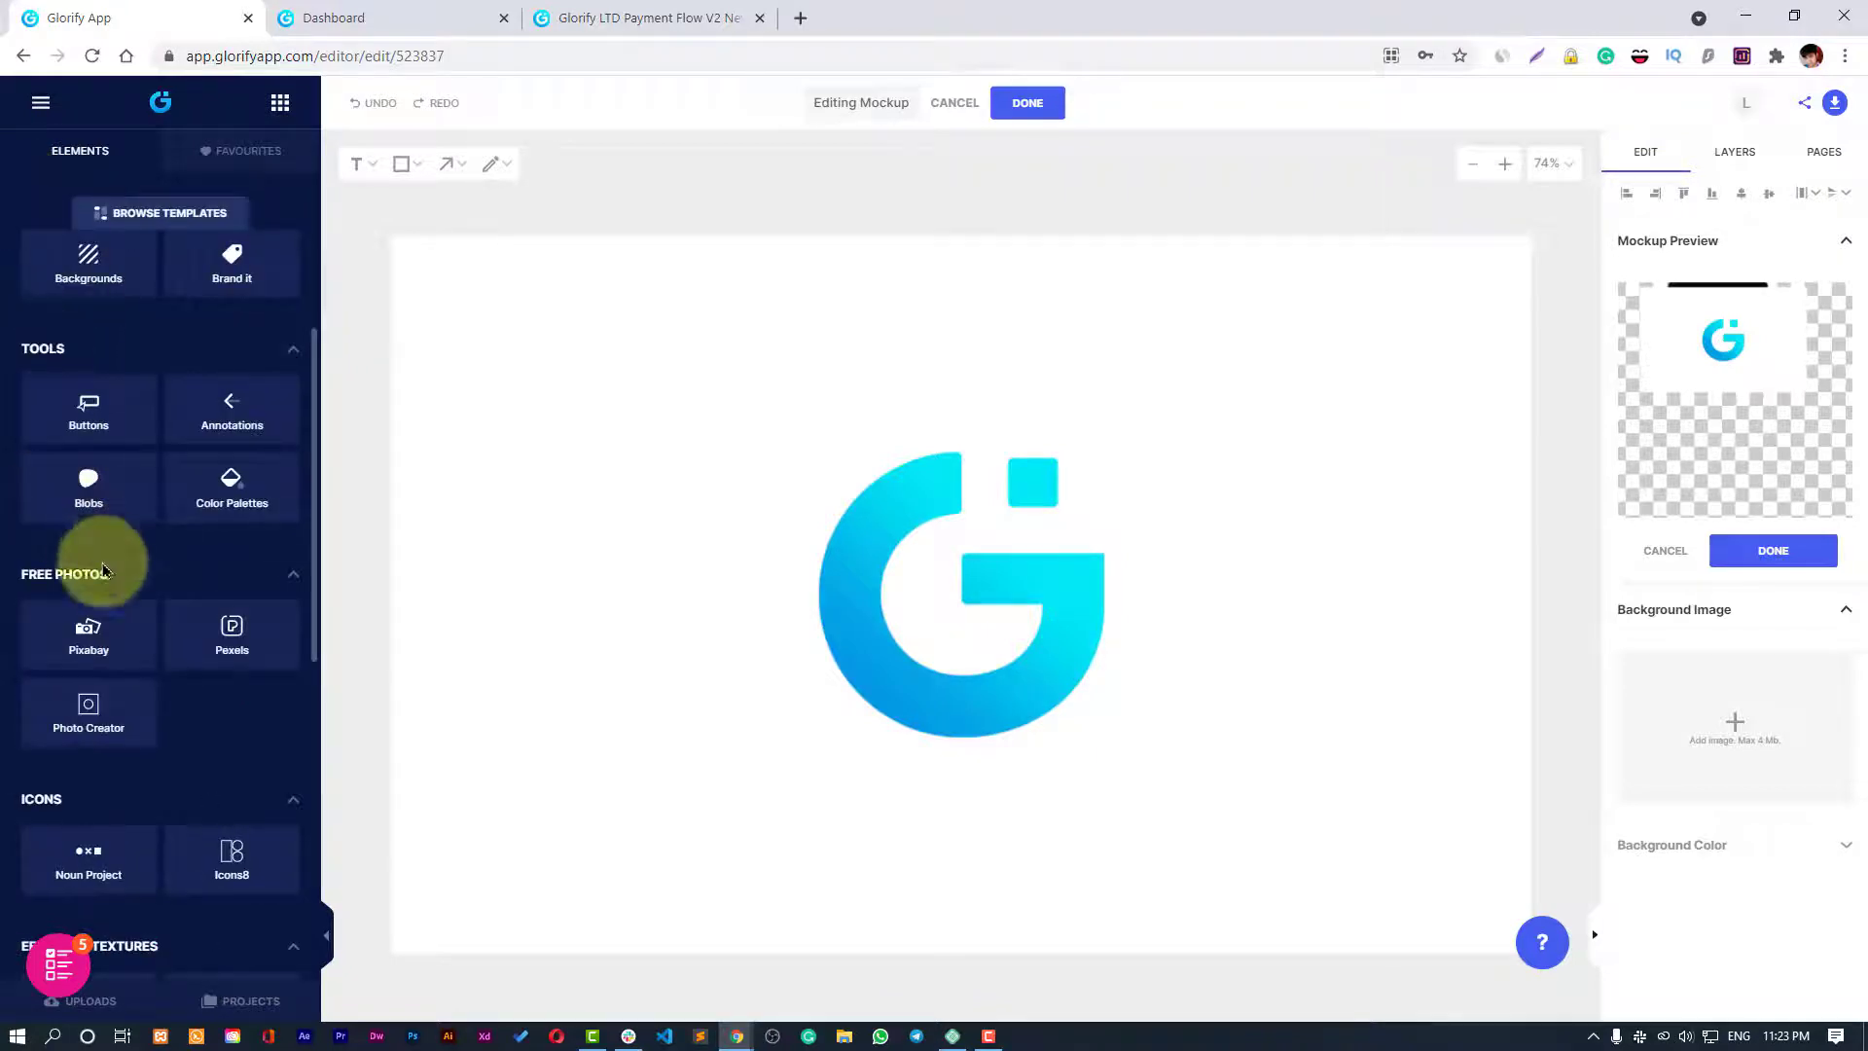
click(109, 624)
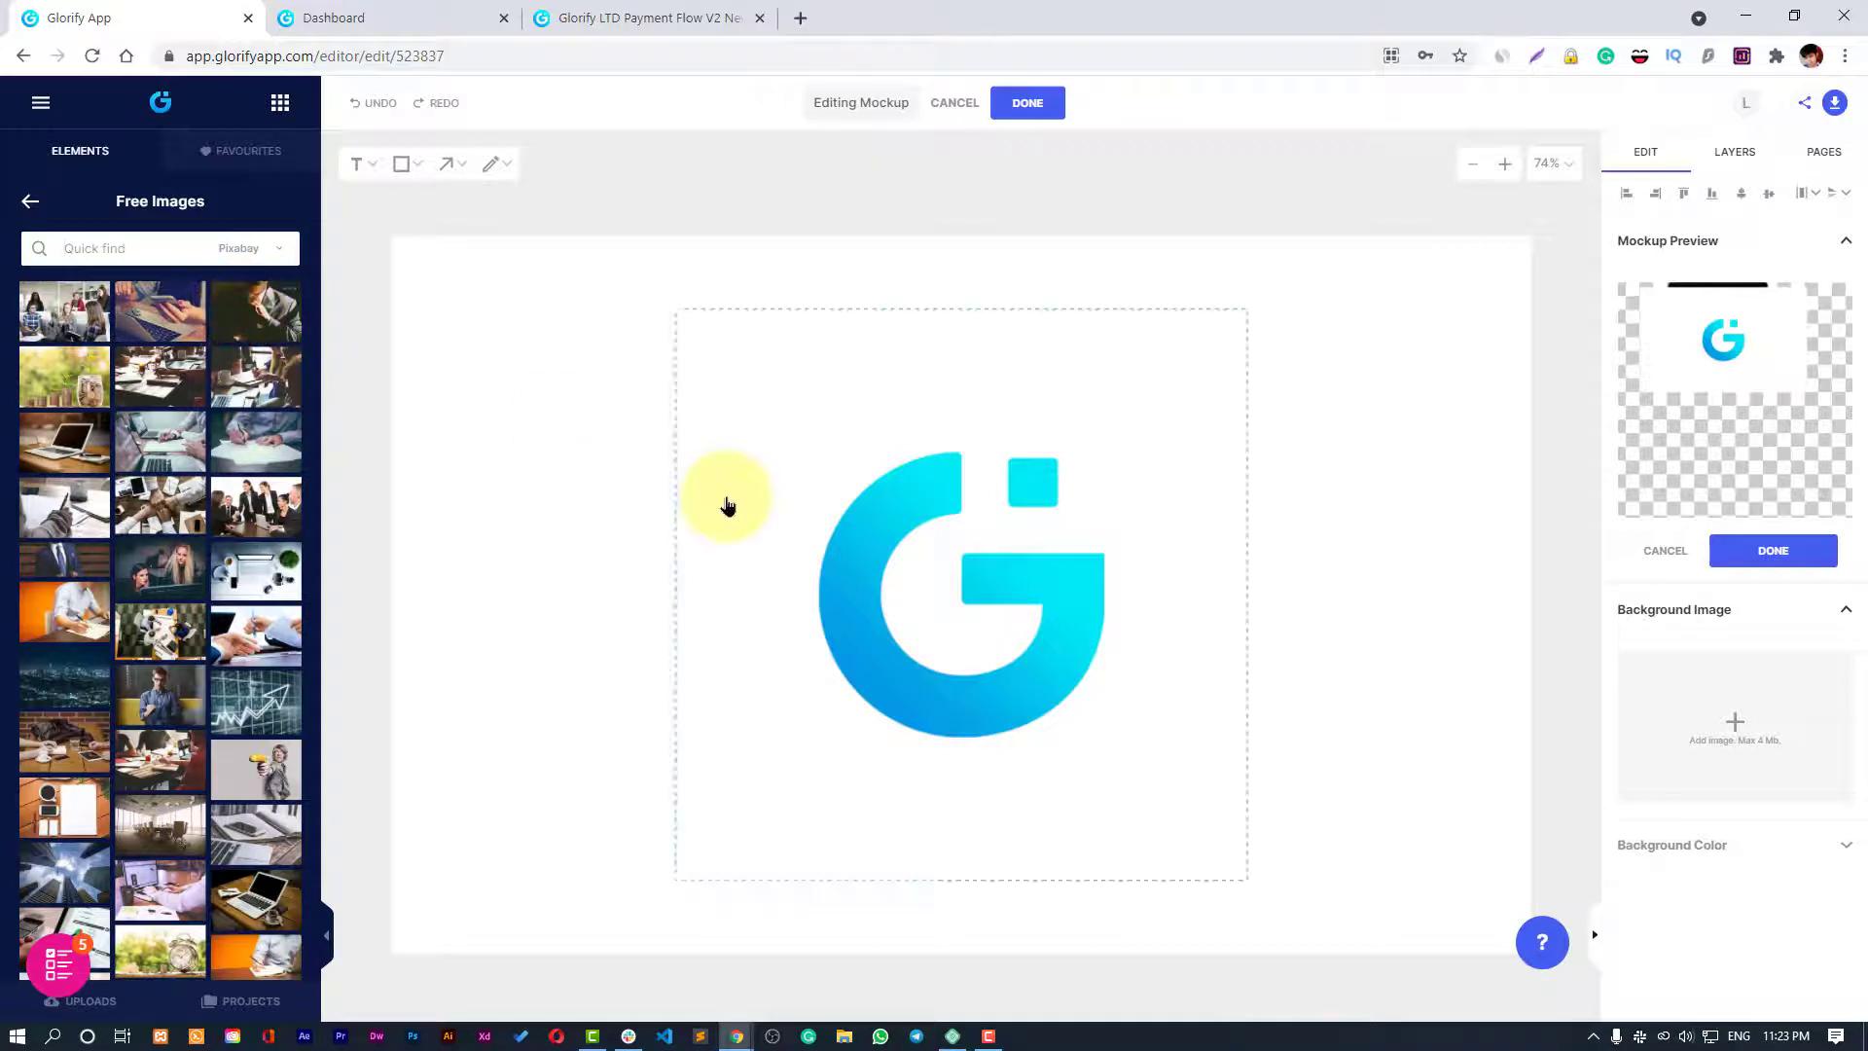
click(233, 315)
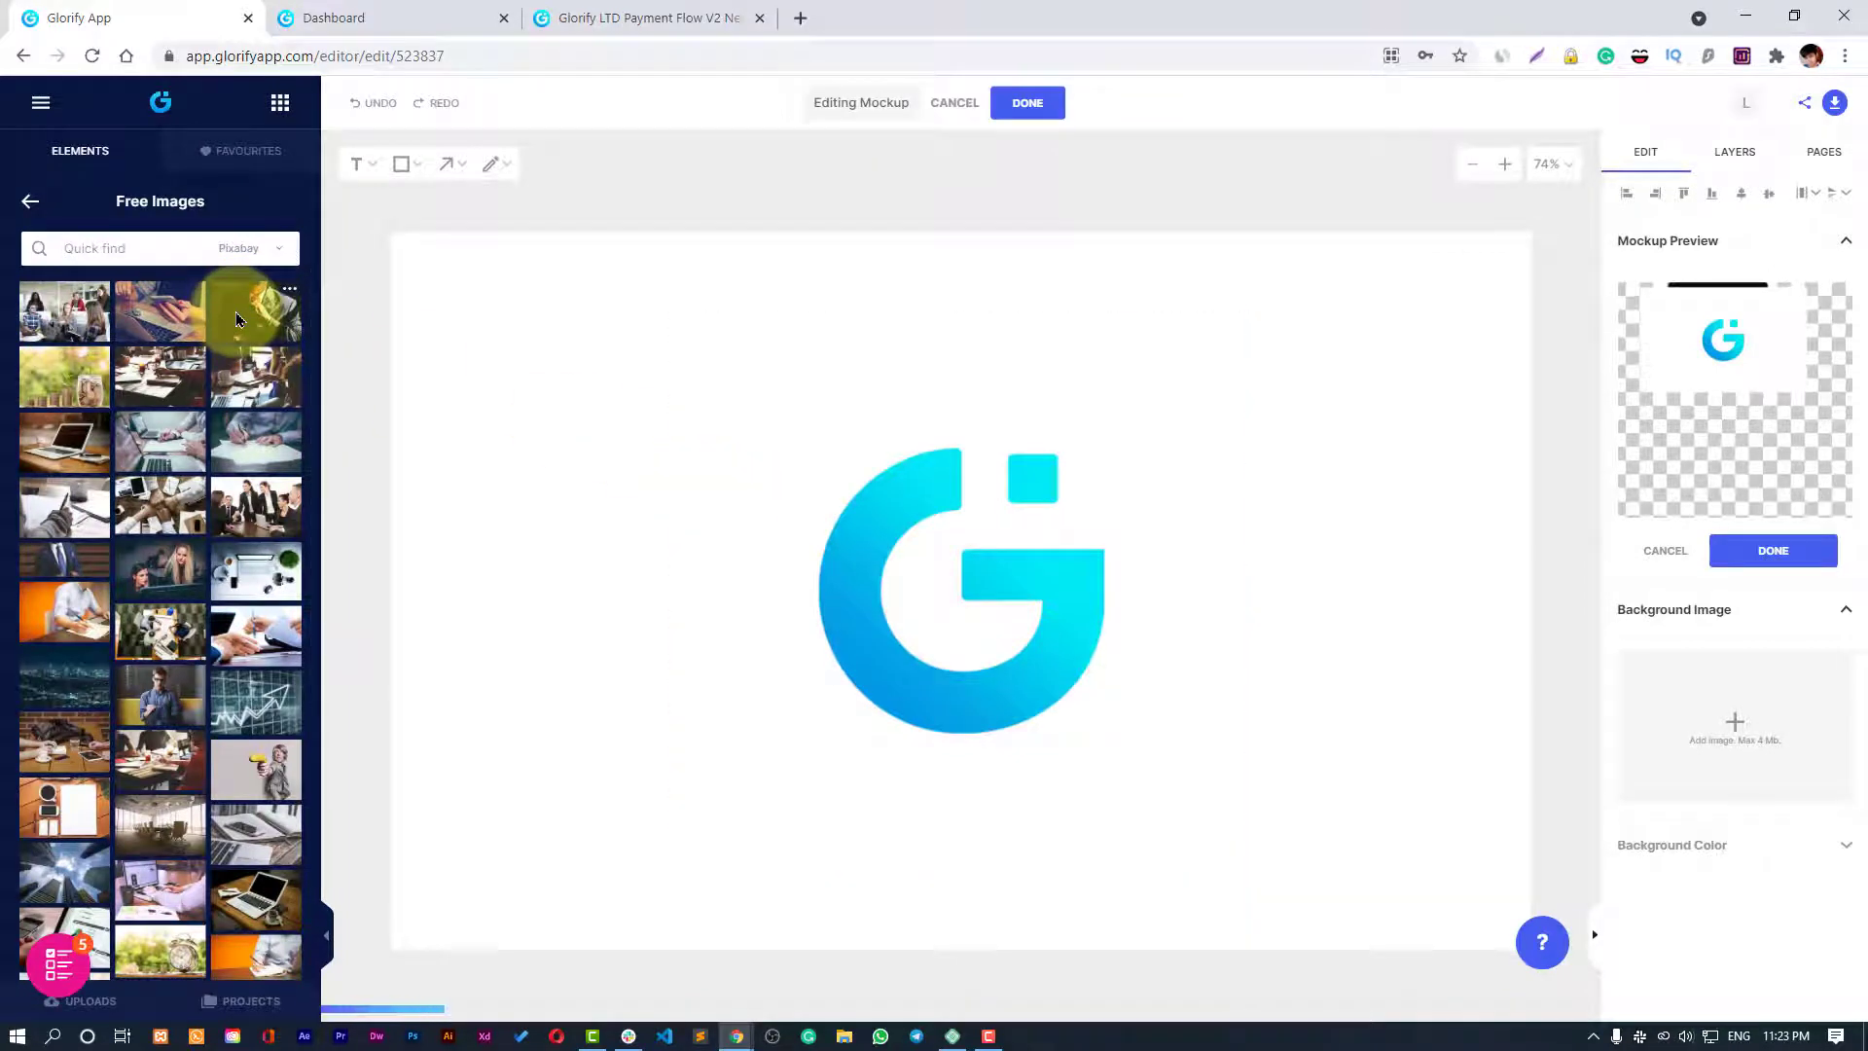
Resize the suit photo to cover the screen, delete the G logo, and finish editing.
click(290, 289)
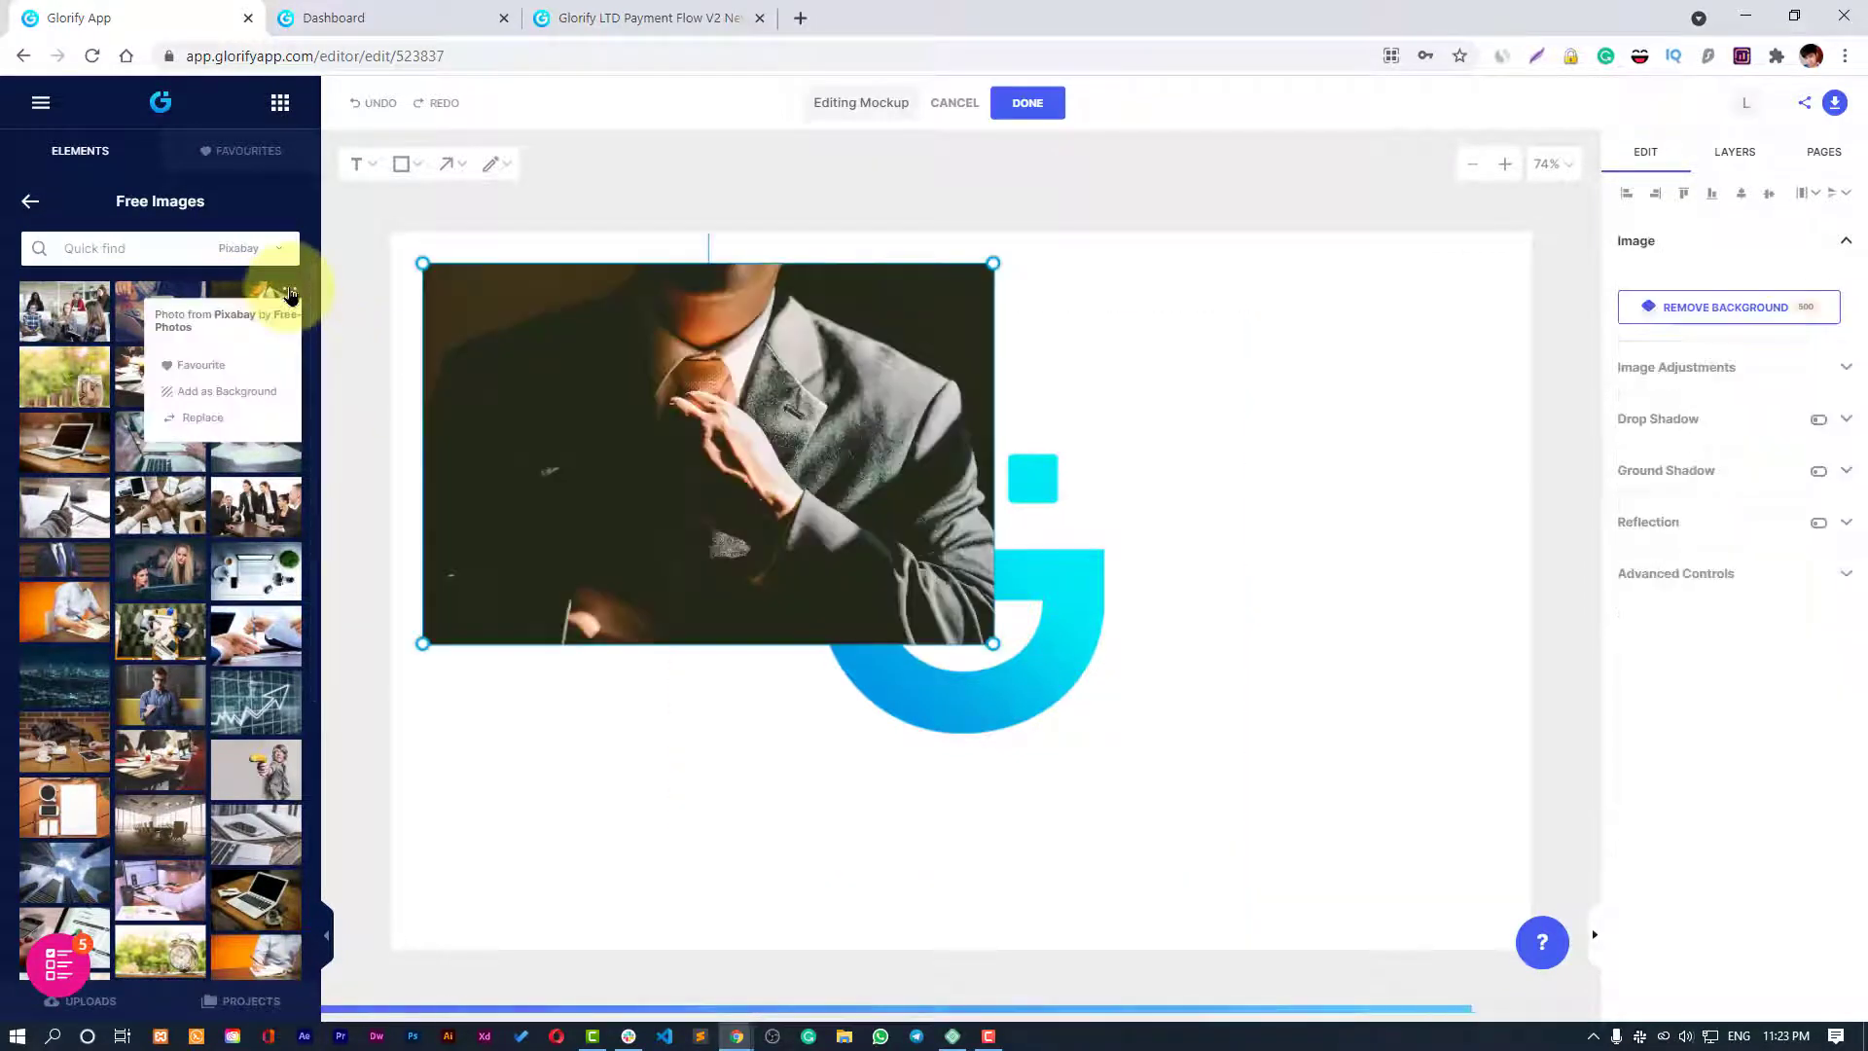
click(844, 364)
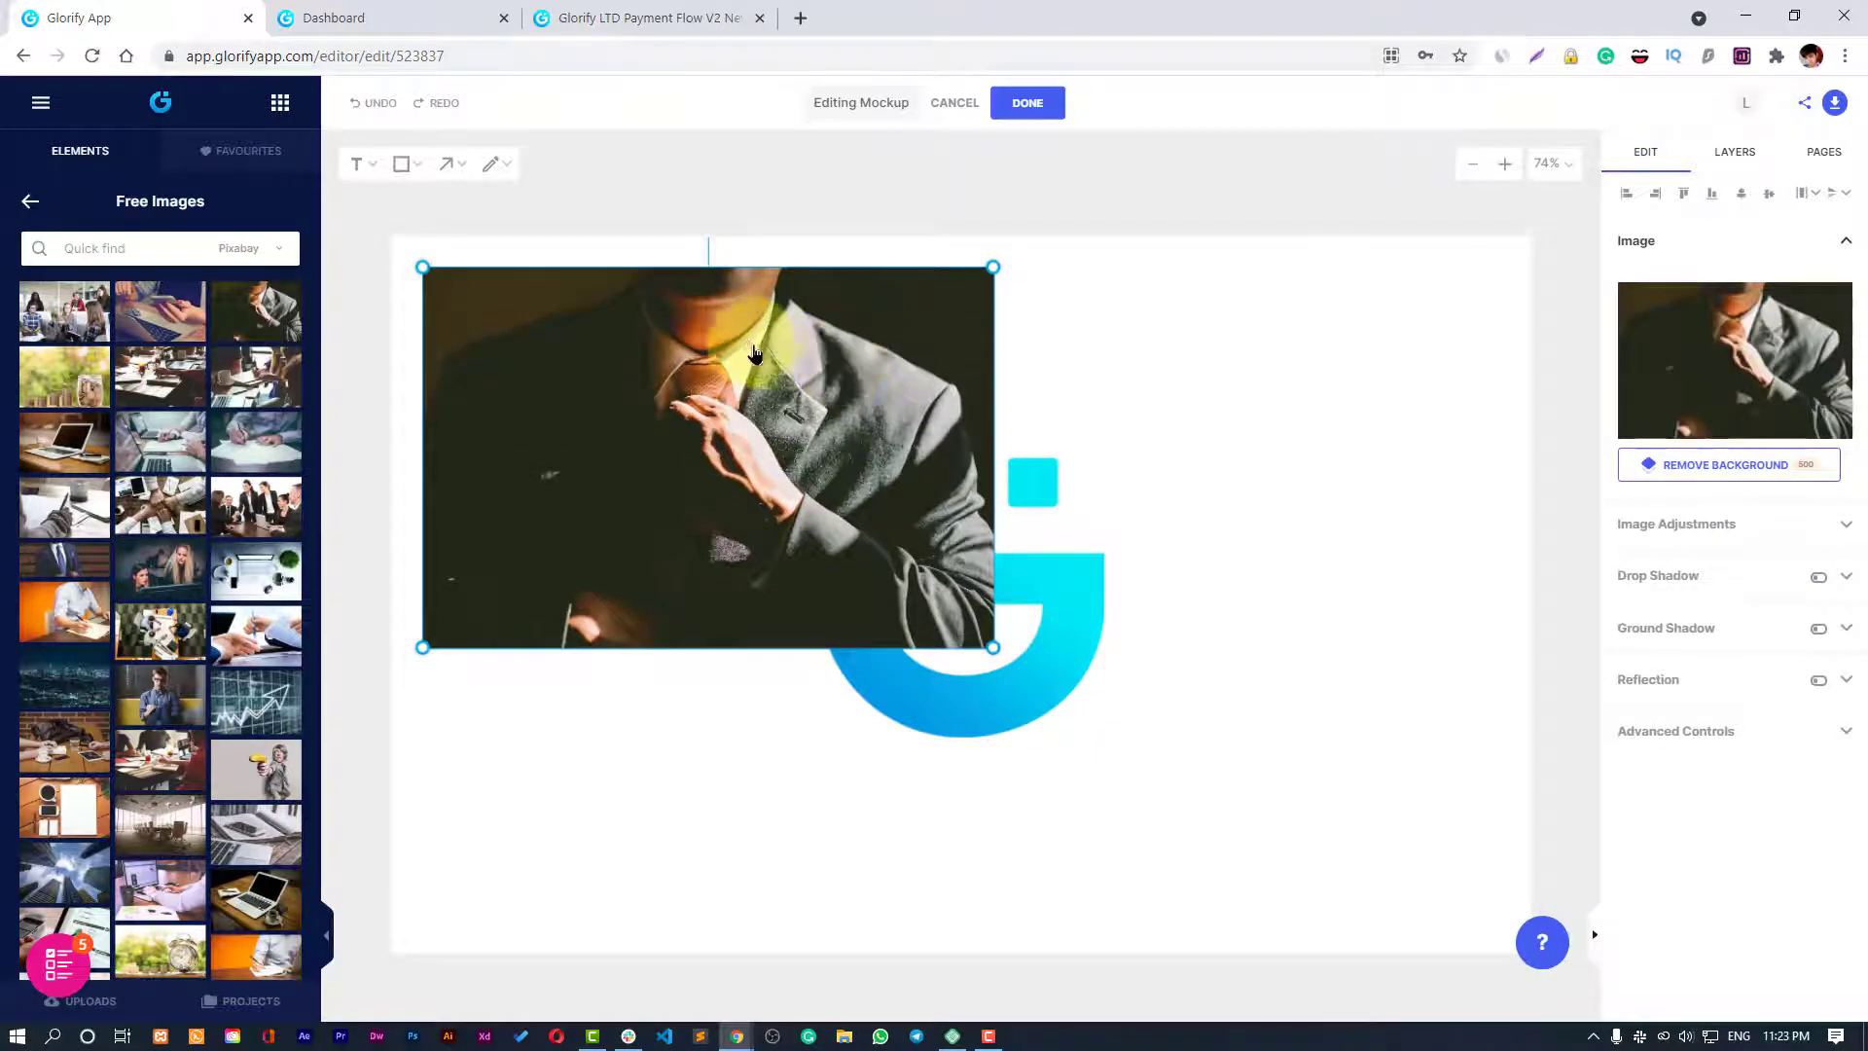
drag(730, 334, 734, 321)
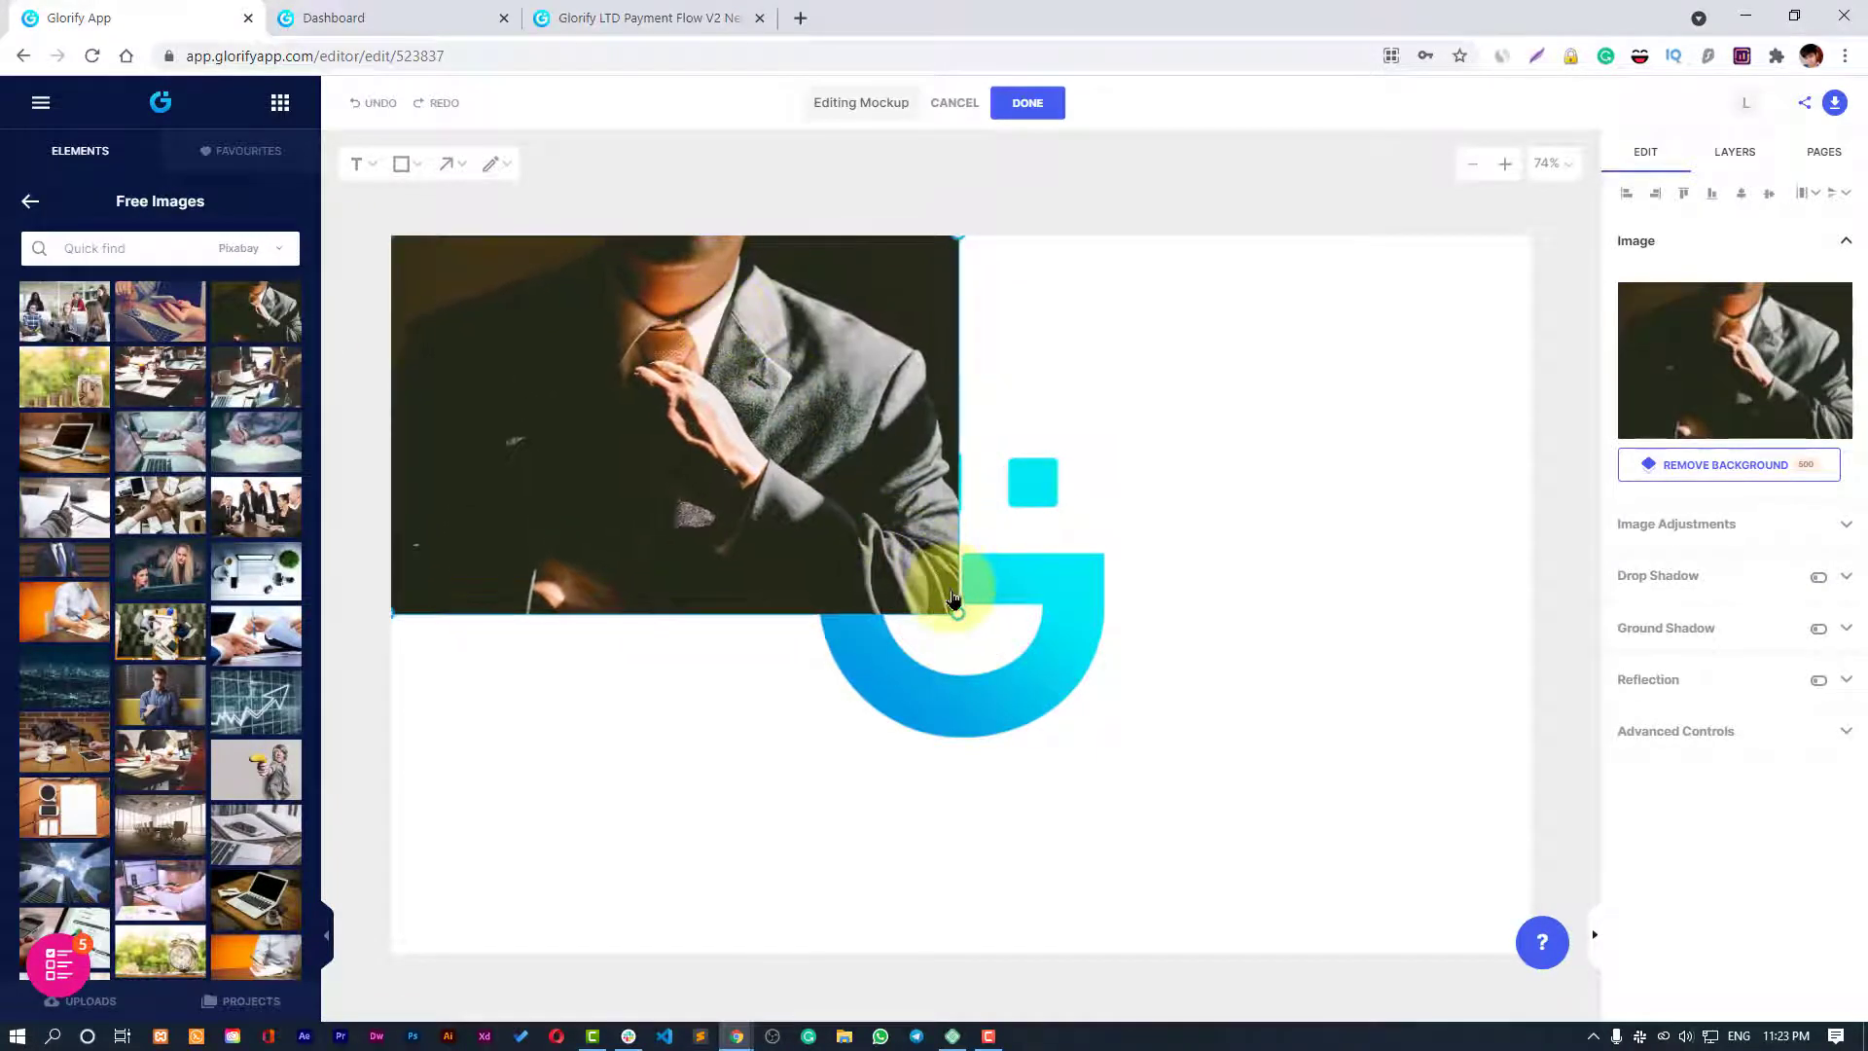
drag(956, 609, 1554, 984)
click(972, 579)
click(716, 453)
click(1587, 852)
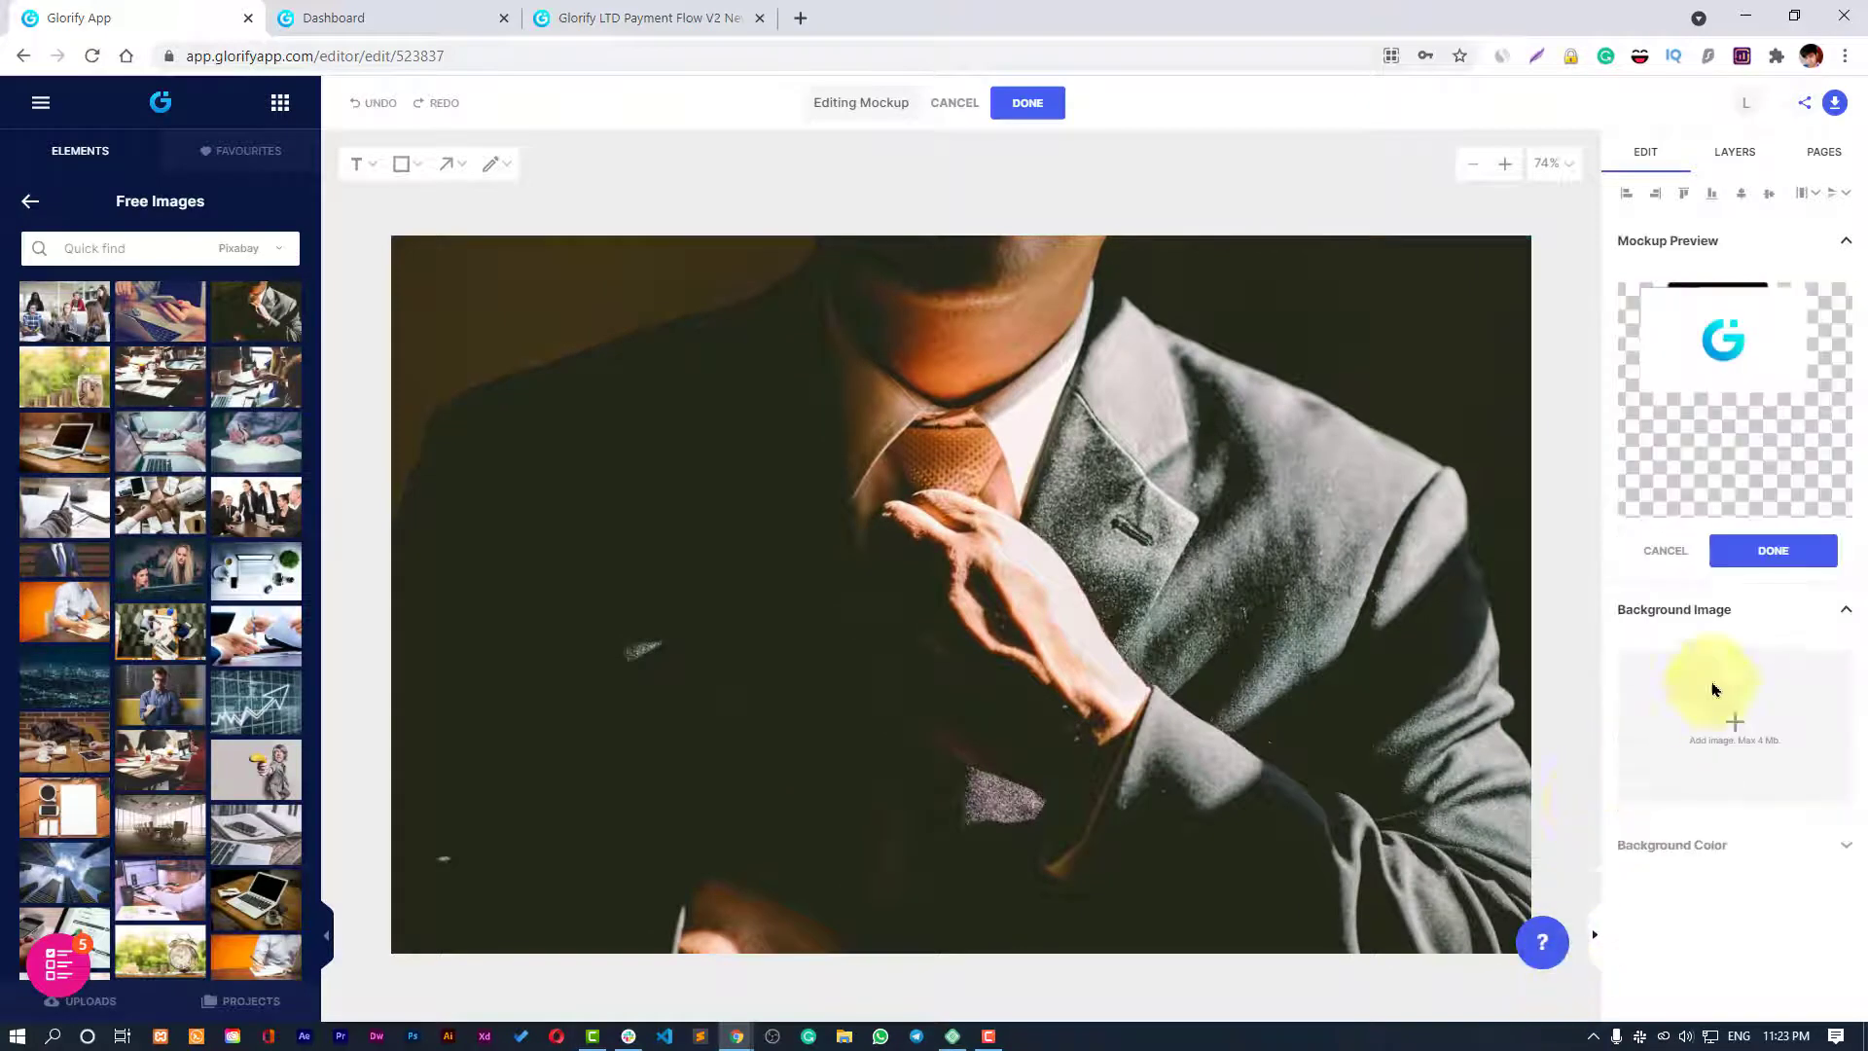
click(1773, 550)
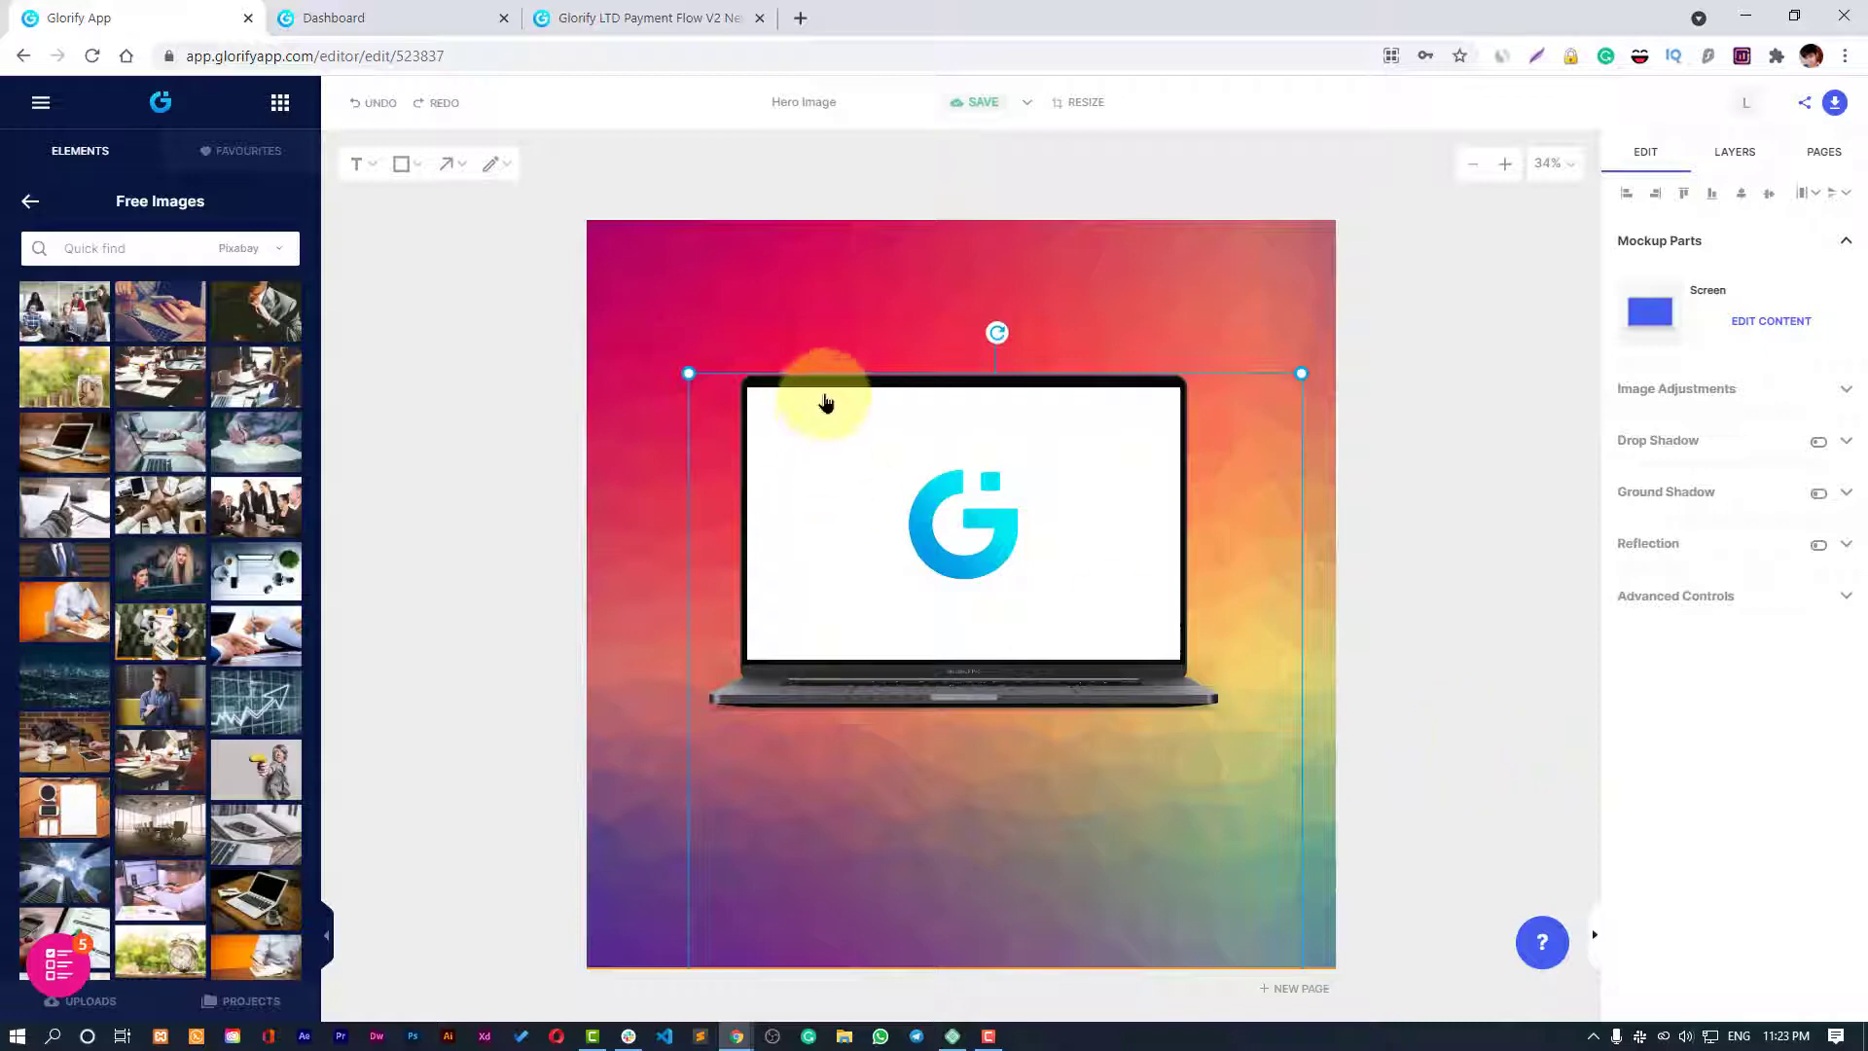
Shift the laptop mockup slightly right and down, then reapply its screen content.
drag(918, 437, 929, 443)
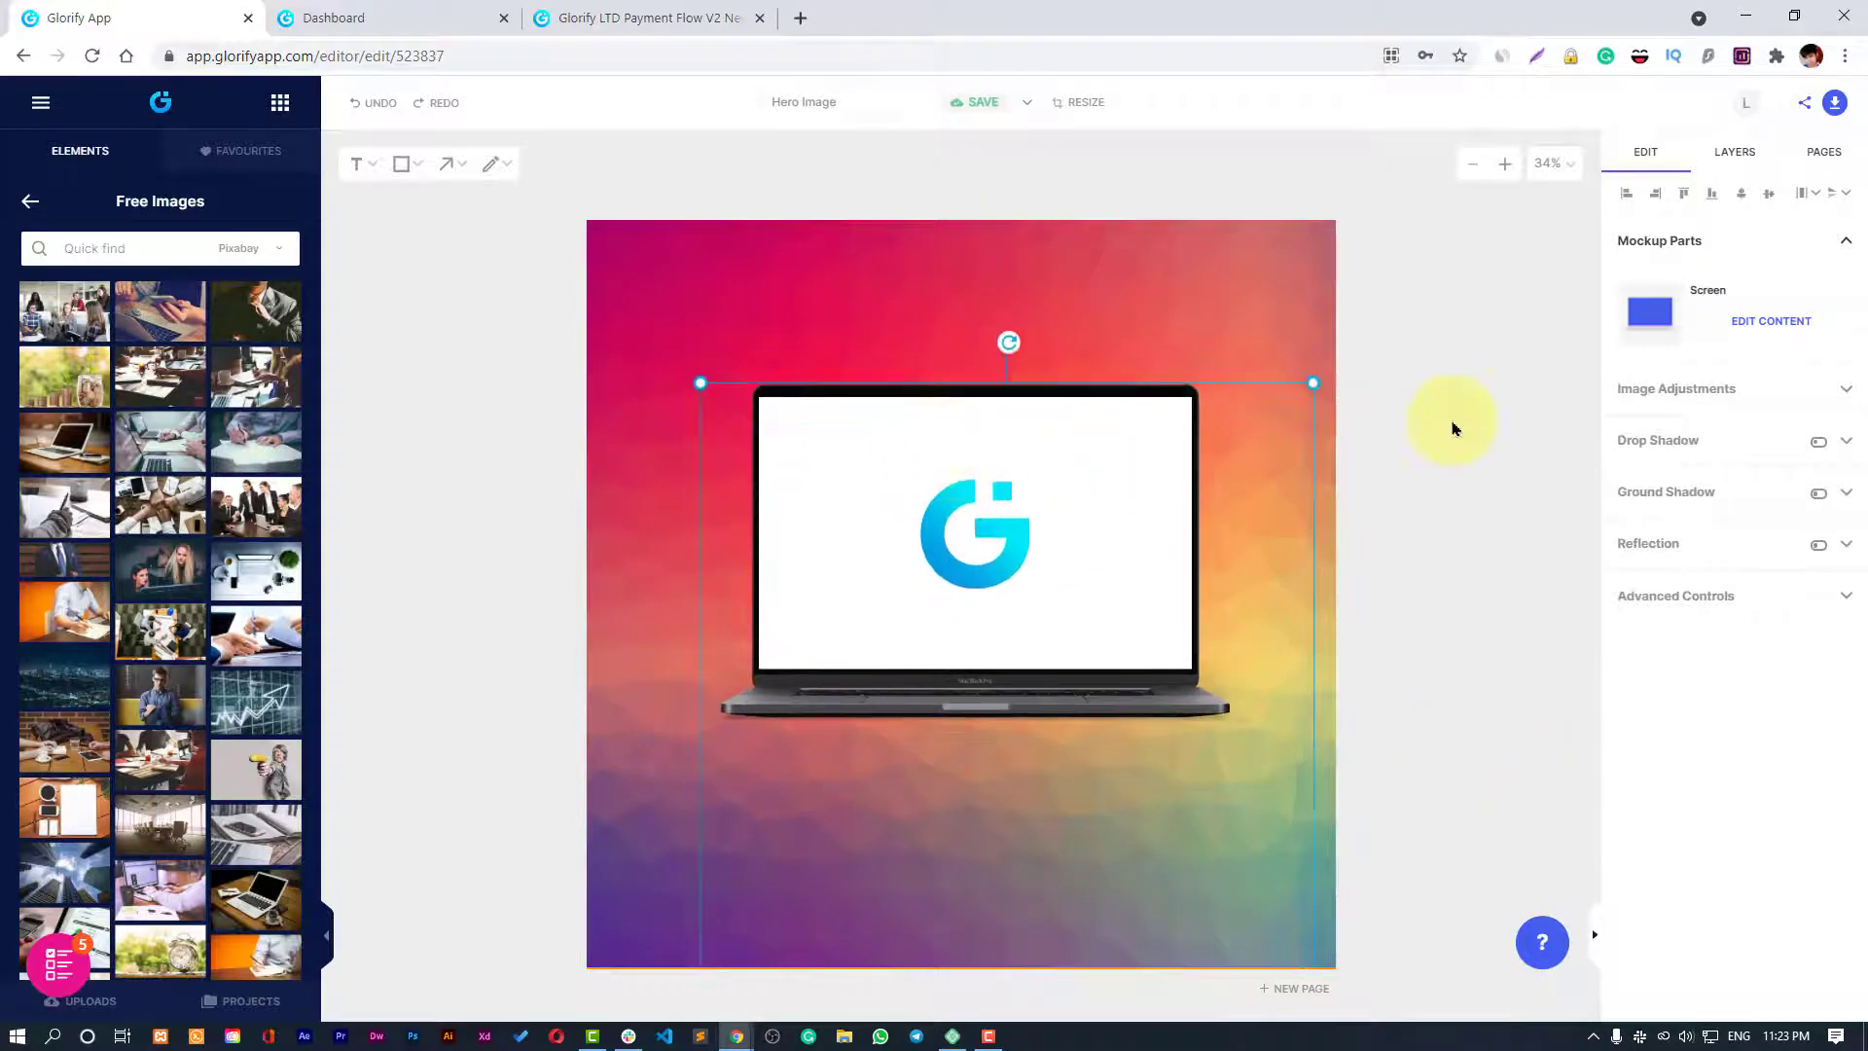
click(1758, 320)
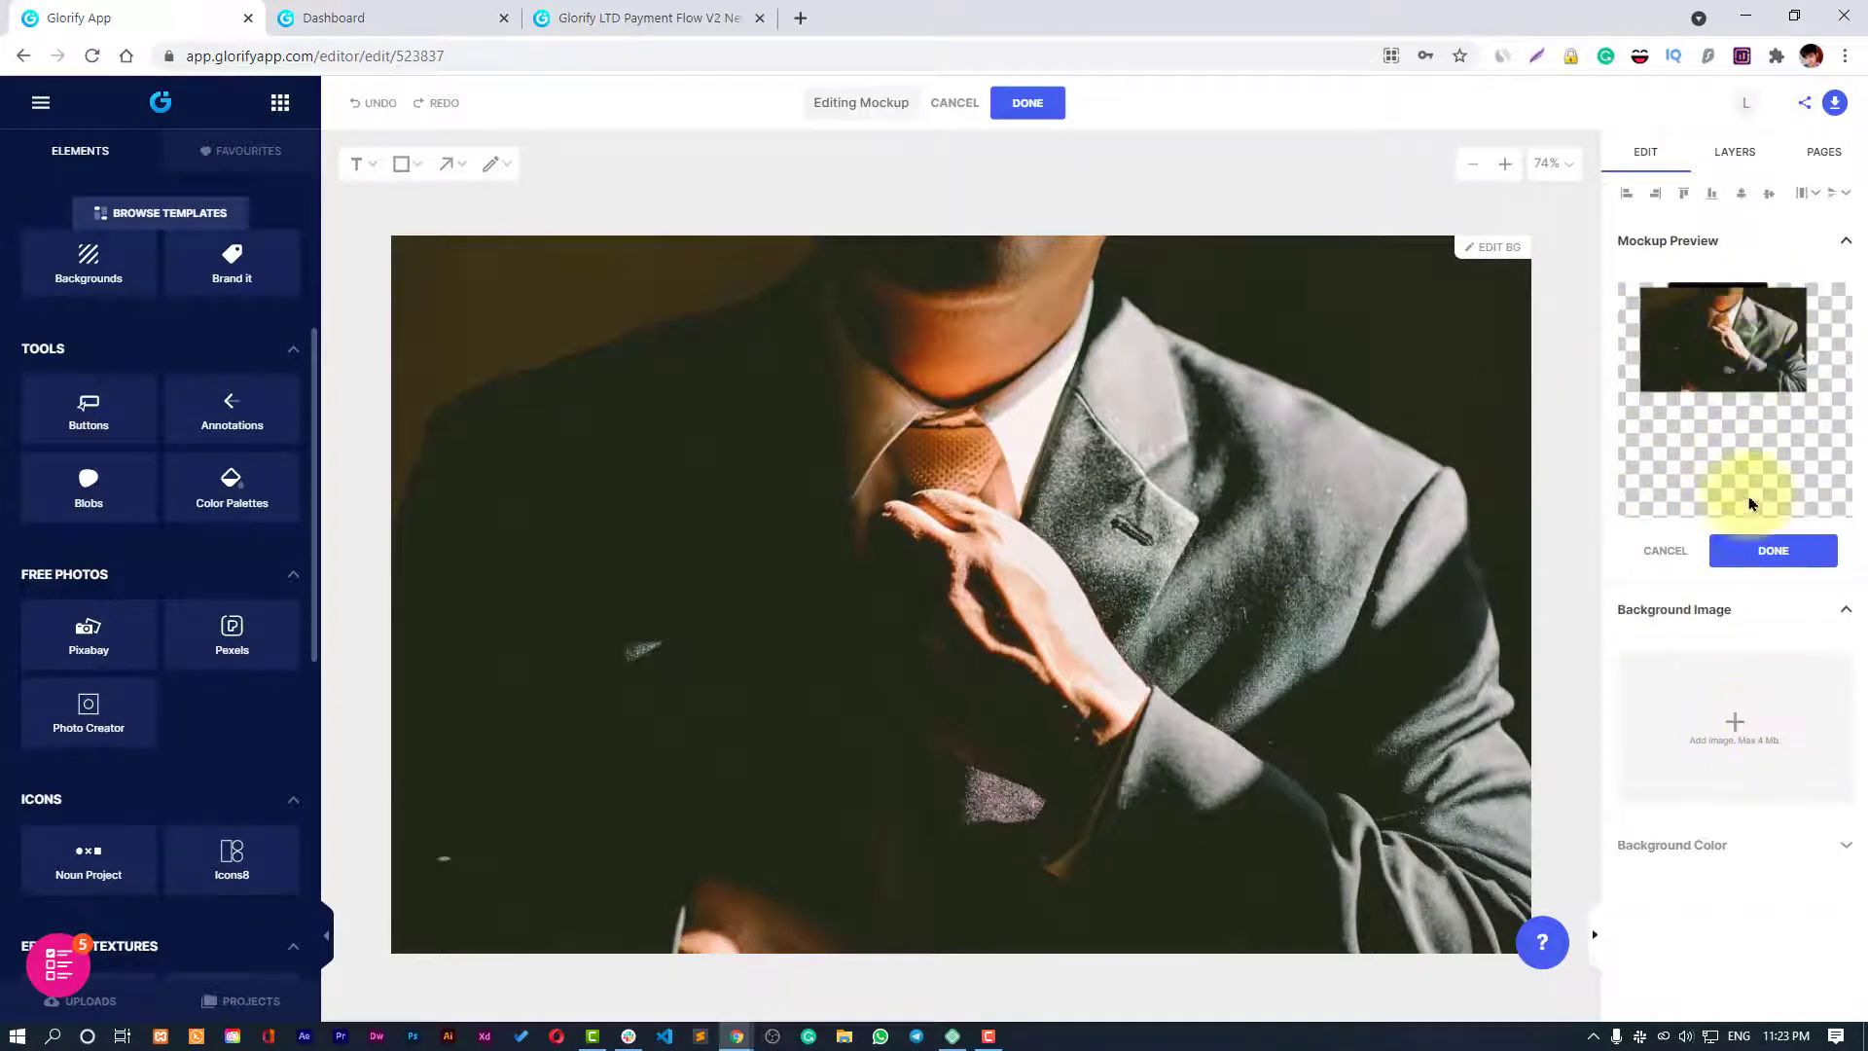
click(1770, 570)
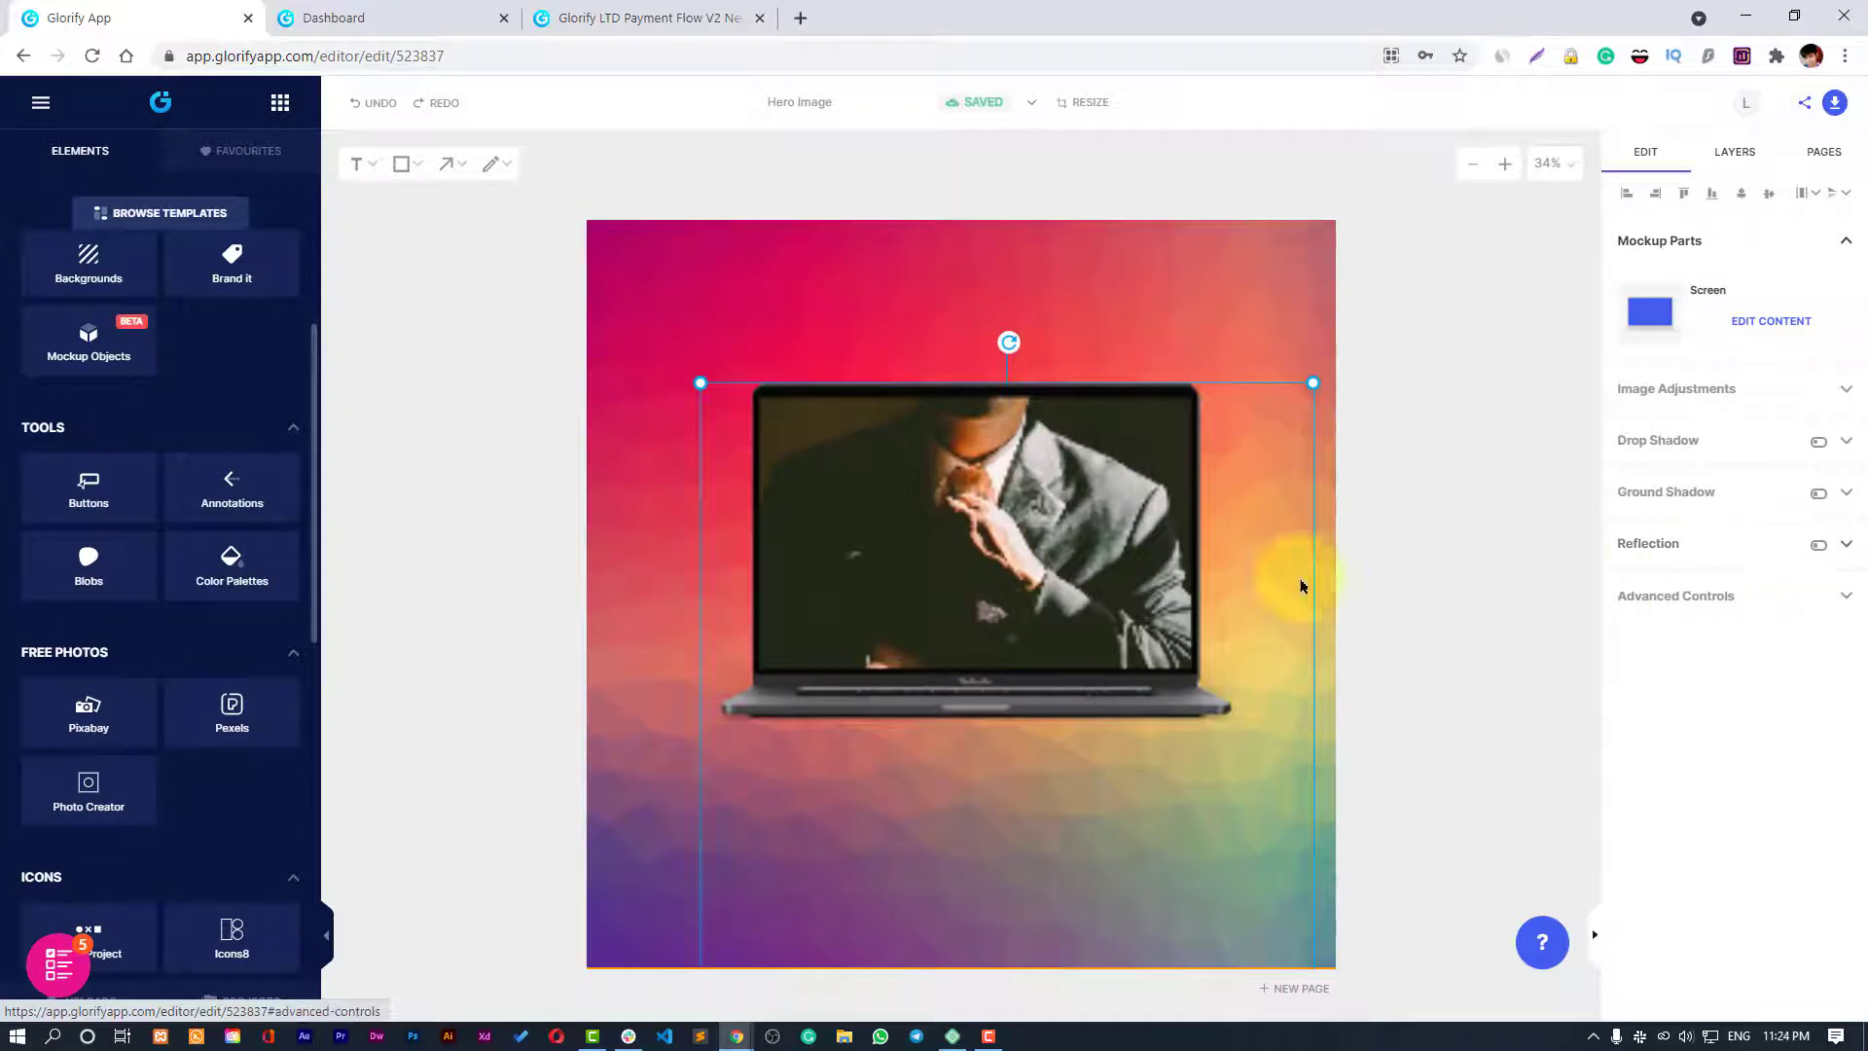
Turn on a ground shadow for the laptop mockup.
click(1409, 499)
click(926, 480)
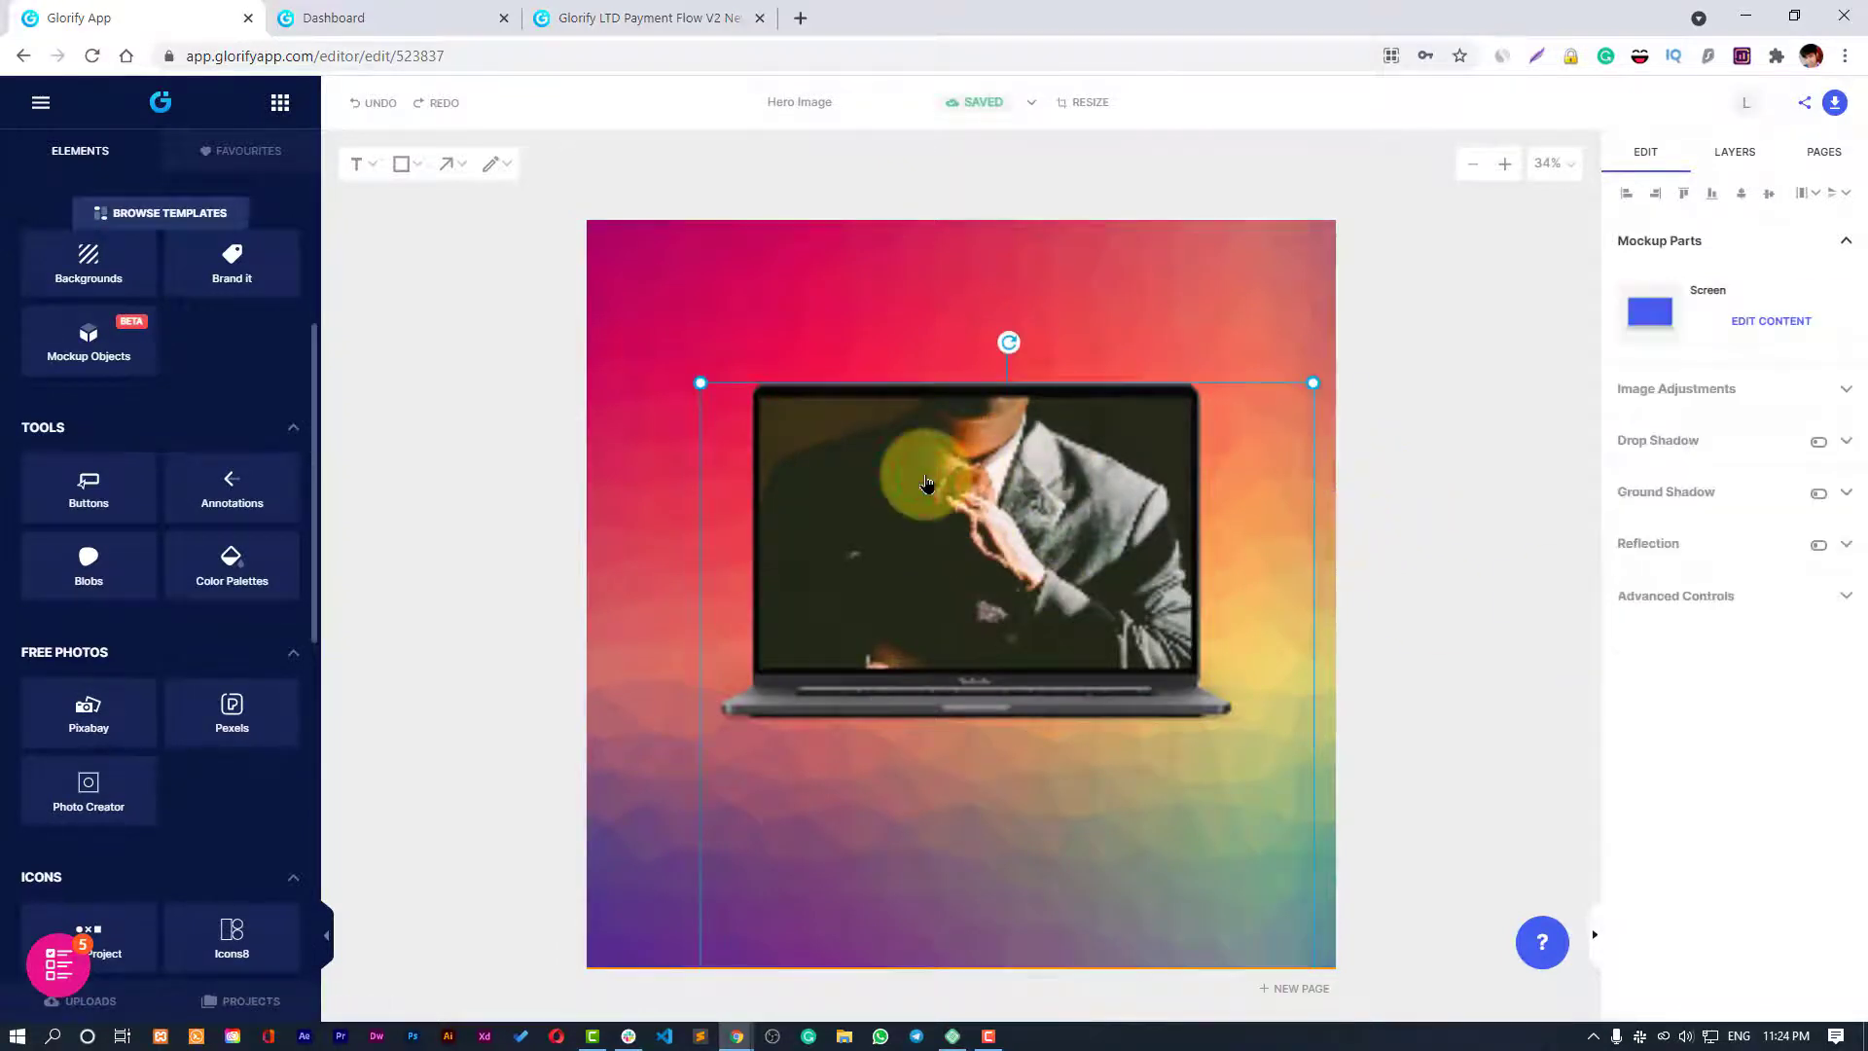
click(1815, 494)
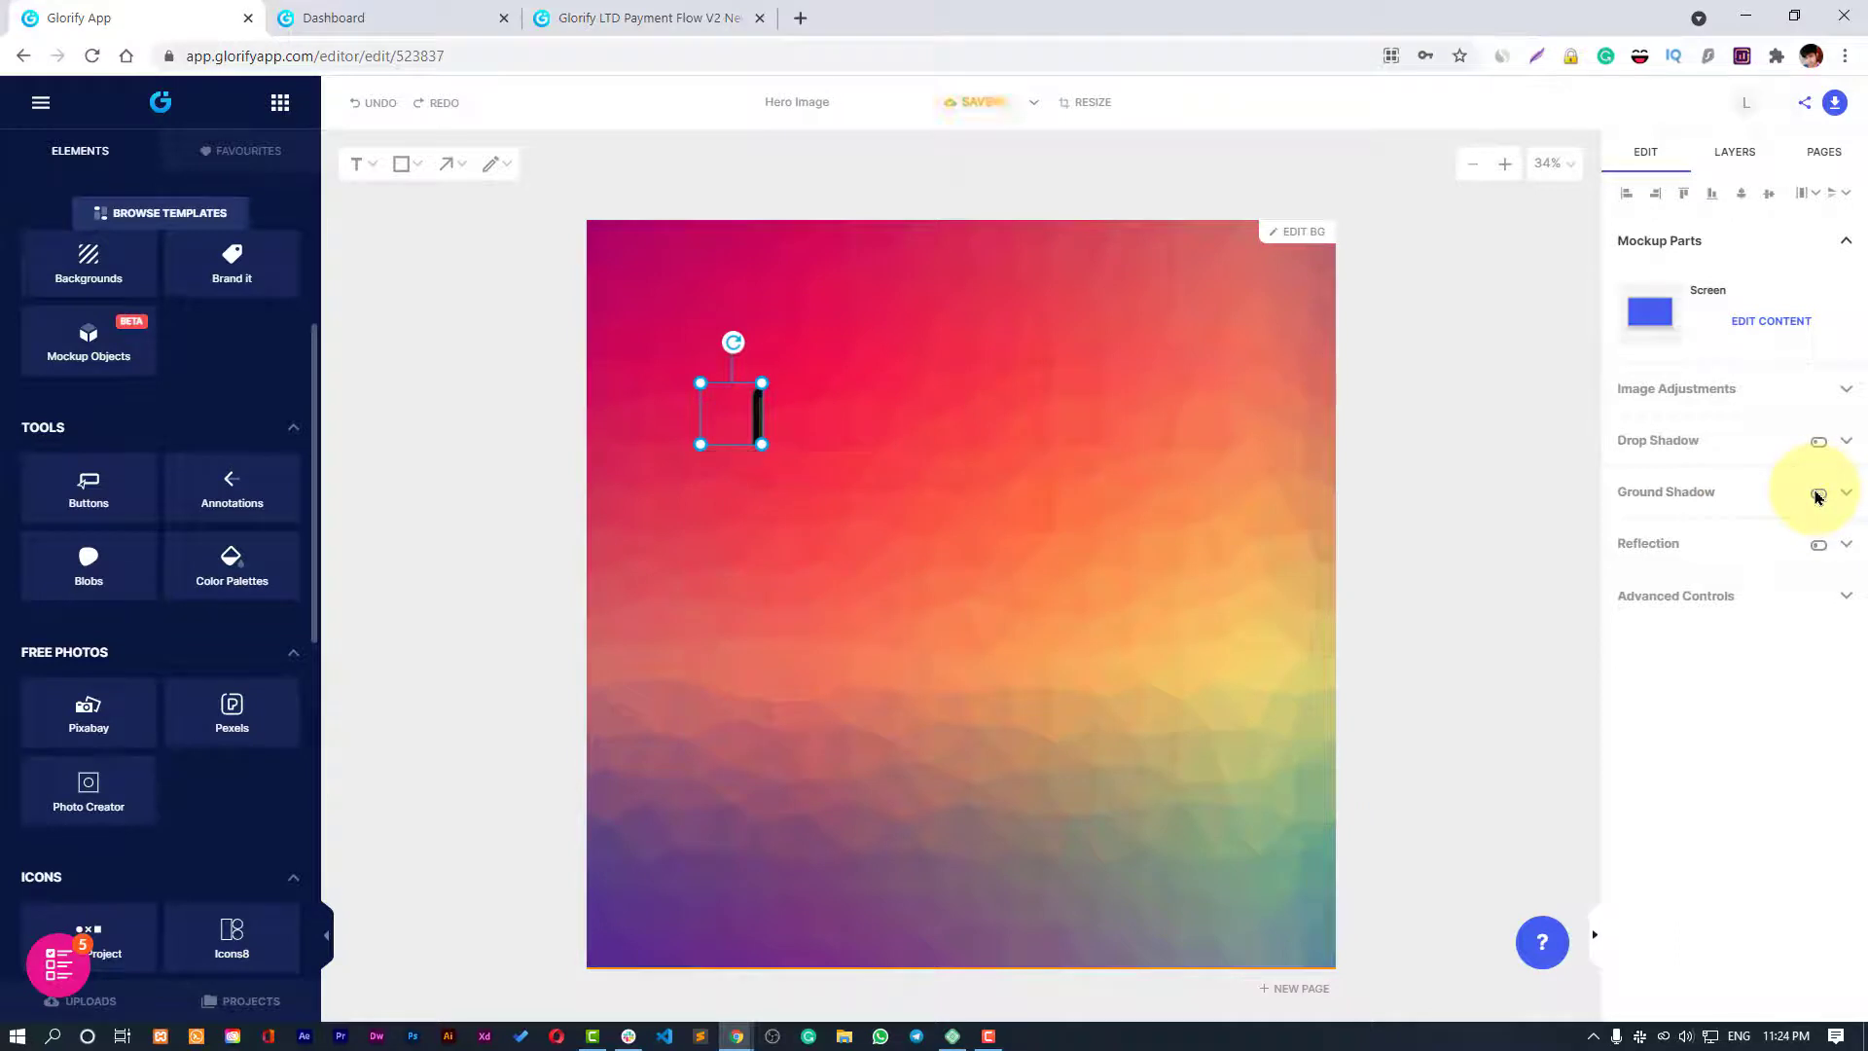
Enlarge the shrunken mockup placeholder, then delete the laptop mockup entirely.
click(755, 416)
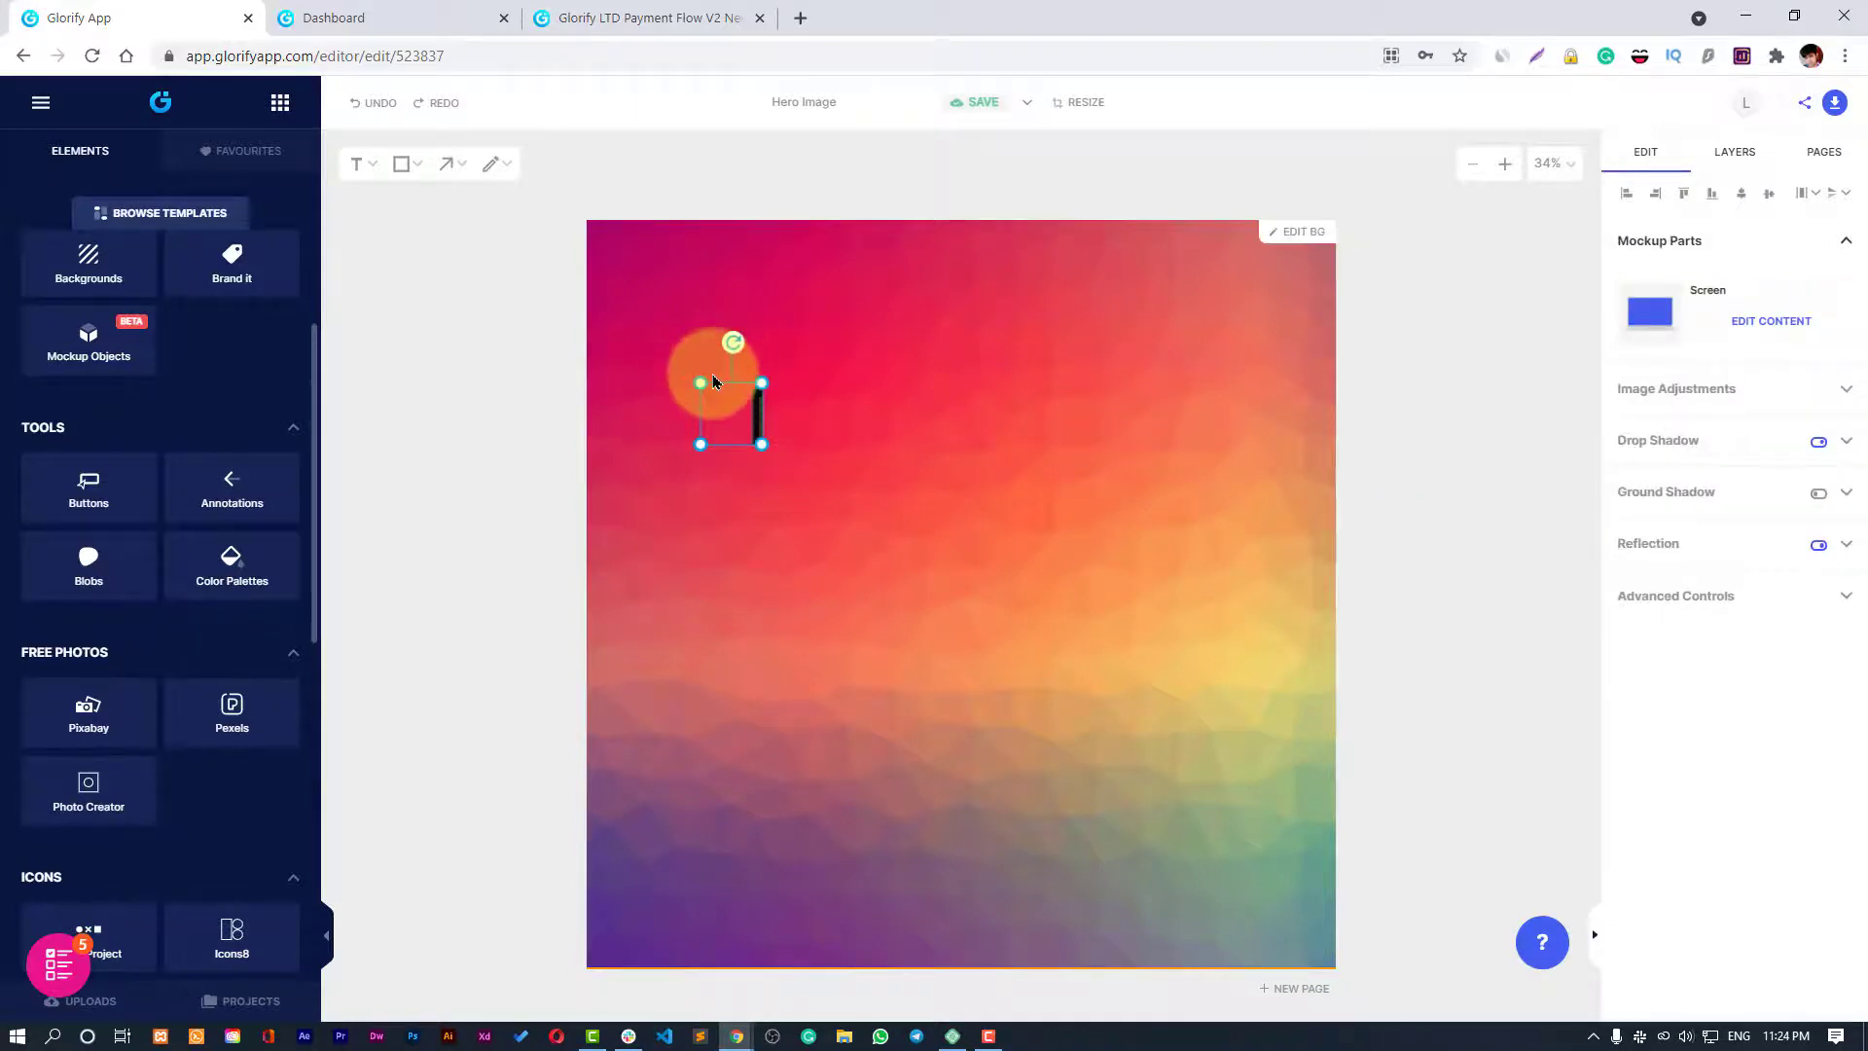
drag(761, 444, 1117, 597)
click(696, 382)
click(982, 483)
key(Delete)
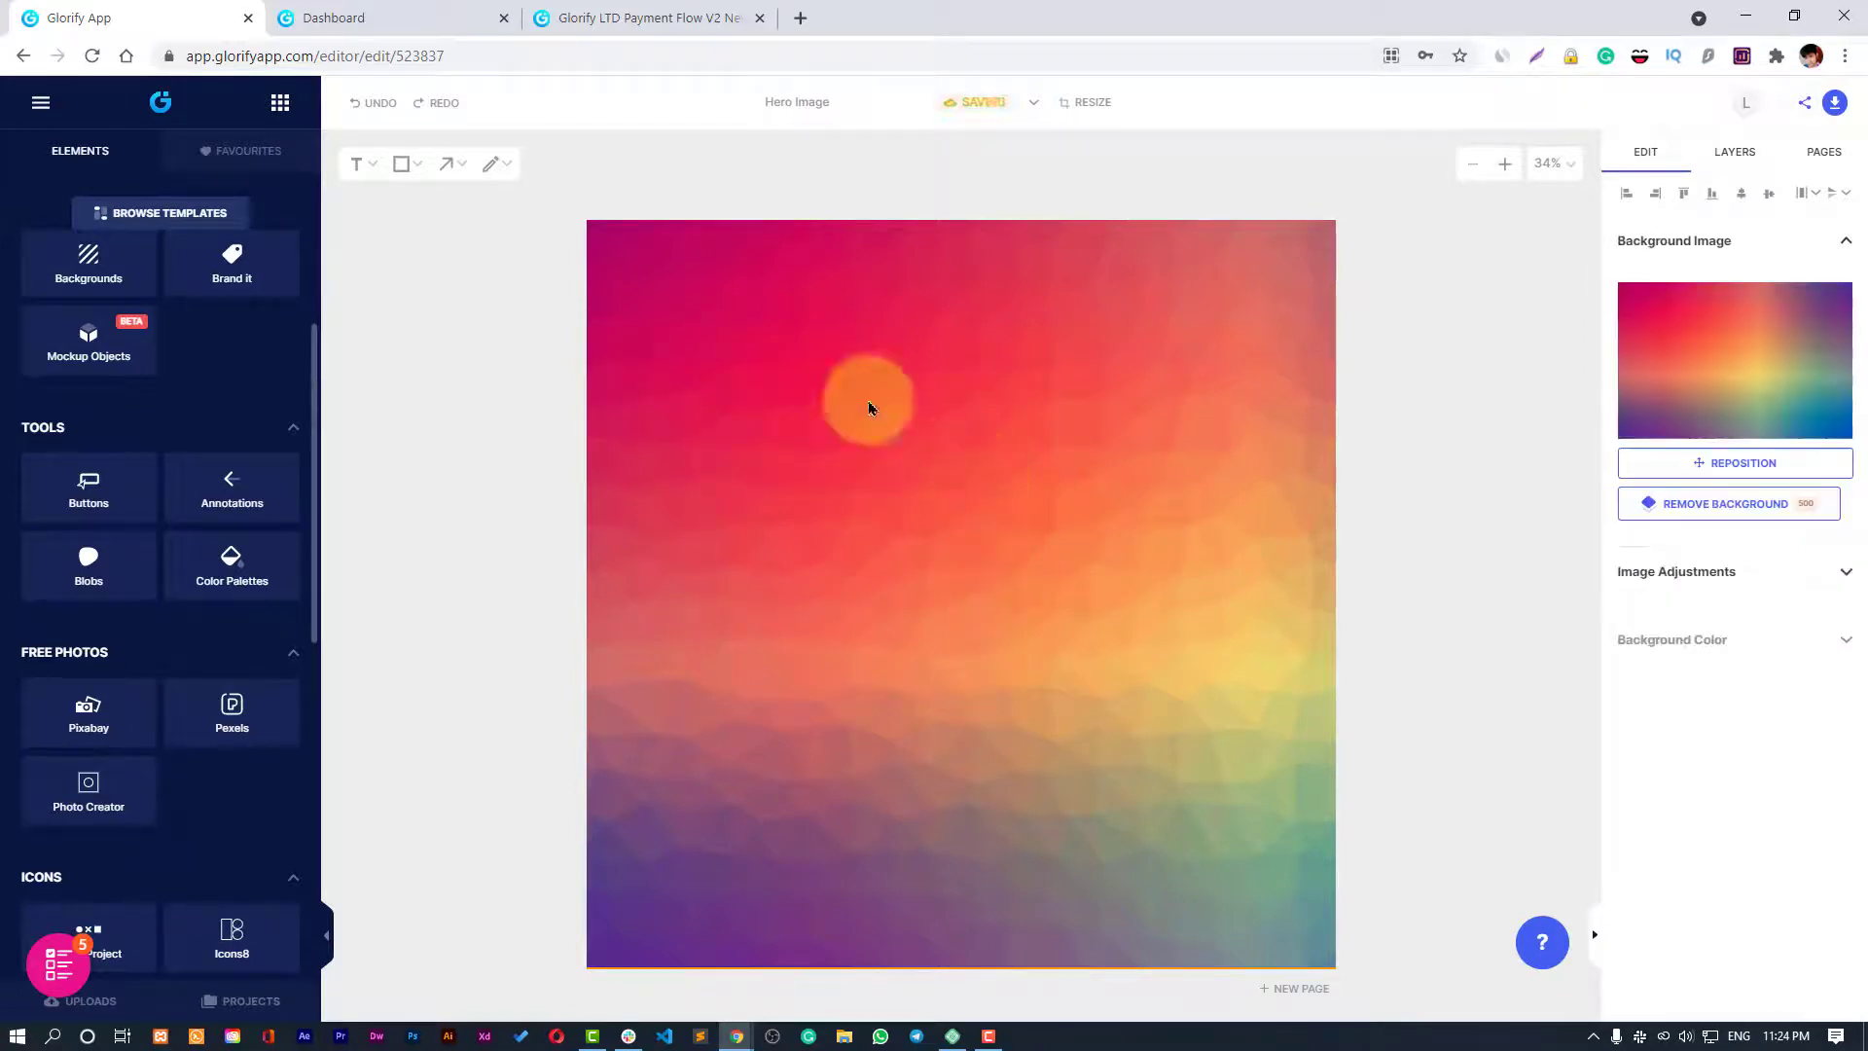
Browse the Smoke Effects and Wood texture collections without applying anything.
scroll(115, 713, down, 6)
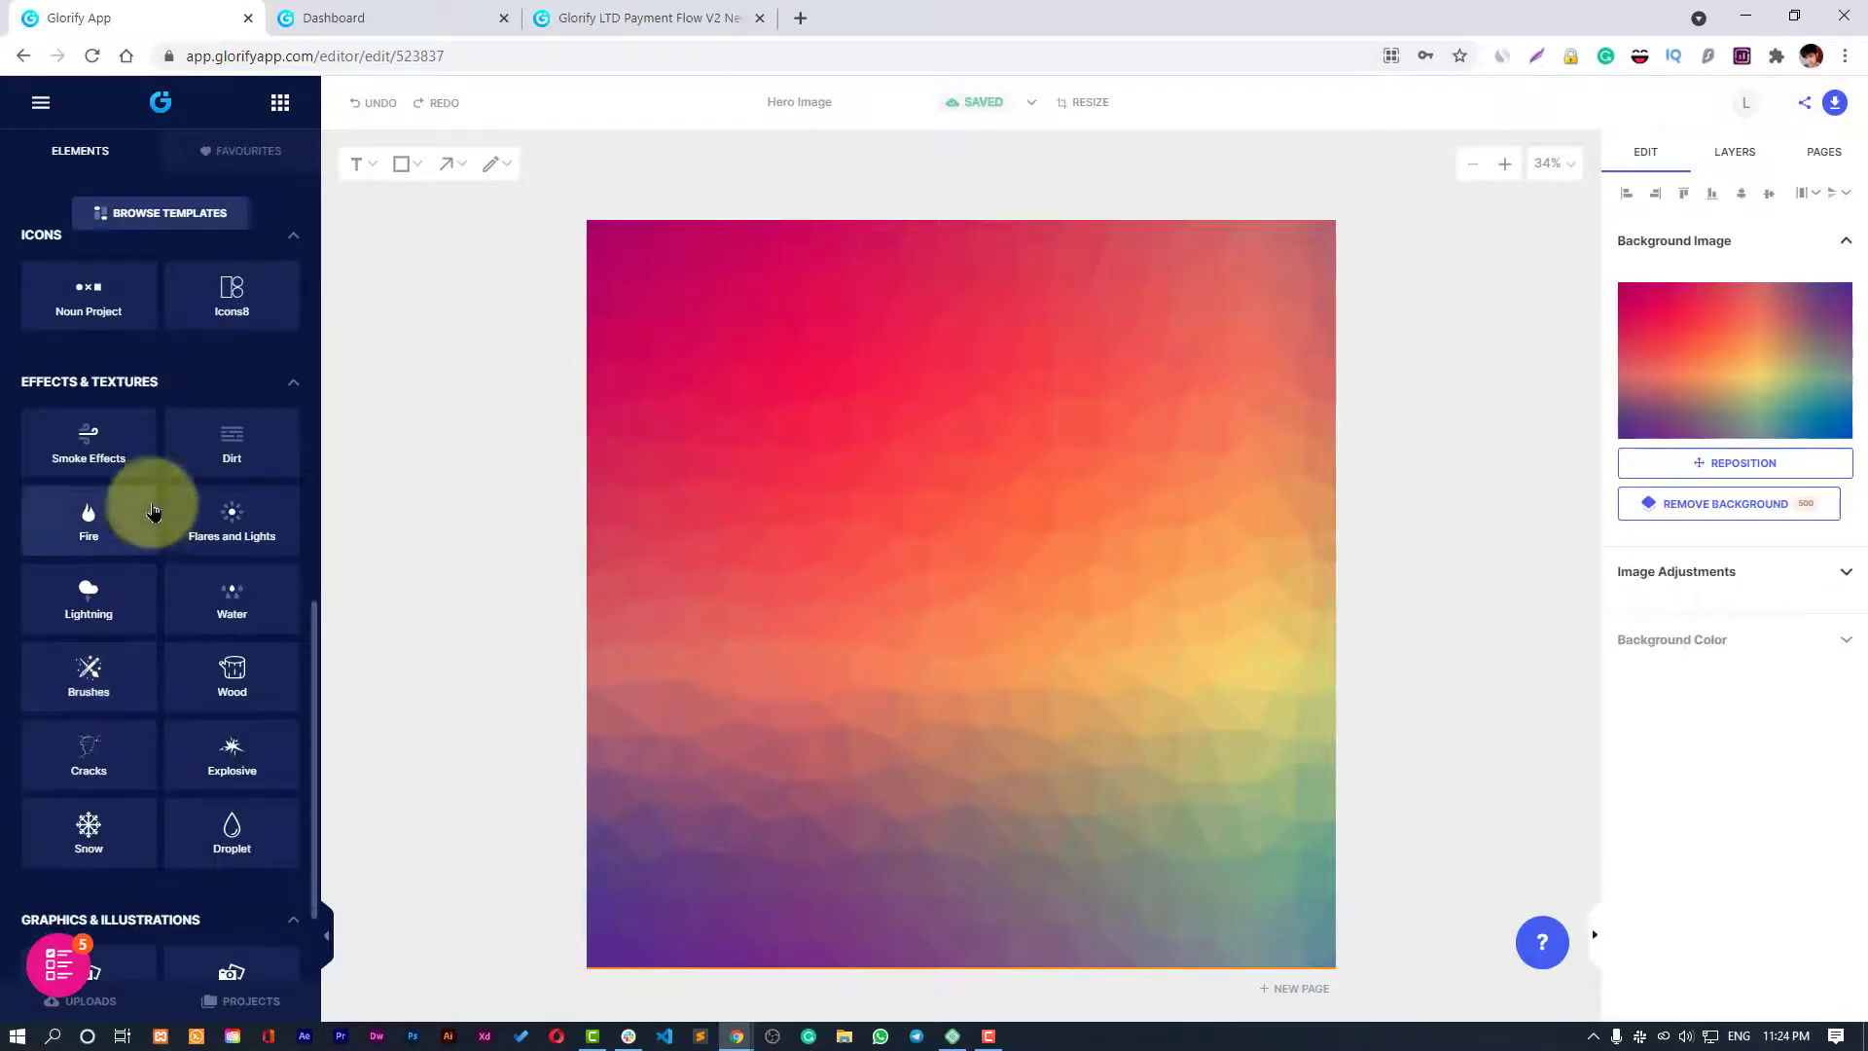
scroll(136, 526, down, 2)
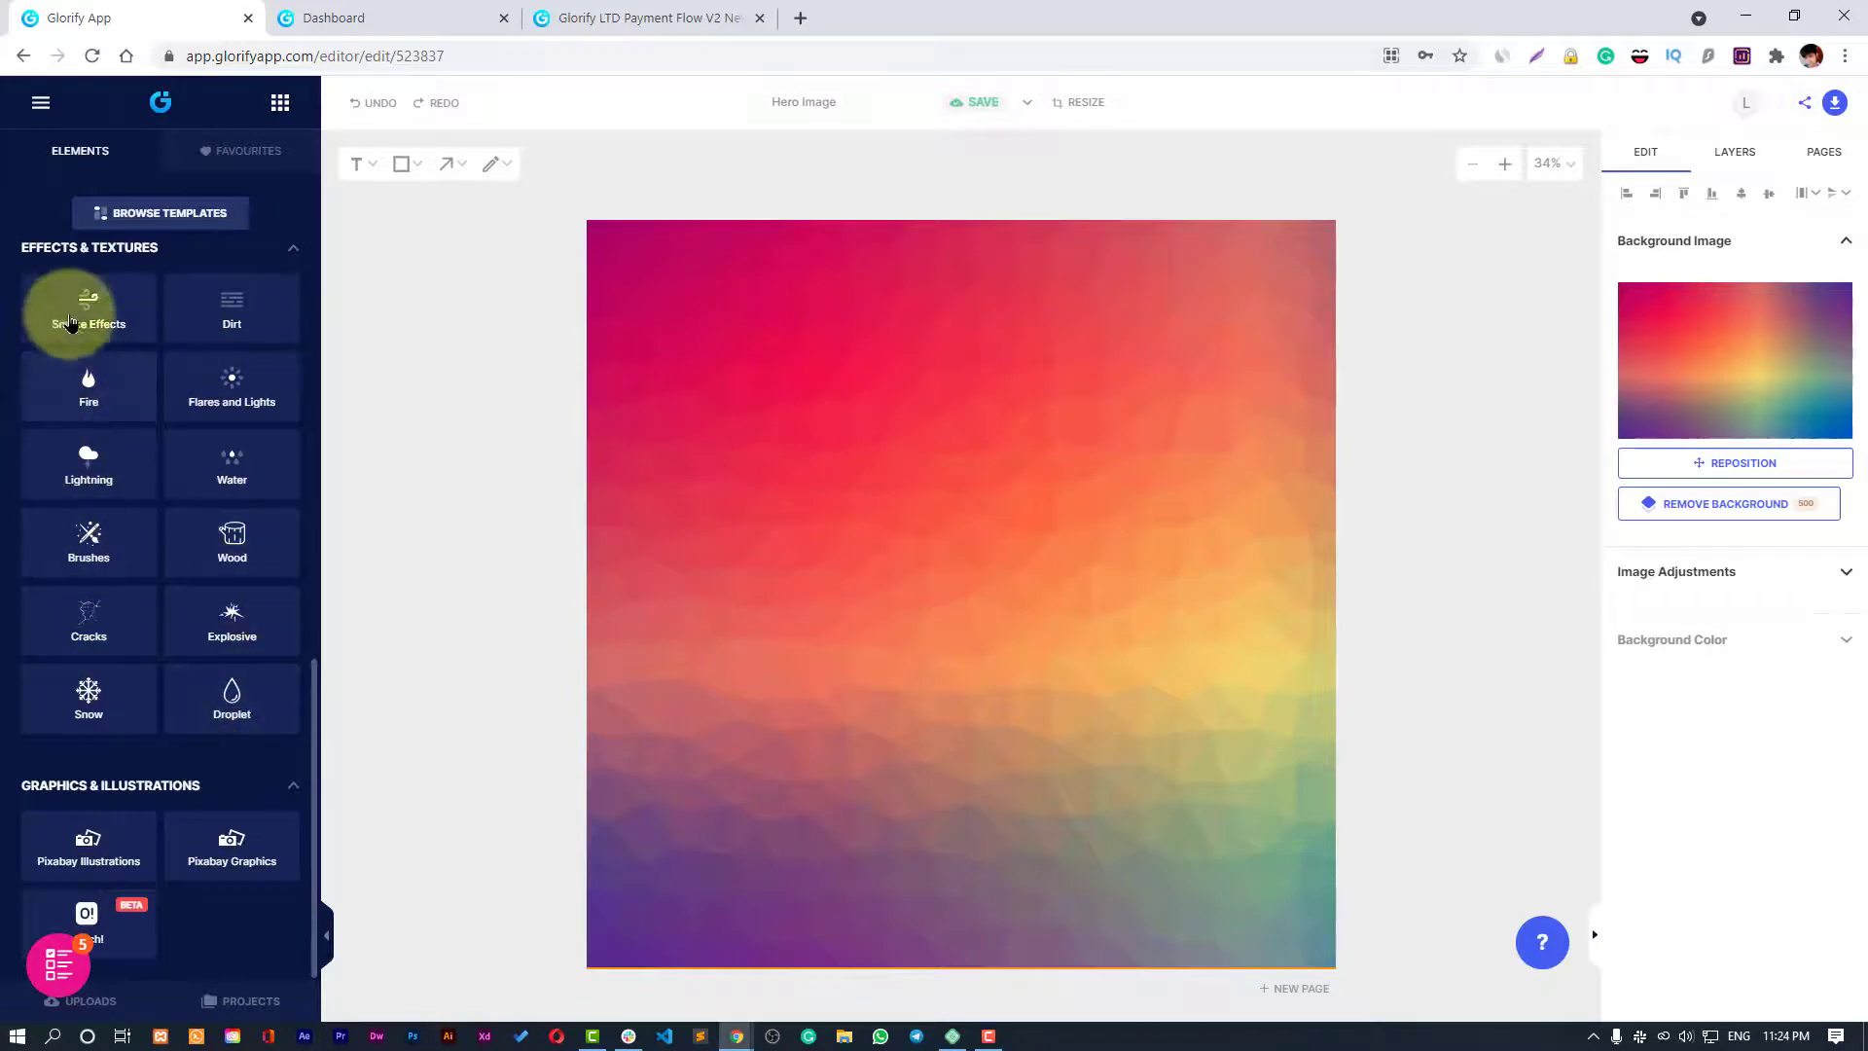
click(126, 327)
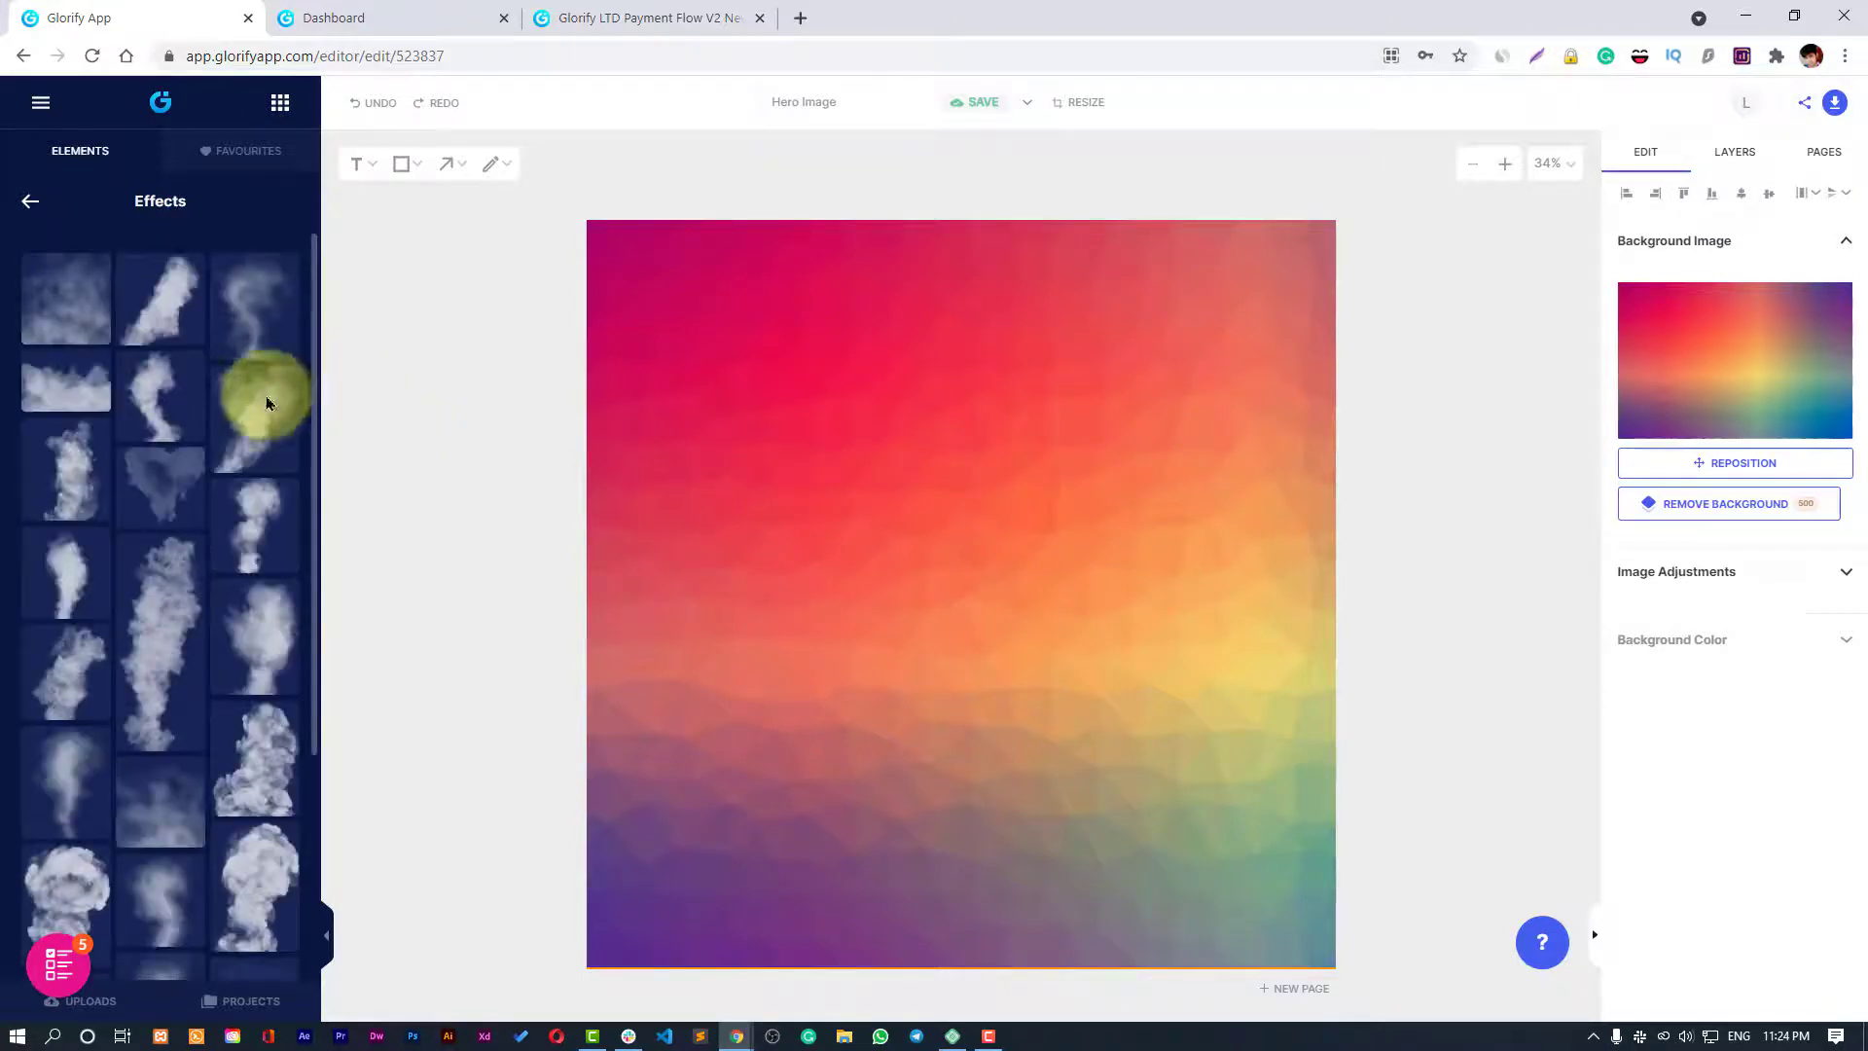
click(14, 206)
click(142, 387)
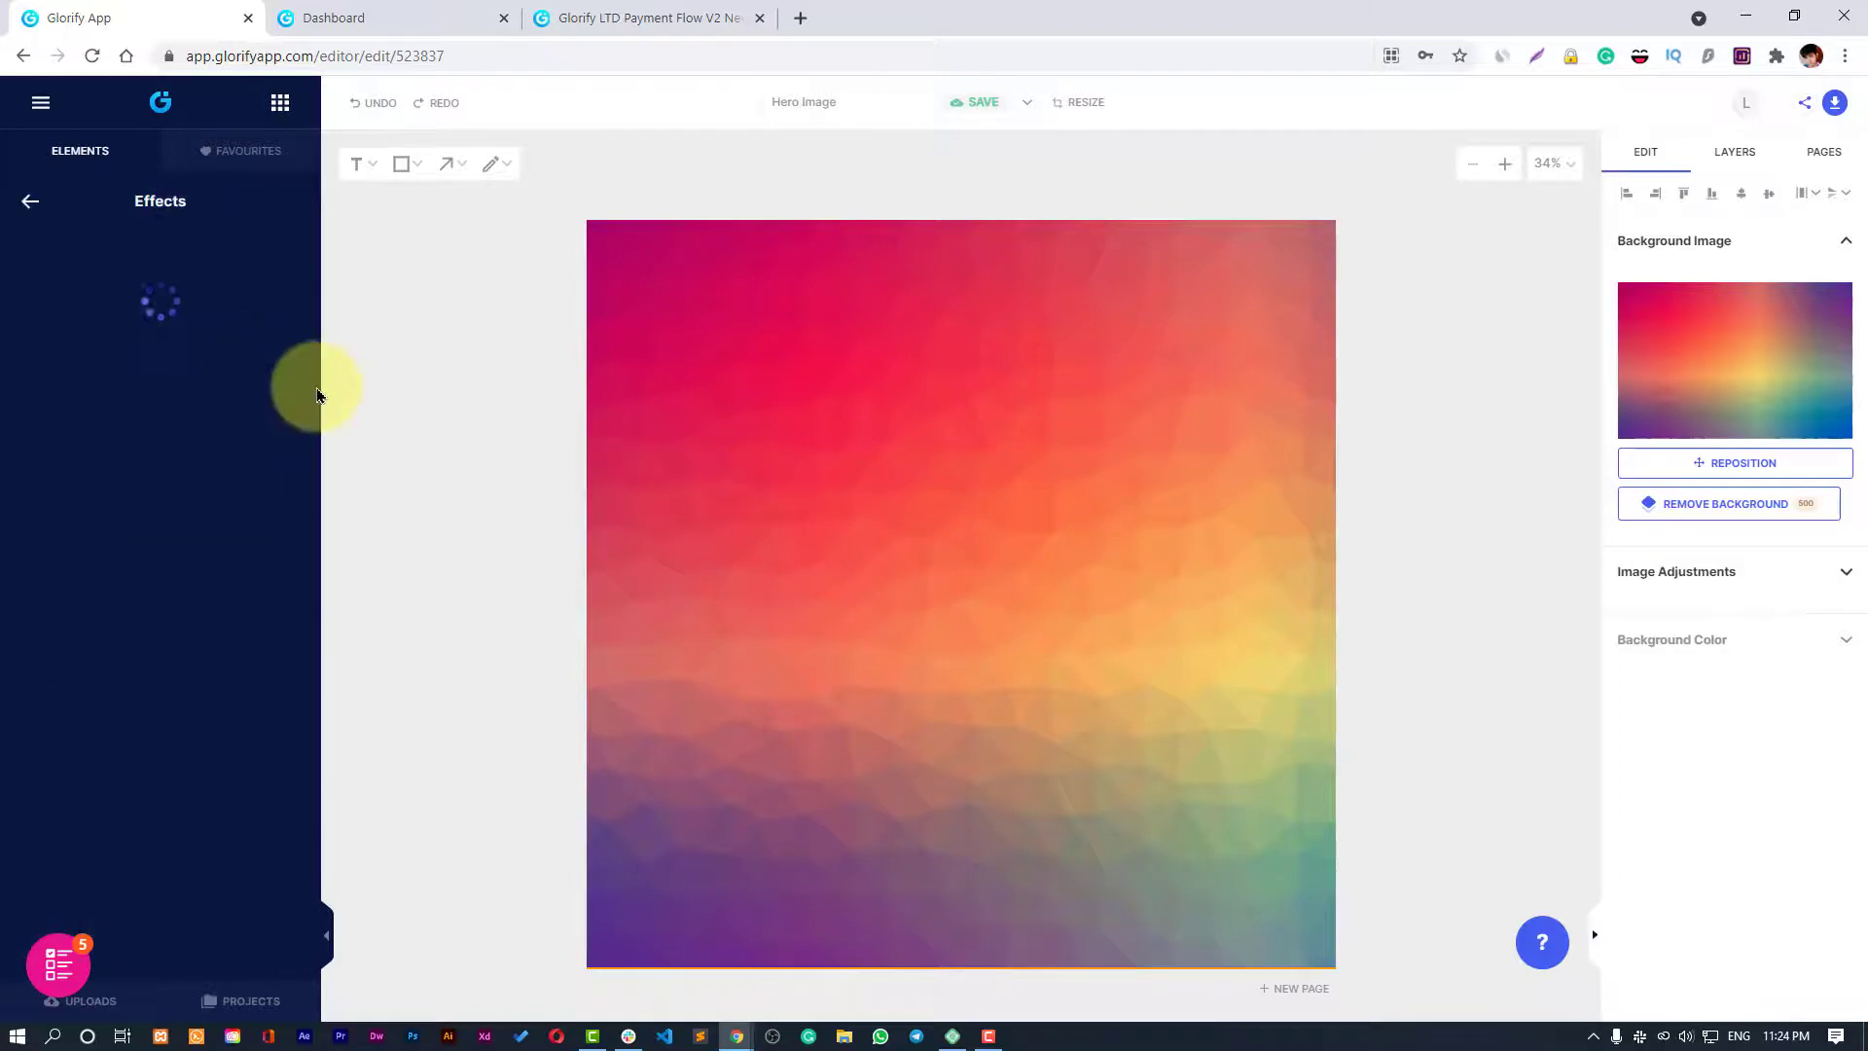
scroll(188, 341, down, 5)
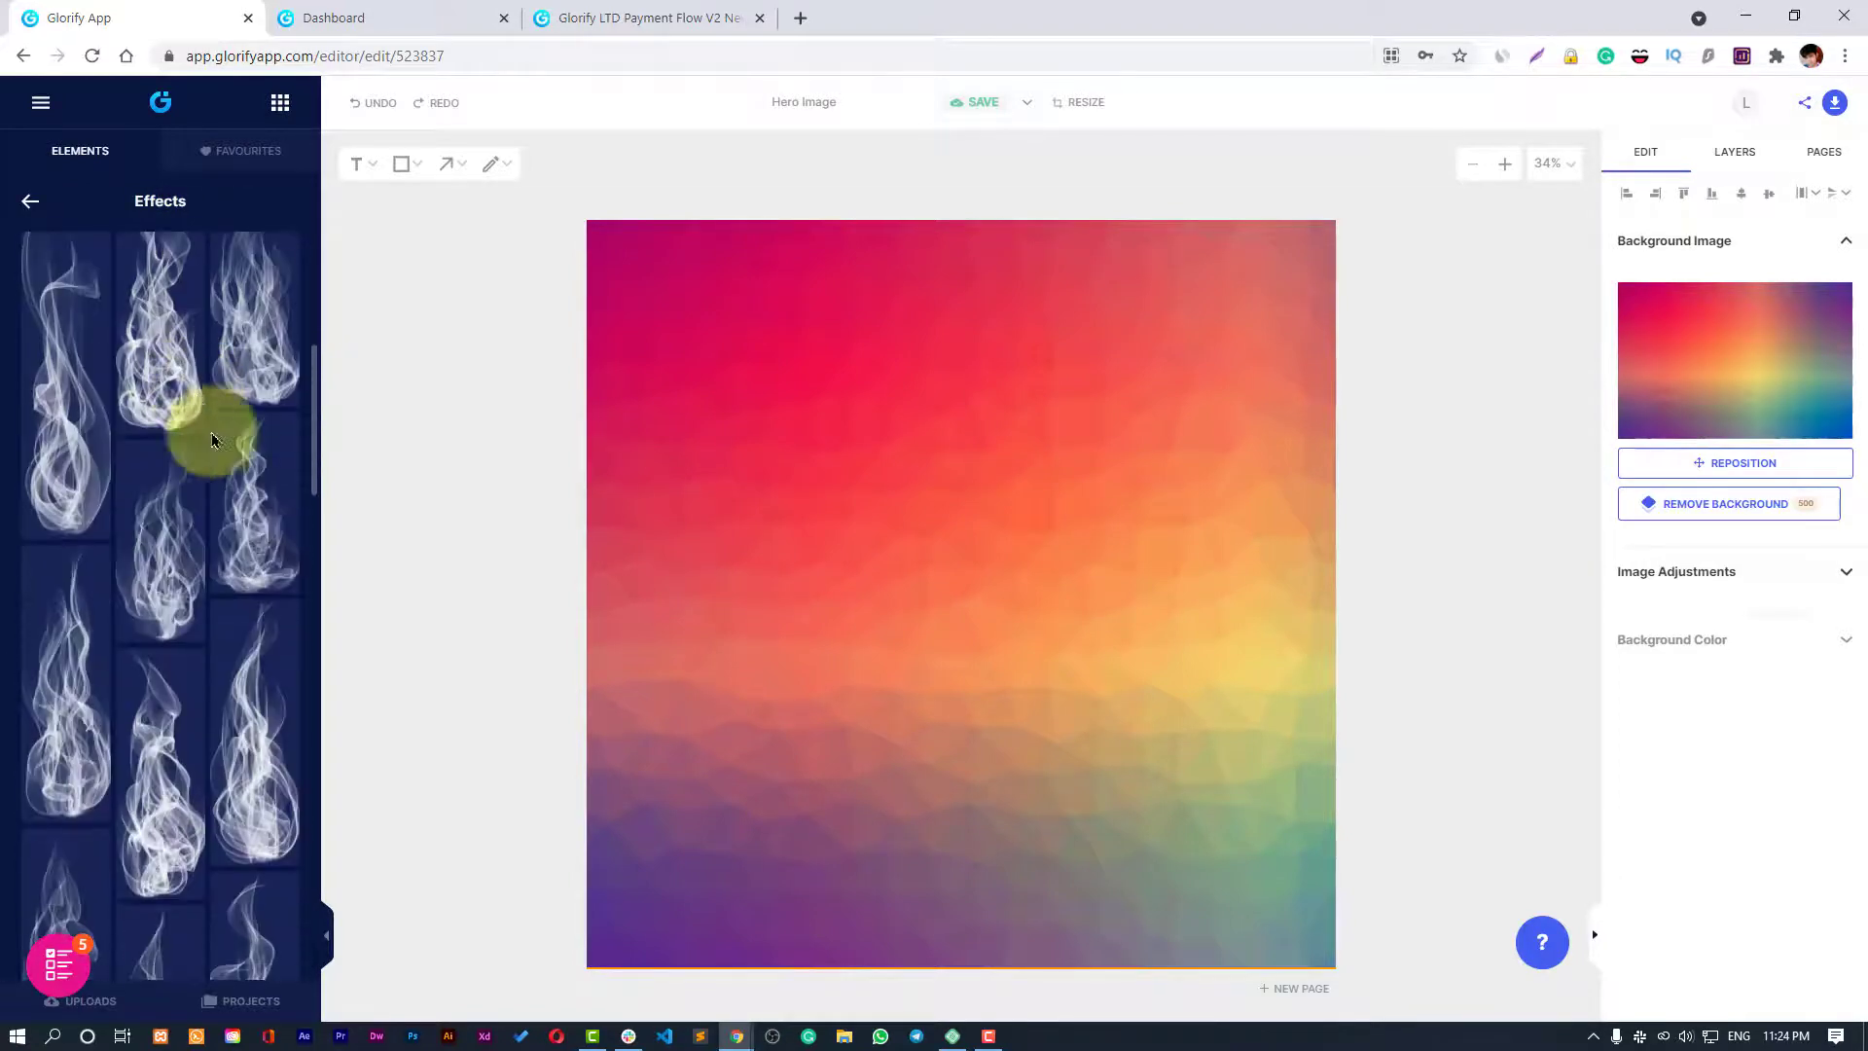
scroll(232, 513, down, 5)
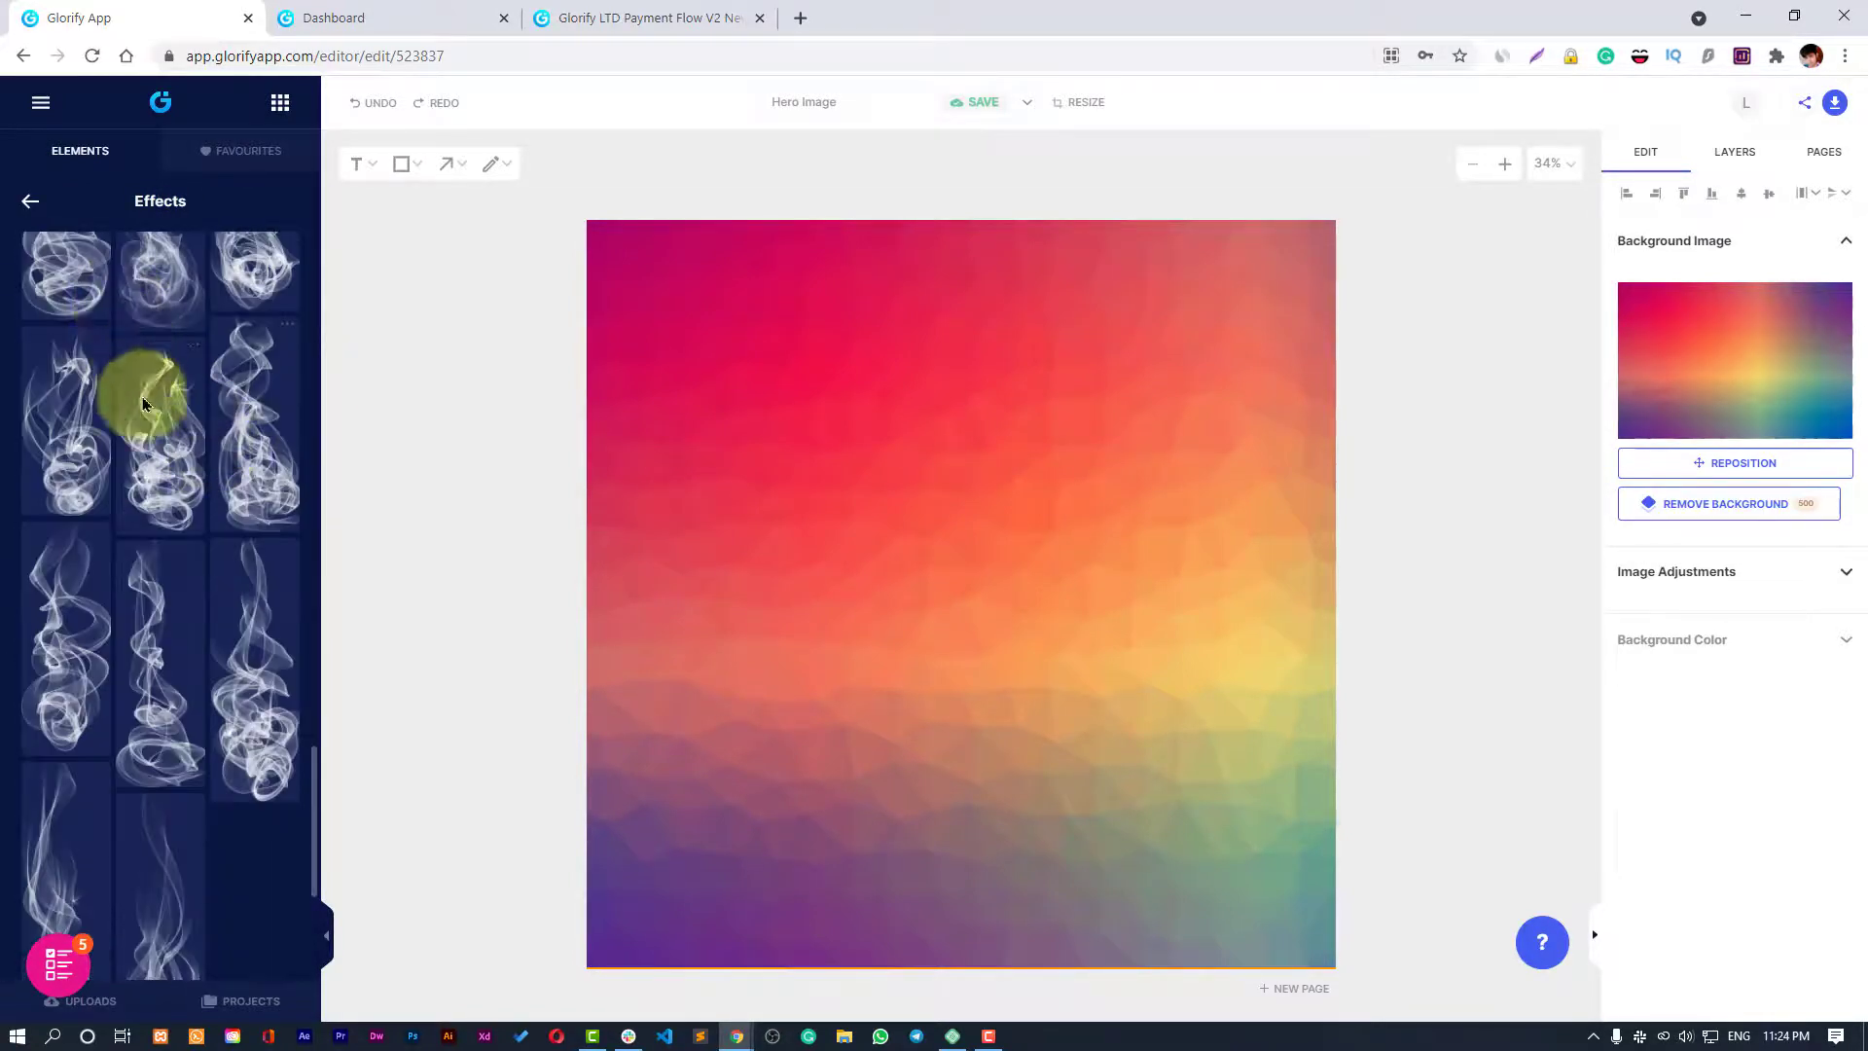
click(30, 201)
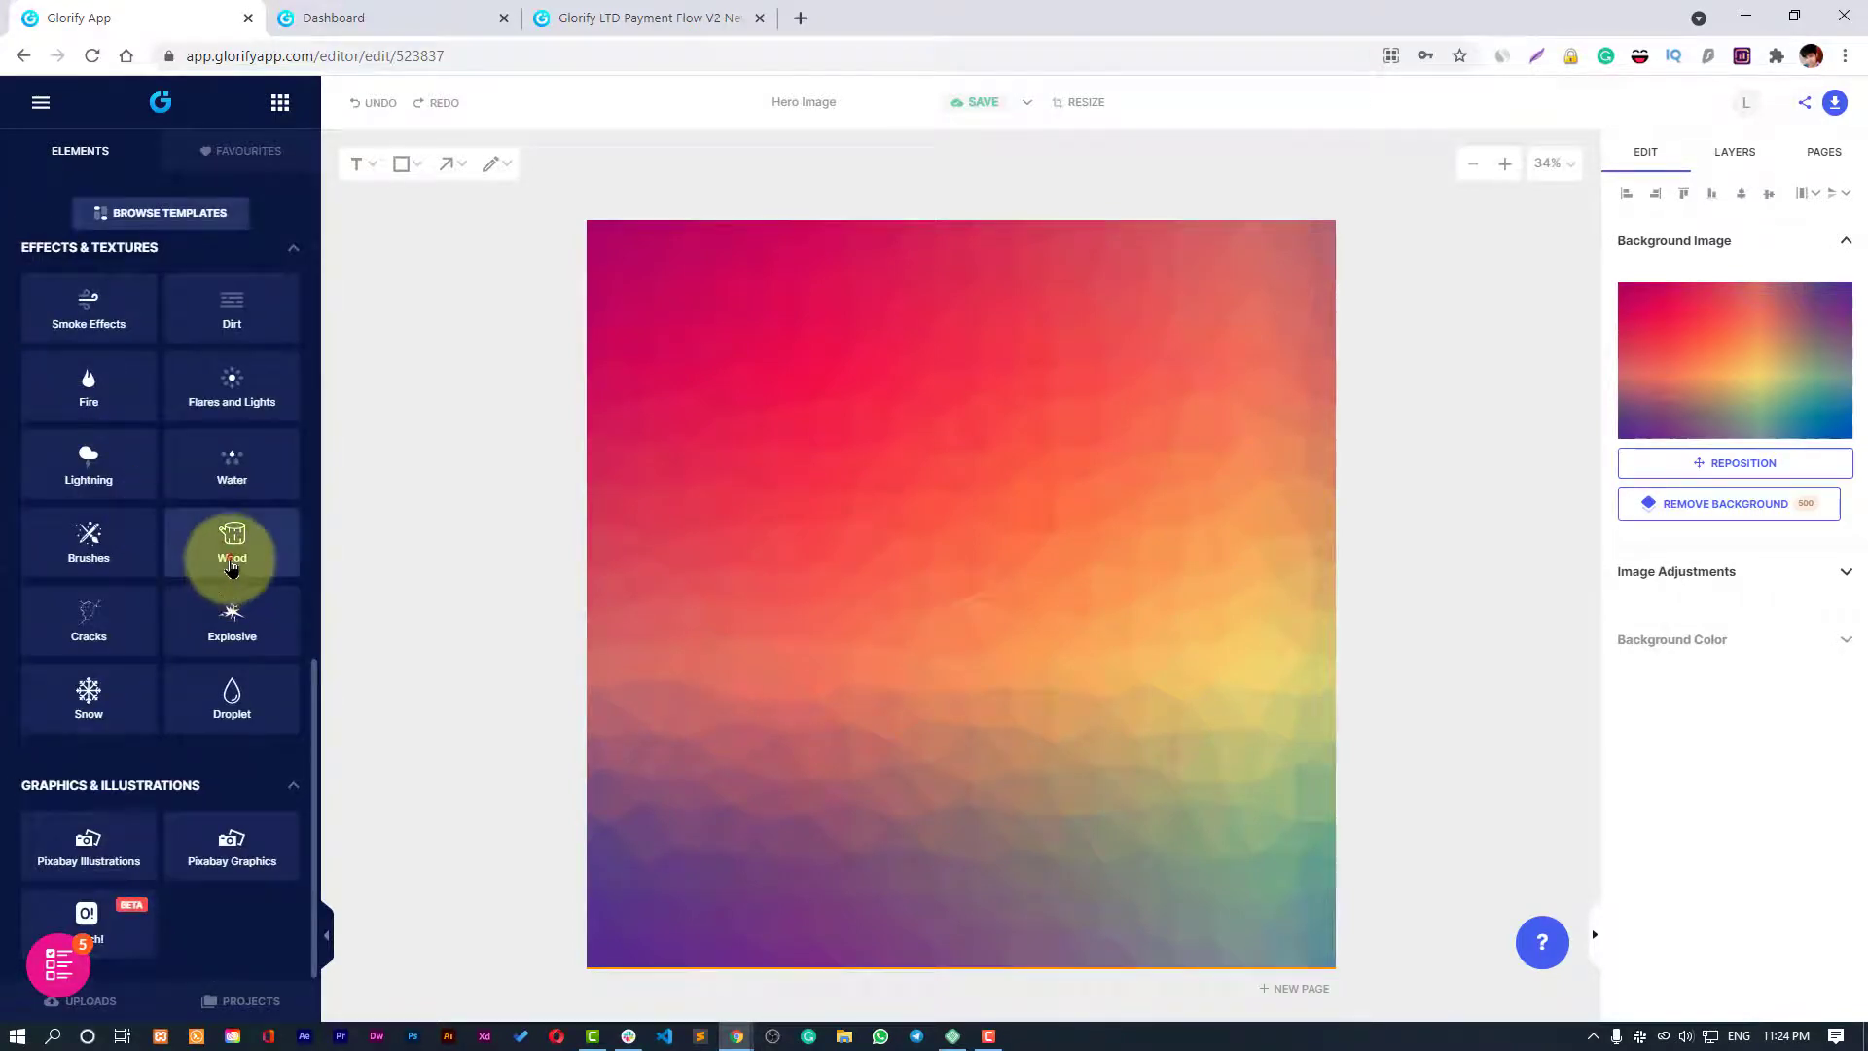
click(232, 562)
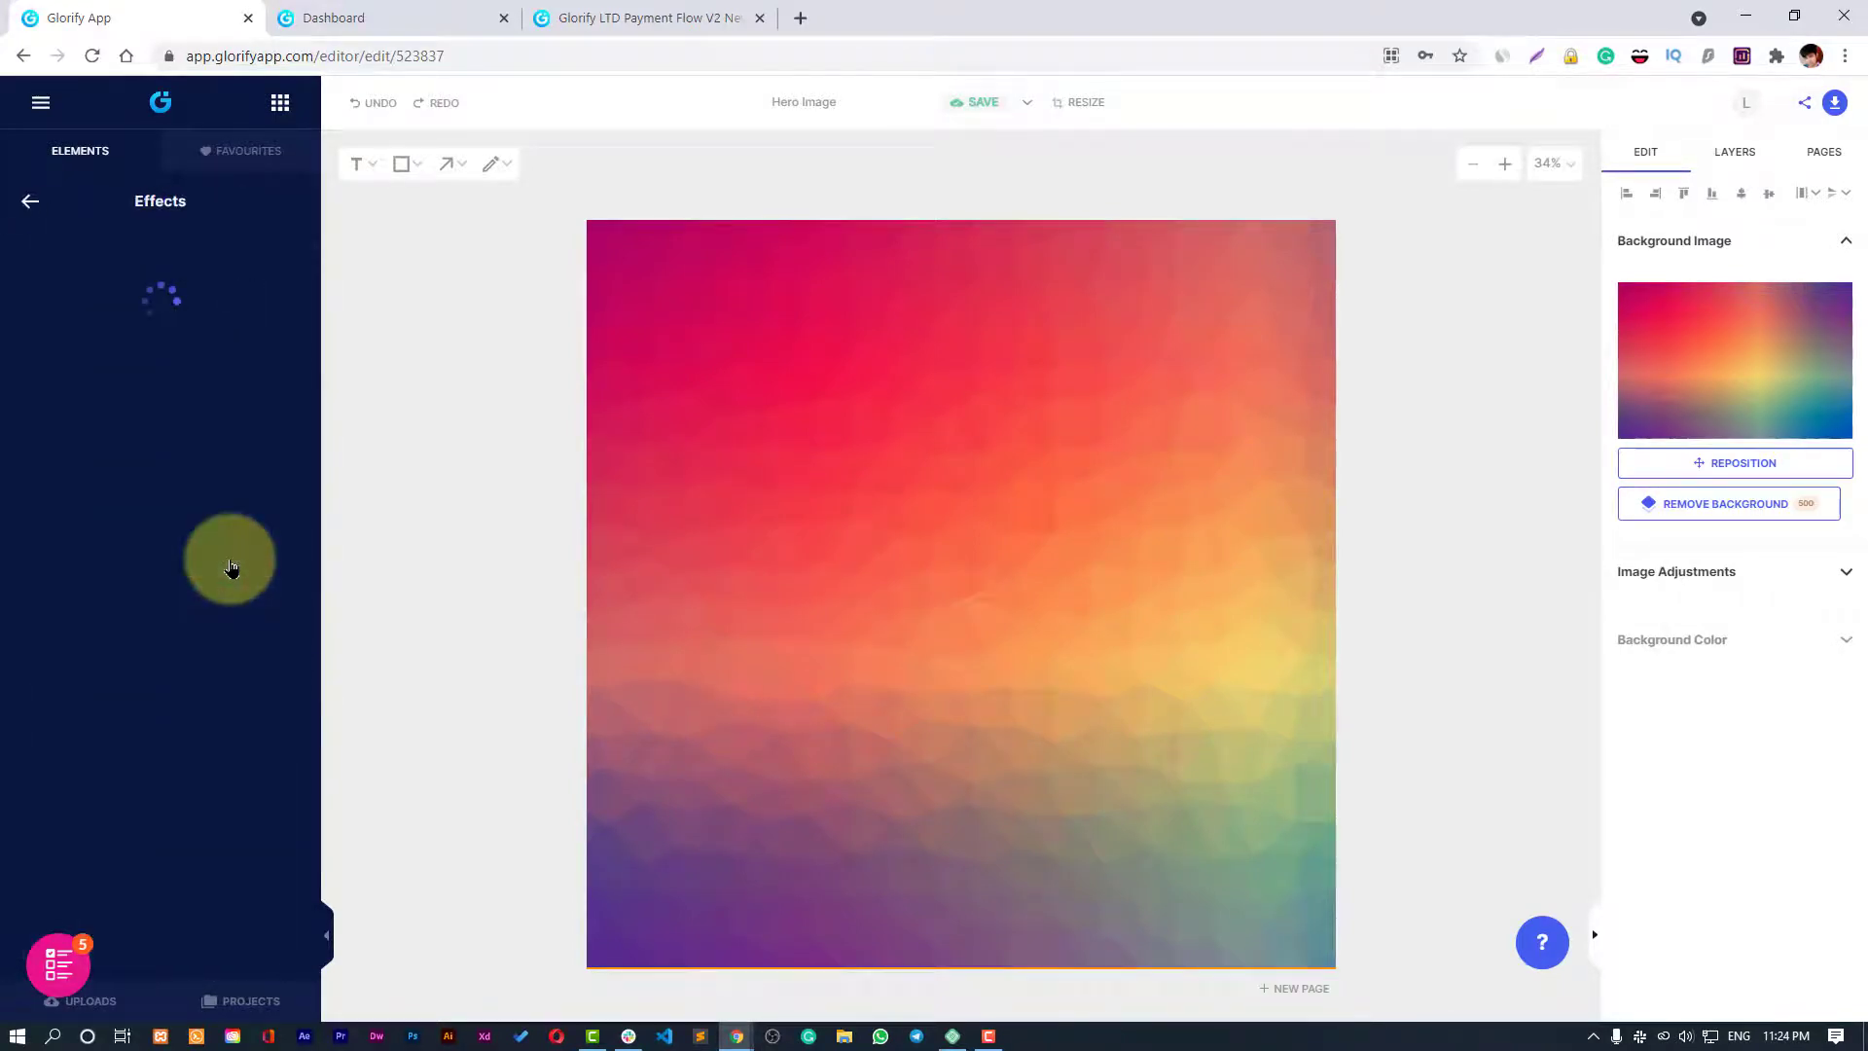
click(33, 200)
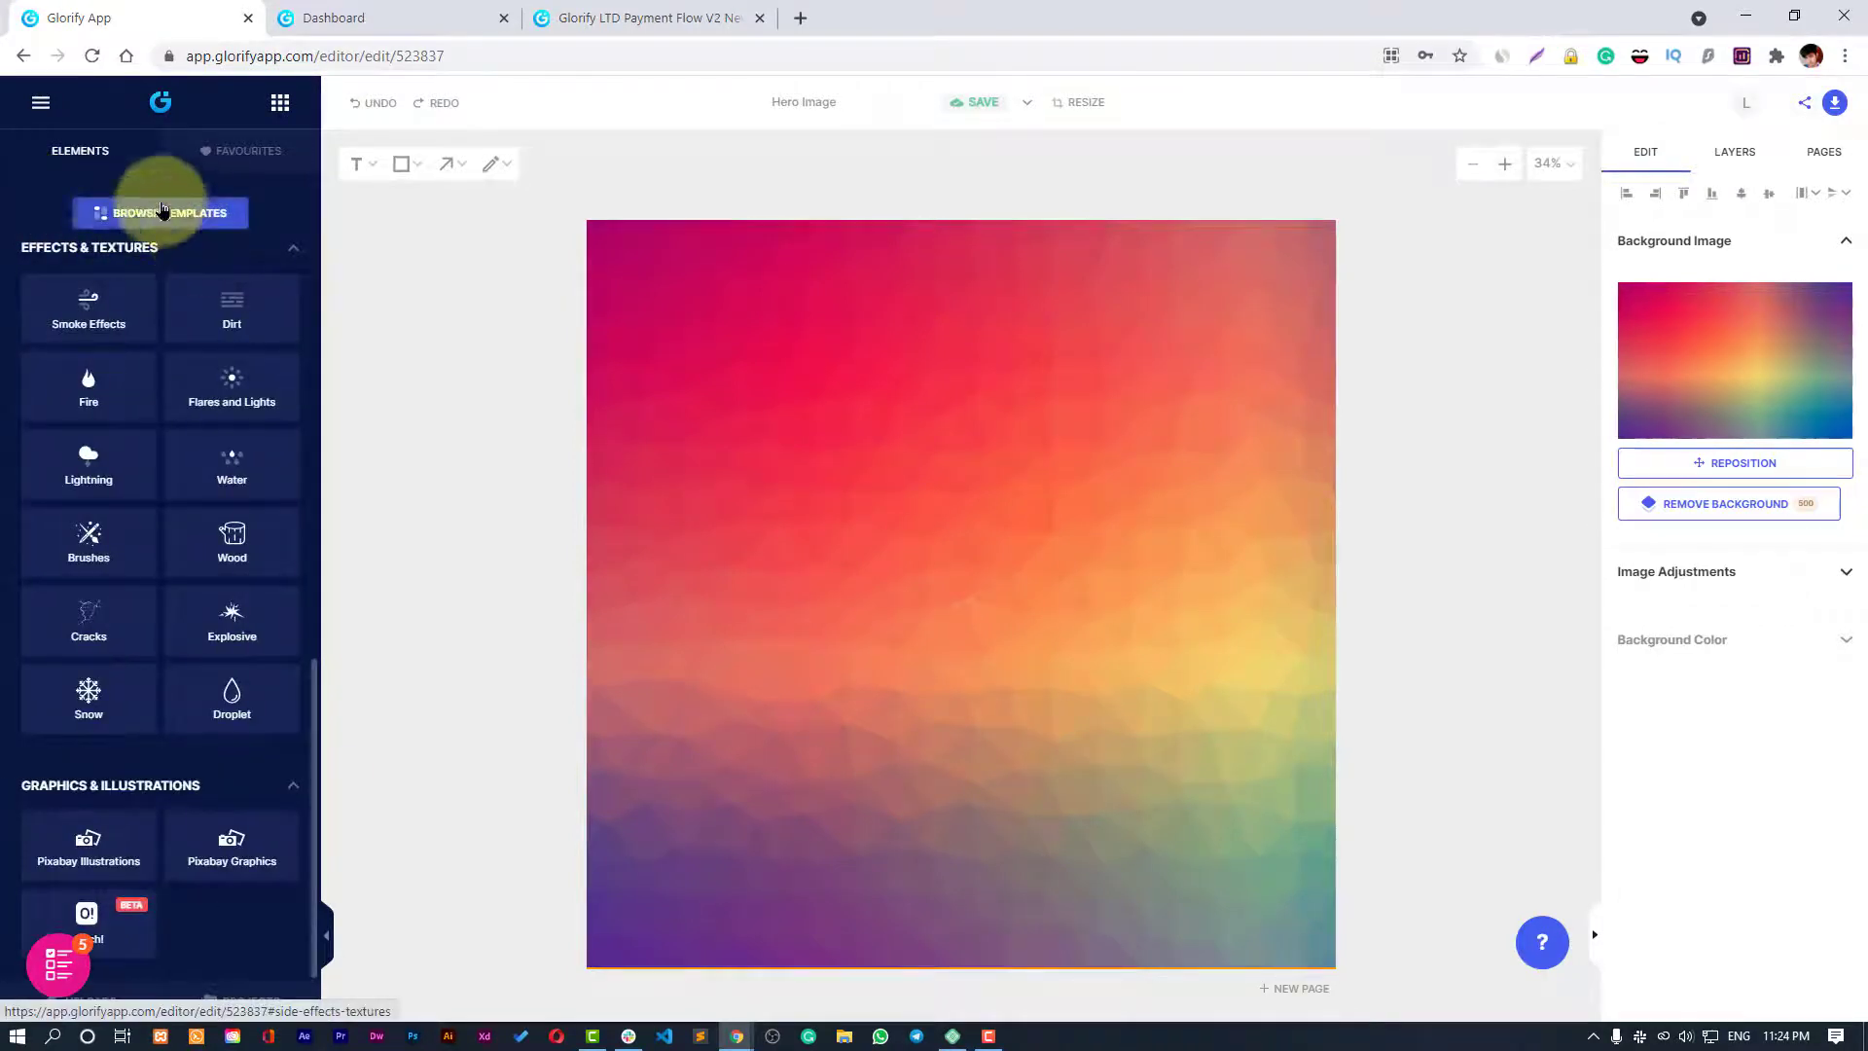
Strip the editor path from the web address to load the Glorify home page.
click(37, 107)
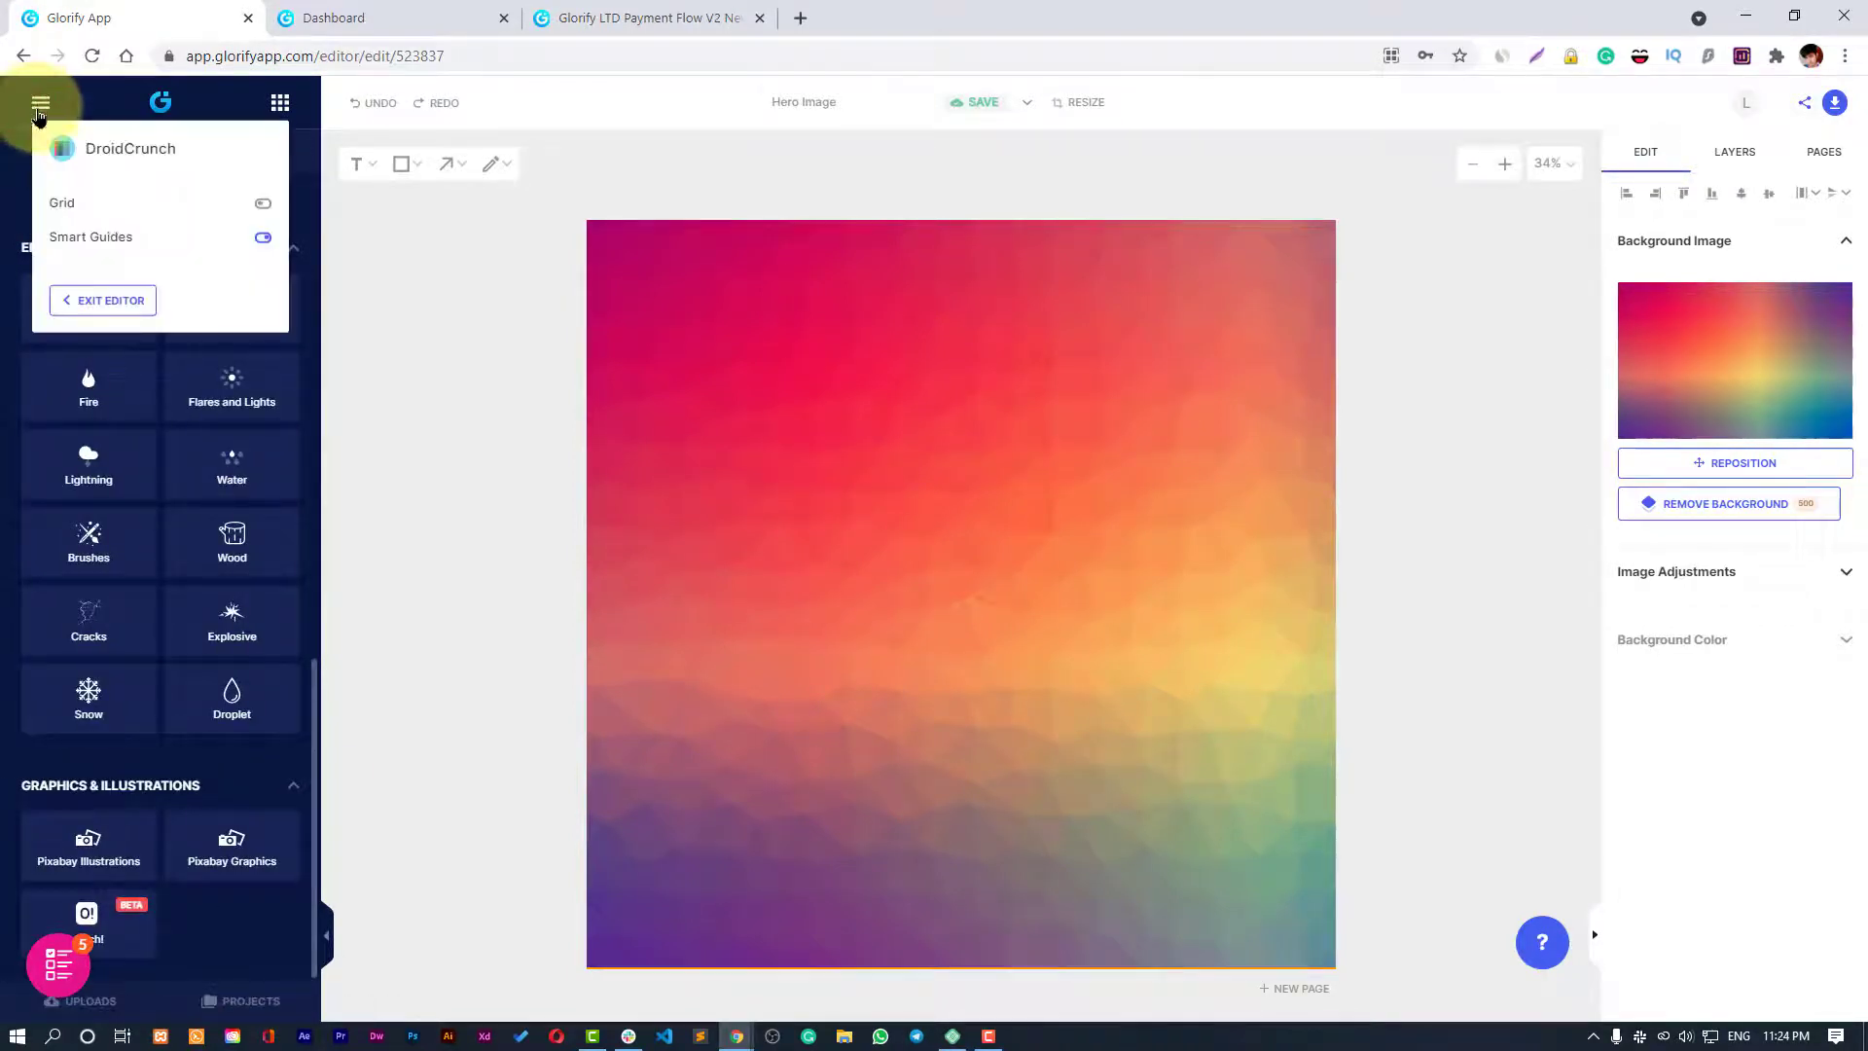
click(277, 107)
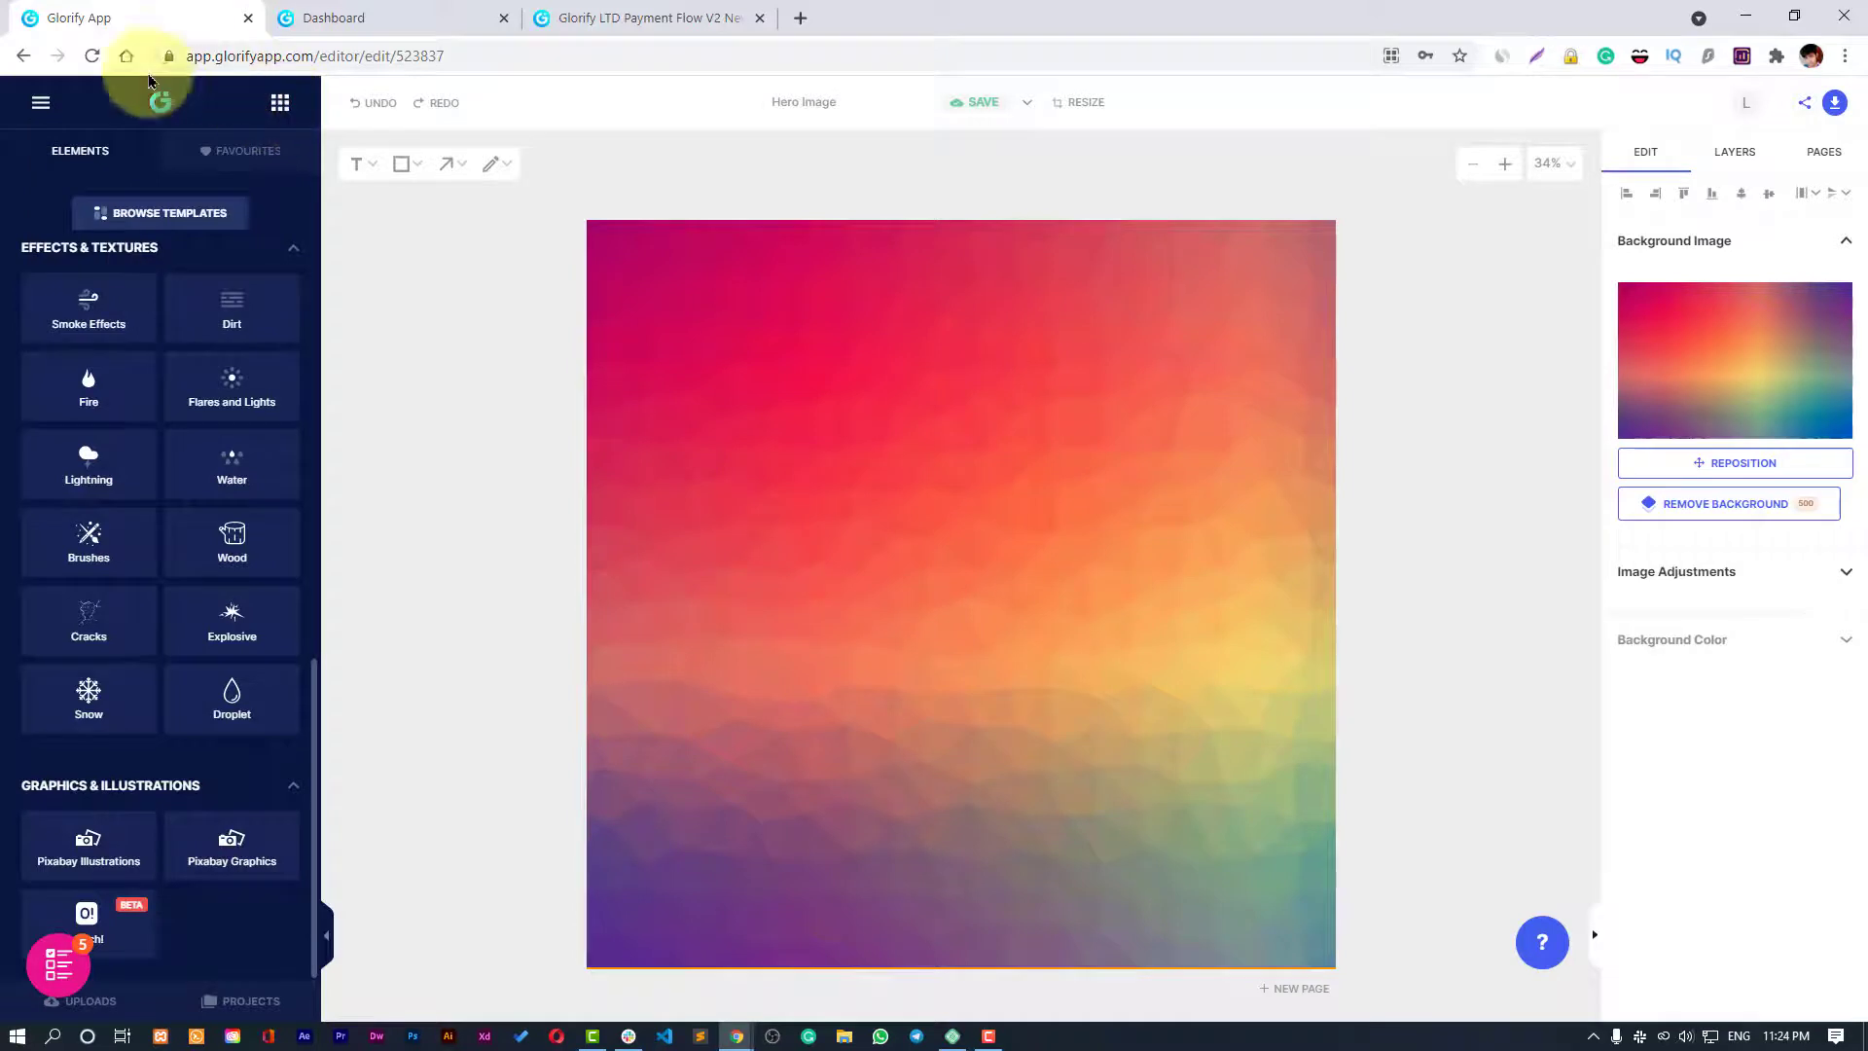
drag(318, 56, 898, 84)
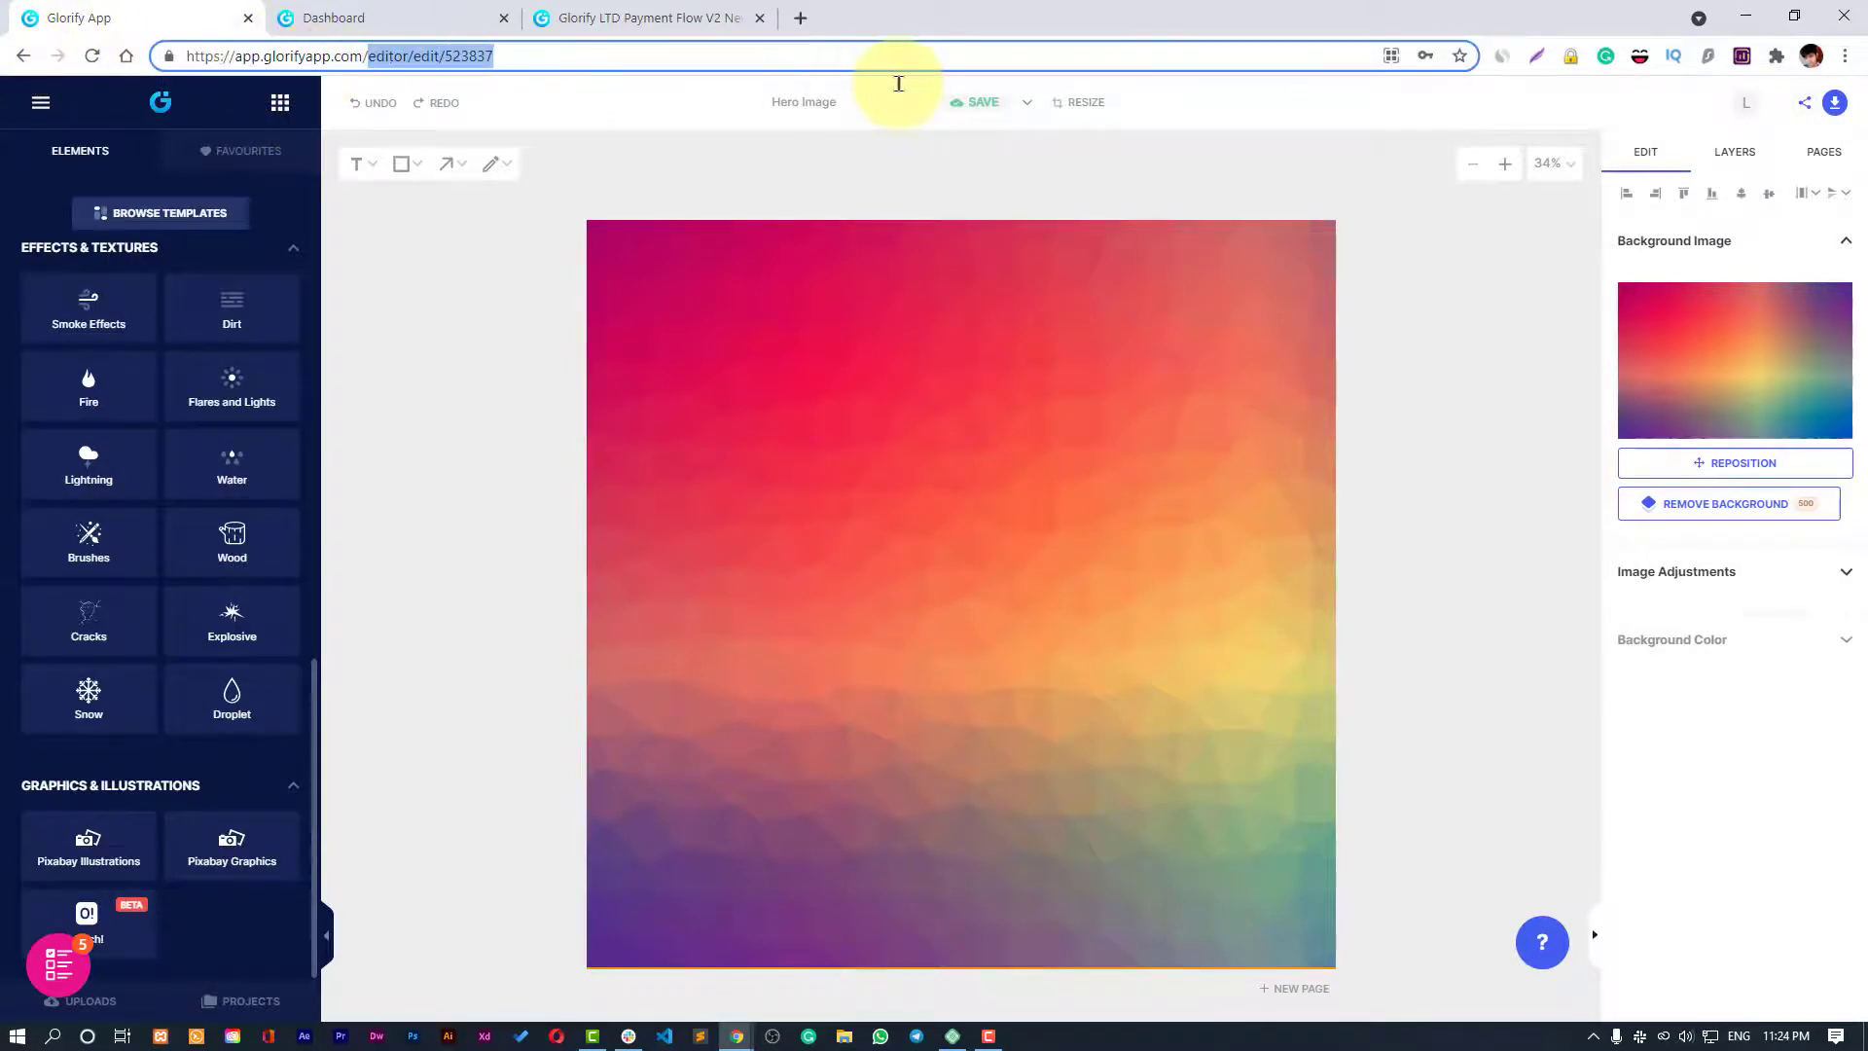
key(BackSpace)
key(Return)
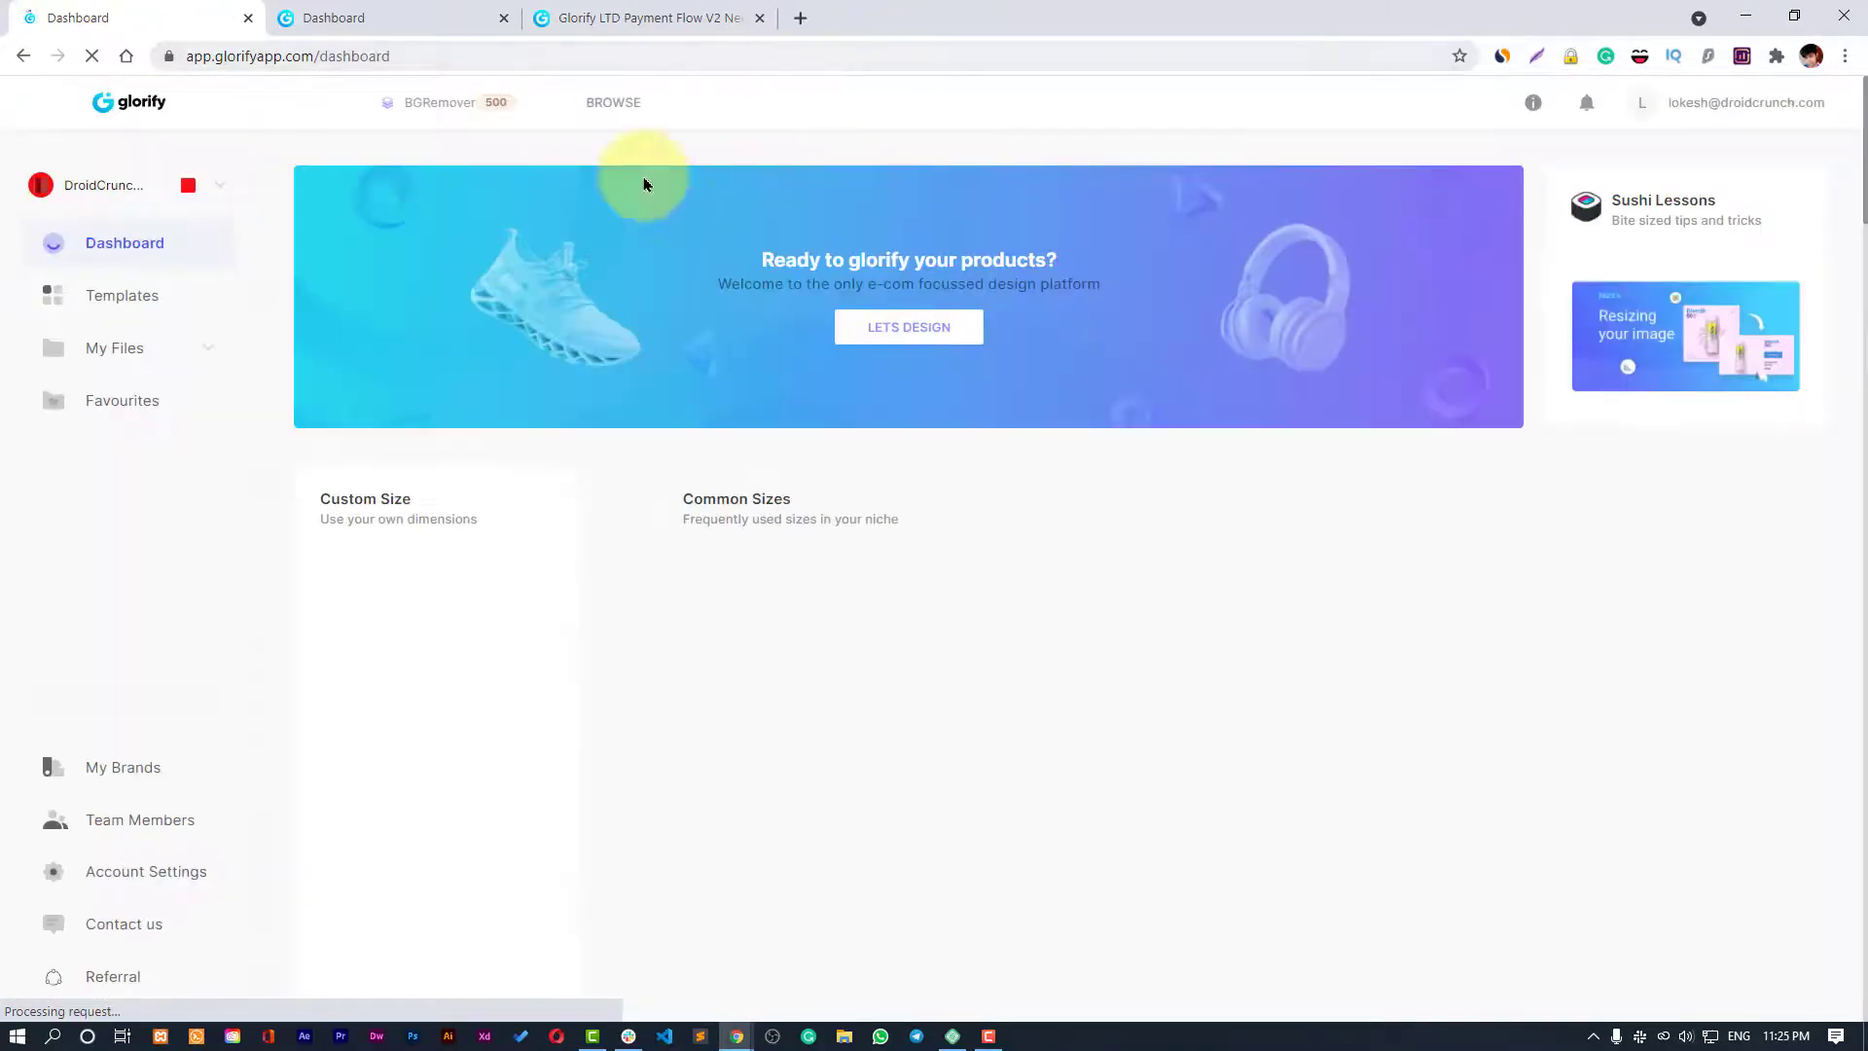
Search Product/Service Images templates for 'shoes' and scroll through the 42 results.
click(139, 305)
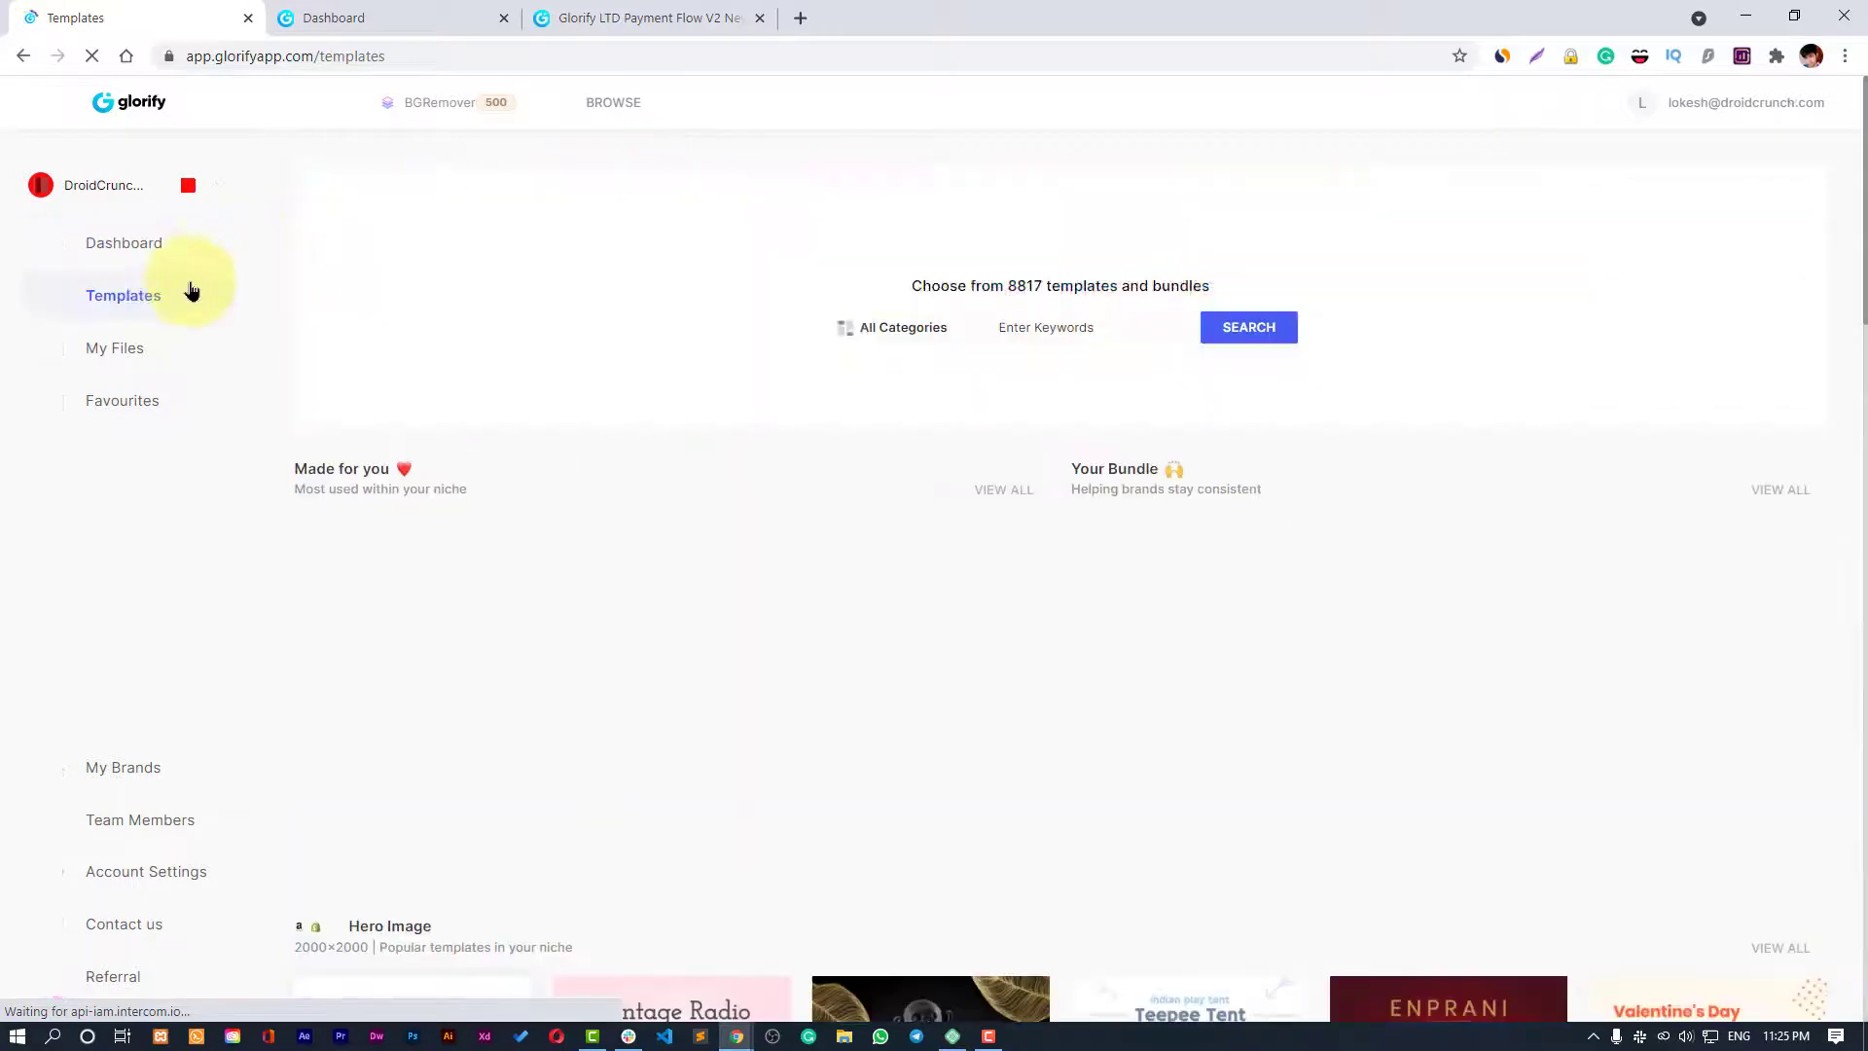
click(950, 331)
mouse_move(1013, 418)
mouse_down()
mouse_move(1019, 628)
mouse_move(1006, 389)
mouse_up()
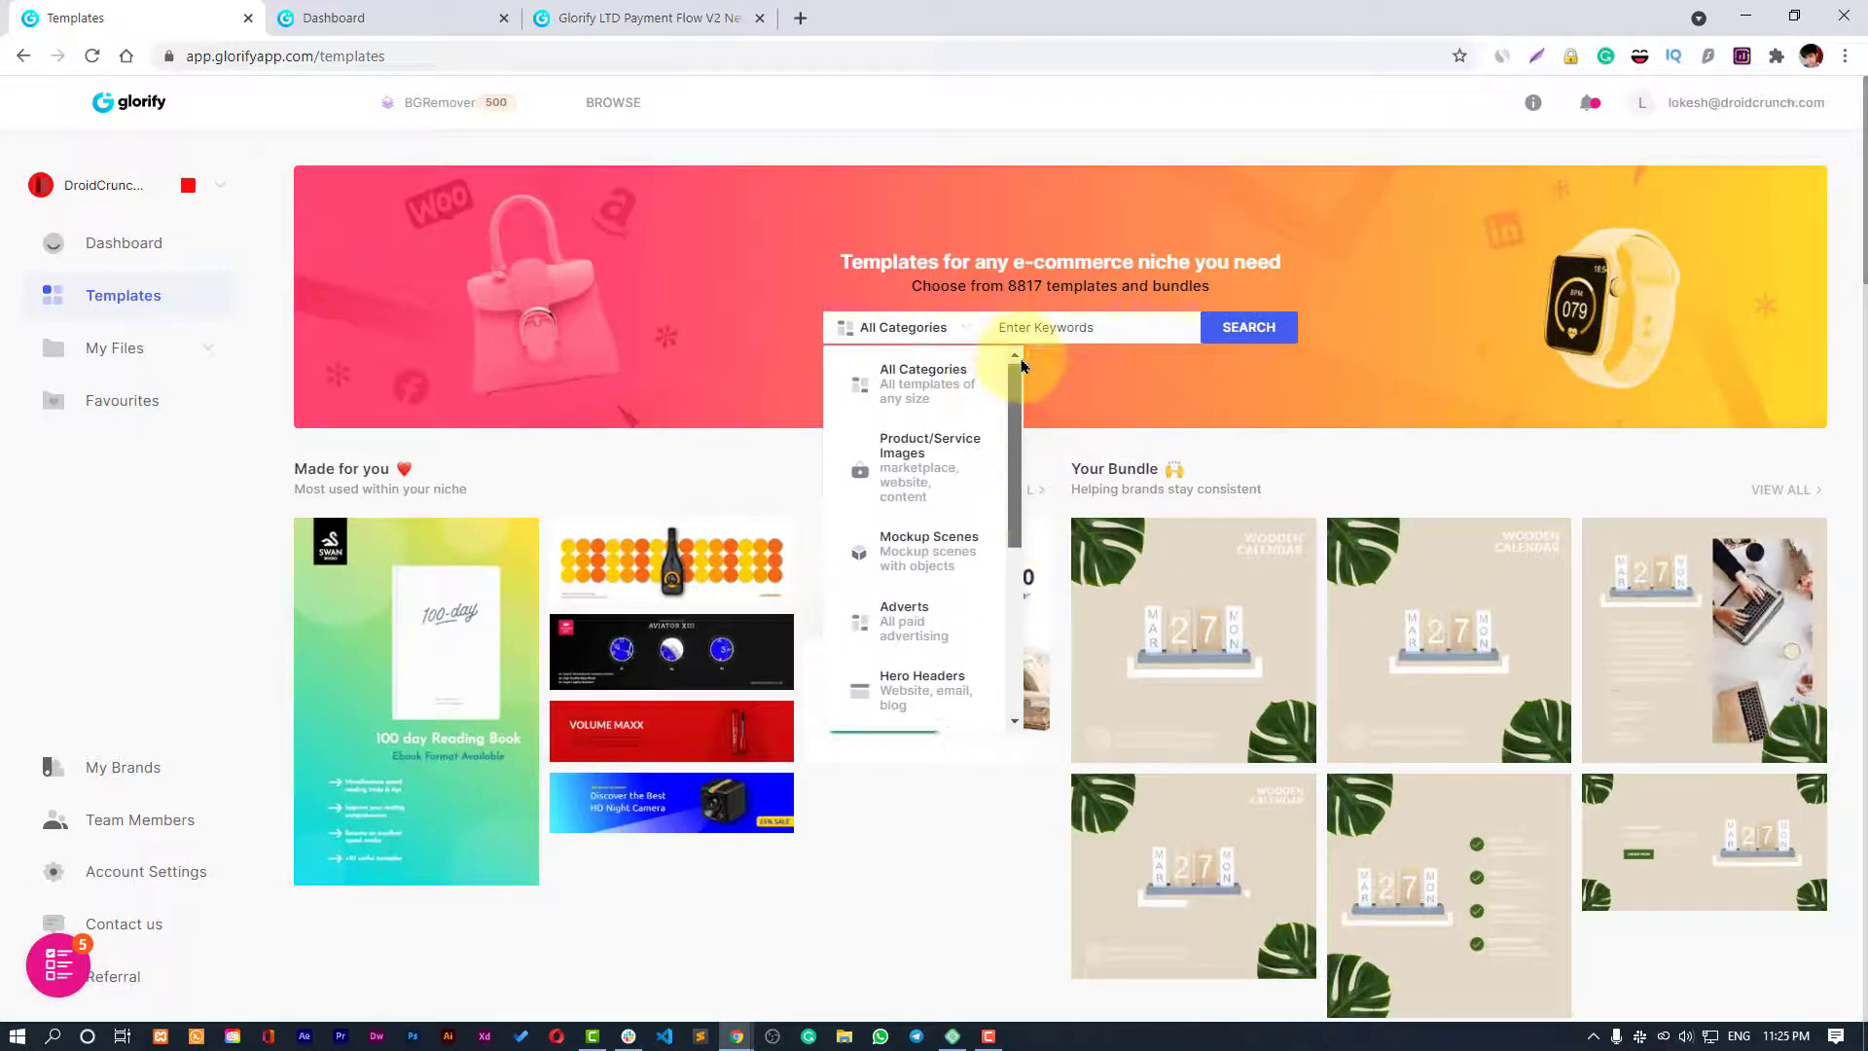
click(951, 467)
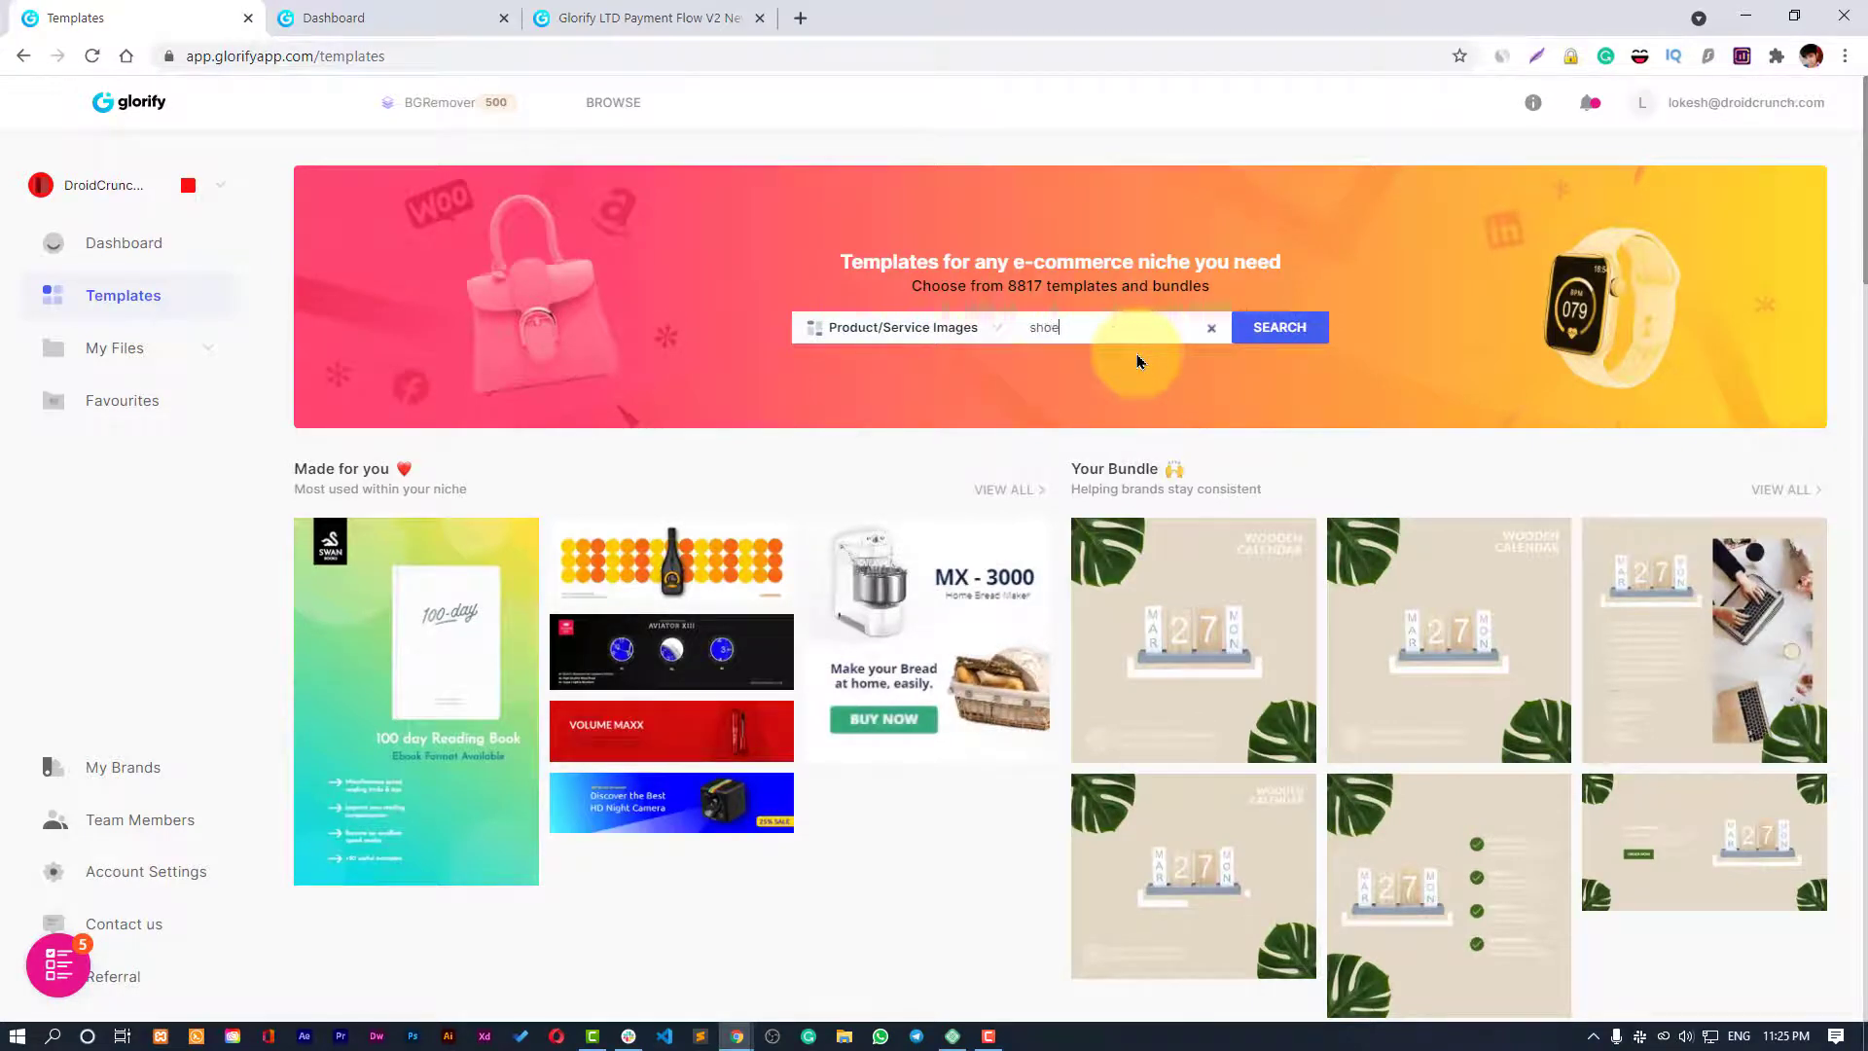
text(shoes)
click(1264, 335)
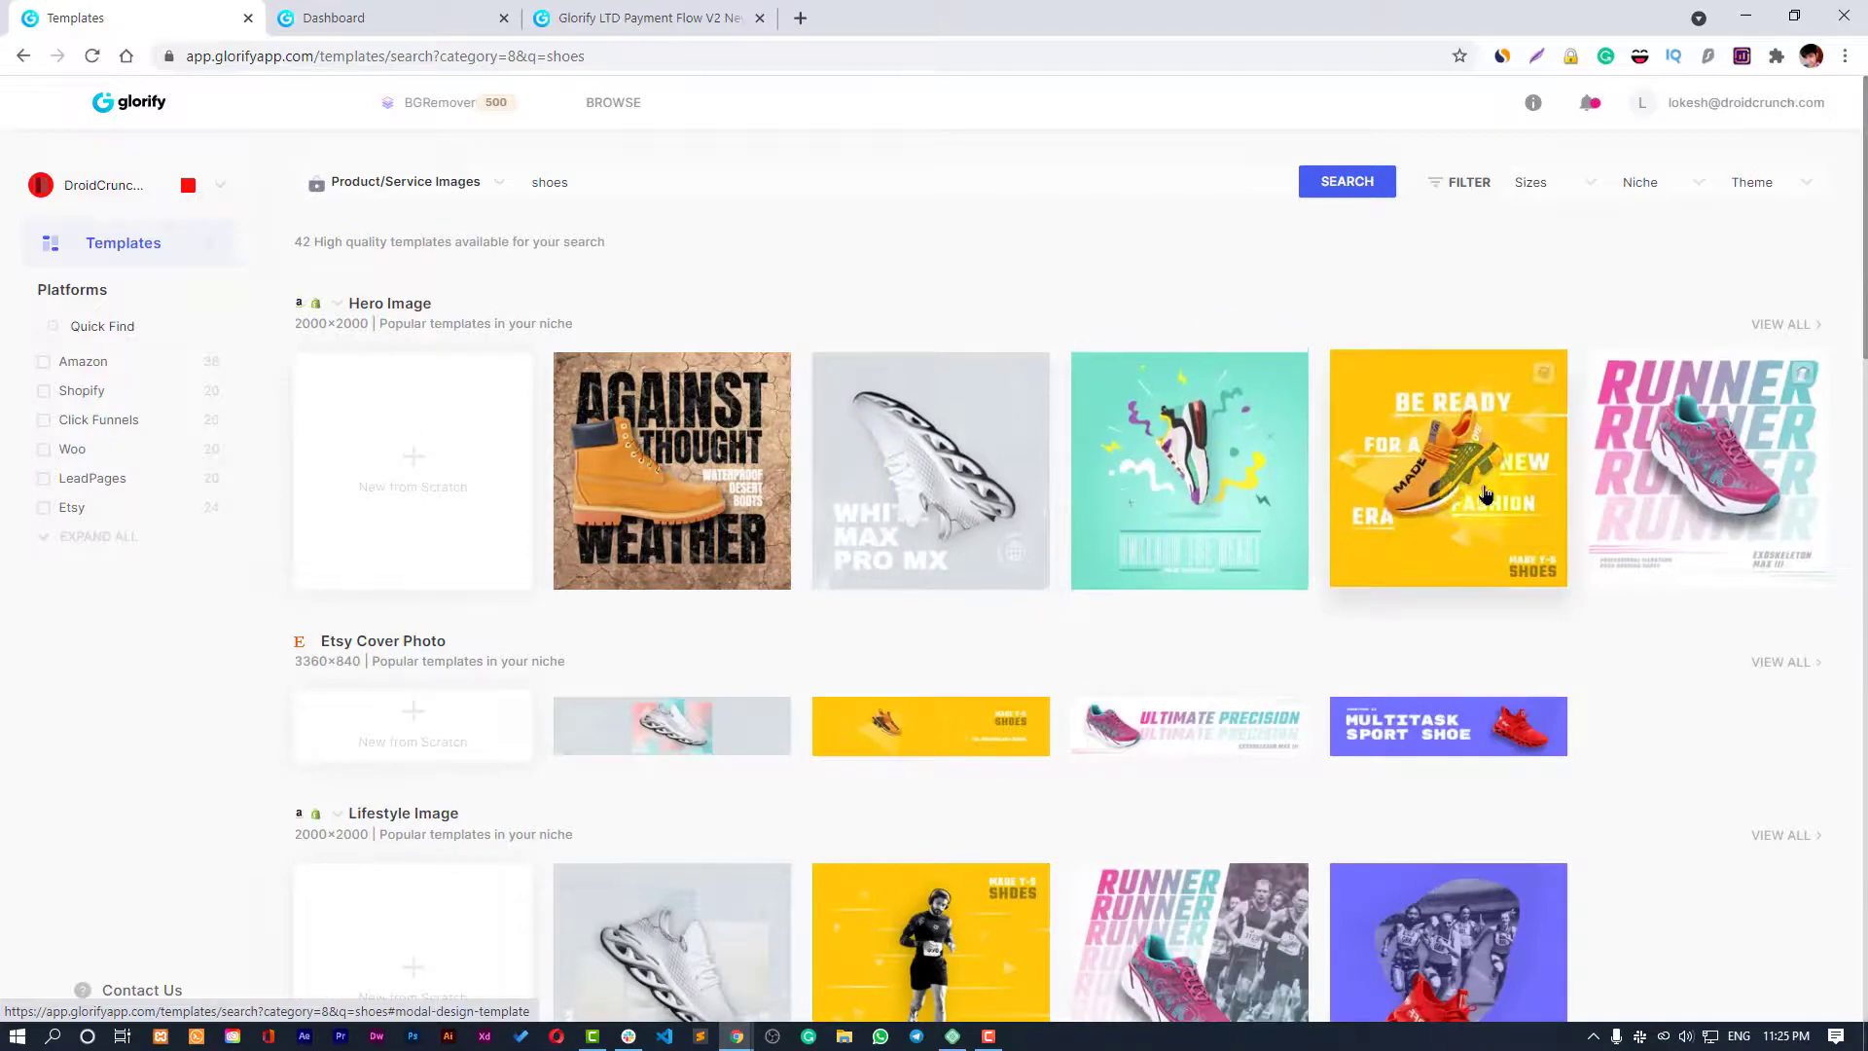
scroll(1700, 546, down, 4)
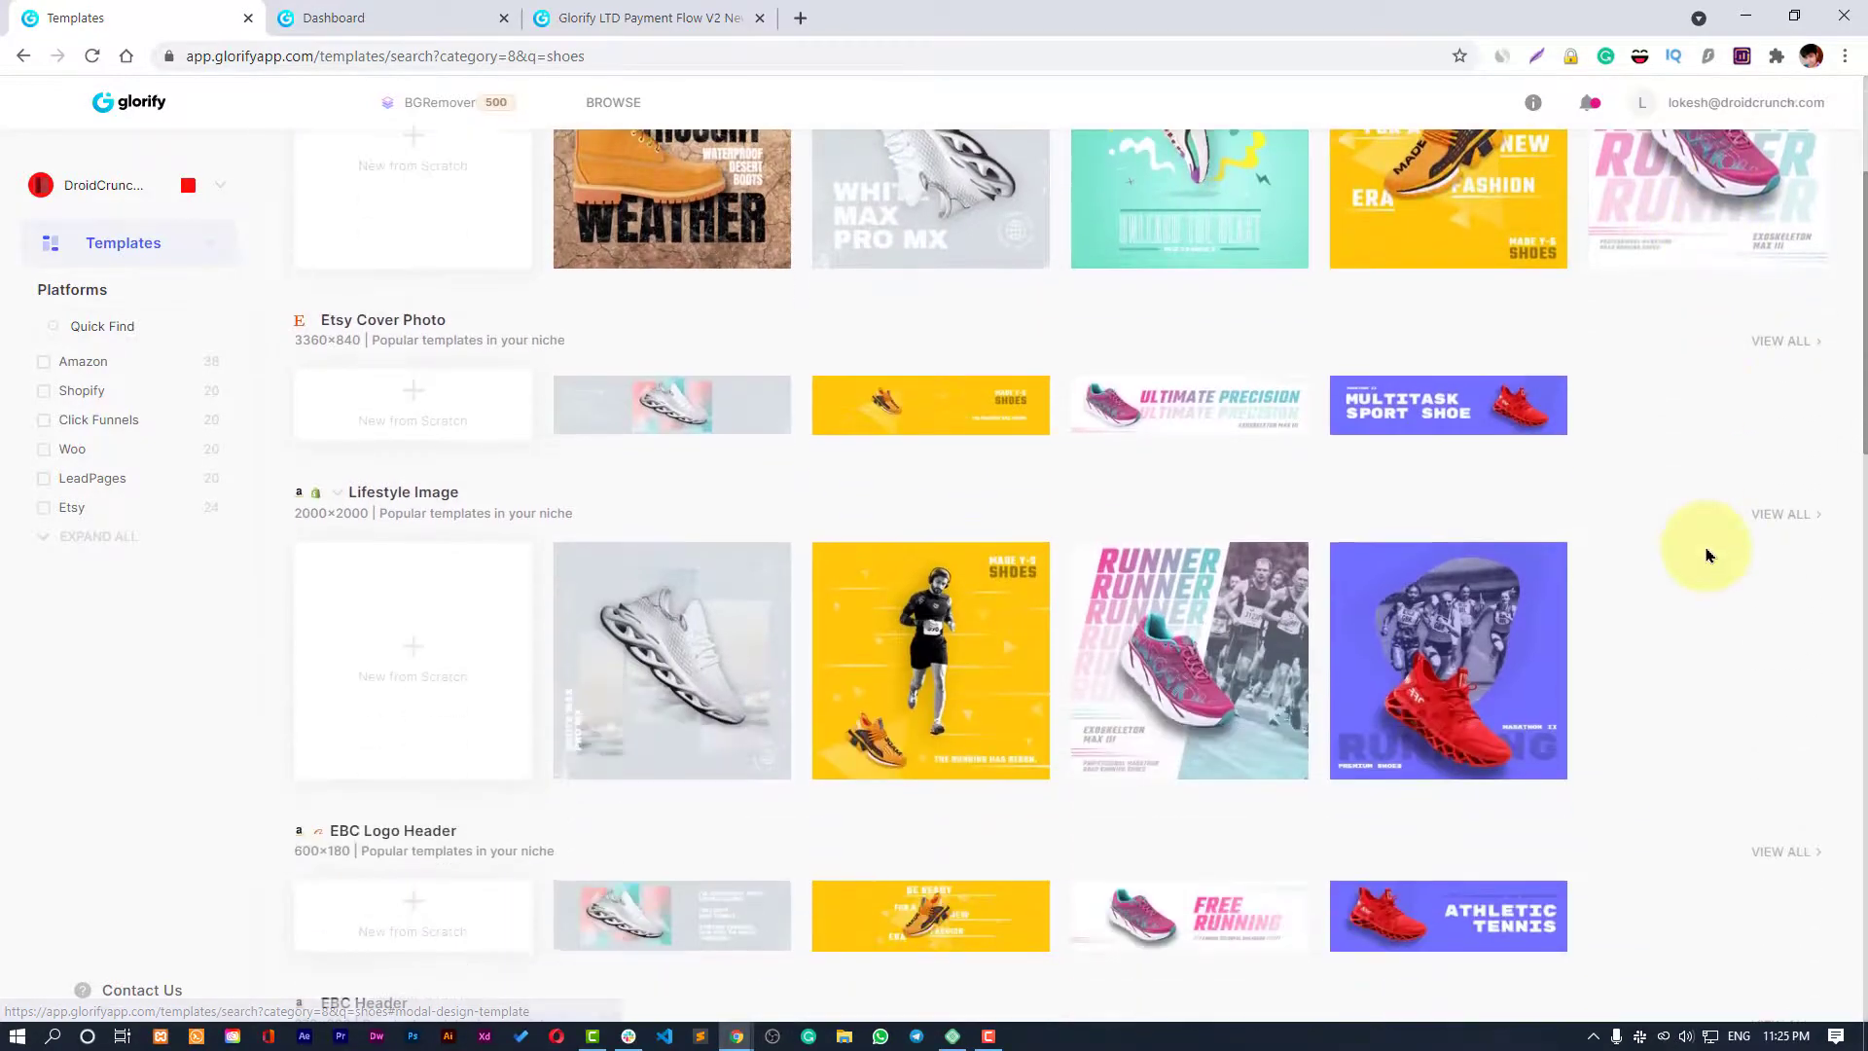
scroll(1708, 555, down, 7)
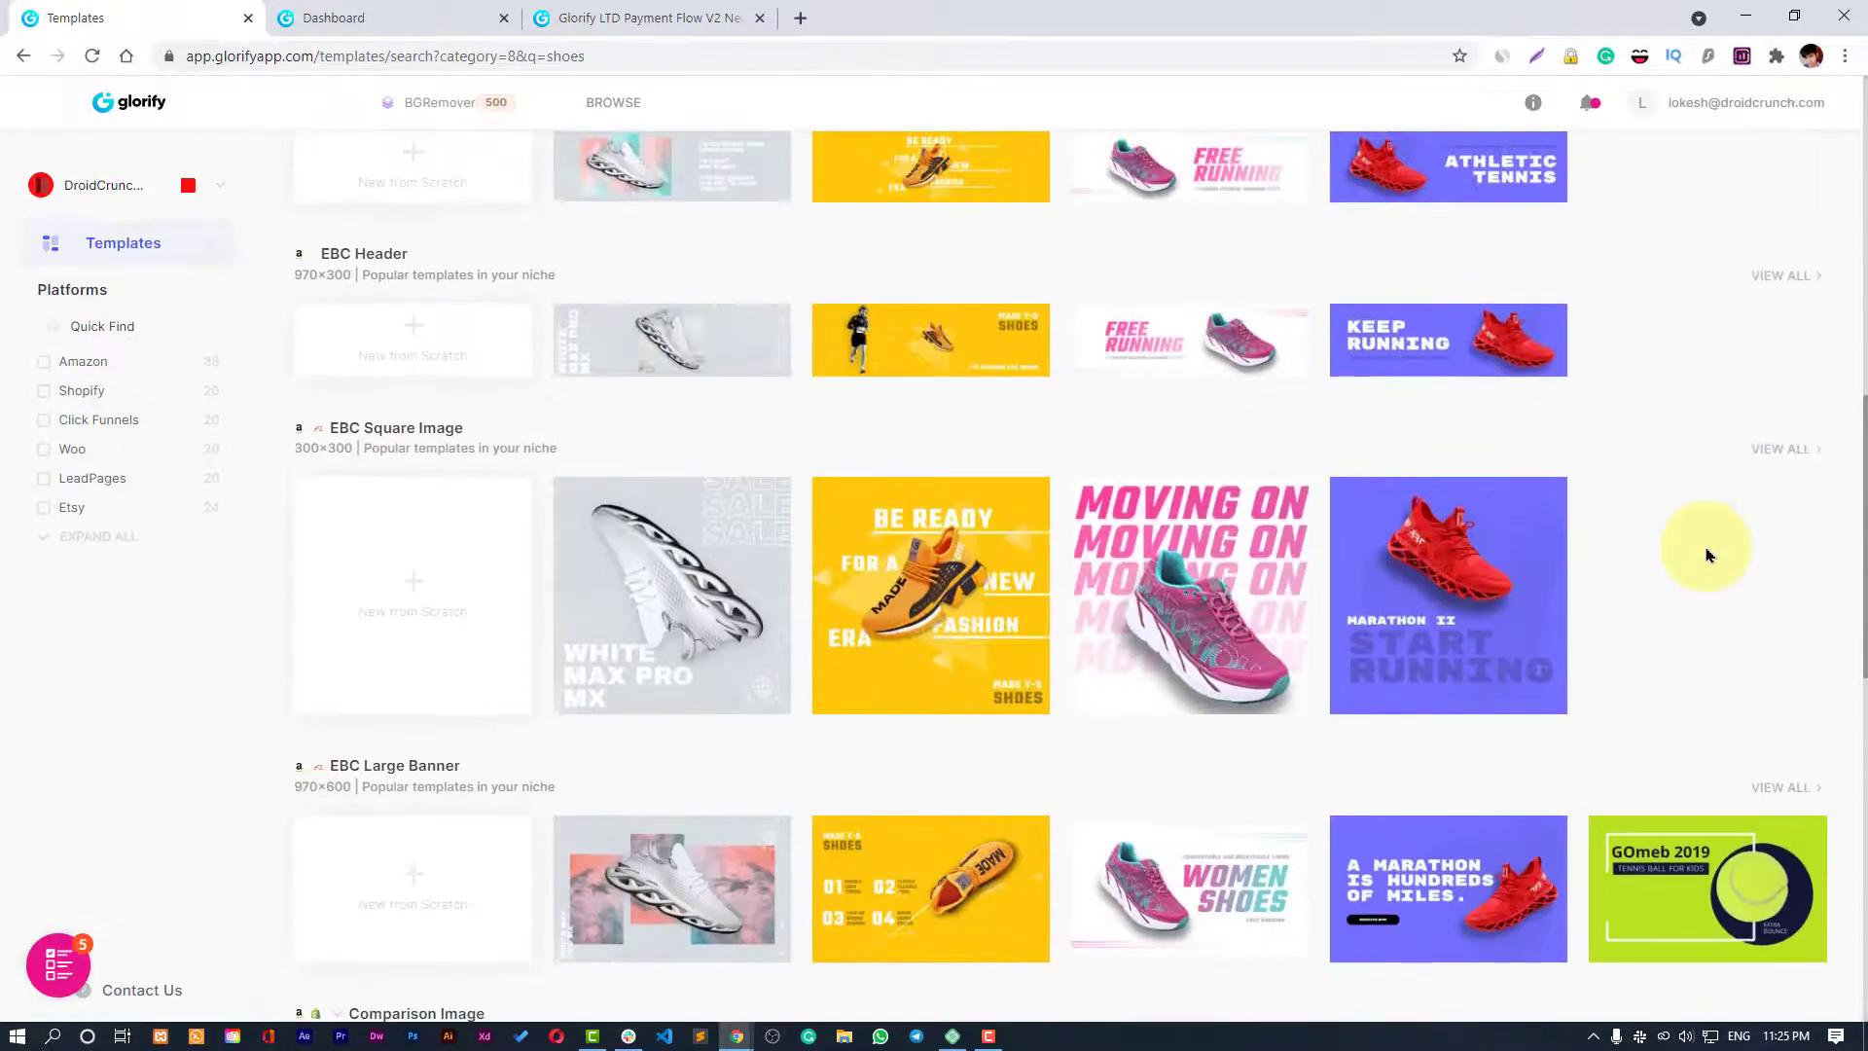
scroll(1401, 584, down, 3)
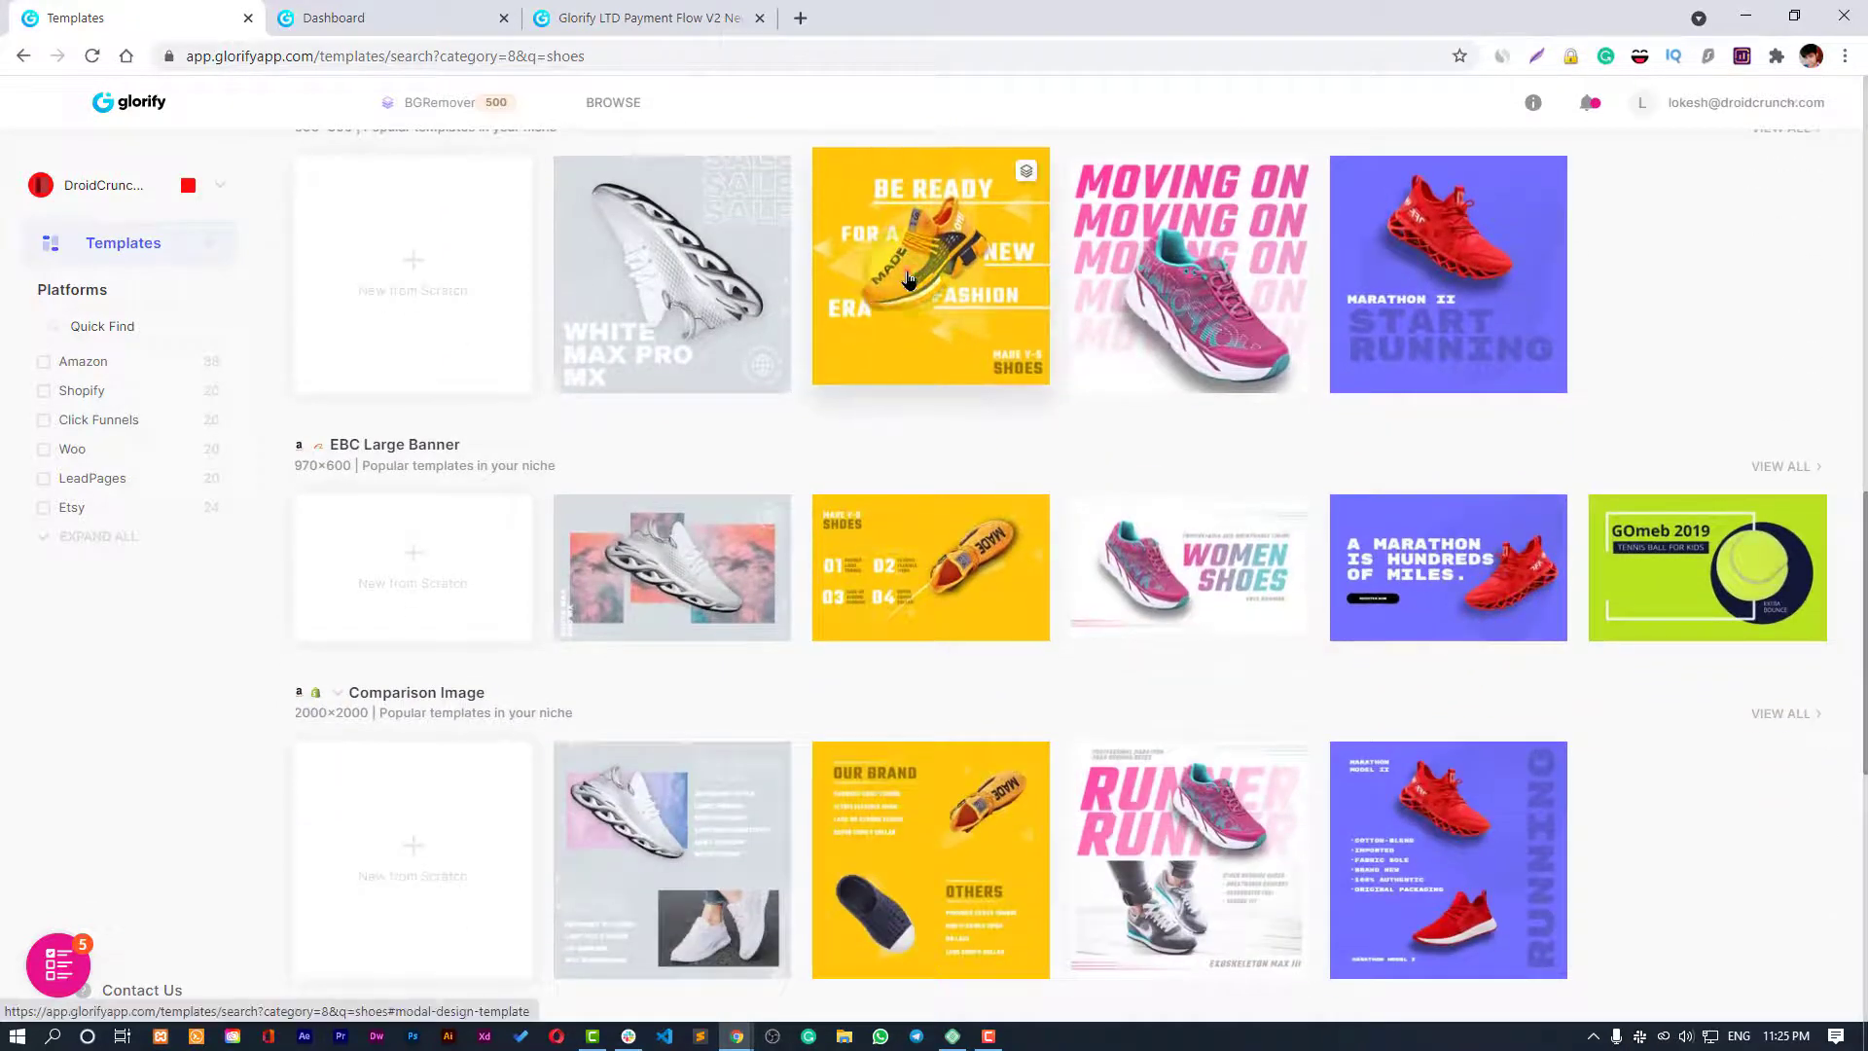
Start a new design from the yellow Be Ready Made shoes 300×300 EBC Square template.
click(1177, 358)
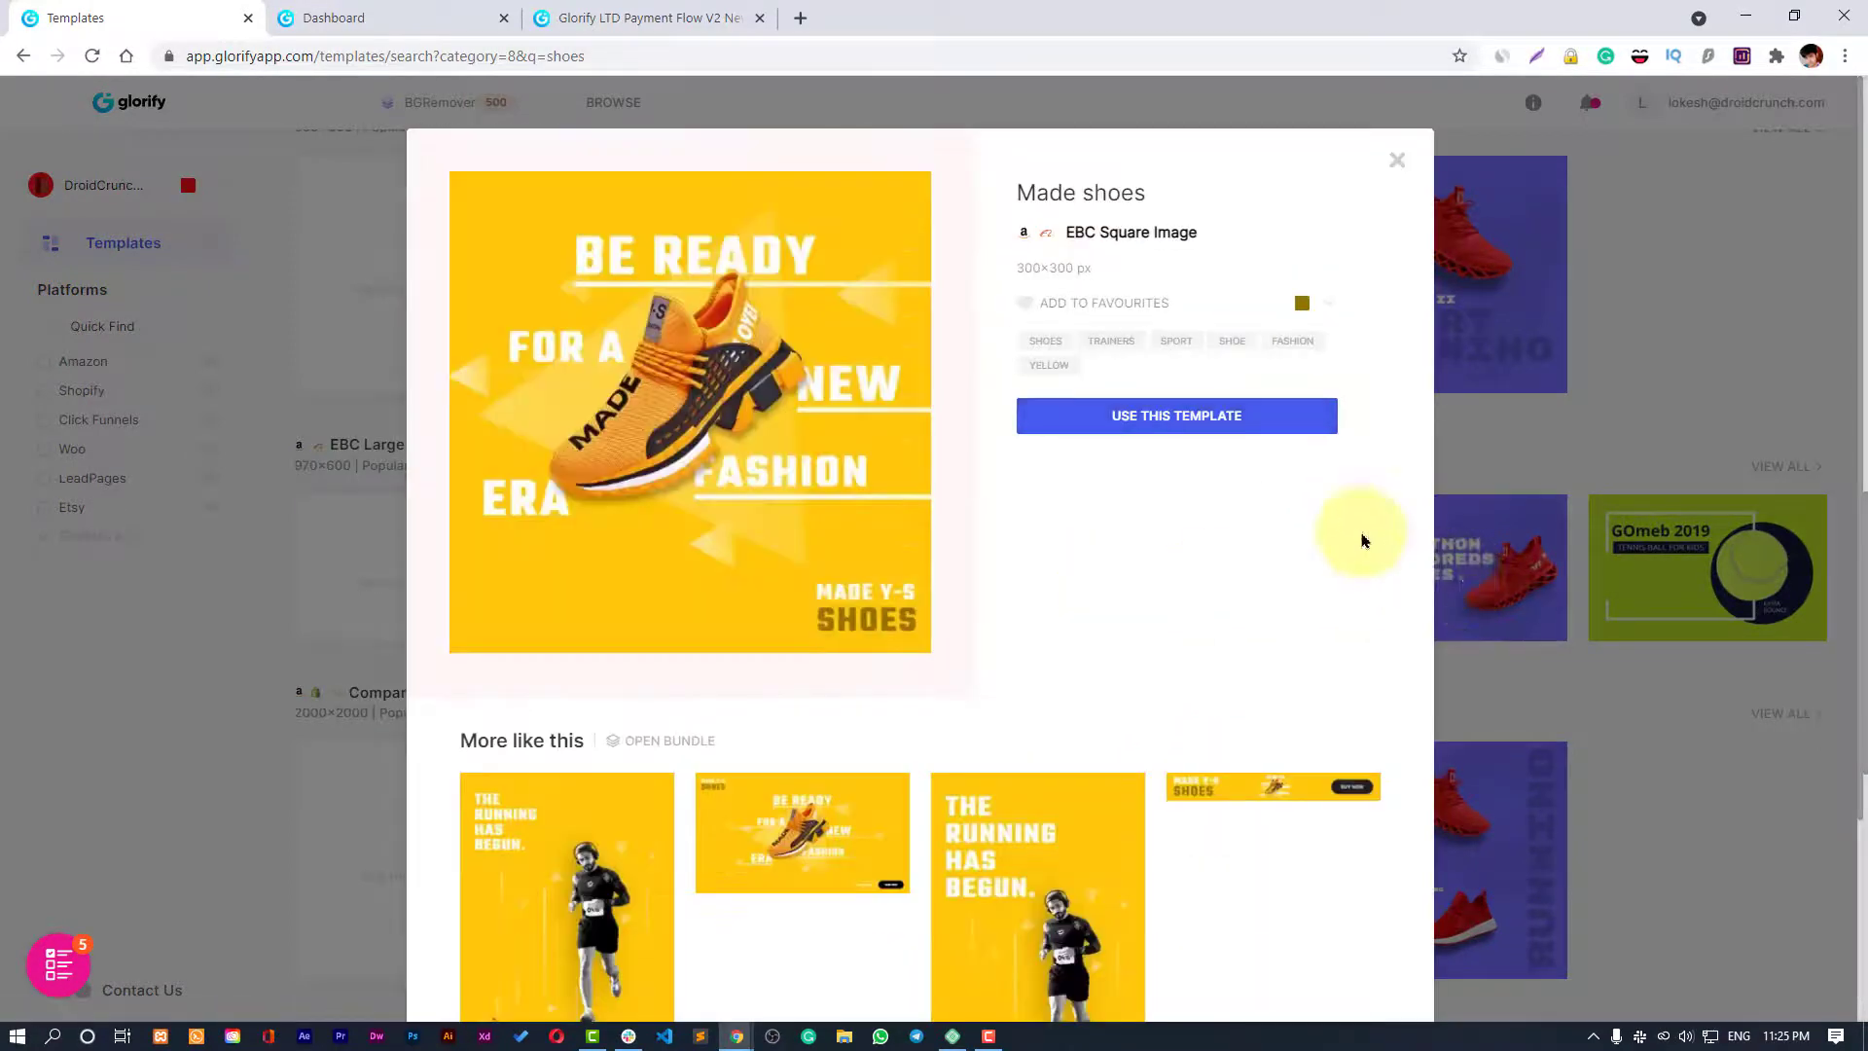
click(1159, 418)
scroll(1187, 493, down, 1)
scroll(1232, 670, down, 2)
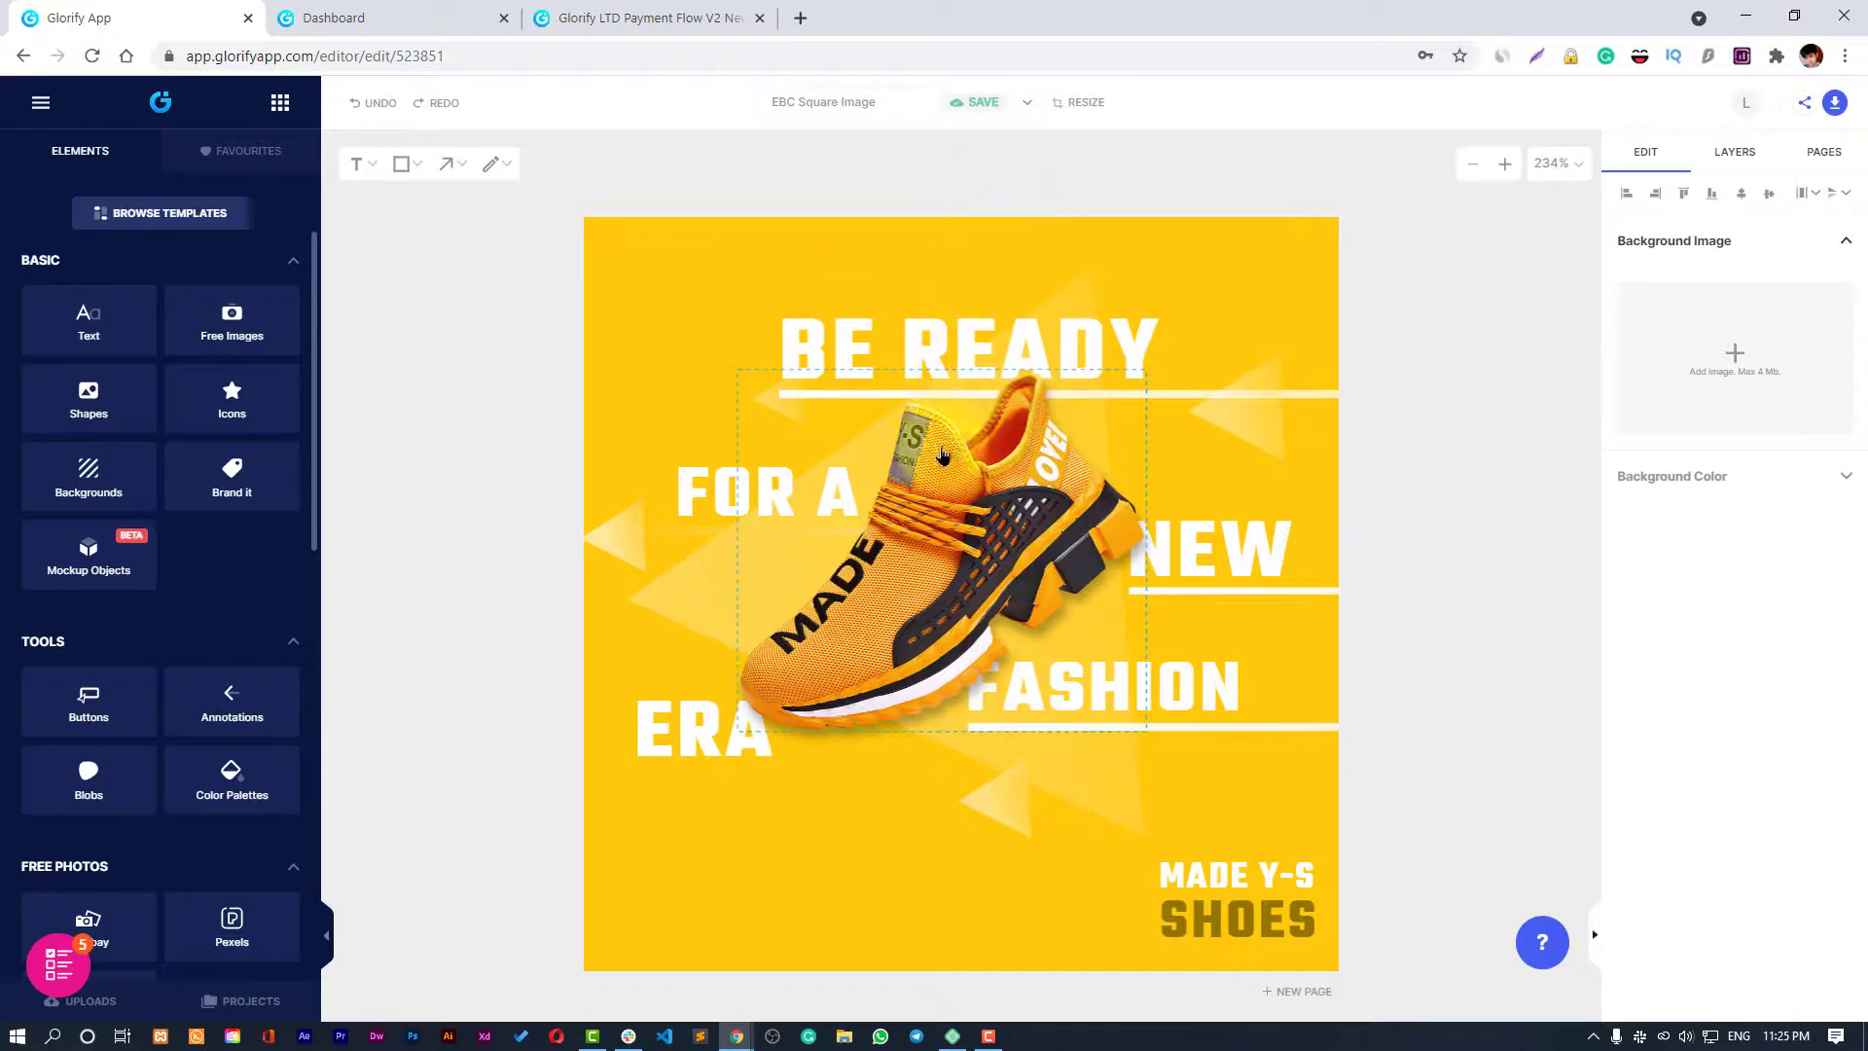
Nudge the orange shoe into place, ending slightly left and lower on the yellow canvas.
click(939, 489)
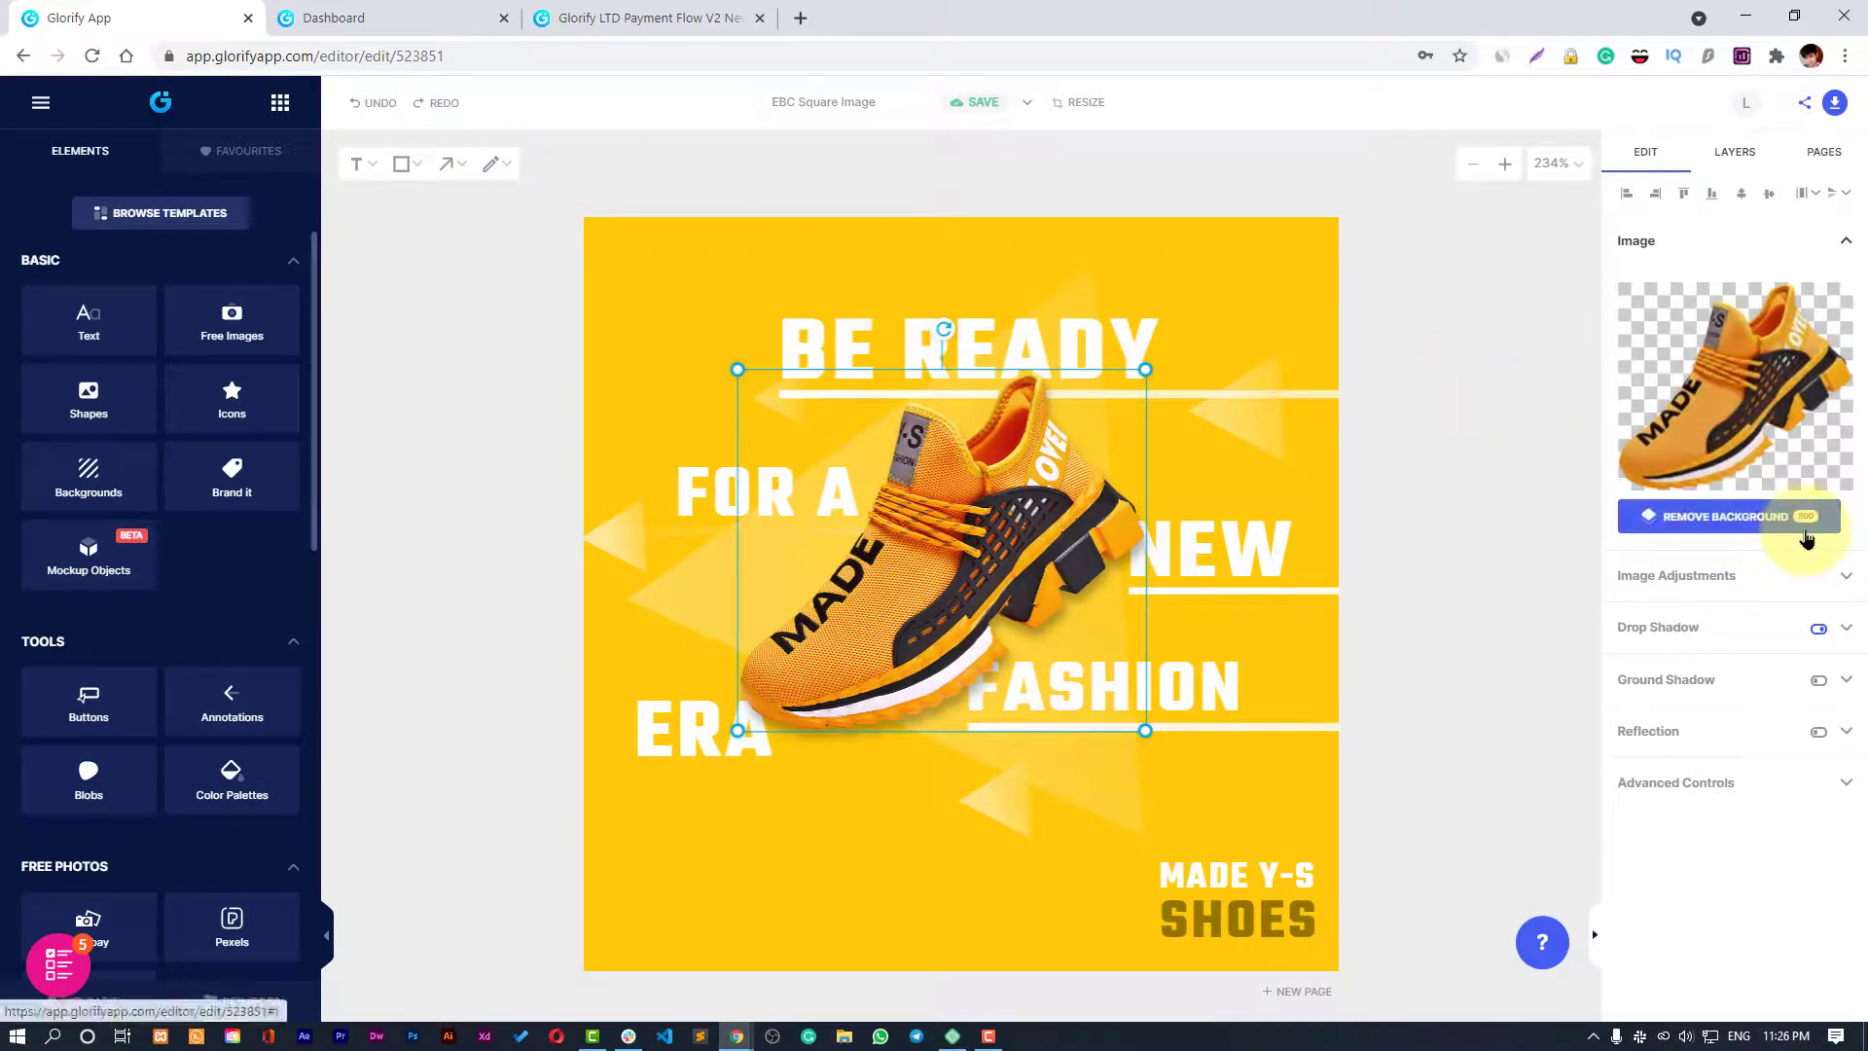
drag(978, 527, 984, 519)
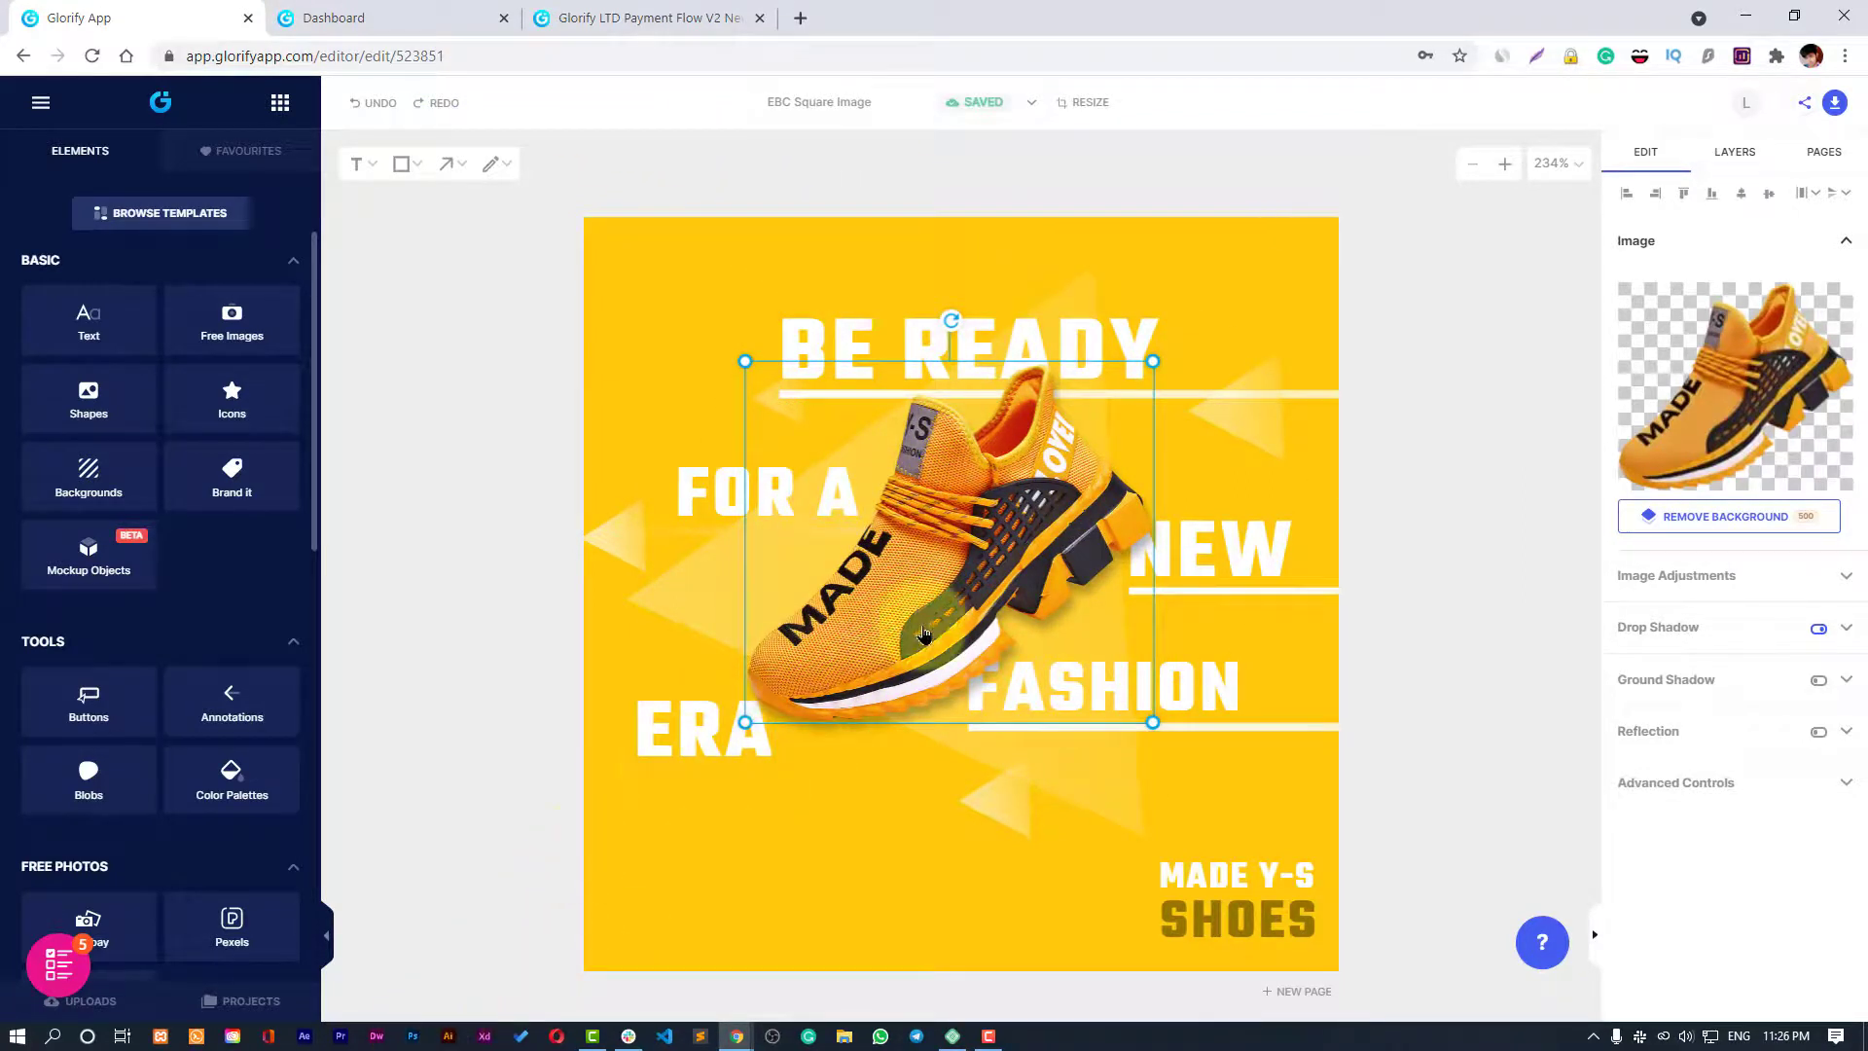
drag(1022, 498, 1028, 465)
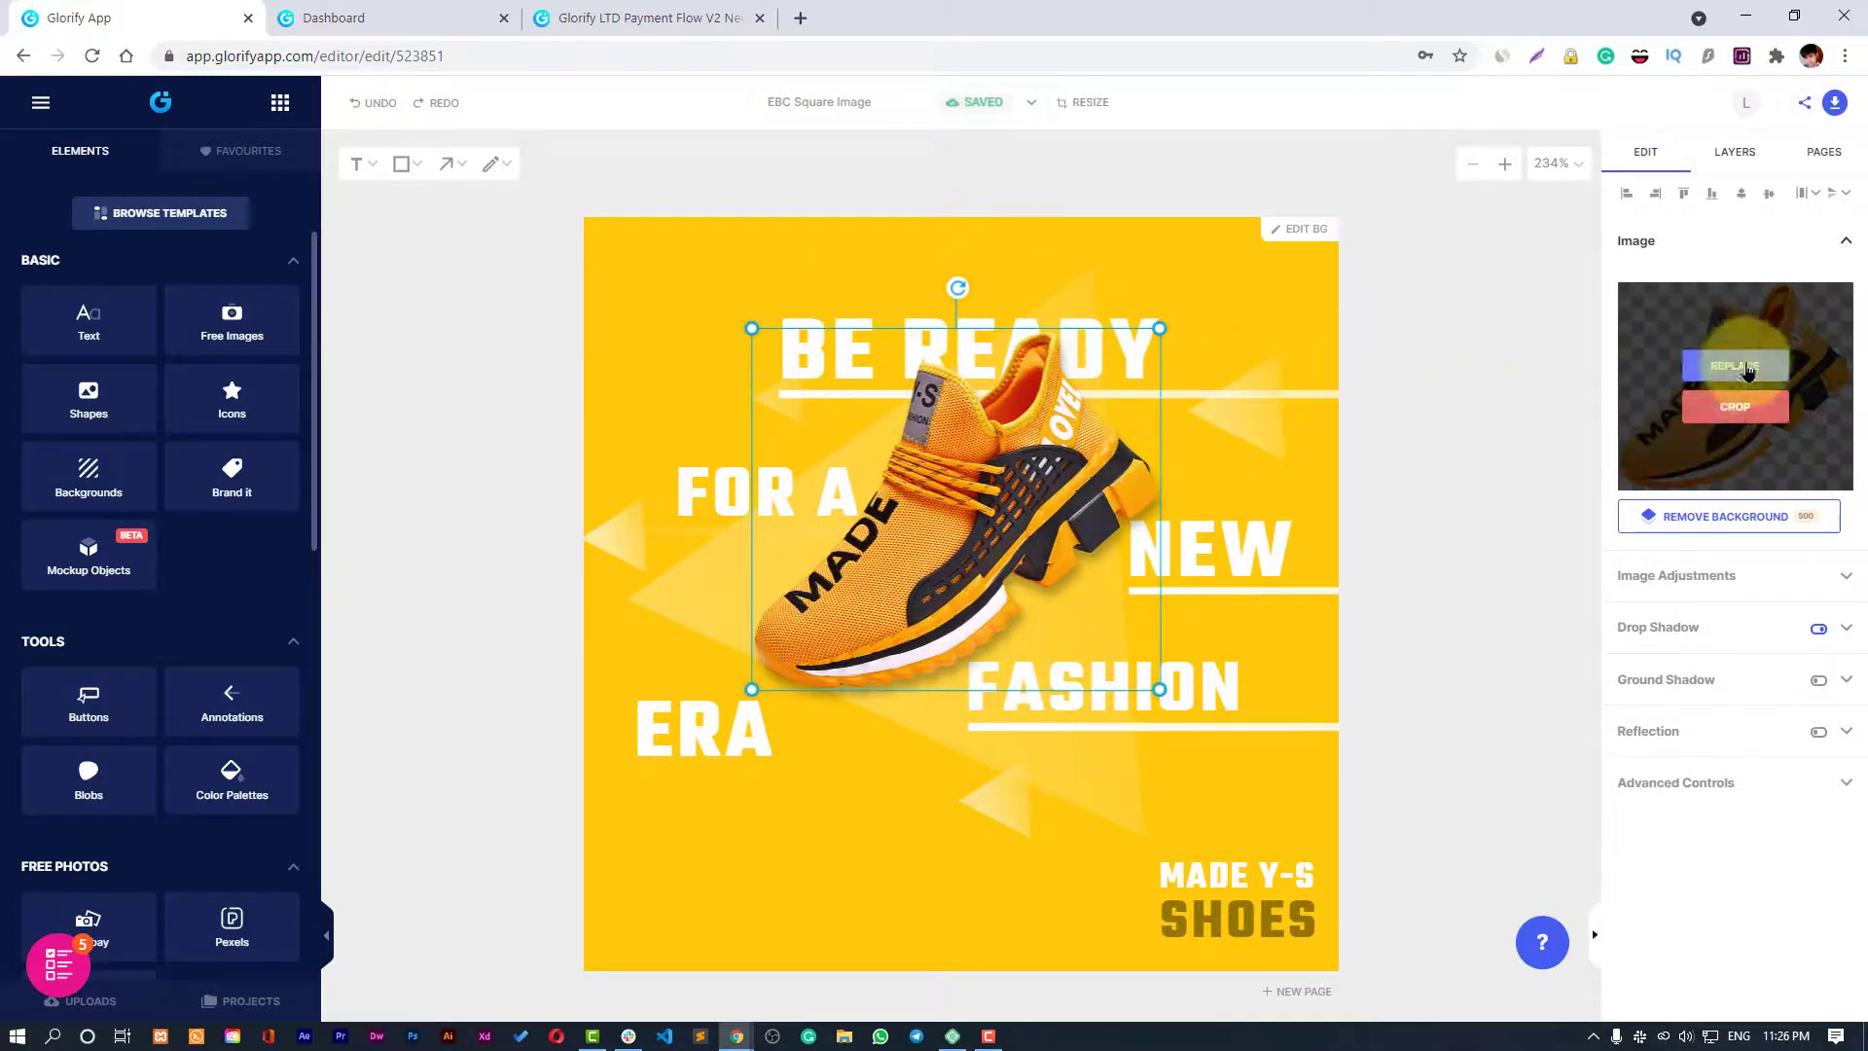
click(1735, 512)
drag(908, 554, 888, 616)
Give the shoe a sharp, faint reflection (blur 0, low opacity) and turn on its ground shadow.
click(1816, 732)
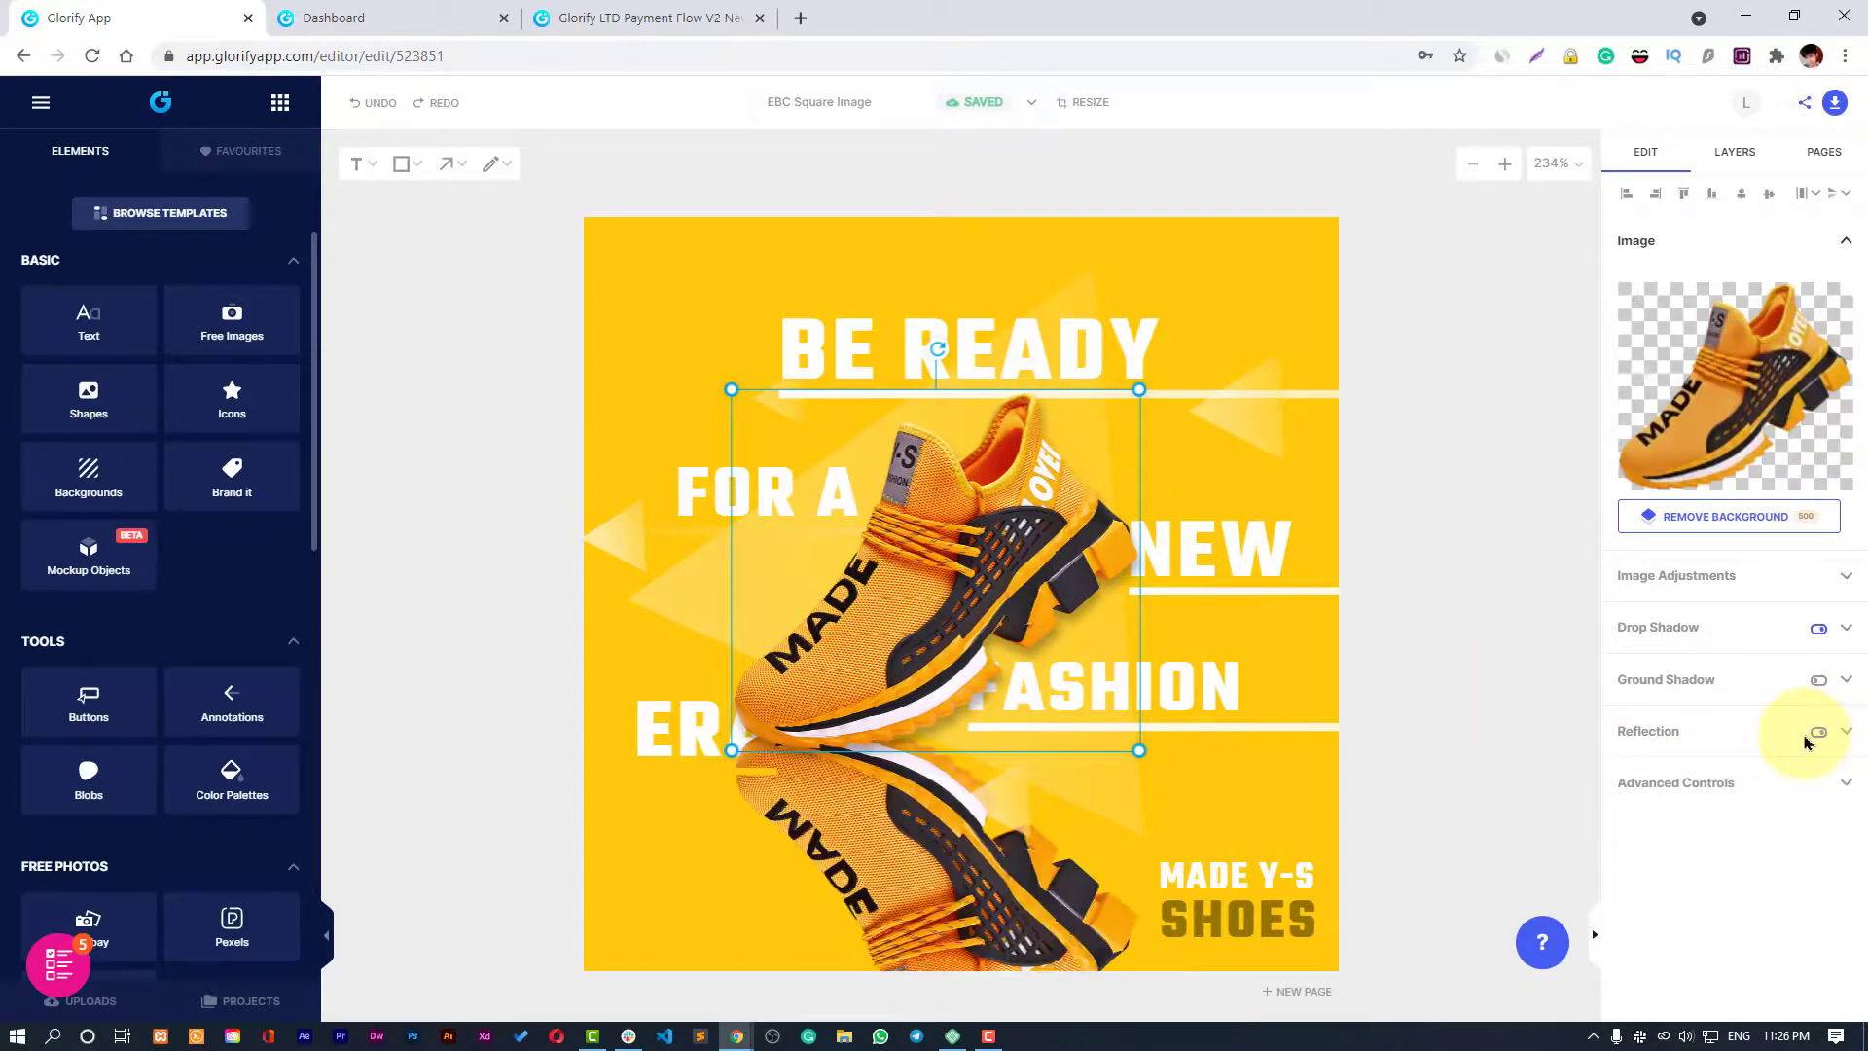
click(1828, 736)
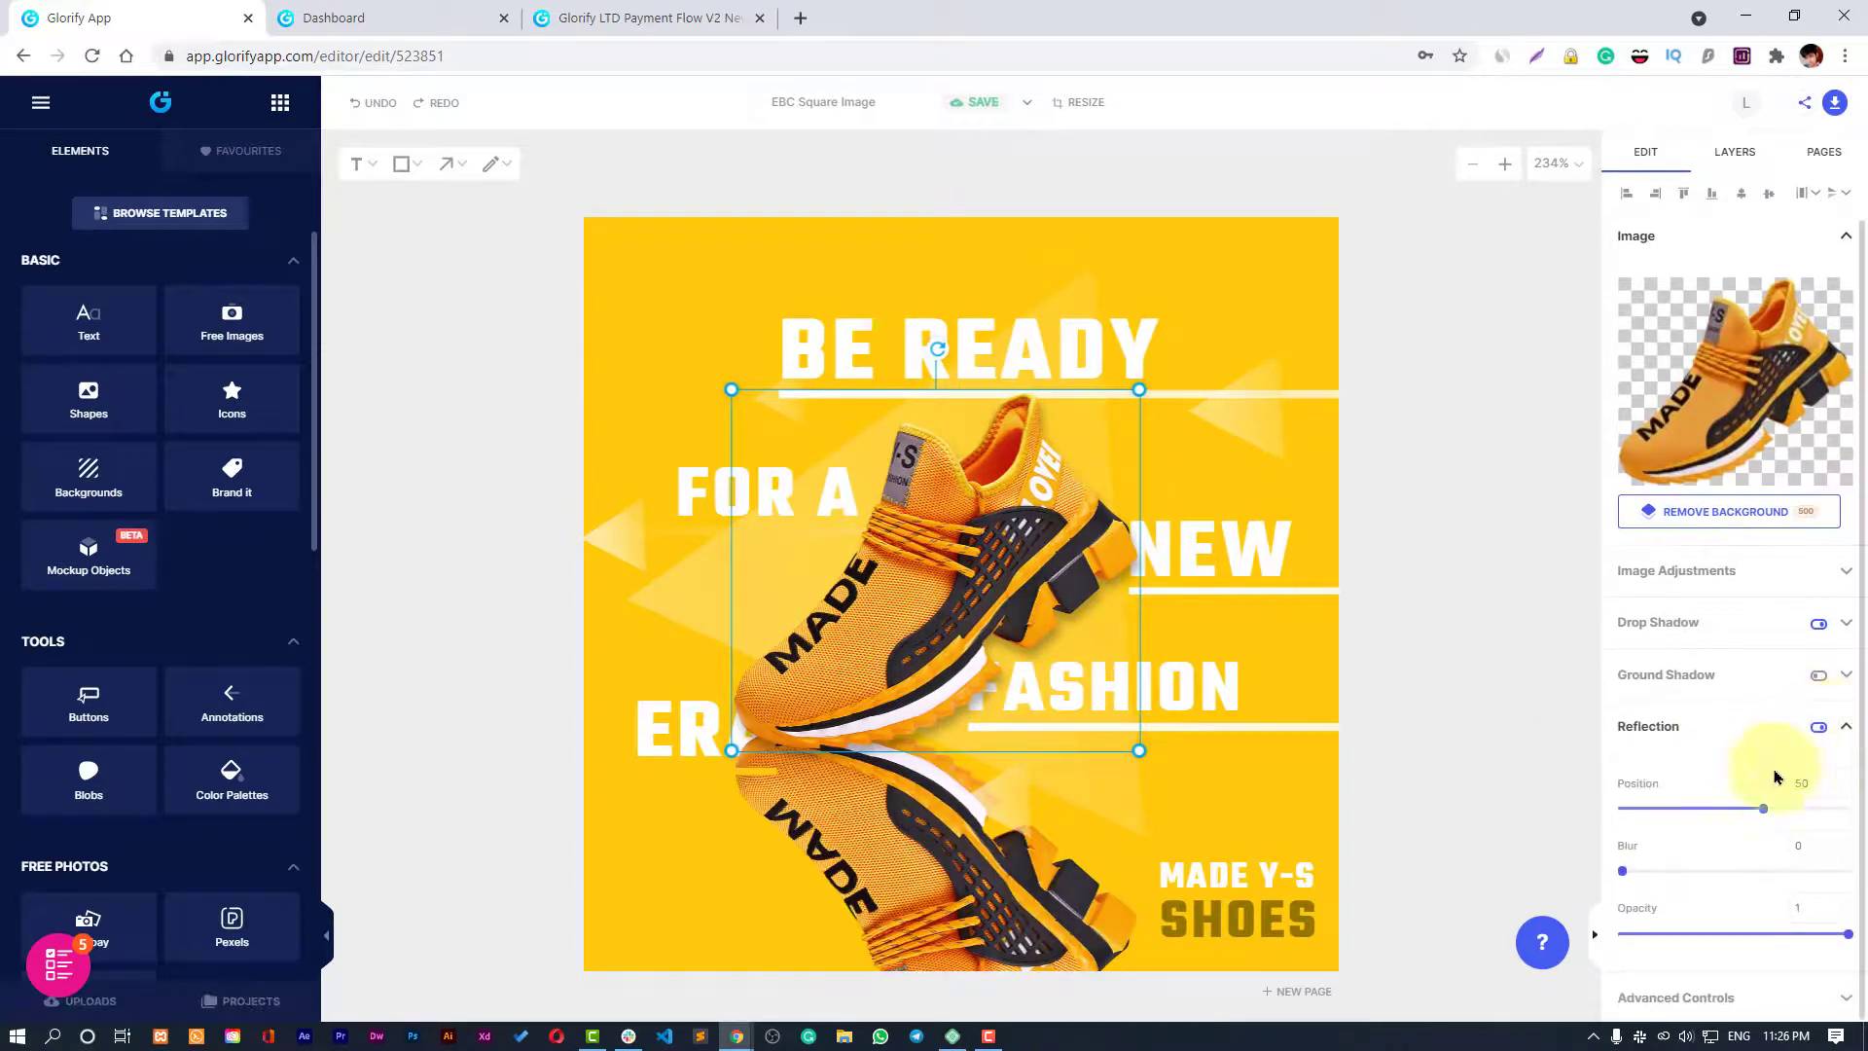
drag(1623, 872, 1726, 870)
drag(1804, 939, 1730, 938)
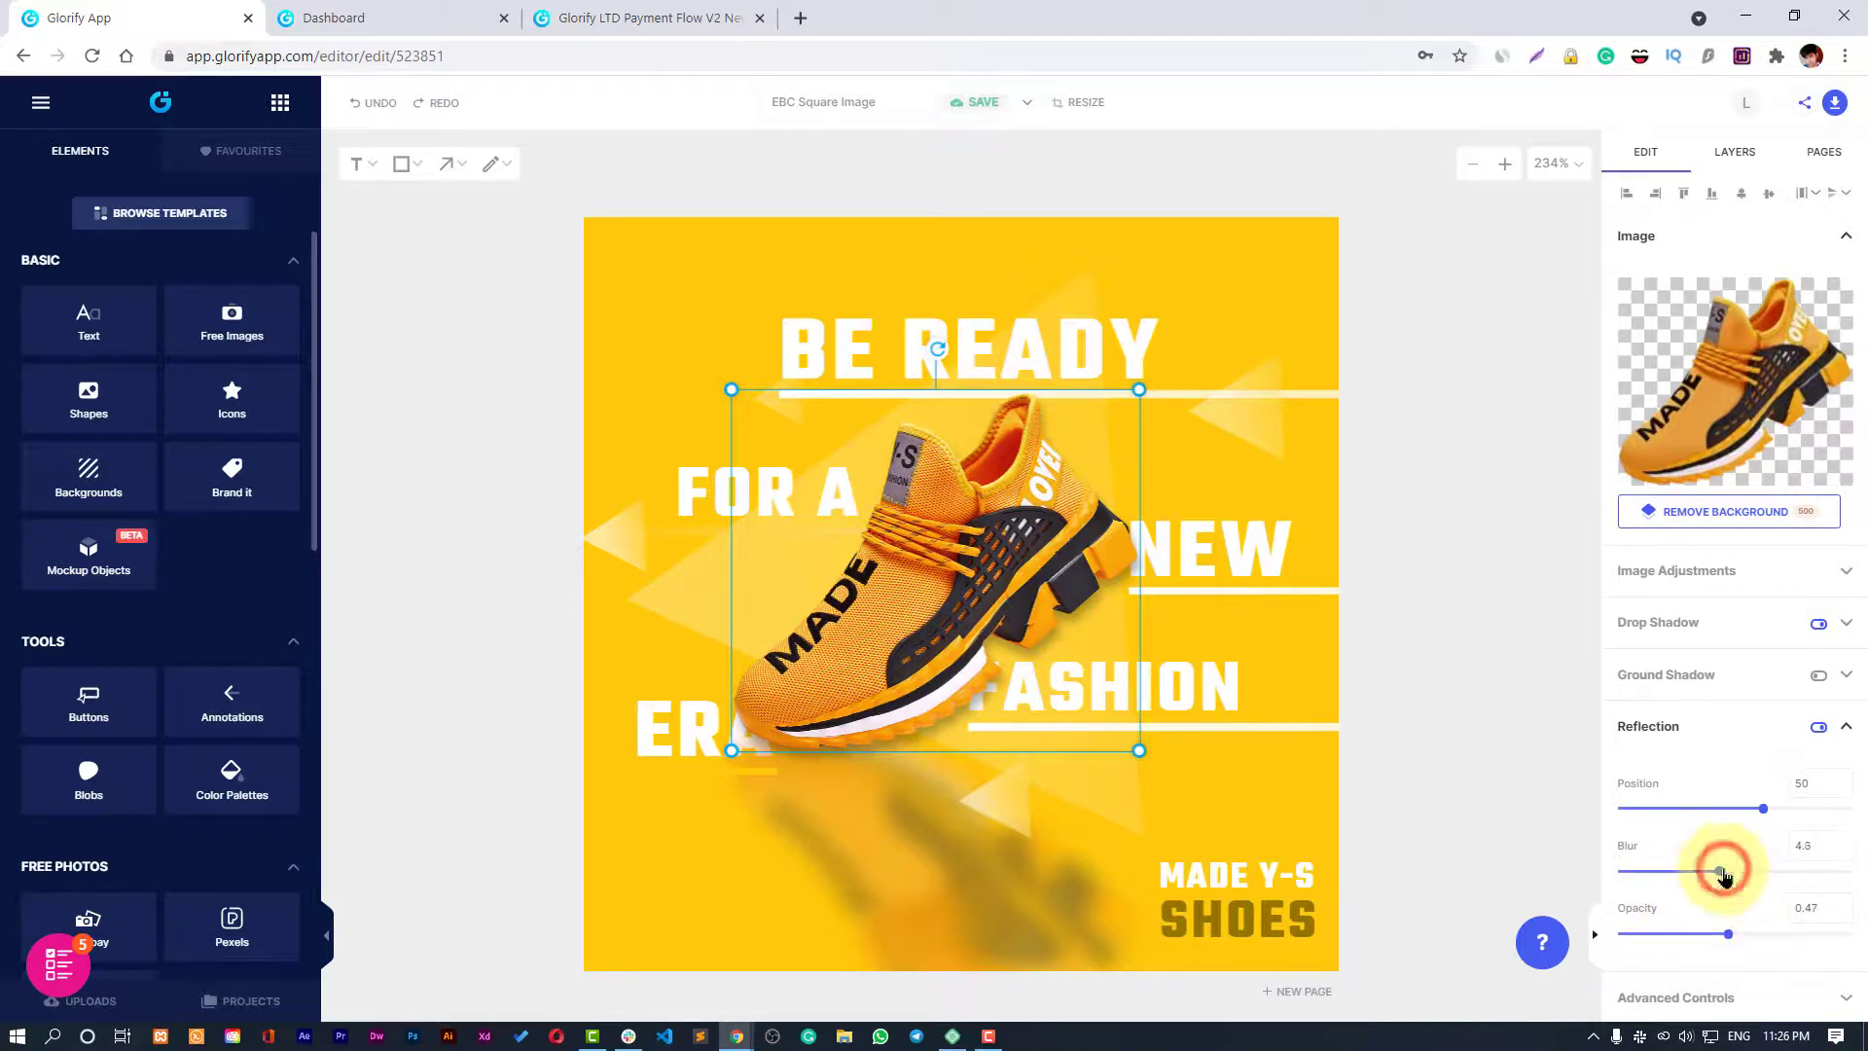
drag(1722, 873, 1577, 876)
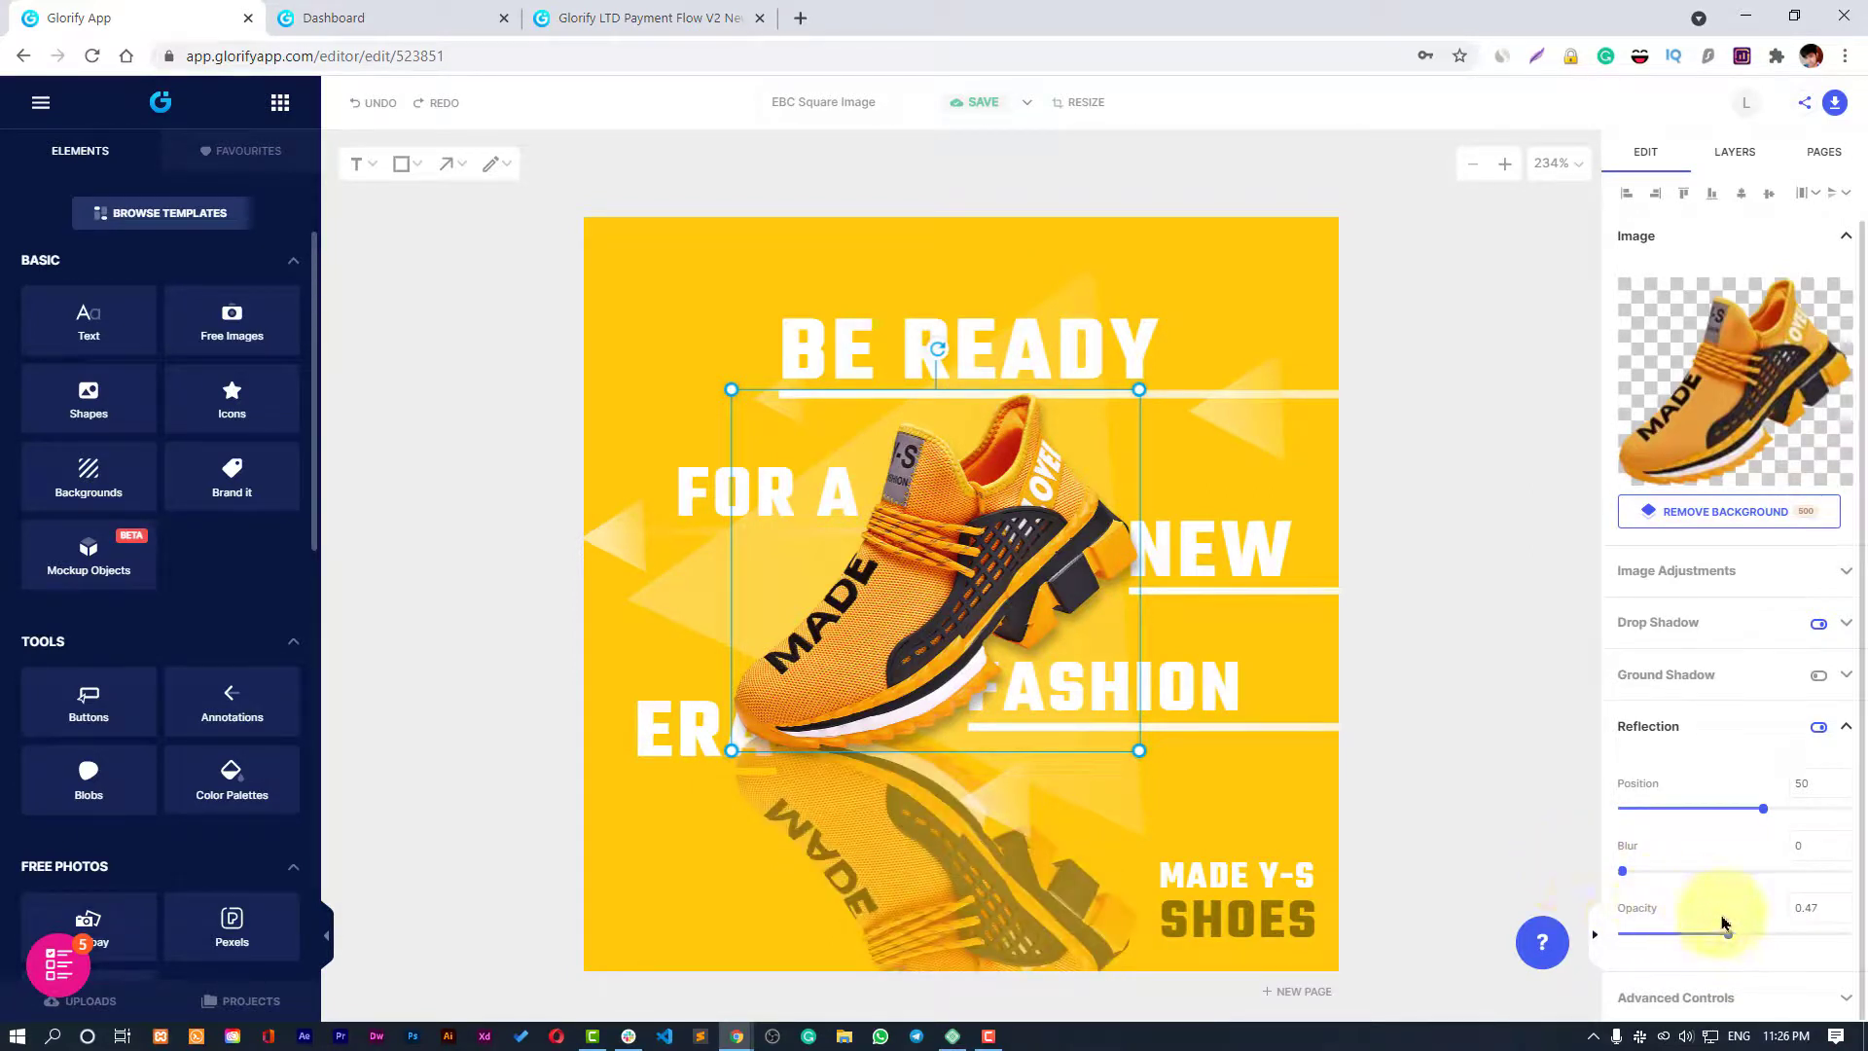
drag(1728, 938, 1636, 936)
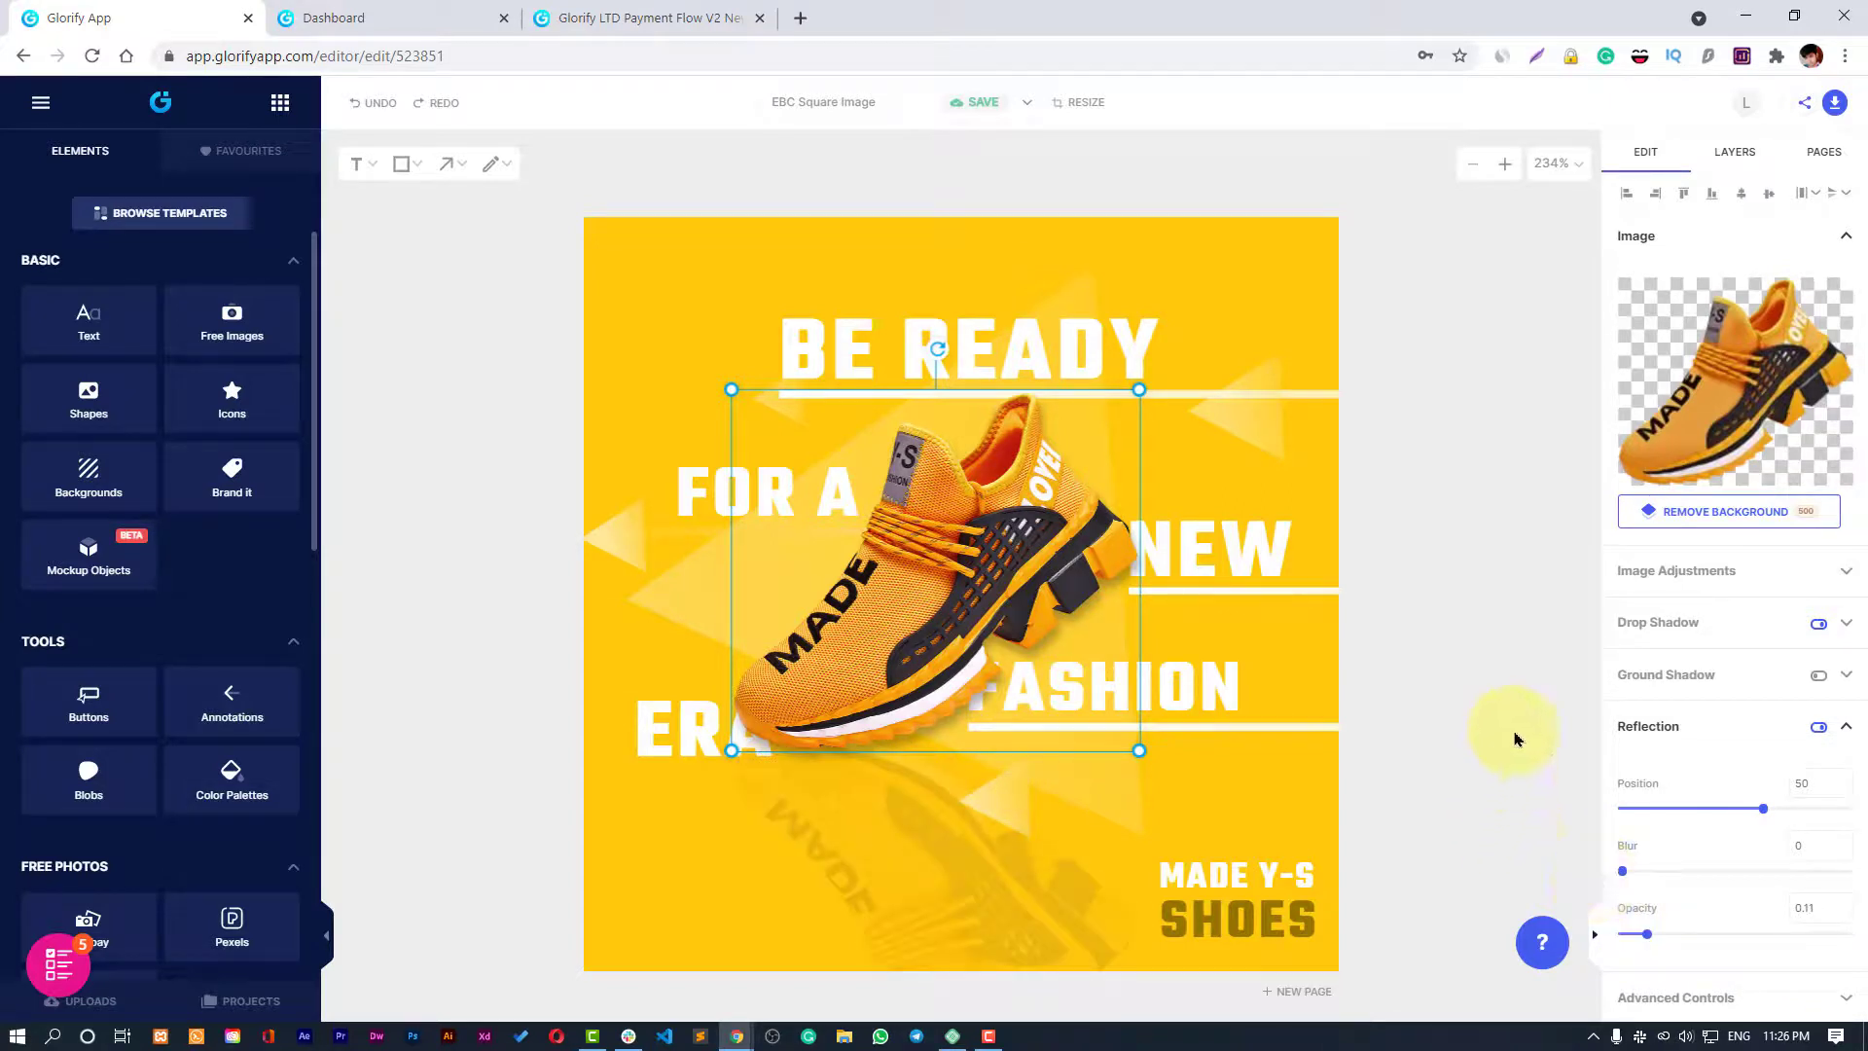
click(1818, 674)
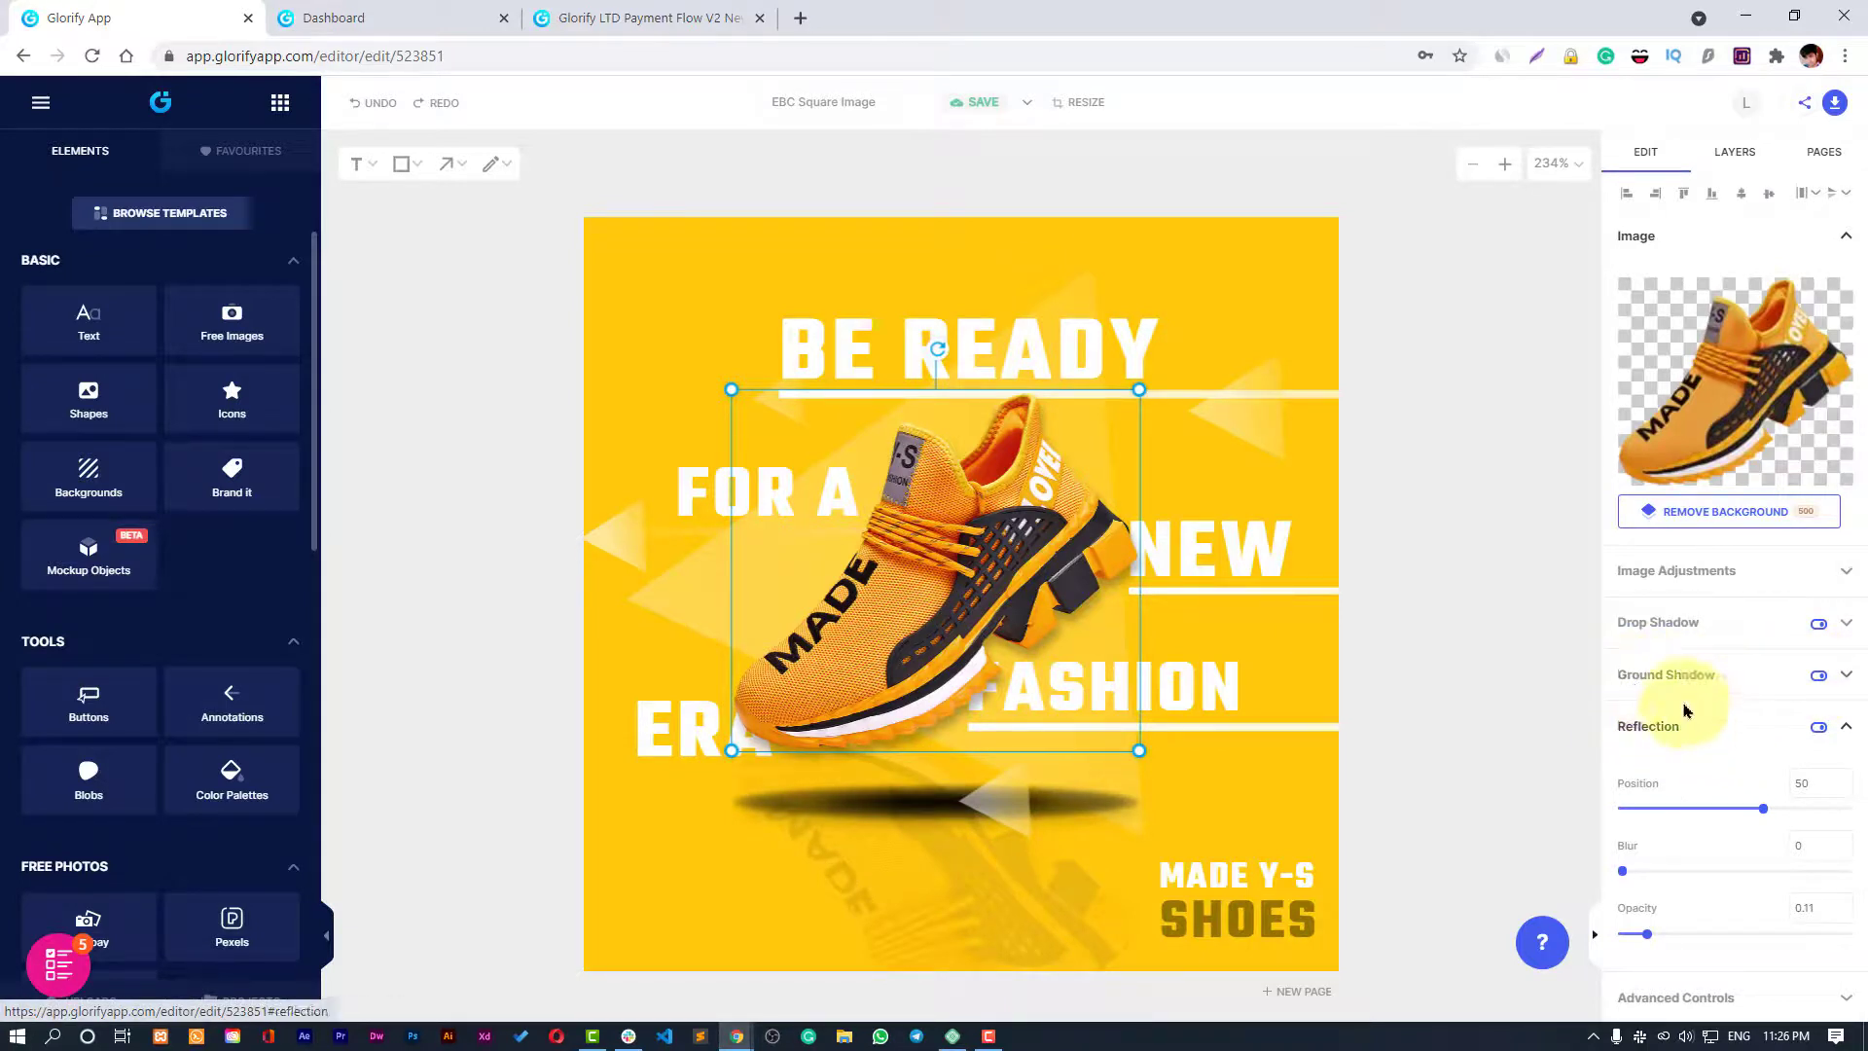
Set the ground shadow to vertical -27, horizontal 29 and 0.3 opacity under the sole.
click(1847, 732)
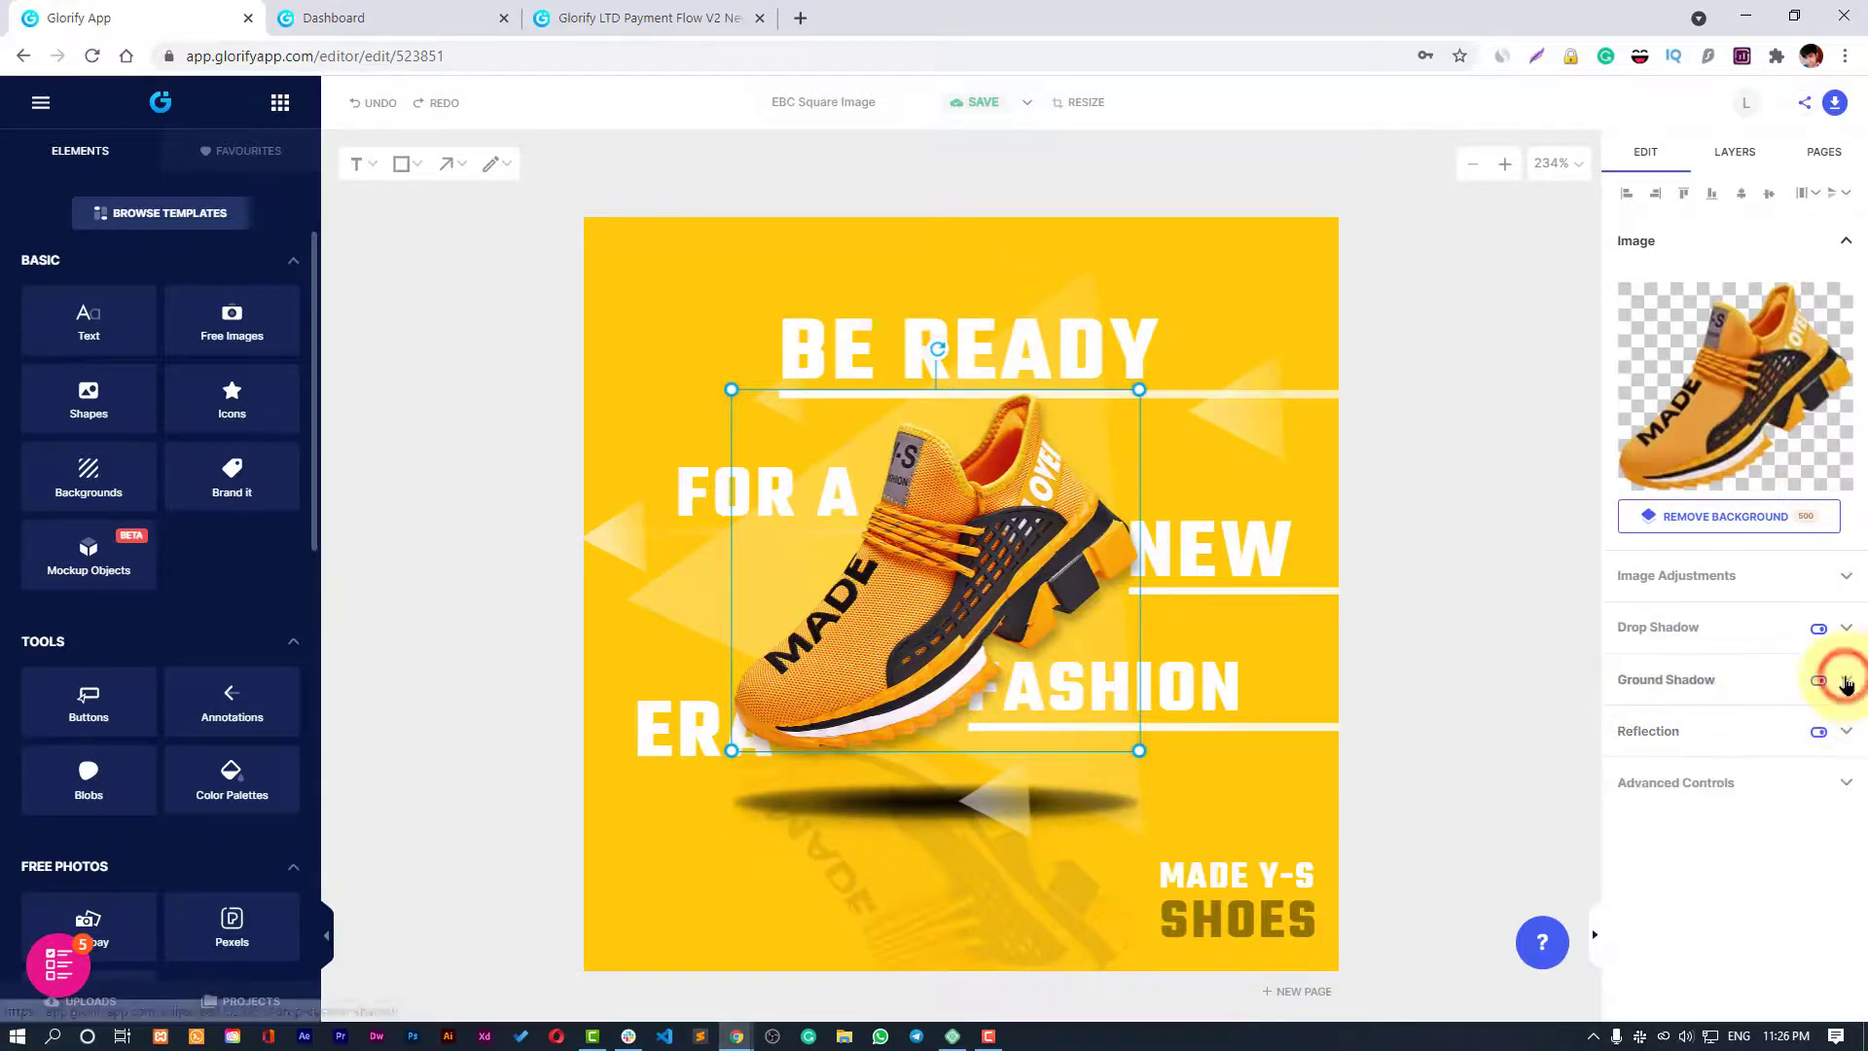
click(1845, 674)
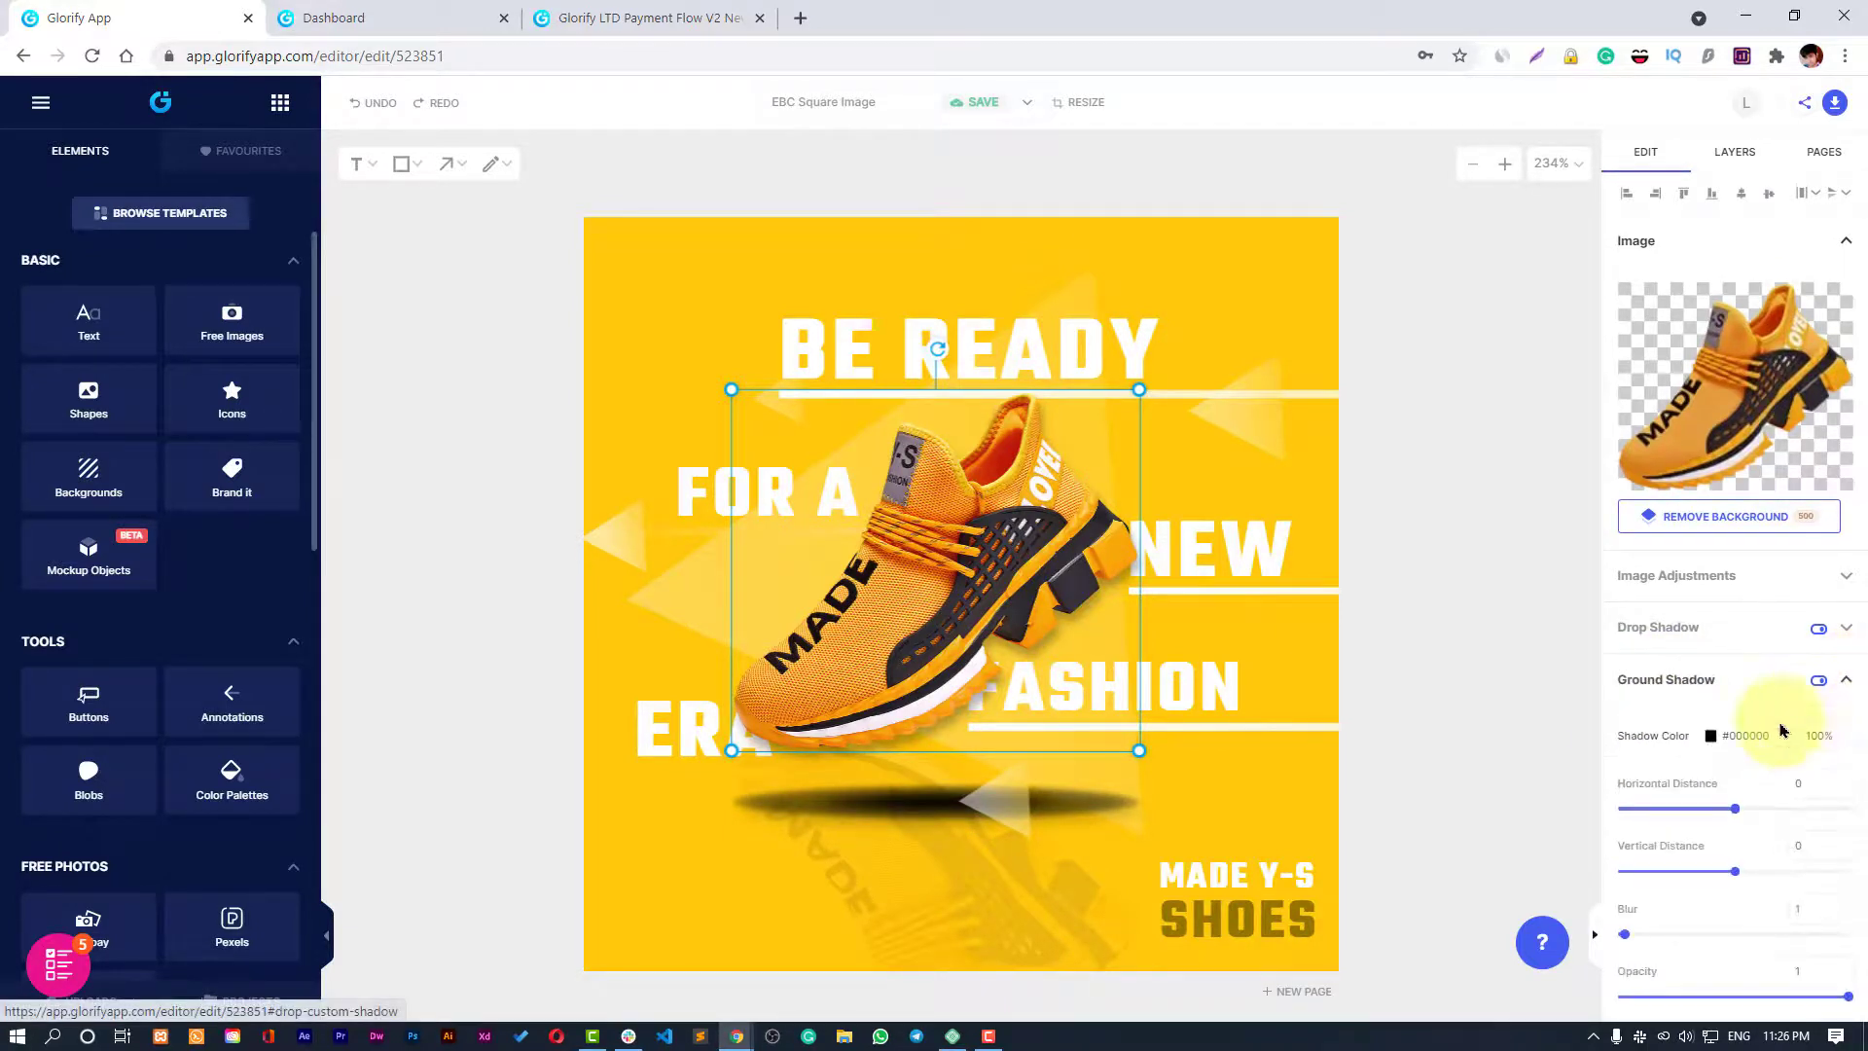
click(1686, 872)
drag(1686, 876, 1725, 868)
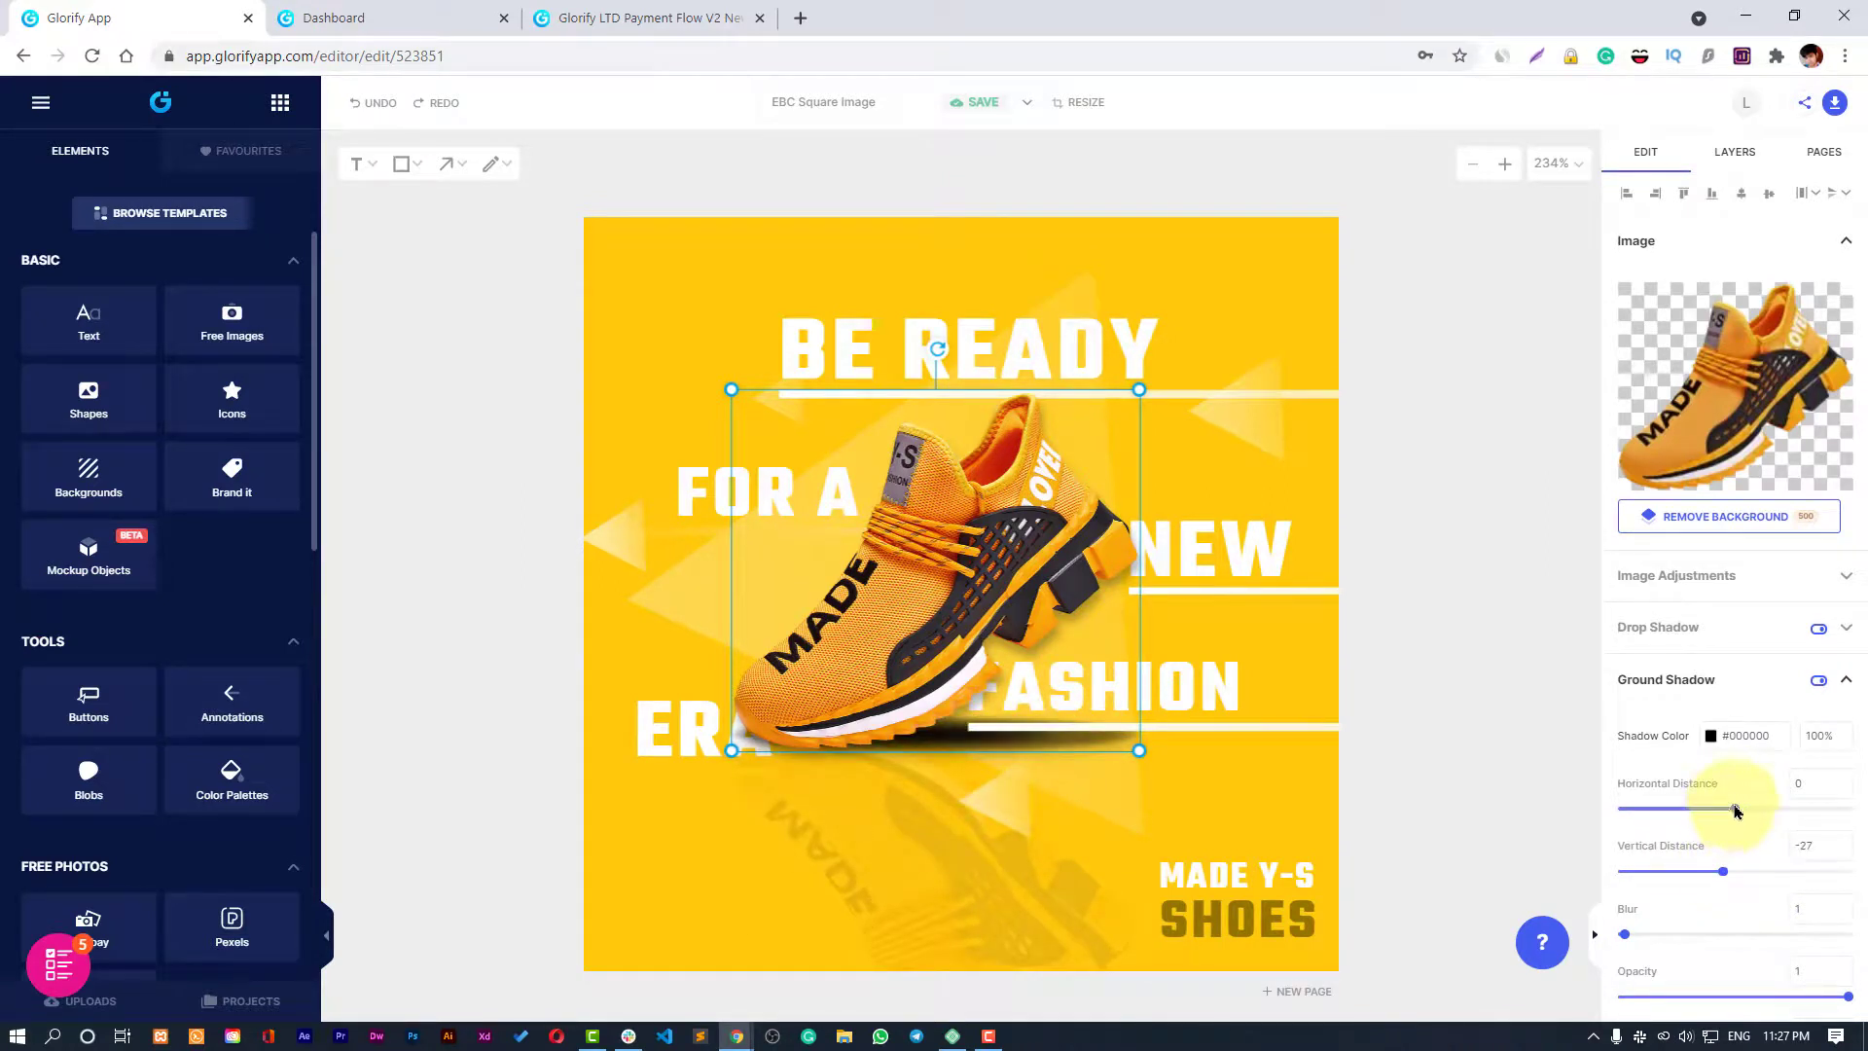
mouse_move(1734, 810)
mouse_down()
mouse_move(1714, 815)
mouse_move(1749, 817)
mouse_up()
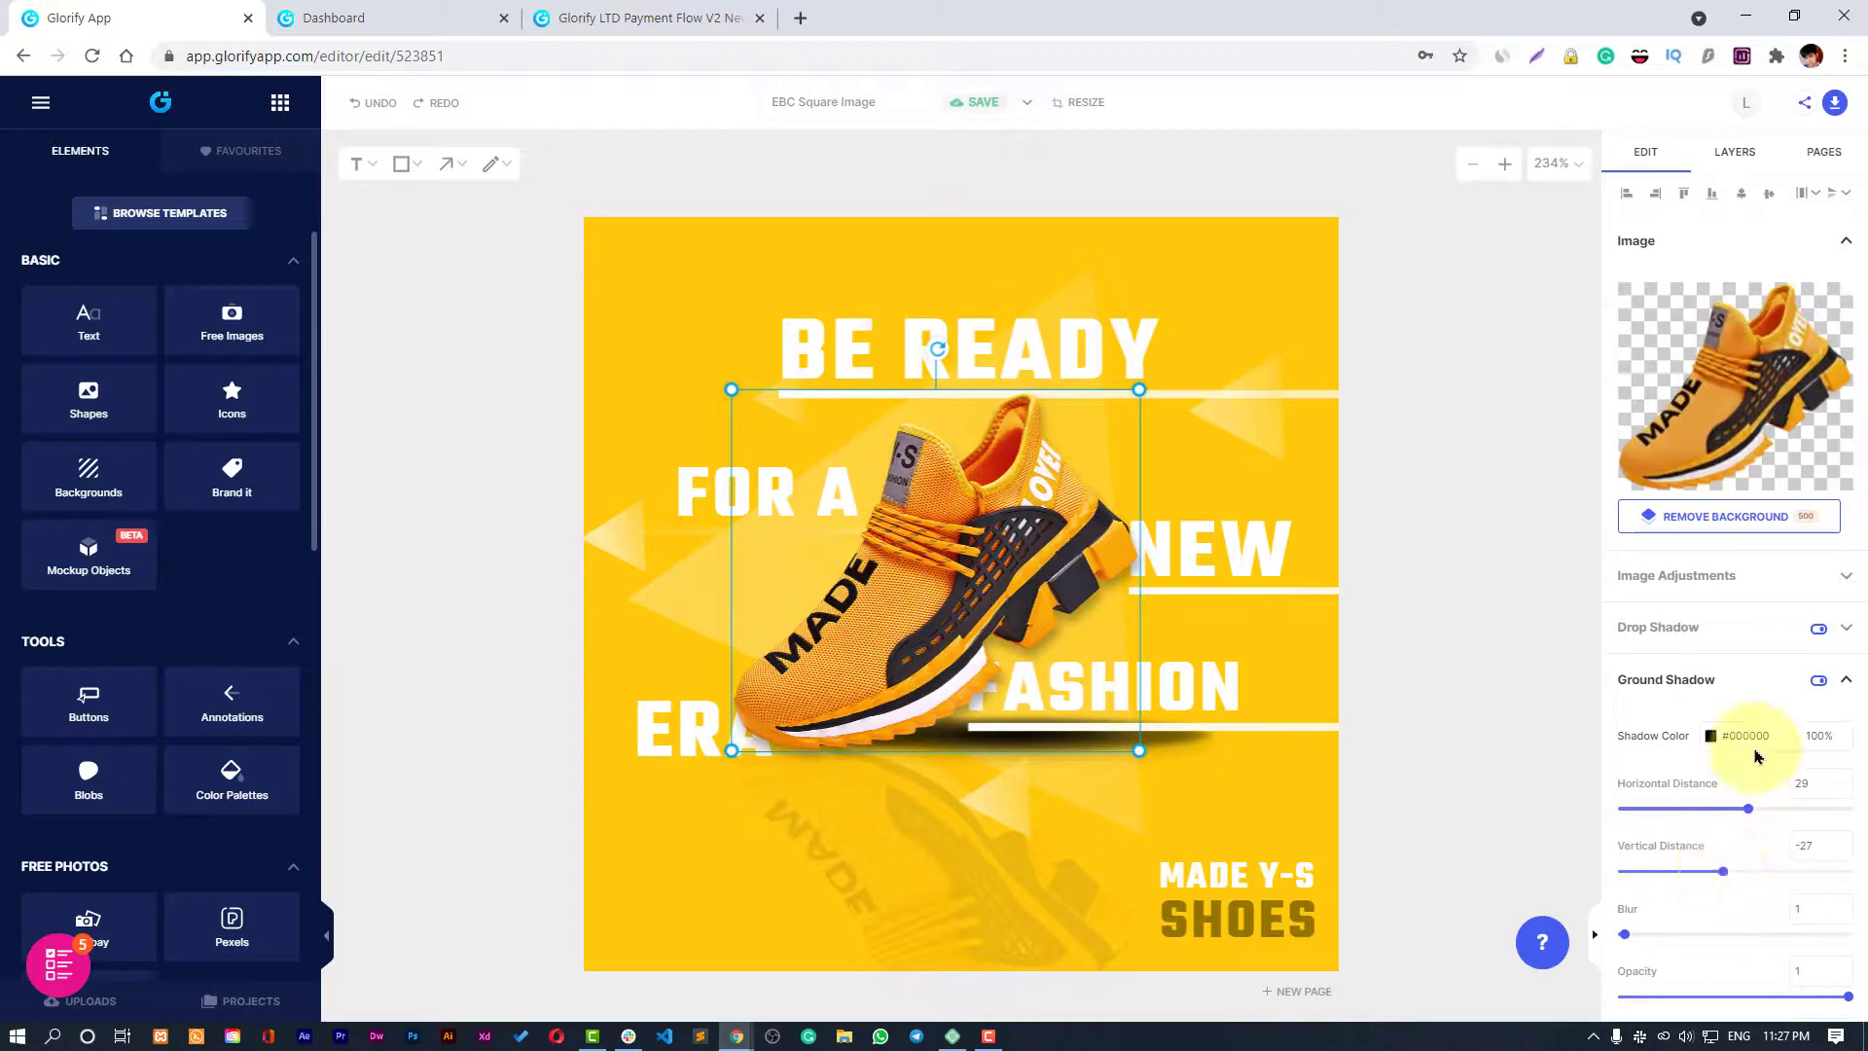
click(1710, 735)
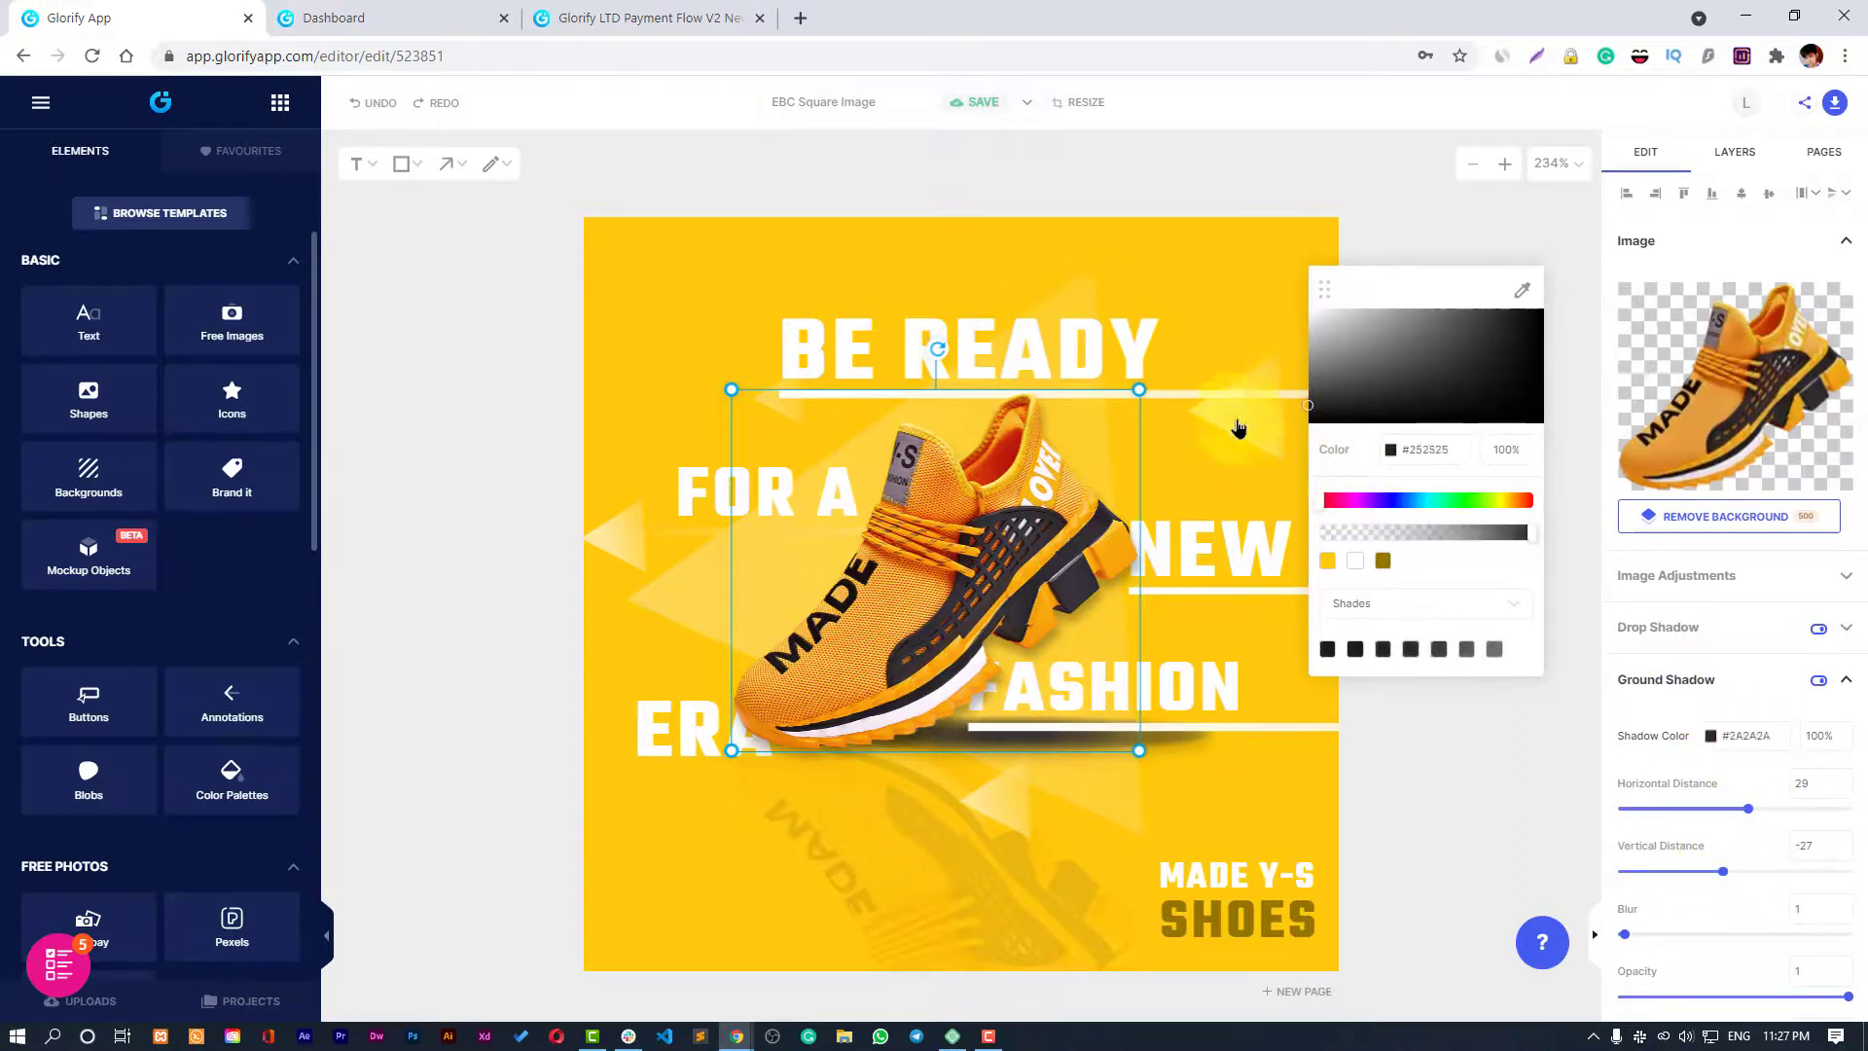
click(1756, 776)
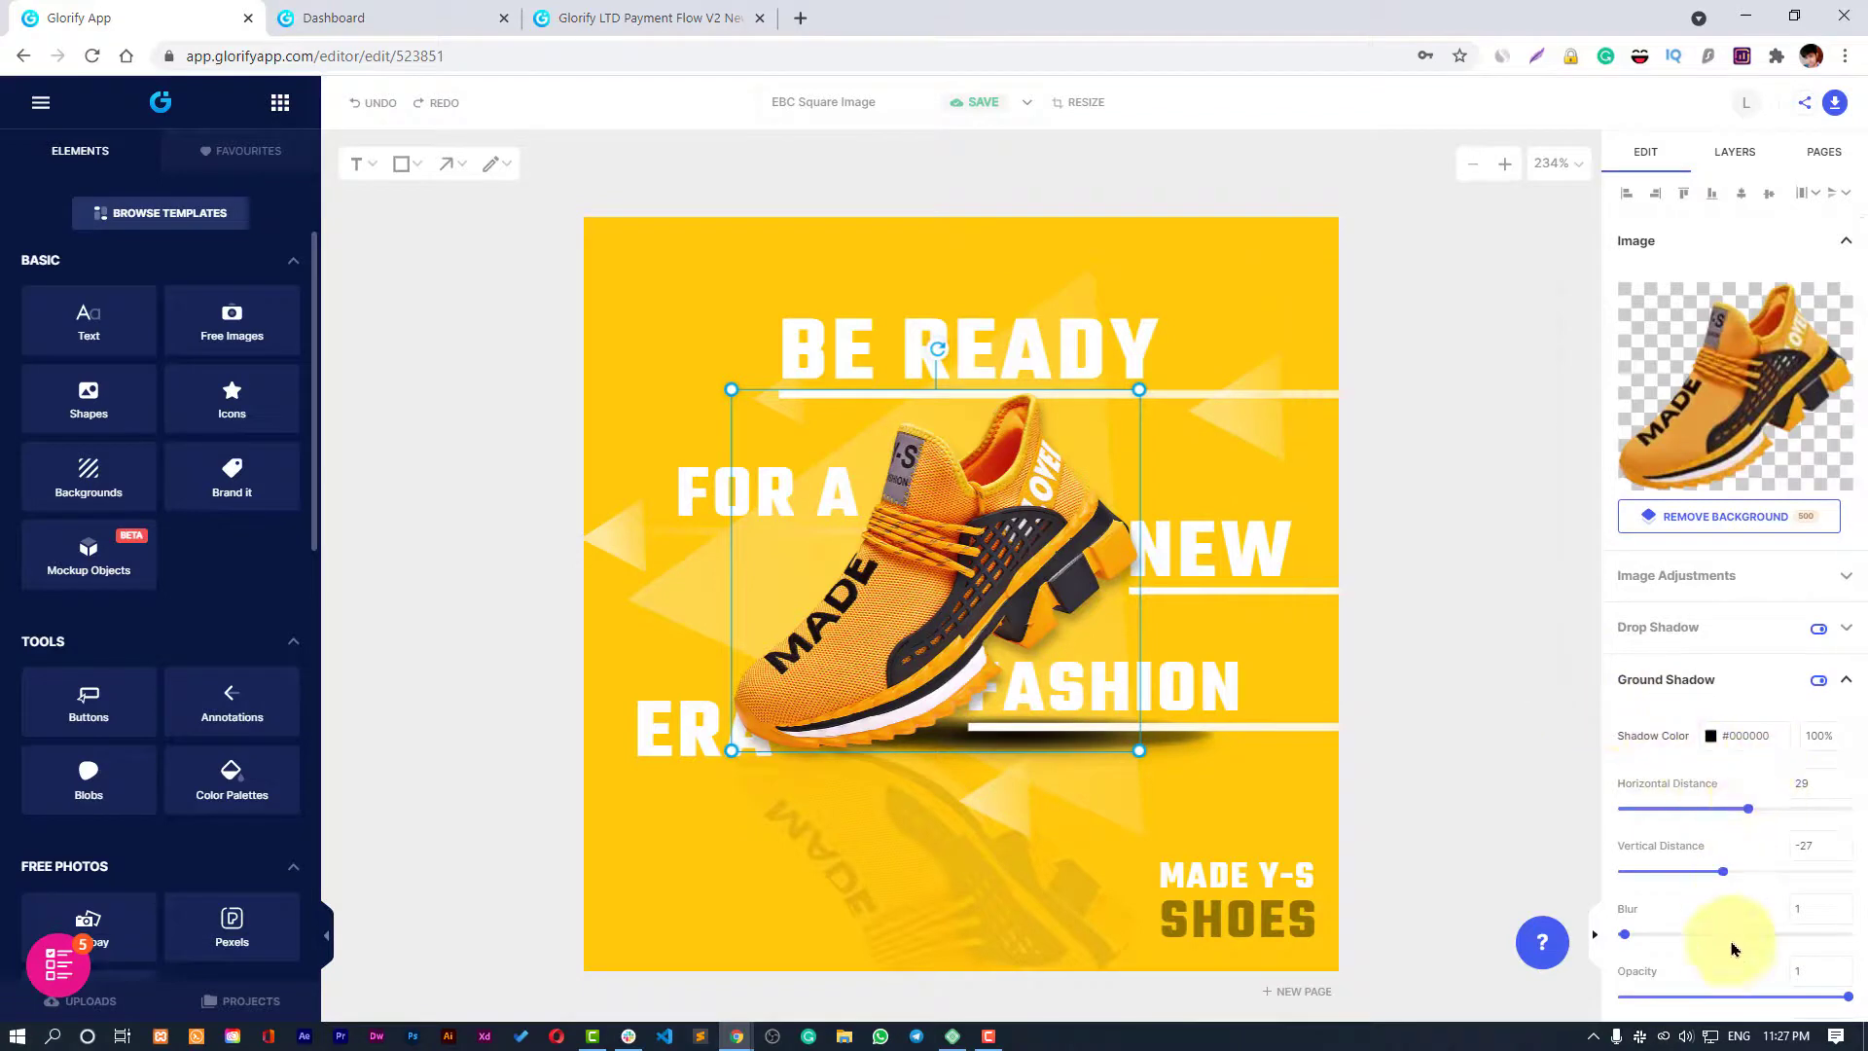
scroll(1790, 924, down, 3)
drag(1847, 756, 1692, 759)
Shift the shoe slightly on the canvas and delete the FASHION text.
click(1435, 715)
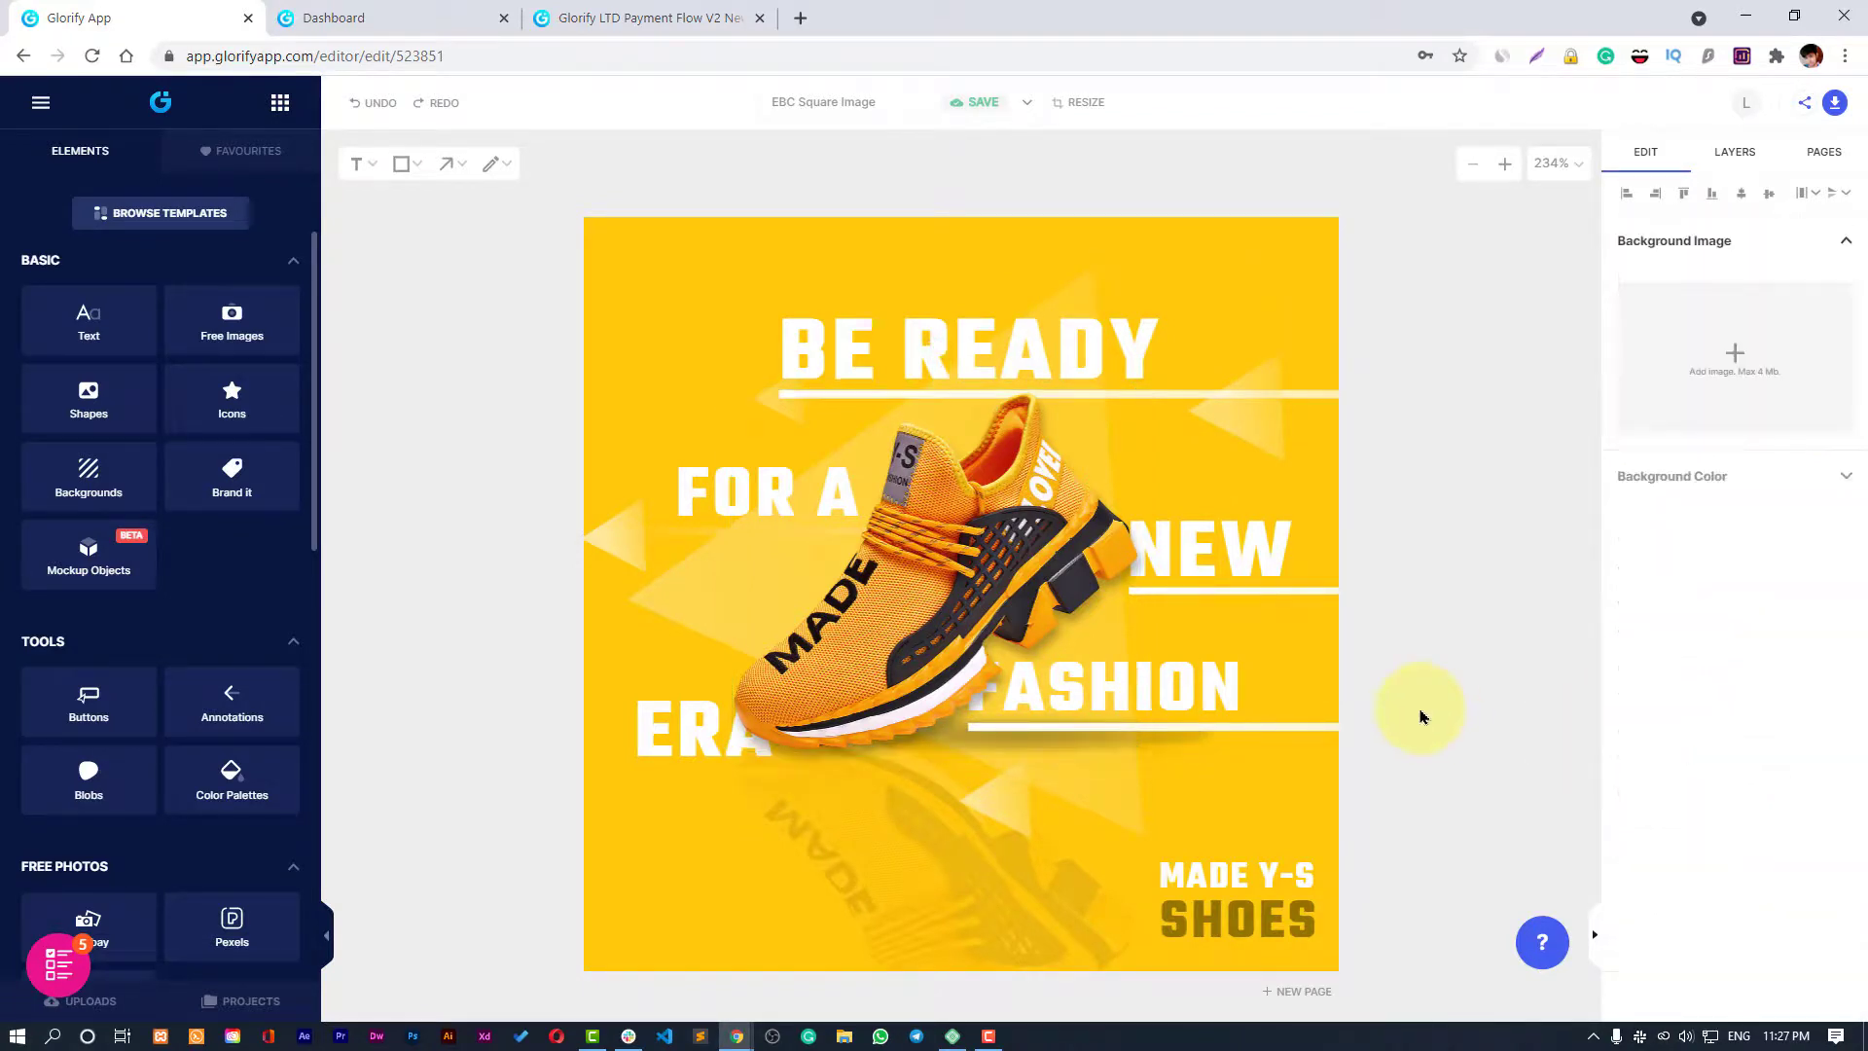
mouse_move(902, 661)
mouse_down()
mouse_move(787, 521)
mouse_move(953, 437)
mouse_move(915, 685)
mouse_up()
click(1167, 695)
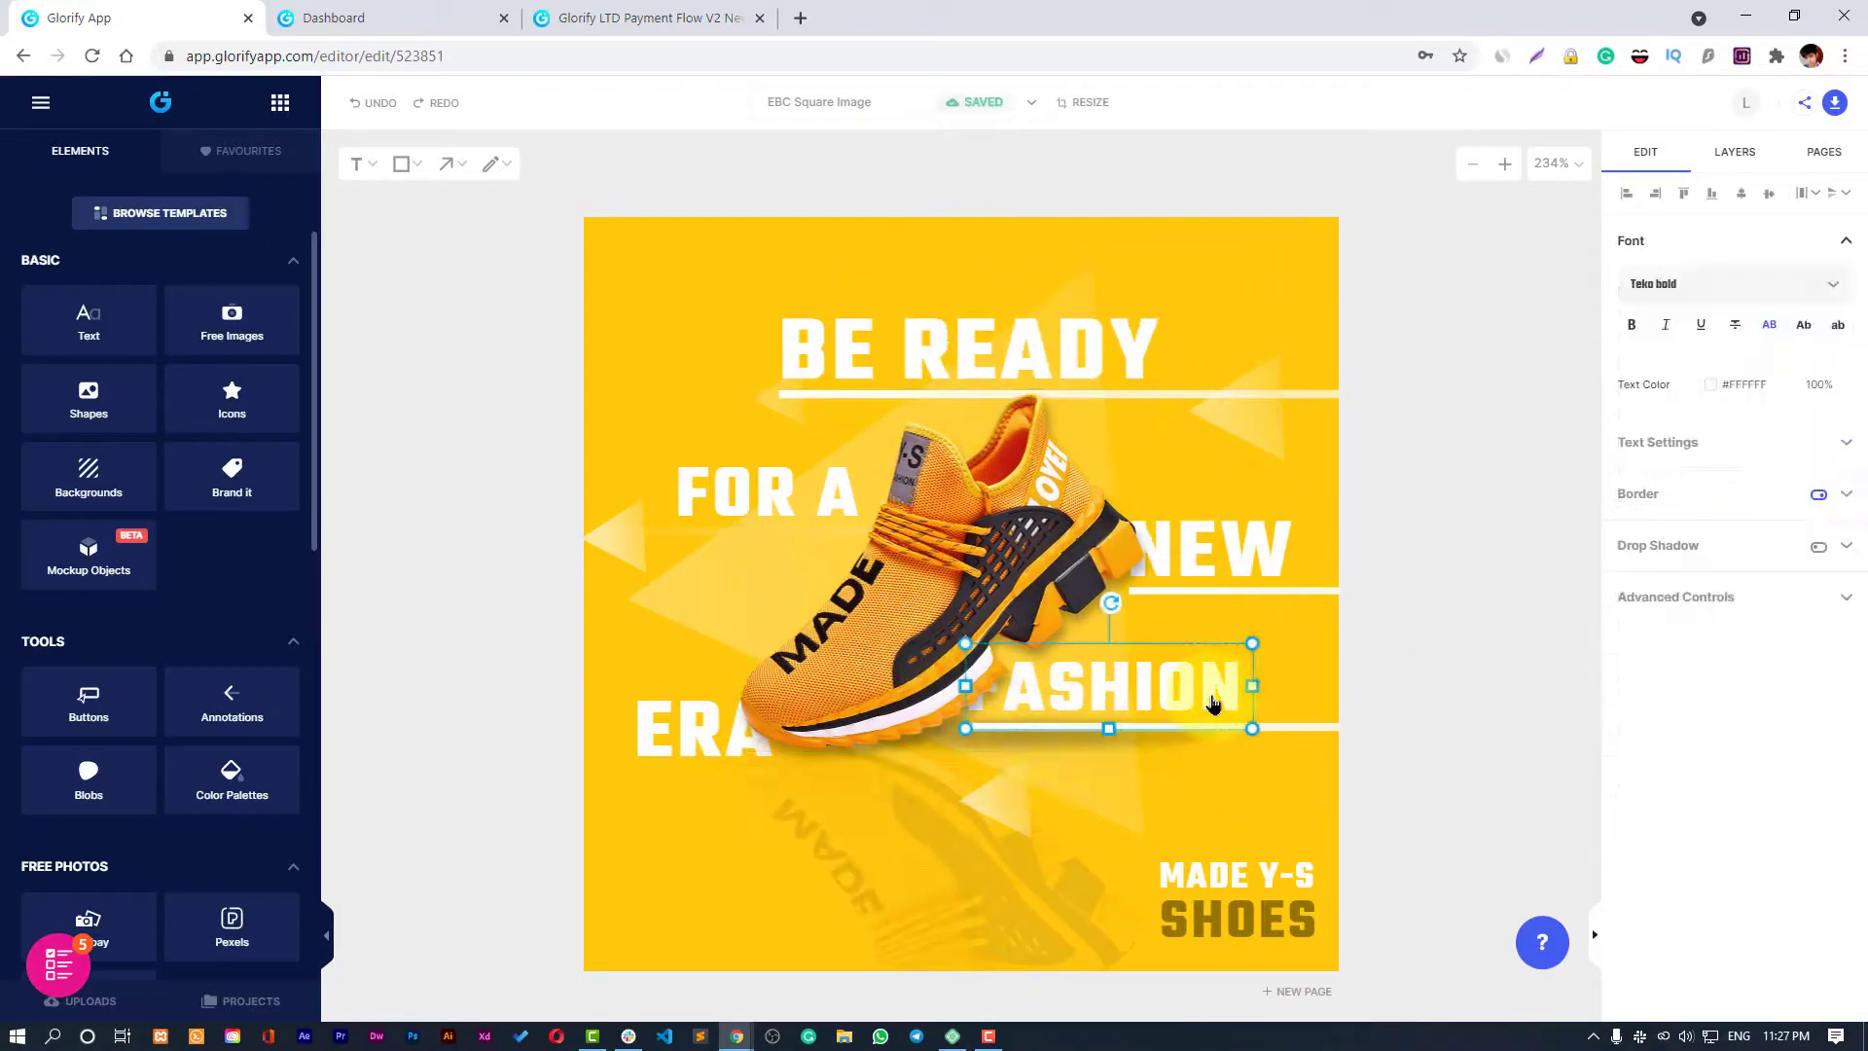
click(1284, 731)
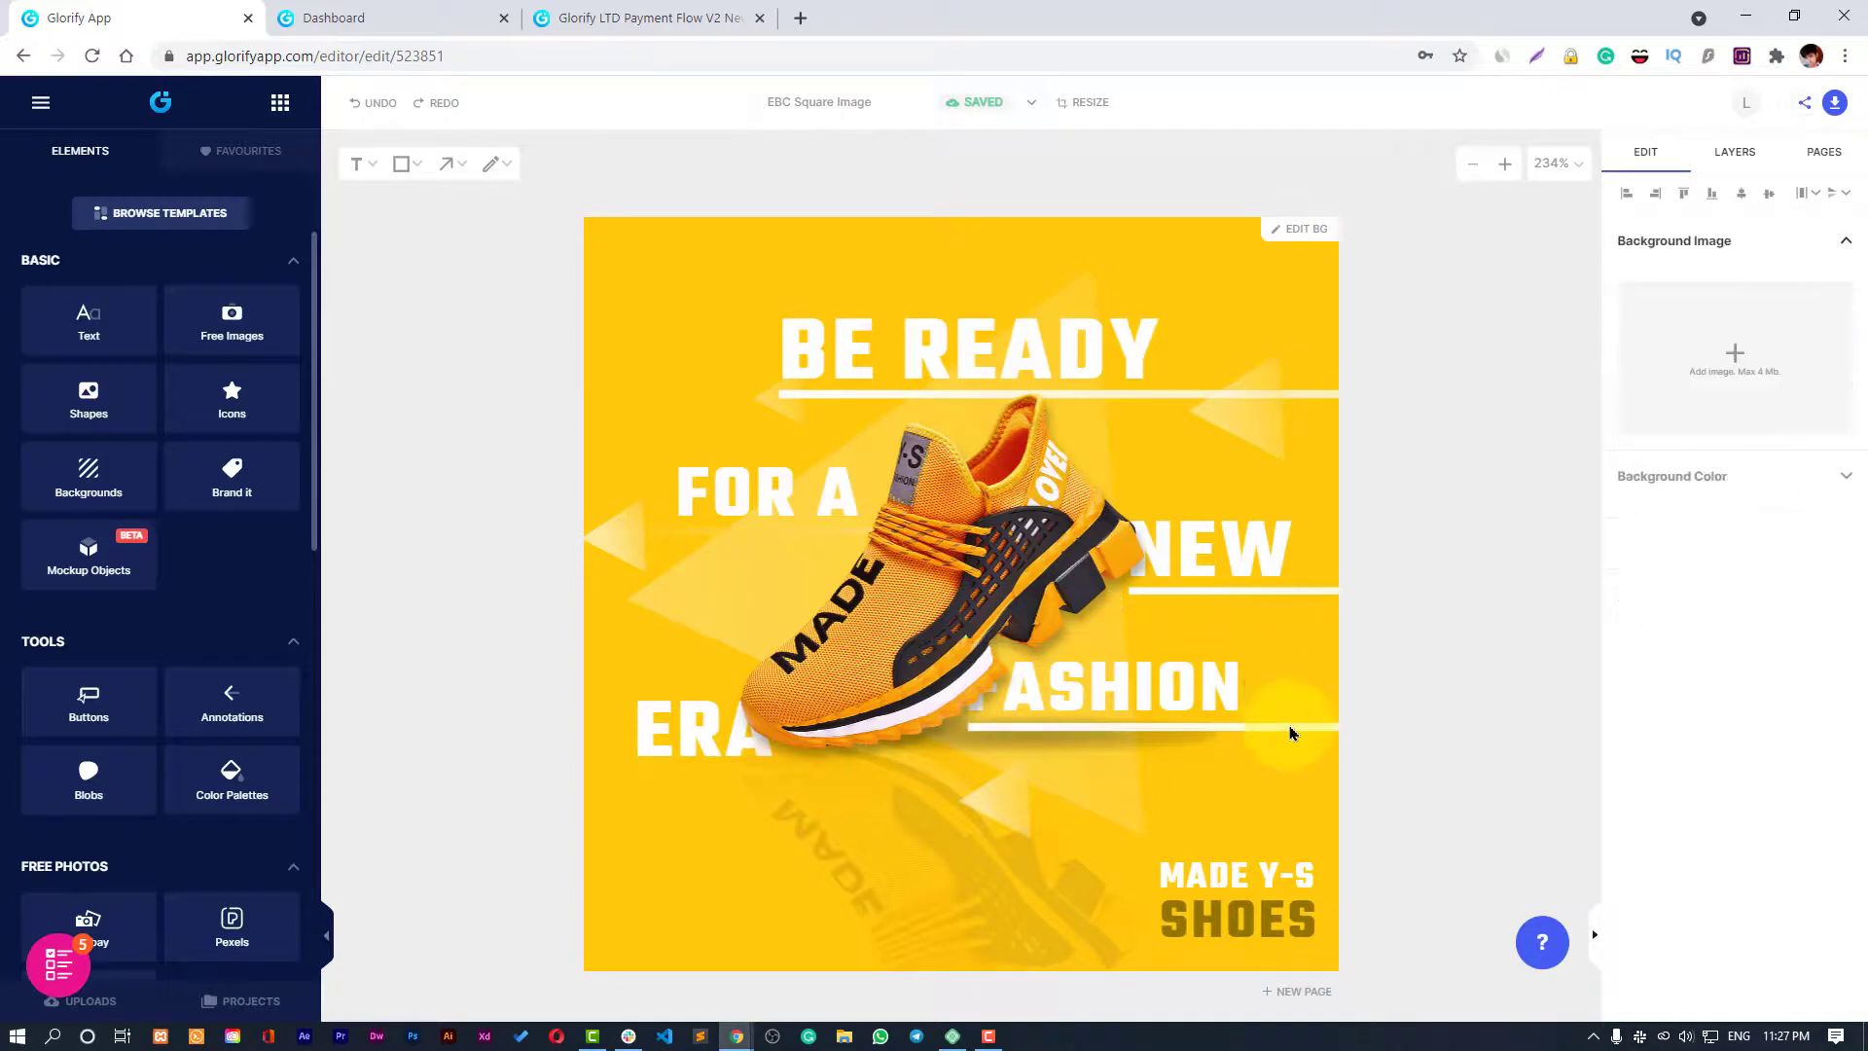
click(1108, 689)
click(1244, 704)
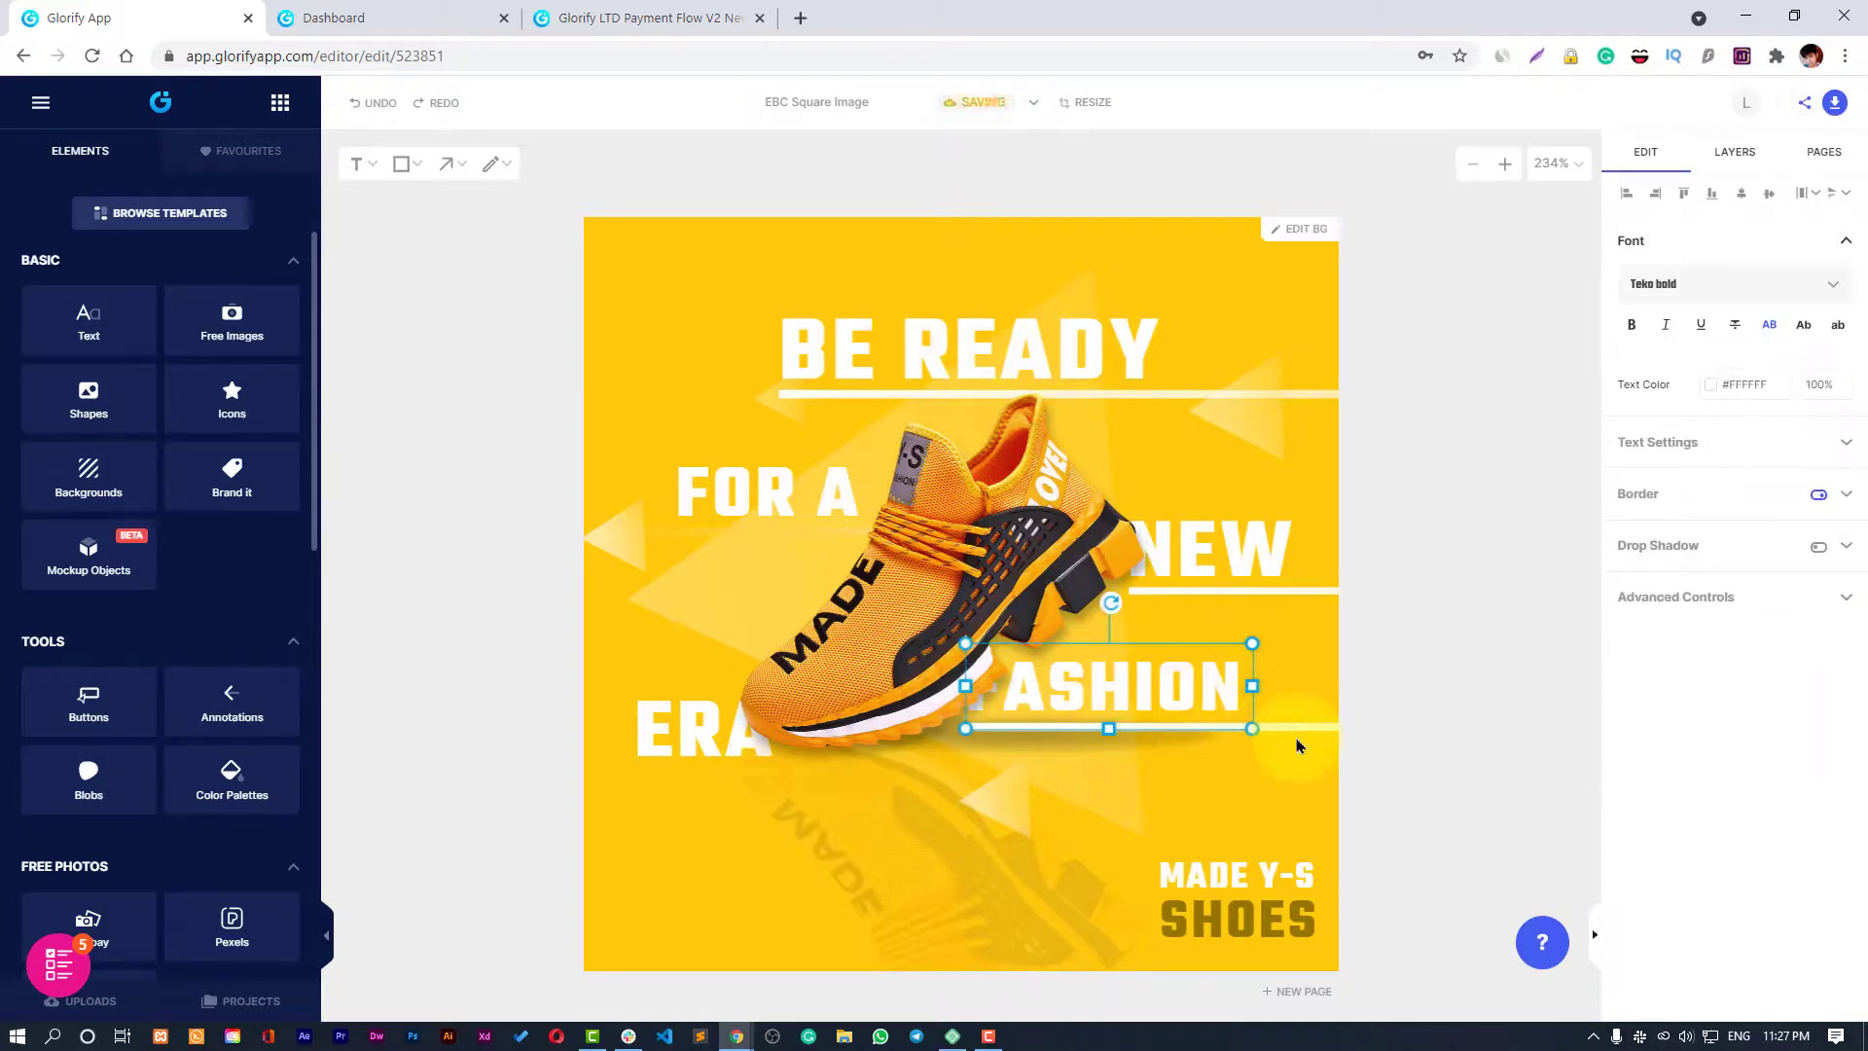
key(Delete)
Nudge the shoe right, then delete the NEW text and the short white line.
click(1301, 737)
click(1301, 739)
click(922, 627)
drag(922, 628, 937, 630)
click(1235, 541)
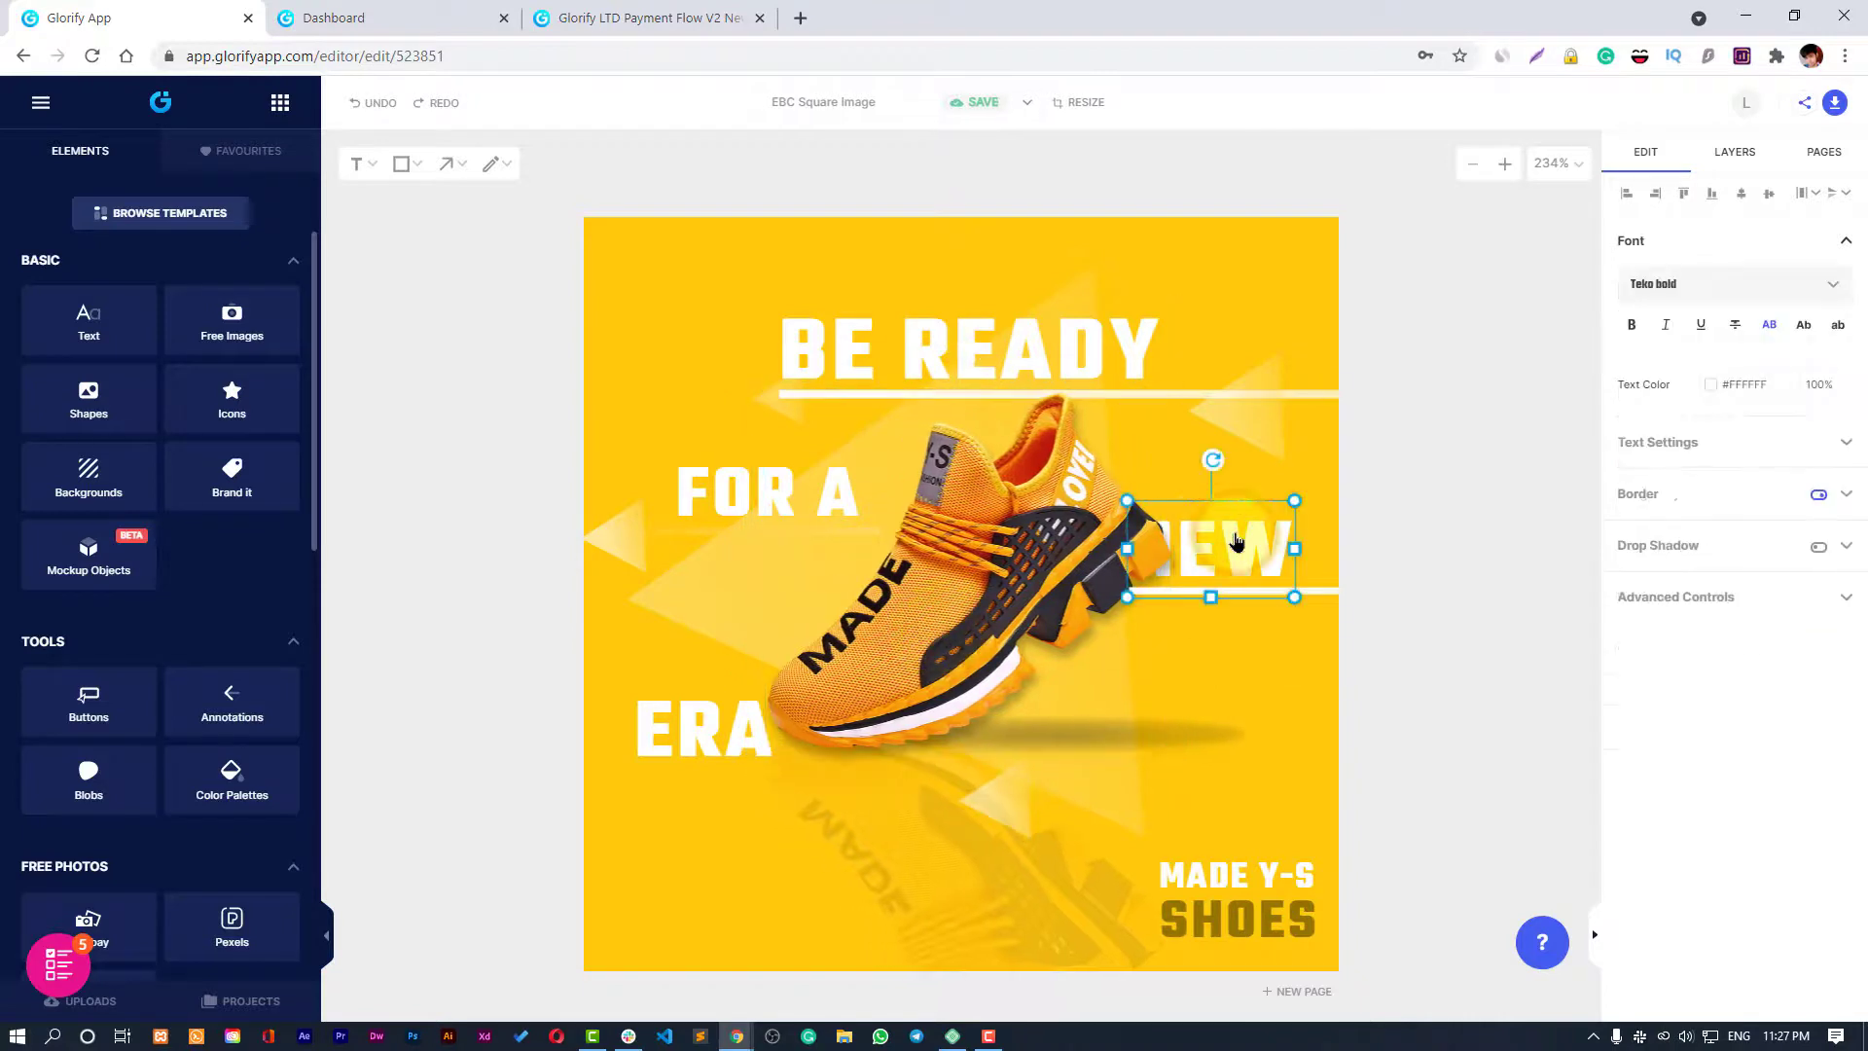
key(Delete)
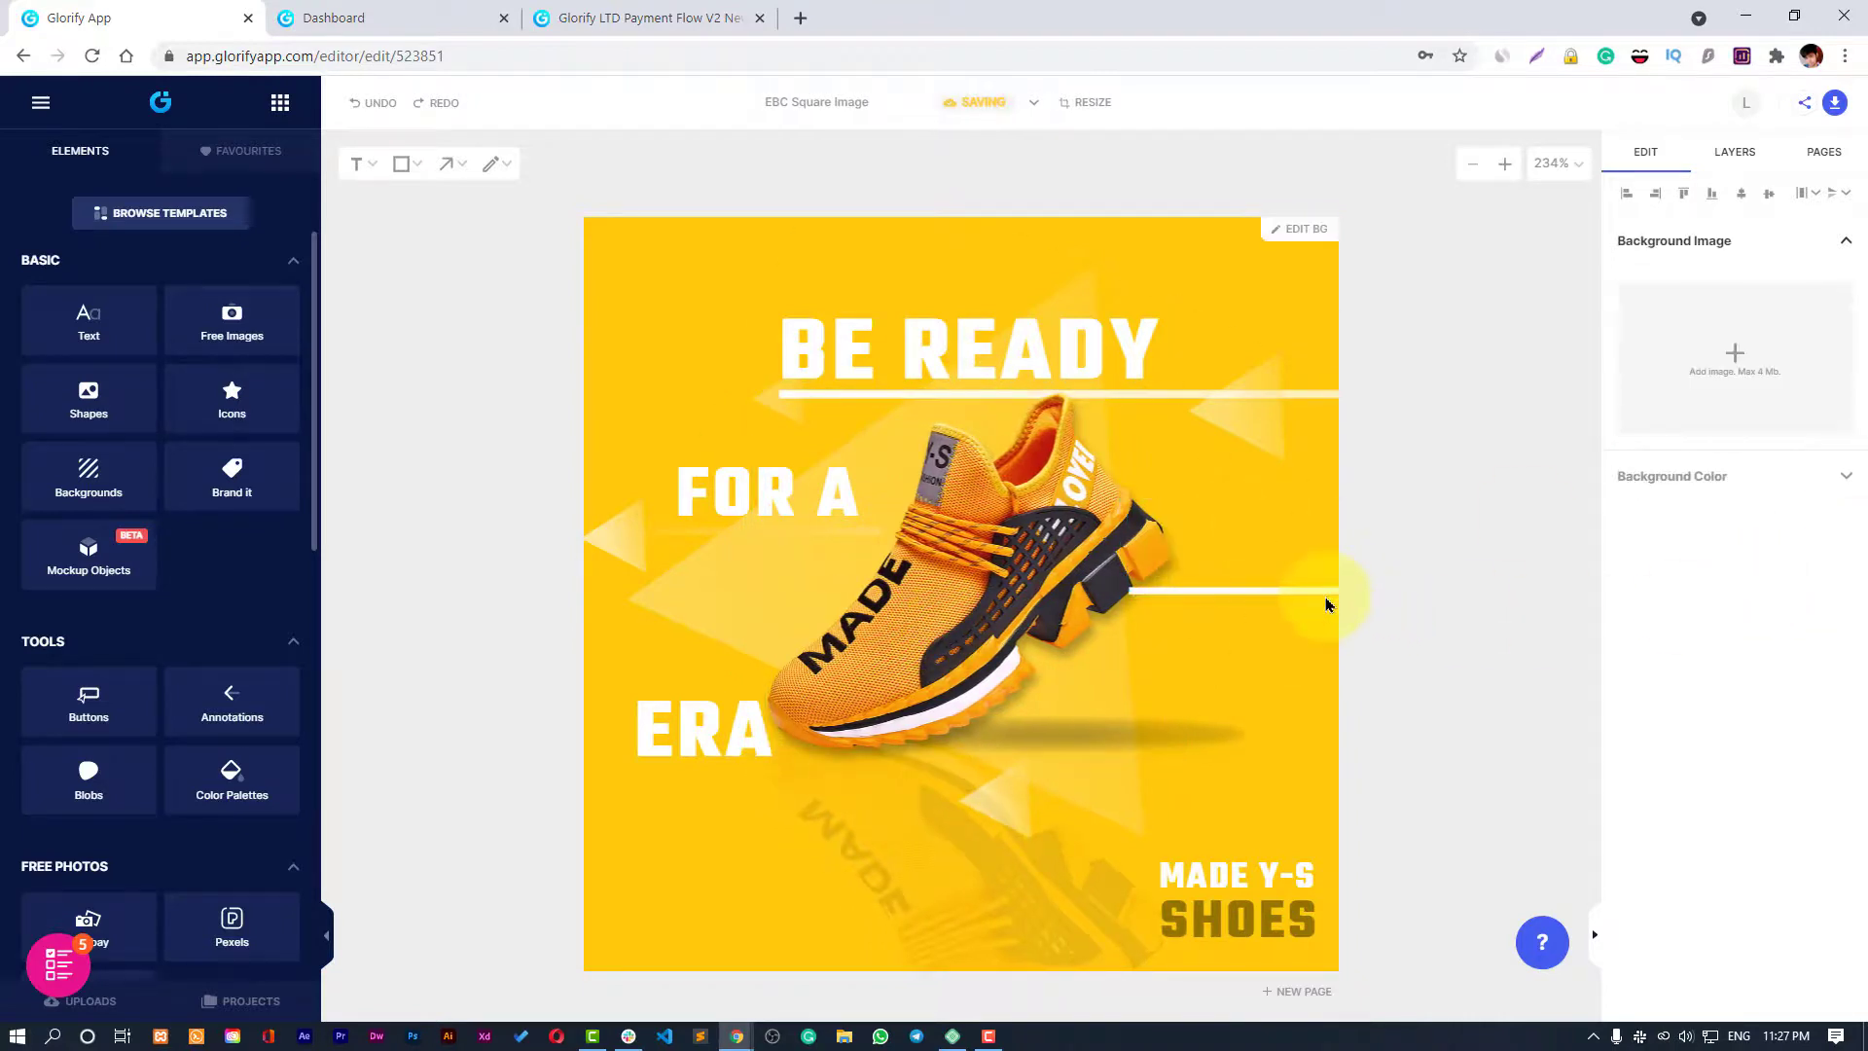
click(1309, 595)
key(Delete)
Delete ERA, move FOR A up and left, and drop the shoe about 40 px.
click(646, 740)
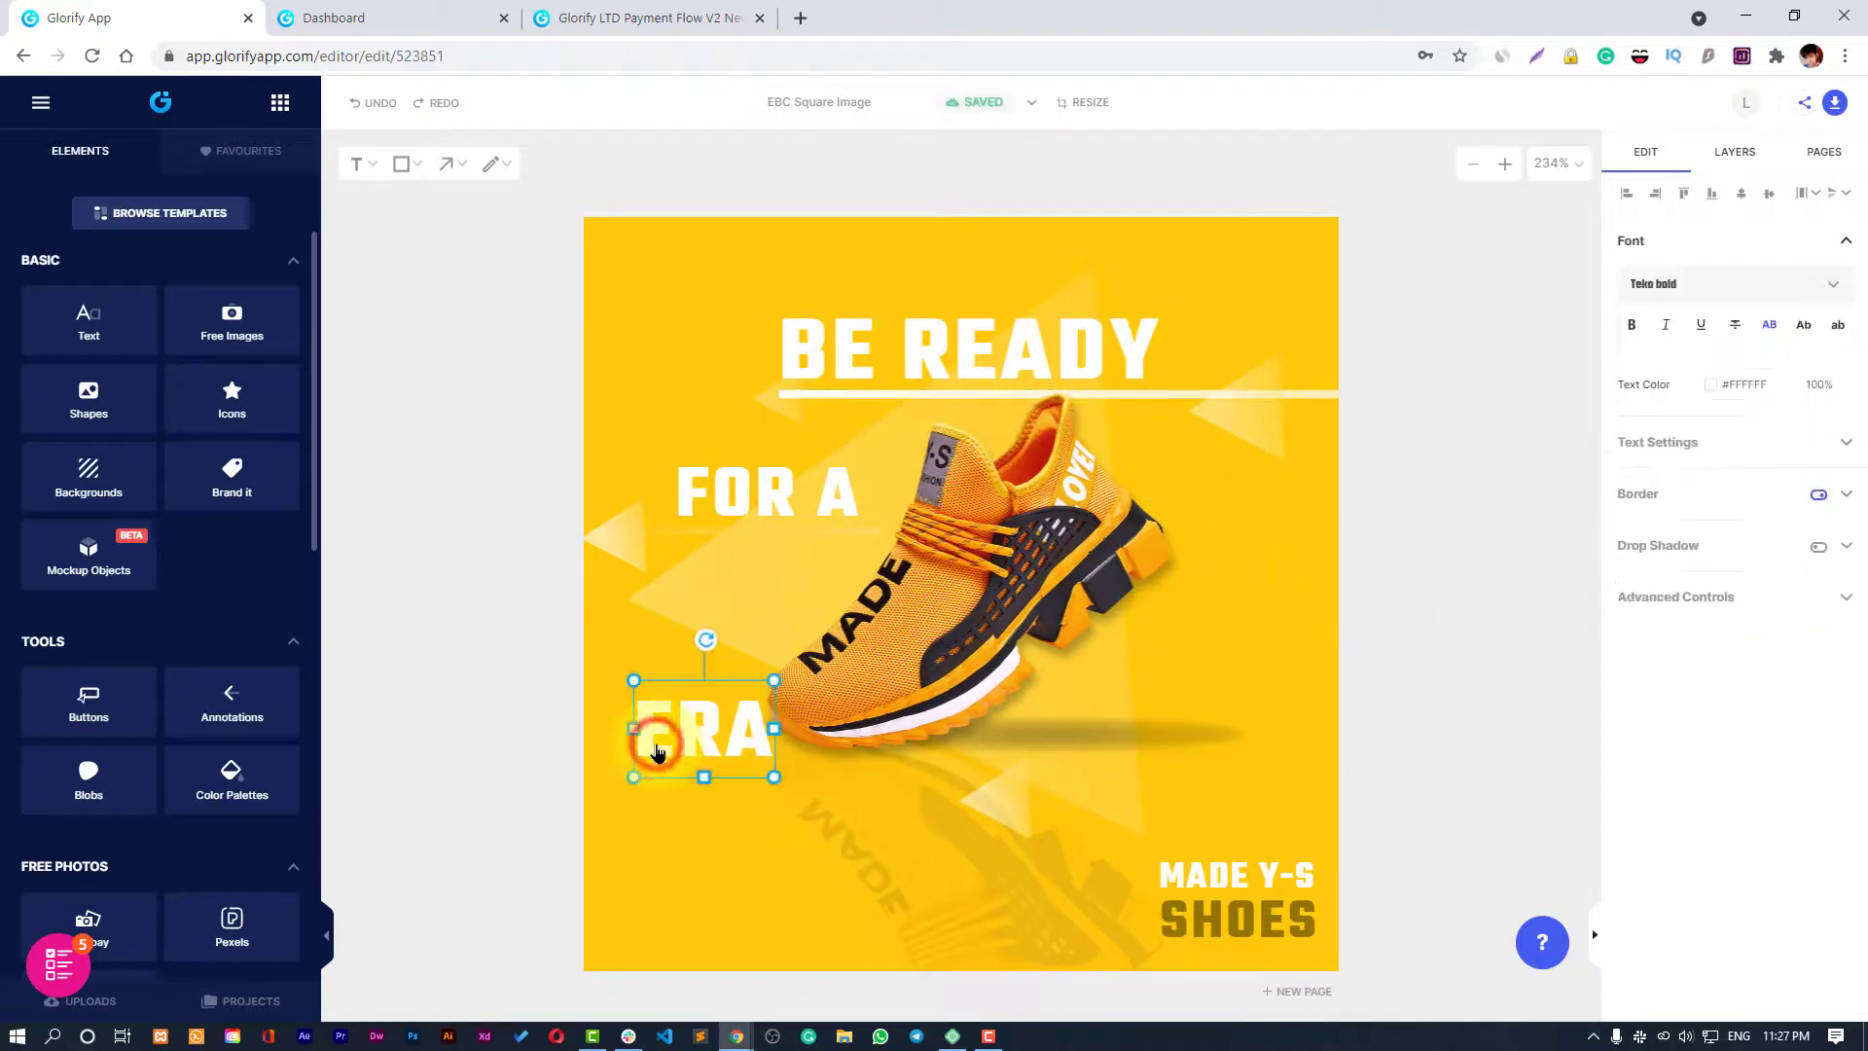
key(Delete)
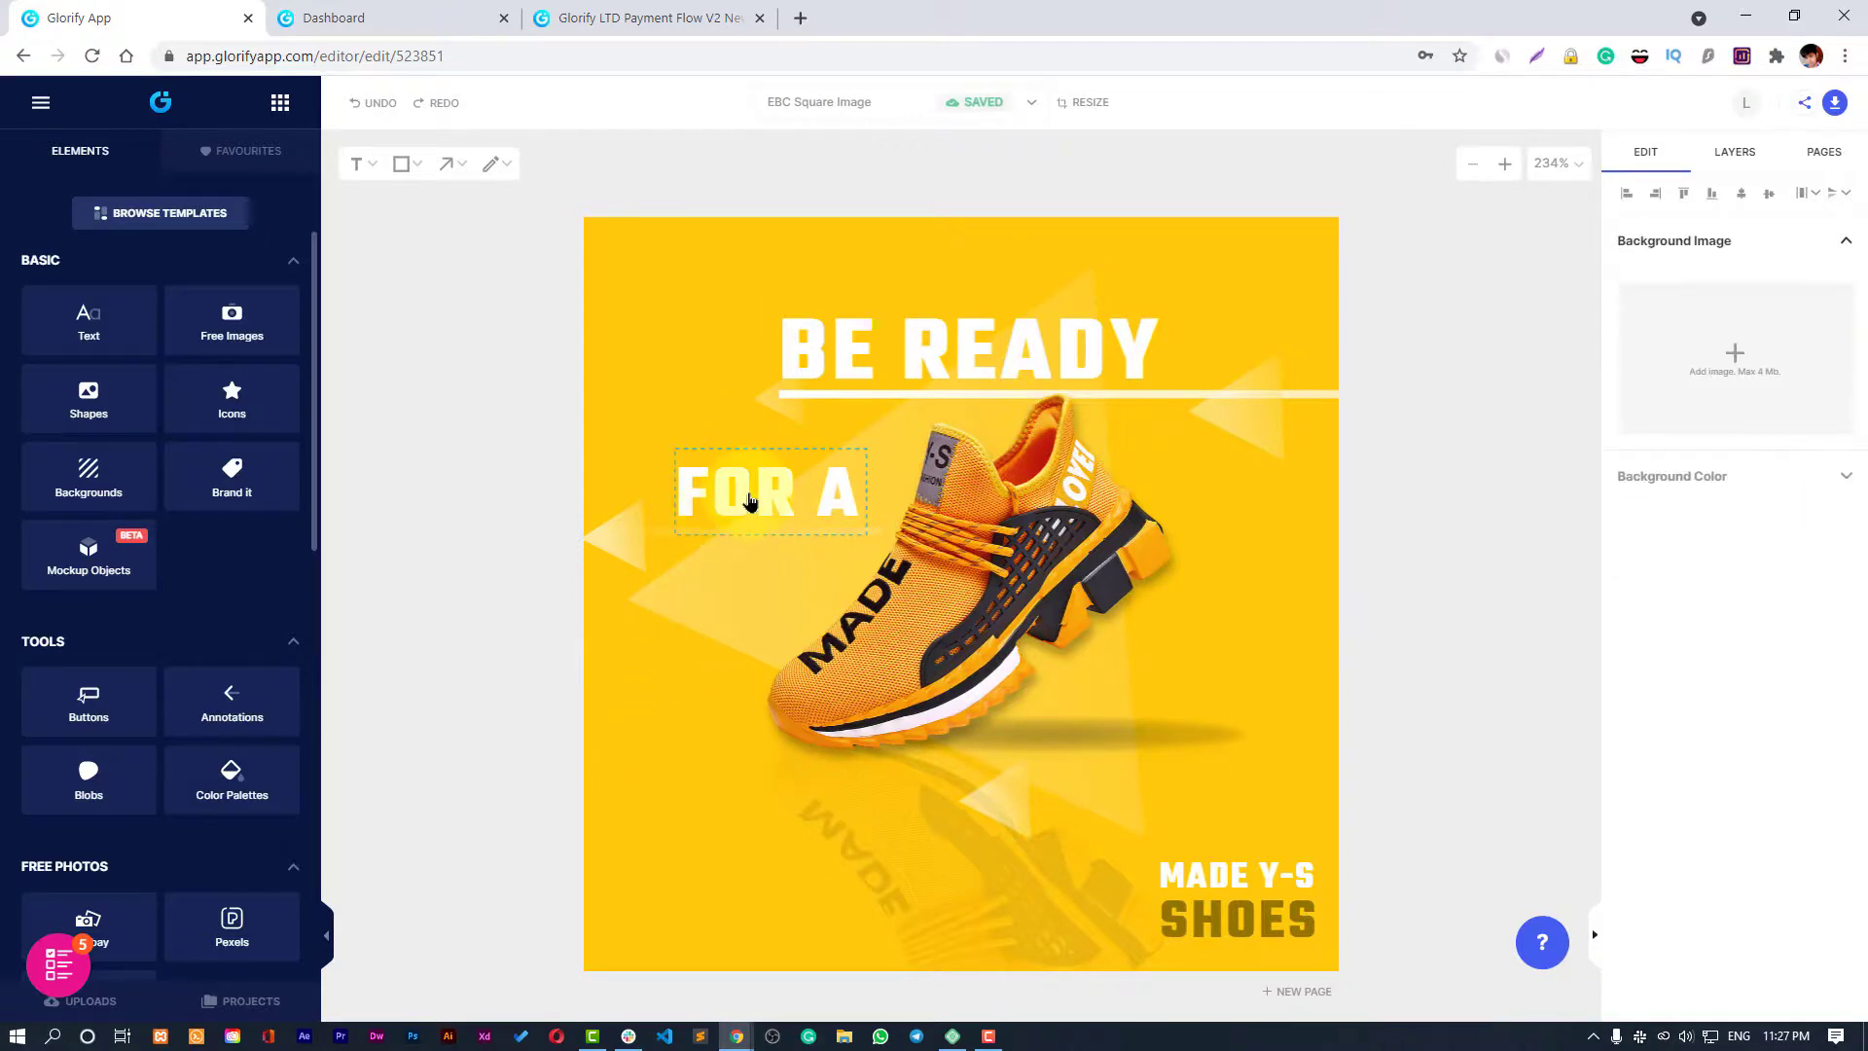
drag(749, 500, 702, 457)
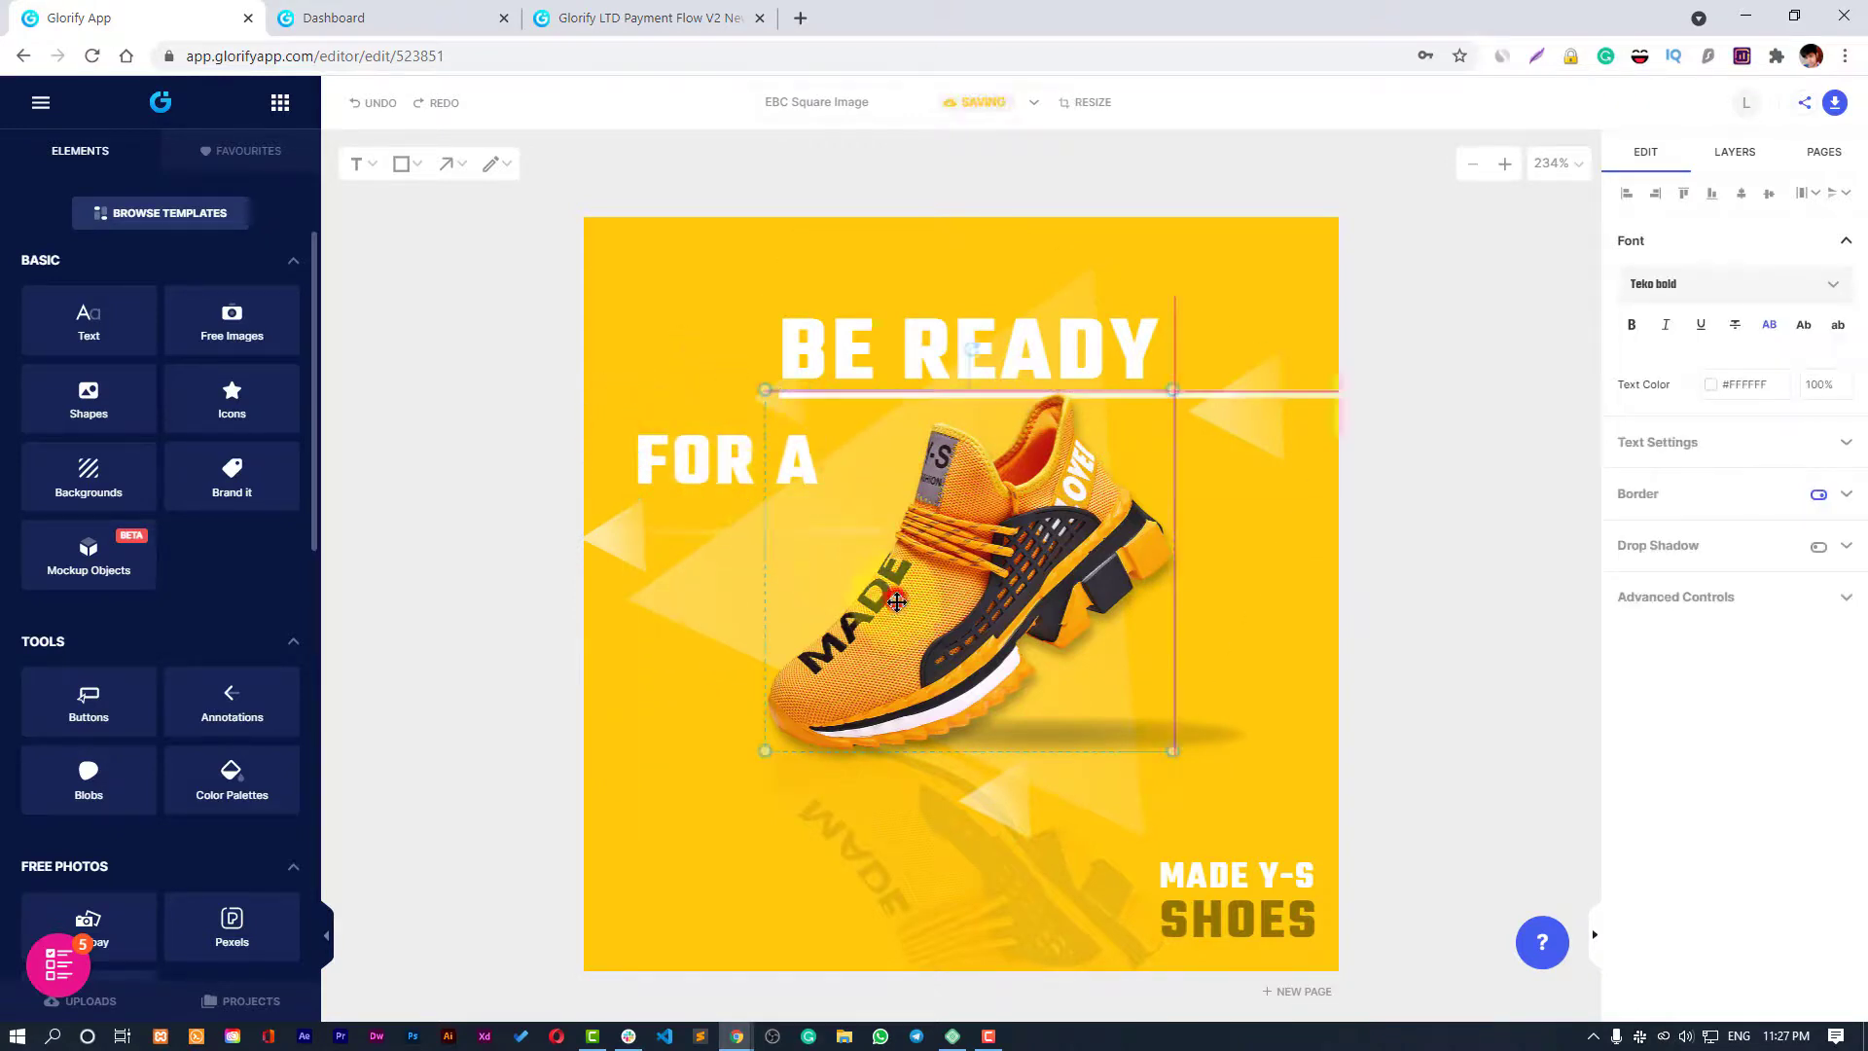
click(896, 605)
drag(896, 605, 895, 646)
Select the BE READY heading and its word READY, then reselect the shoe.
click(939, 381)
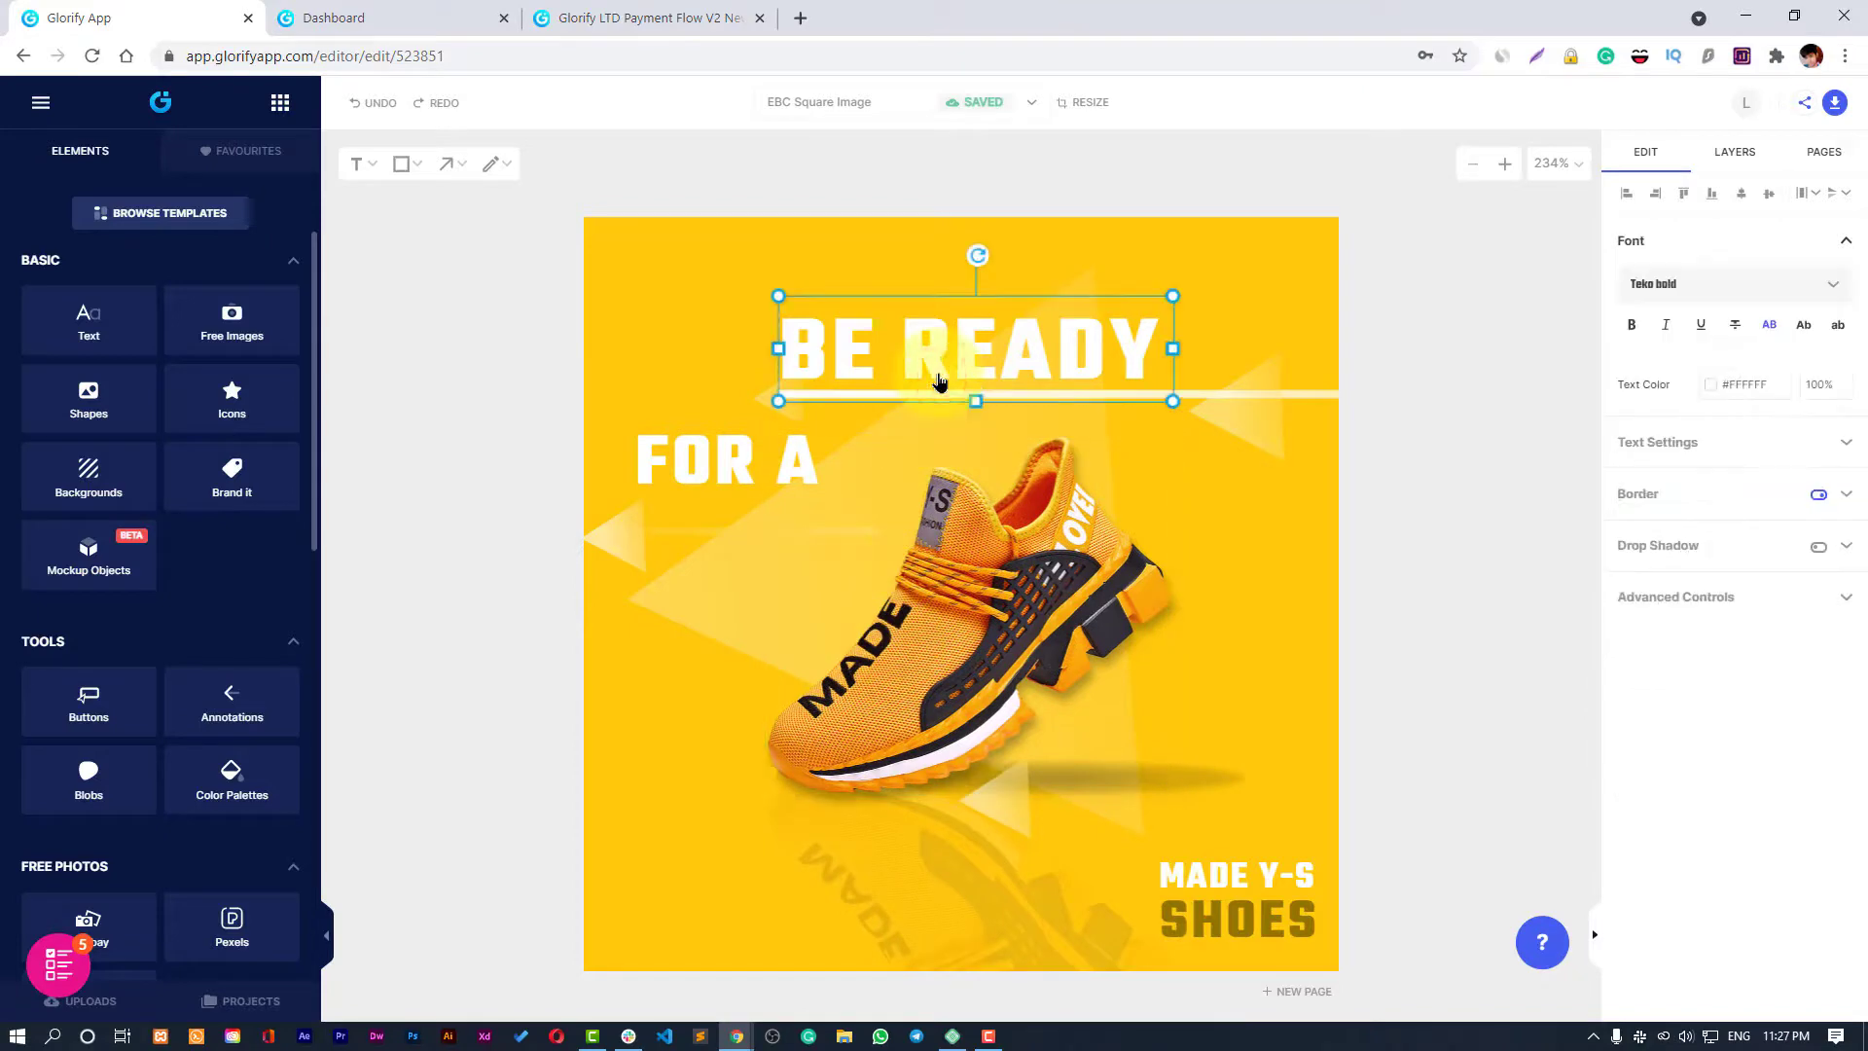
double_click(939, 382)
click(1409, 405)
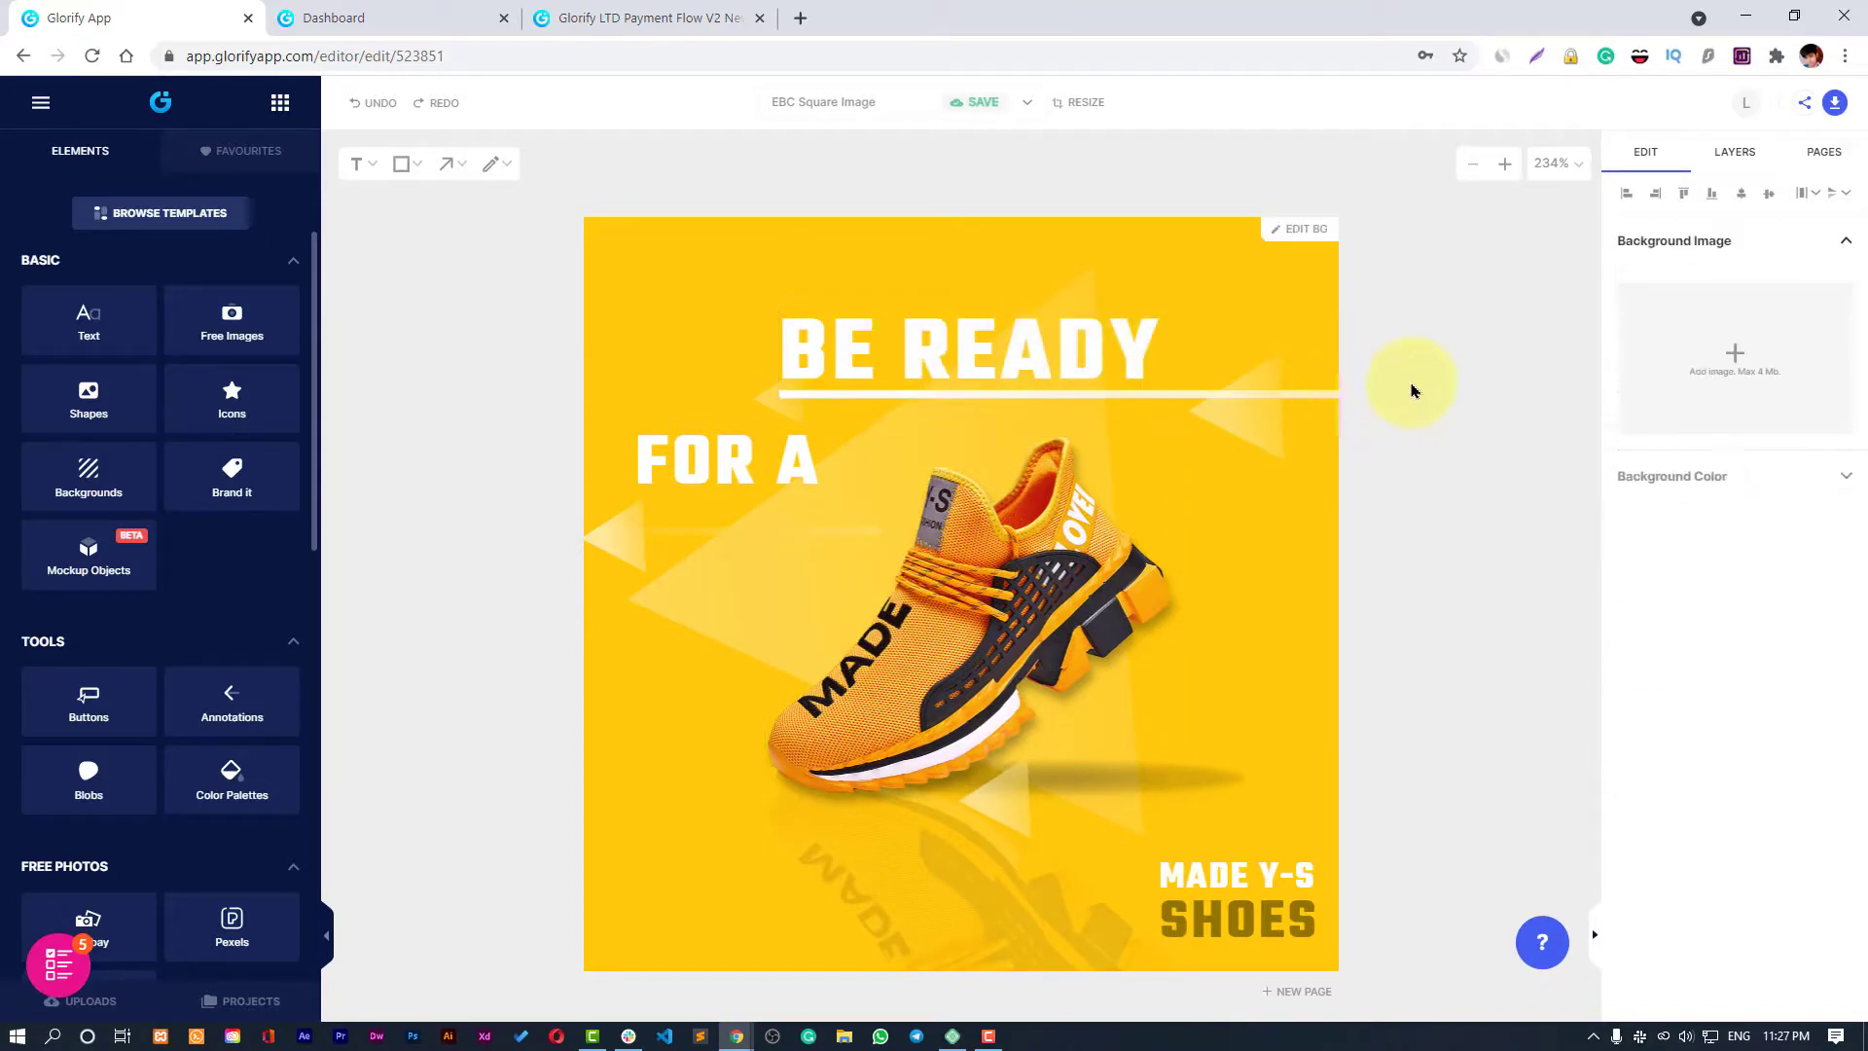
click(1145, 572)
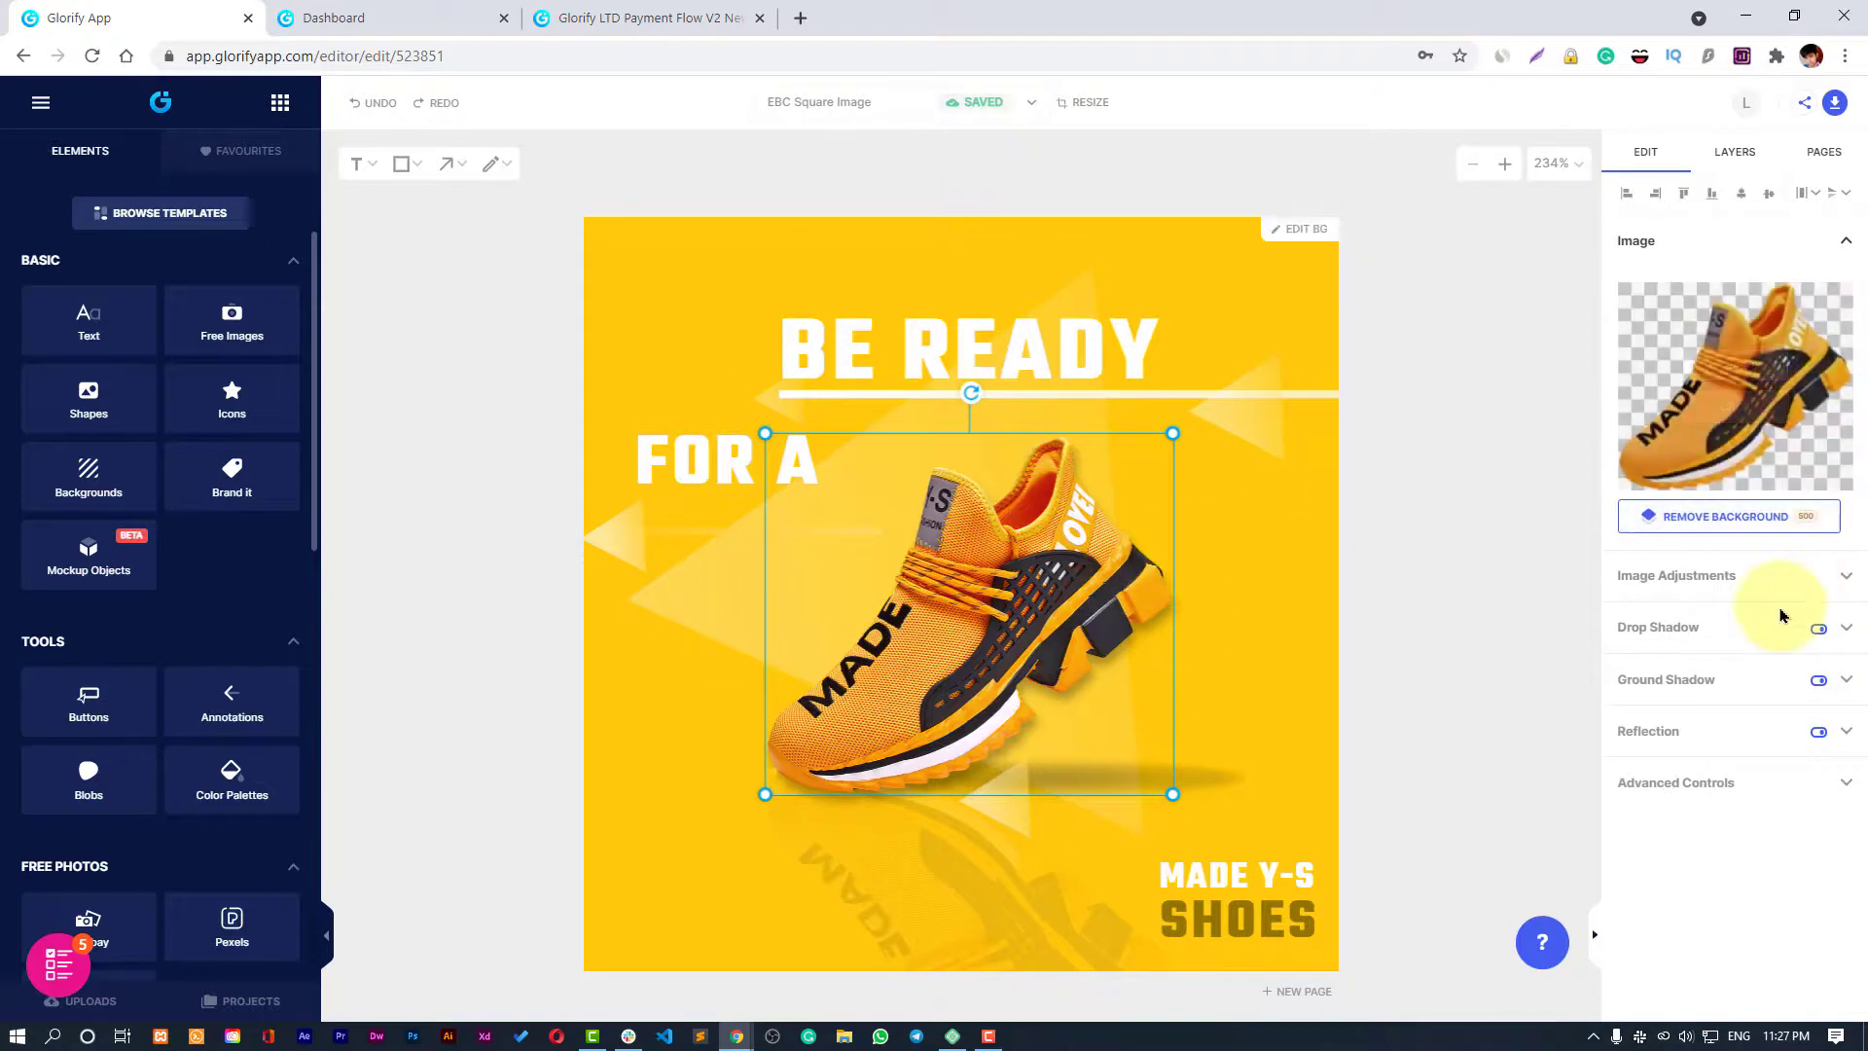
scroll(219, 598, down, 4)
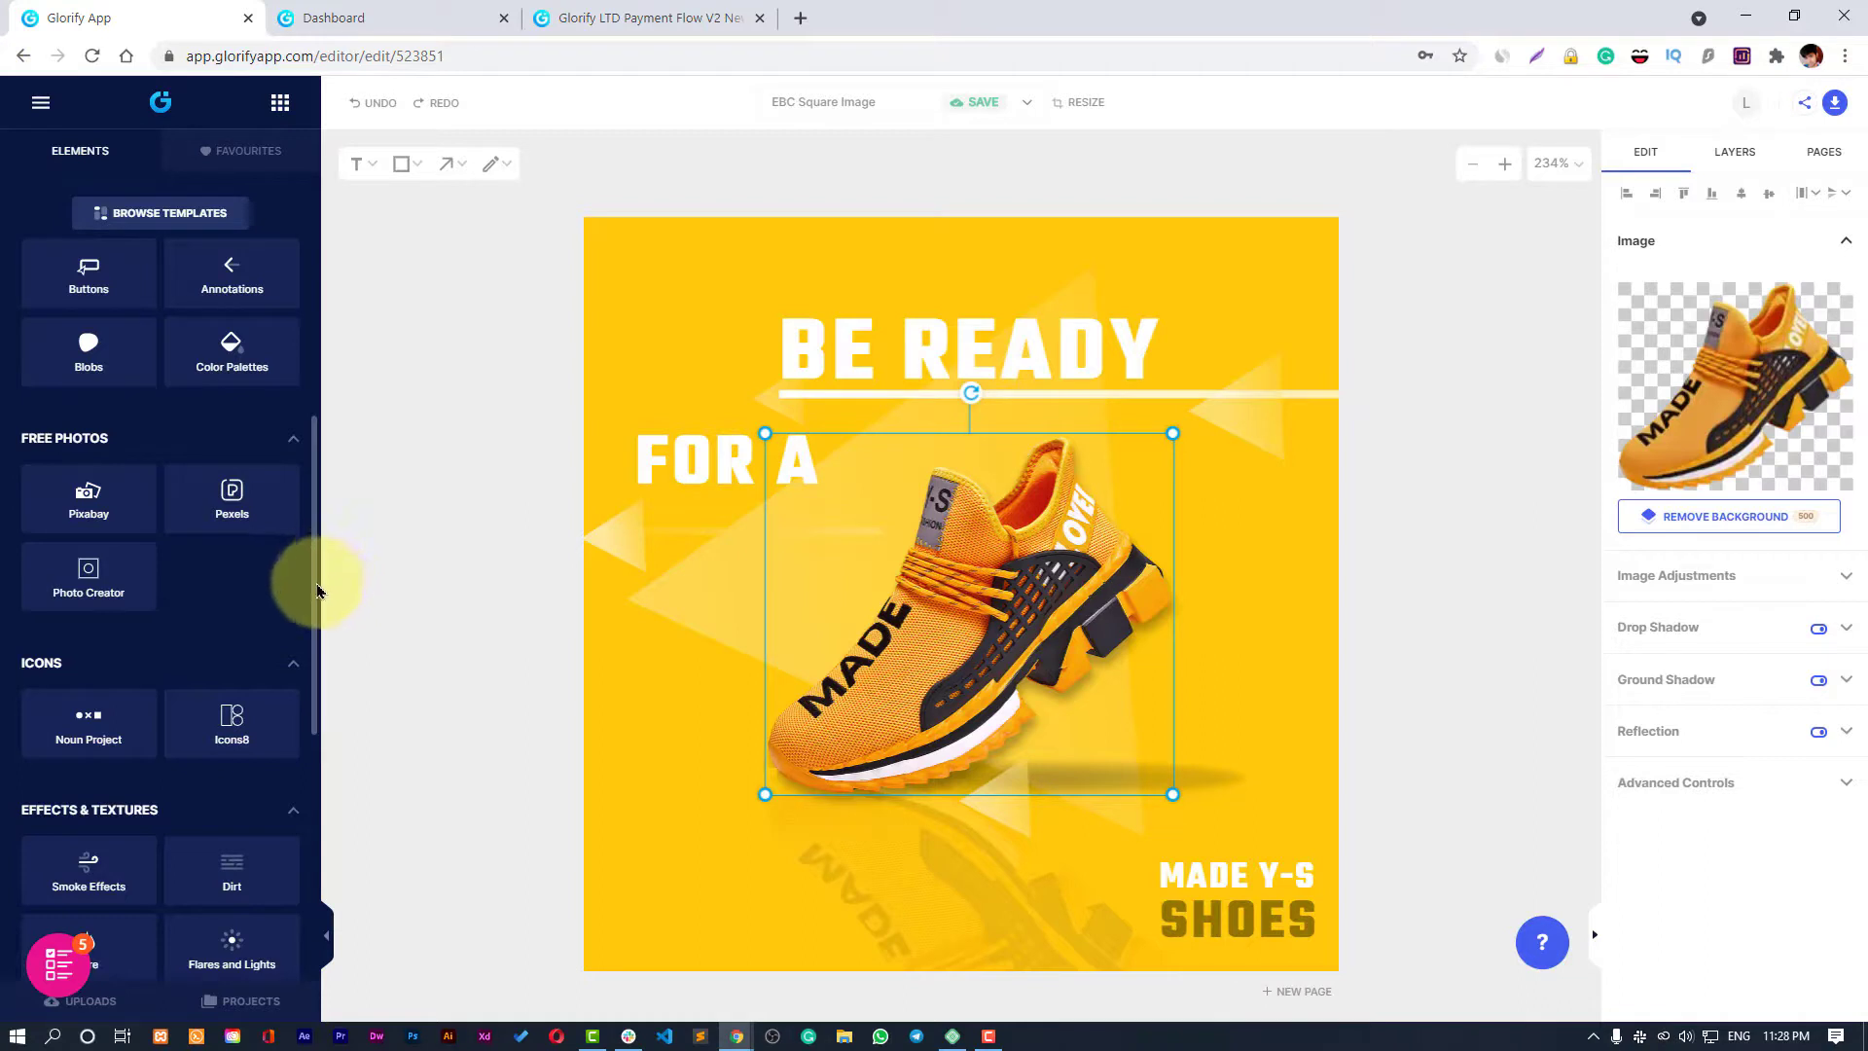
drag(317, 584, 327, 858)
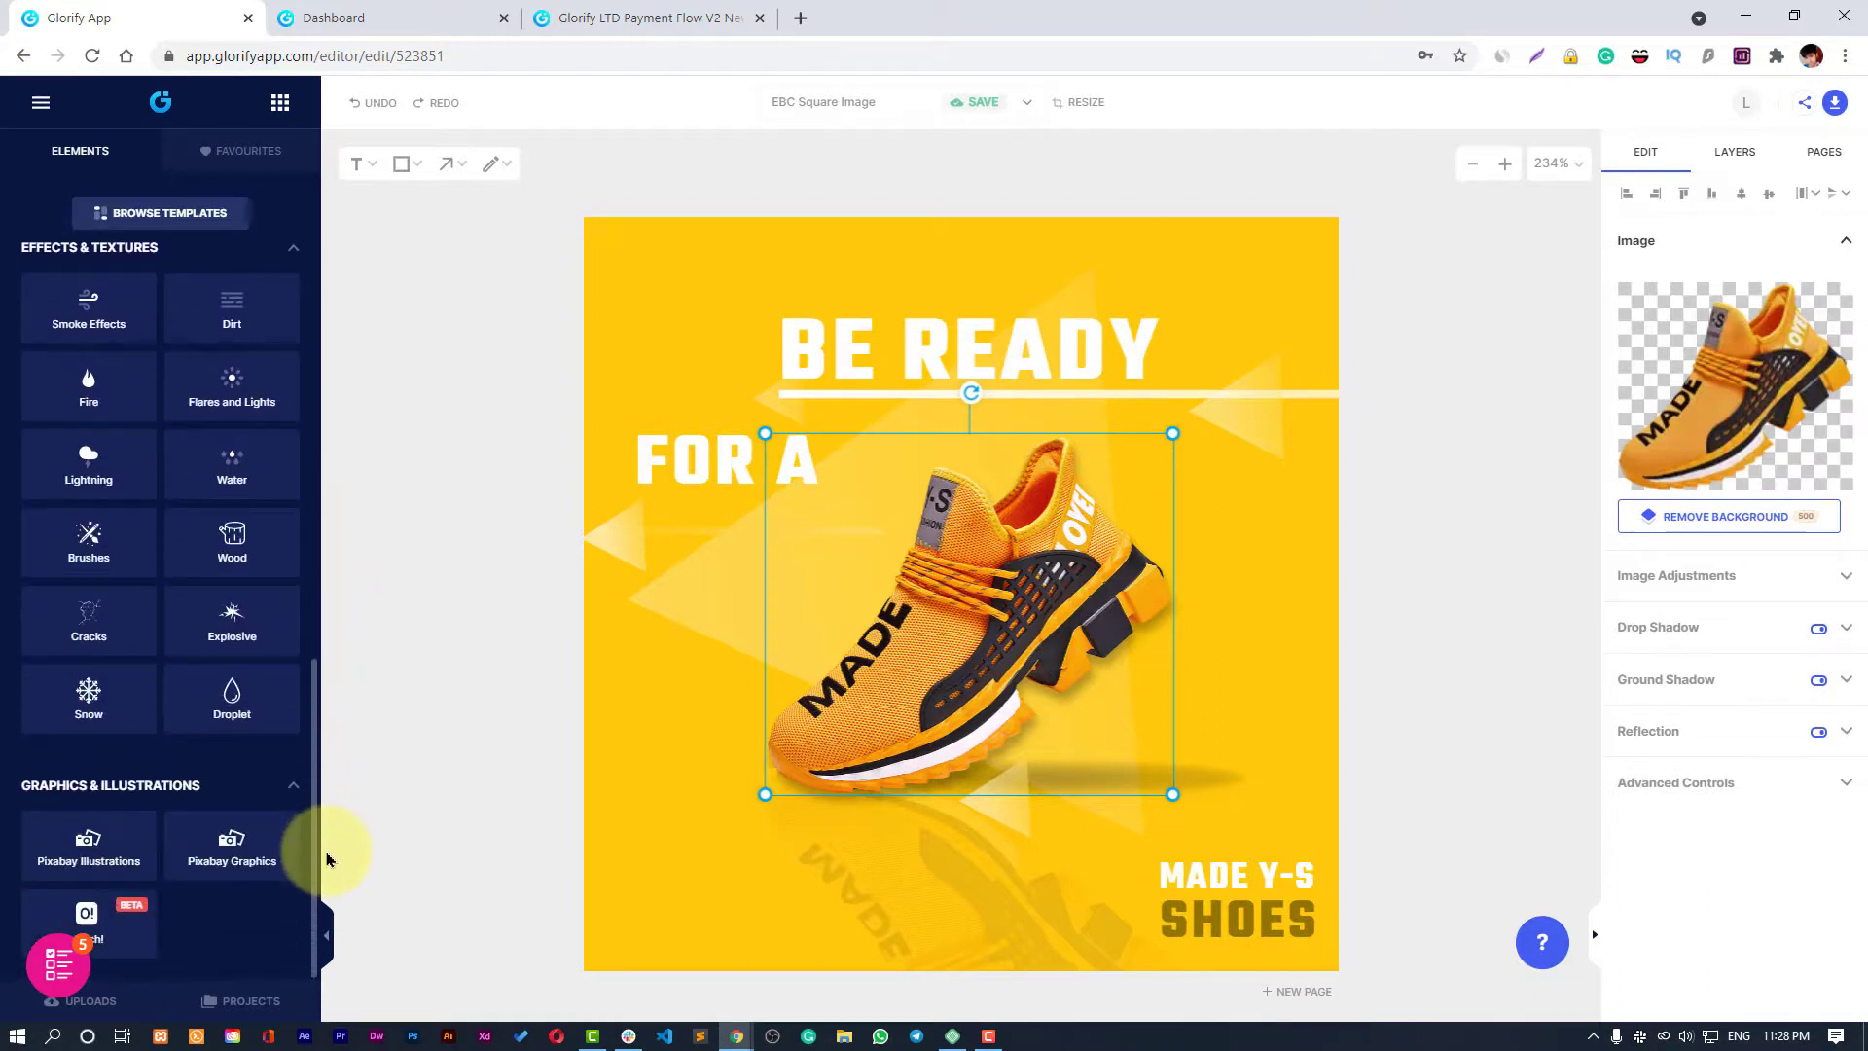
drag(327, 857, 301, 502)
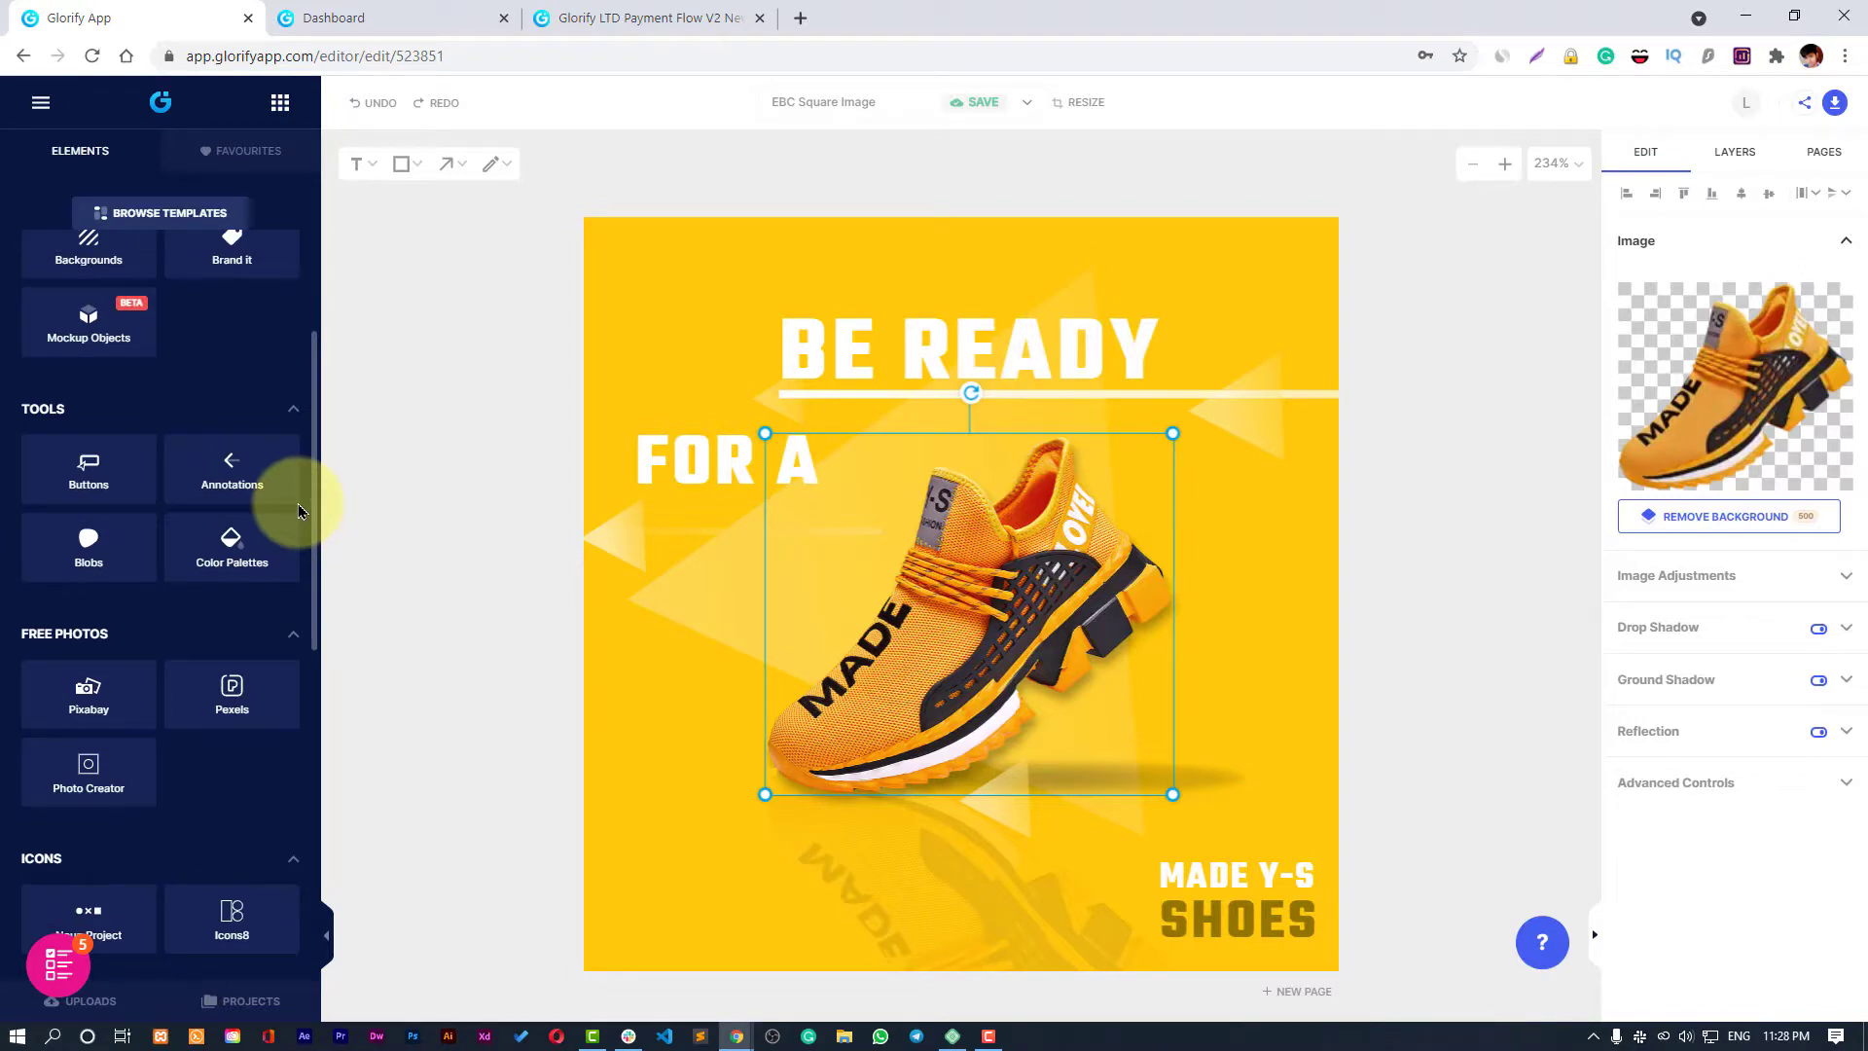